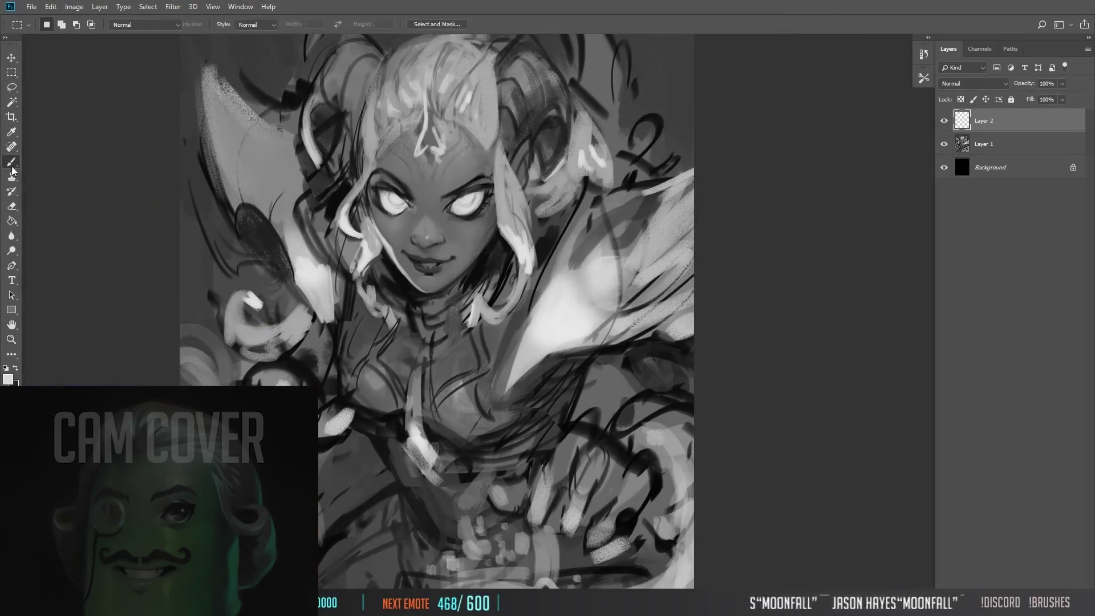
Step: Zoom in on the upper face of the grayscale sketch
key(z)
click(434, 68)
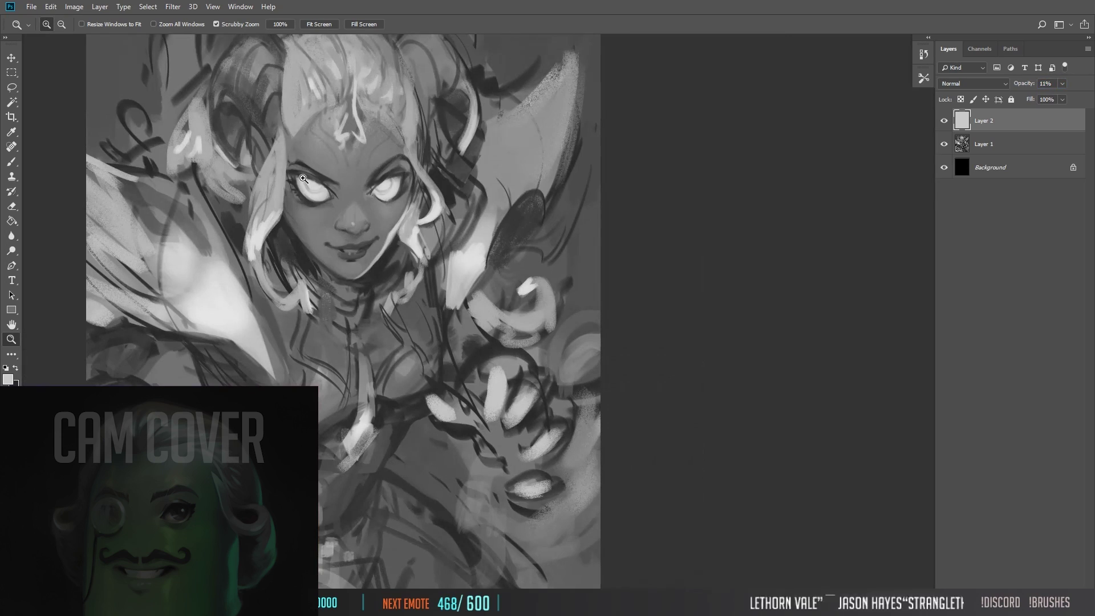
Step: Create Layer 3 and paint dark strokes around the neck and across the chest
key(m)
key(b)
scroll(432, 268, up, 5)
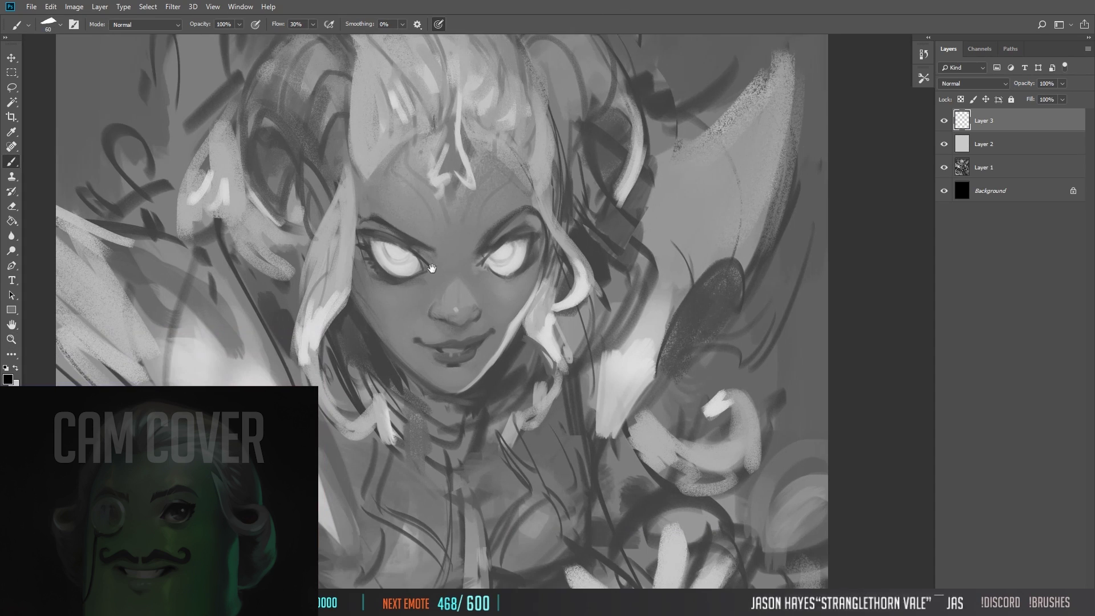
drag(431, 268, 434, 149)
drag(502, 239, 525, 353)
drag(537, 246, 559, 297)
drag(468, 297, 514, 371)
Step: Add dark strokes at the neck and outline the hair on the right side
key(z)
scroll(352, 272, up, 2)
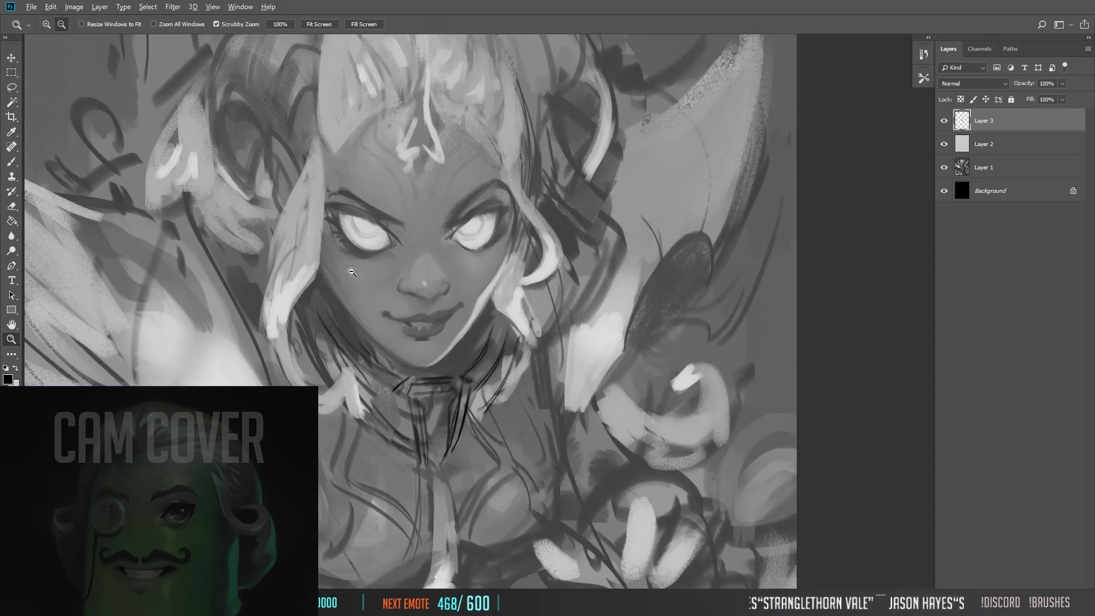
key(b)
drag(352, 272, 326, 227)
drag(433, 342, 400, 422)
drag(564, 108, 513, 343)
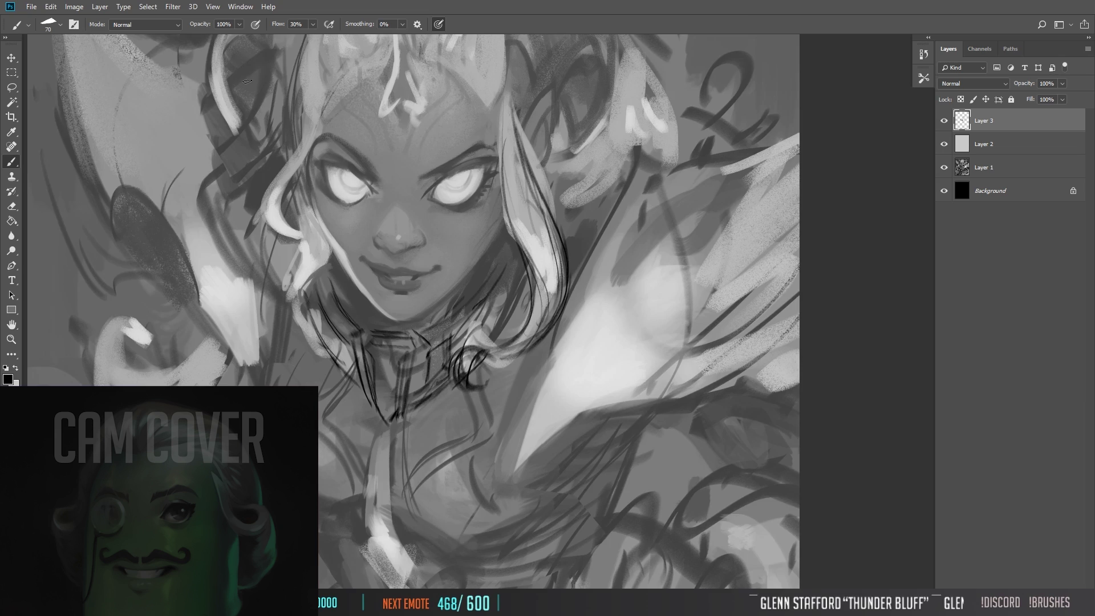
Step: Darken hair strands on both sides of the face and add forehead strokes
key(z)
scroll(335, 267, down, 3)
scroll(335, 266, down, 1)
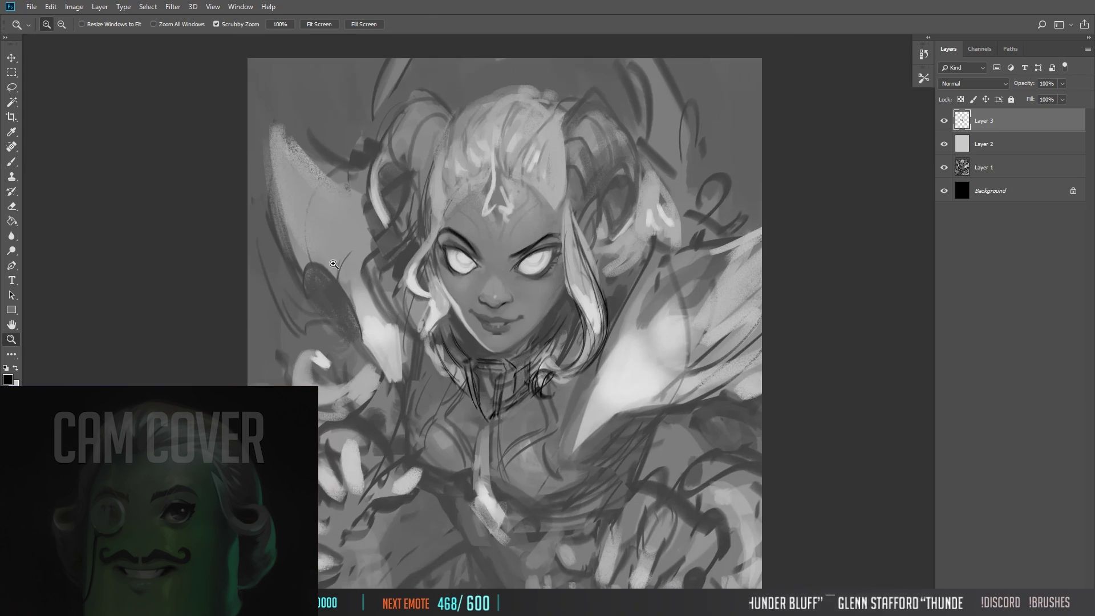
scroll(335, 267, up, 2)
key(b)
mouse_move(507, 188)
mouse_down()
mouse_move(479, 297)
mouse_move(496, 394)
mouse_up()
drag(705, 134, 699, 262)
key(bracketleft)
drag(649, 126, 567, 188)
Step: On the flipped canvas, paint dark hair strokes along the top and upper left of the head
key(h)
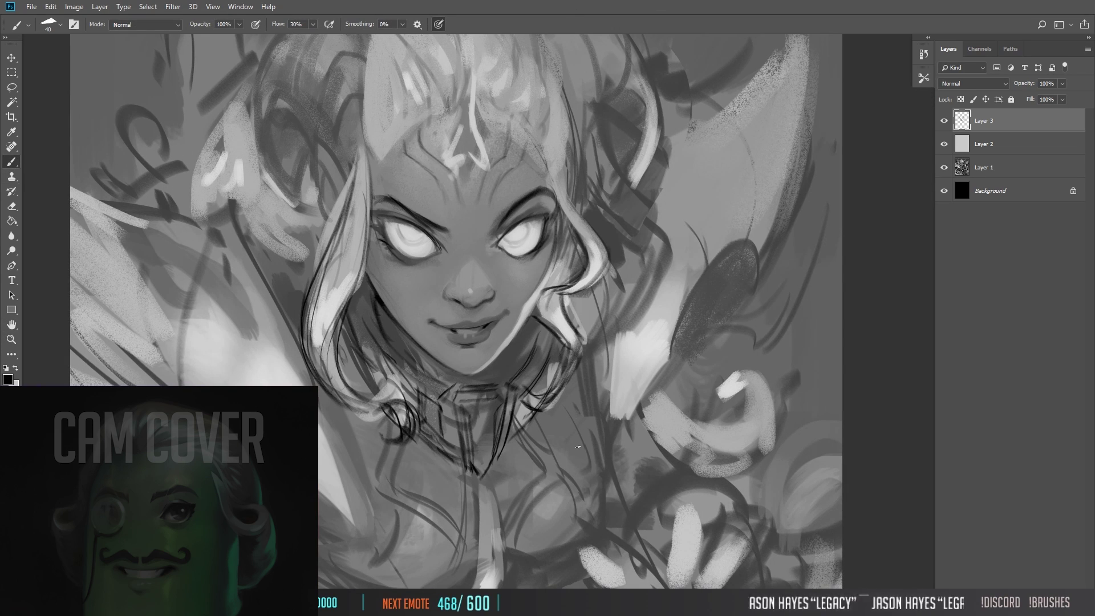
scroll(578, 447, up, 2)
key(bracketright)
drag(377, 214, 350, 271)
drag(360, 54, 405, 123)
drag(342, 91, 286, 262)
drag(393, 109, 377, 222)
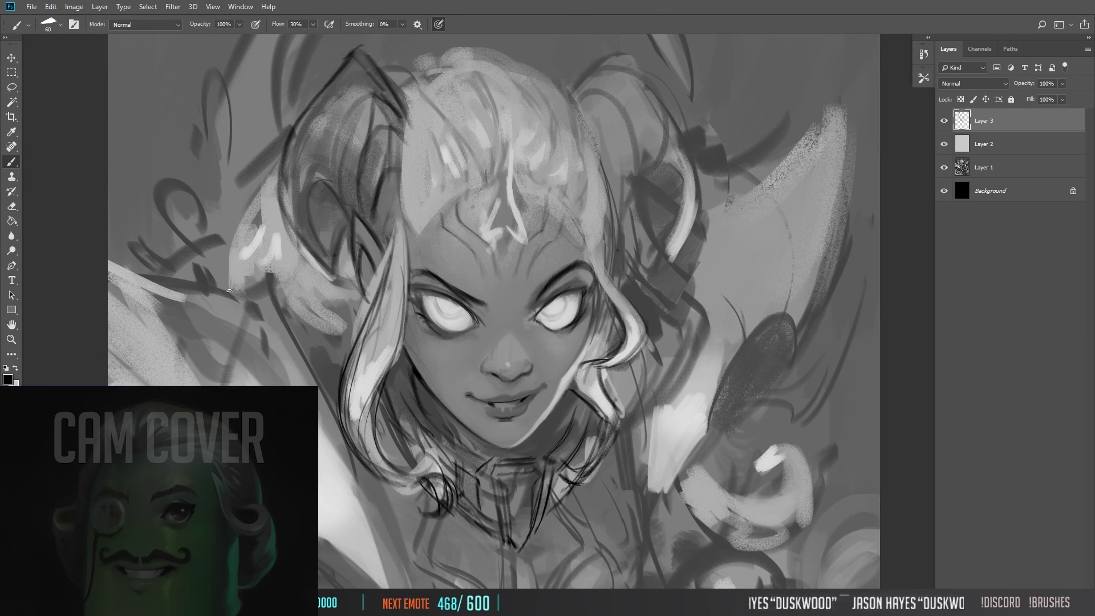
drag(451, 63, 405, 199)
drag(593, 97, 576, 182)
Step: Unflip the canvas, zoom out to the whole figure, and add dark strokes near the face
key(z)
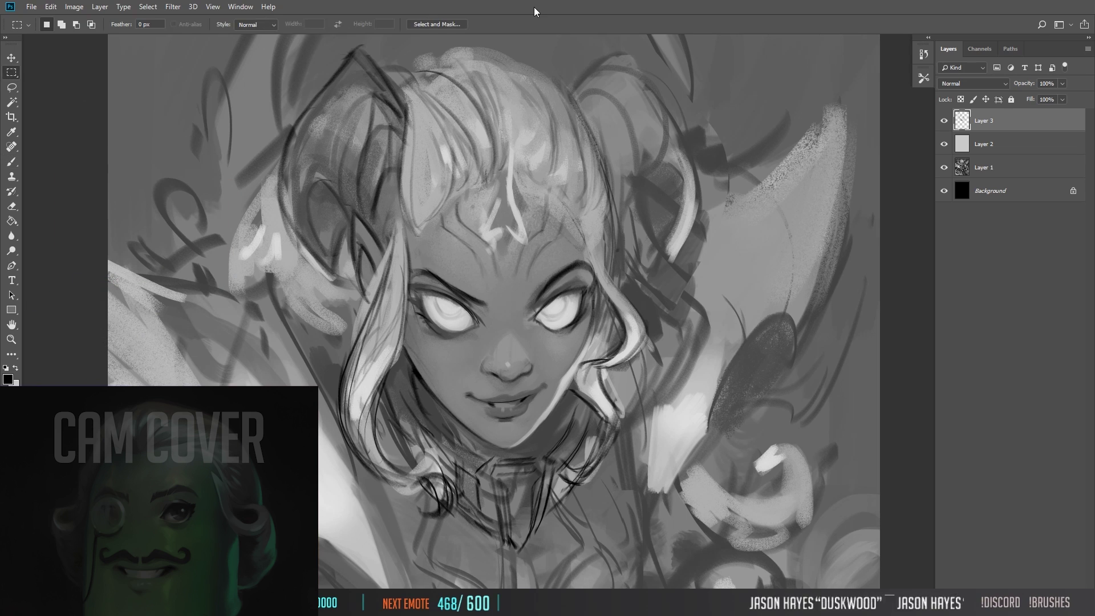
key(h)
key(ctrl+minus)
key(b)
key(ctrl+minus)
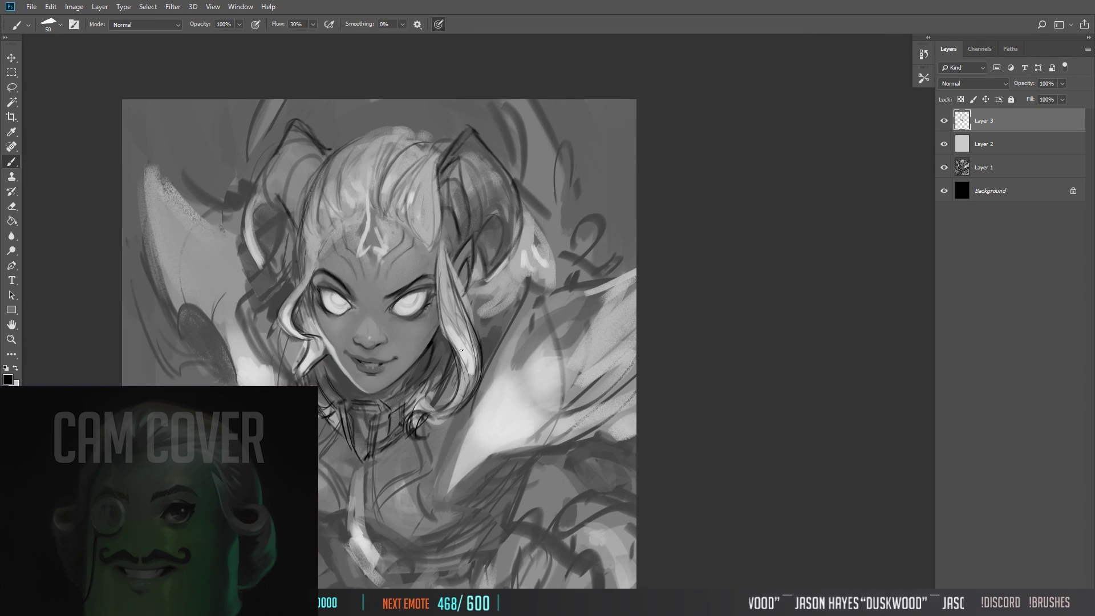
drag(466, 169, 473, 234)
Step: Outline both horns in dark lines with a smaller brush and trace the hair around them
key(m)
drag(152, 99, 184, 57)
key(b)
key(bracketleft)
drag(577, 168, 545, 231)
drag(345, 83, 314, 200)
drag(311, 146, 351, 211)
drag(385, 91, 320, 166)
Step: On the mirrored canvas, outline the top and right of the head, then add a neck stroke
key(ctrl+alt+h)
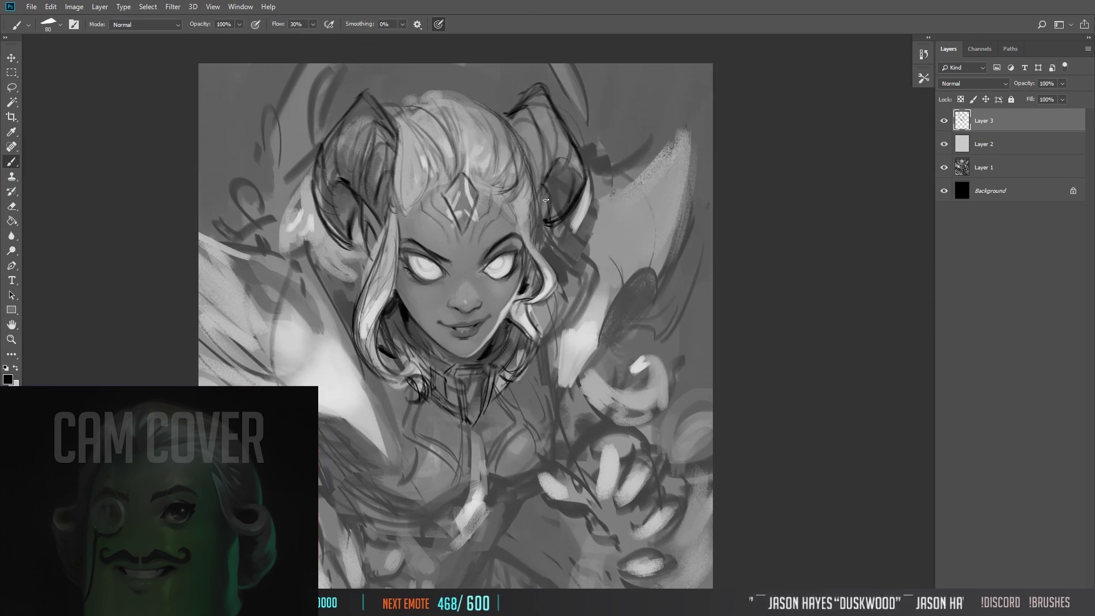
key(bracketleft)
drag(394, 106, 534, 200)
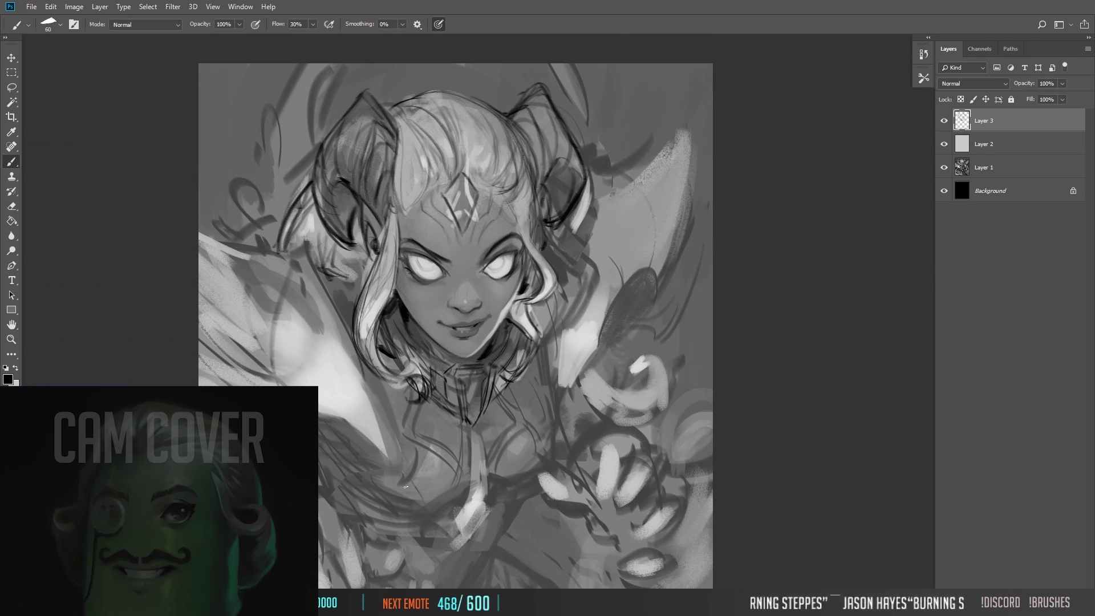
key(ctrl+alt+h)
key(bracketright)
key(bracketright)
key(bracketright)
drag(399, 328, 376, 393)
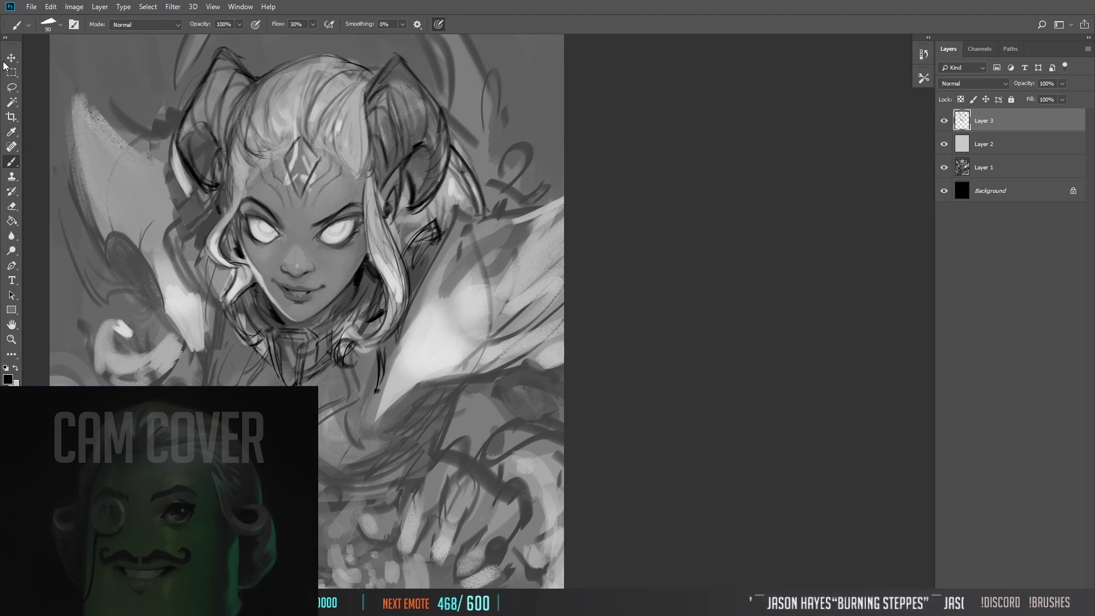
Step: Paint dark strokes on the shoulder with a larger brush
scroll(353, 290, up, 3)
scroll(254, 217, down, 3)
key(bracketright)
drag(402, 174, 318, 365)
mouse_move(328, 374)
mouse_down()
mouse_move(425, 305)
mouse_move(405, 301)
mouse_up()
key(bracketright)
Step: Check the browser reference and paint three dark armour strokes on the right shoulder
key(alt+Tab)
key(alt+Tab)
scroll(482, 428, down, 2)
key(bracketleft)
key(bracketleft)
drag(482, 429, 626, 379)
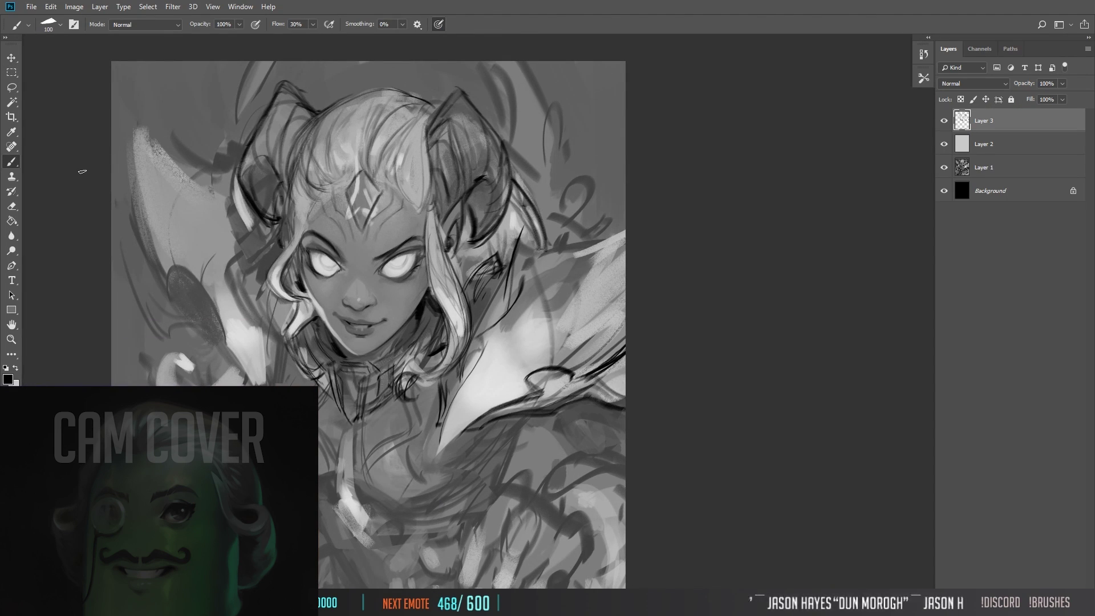
drag(533, 349, 627, 314)
drag(523, 281, 627, 227)
Step: Bring the head back into view and add another dark stroke on the right shoulder
key(m)
scroll(300, 212, down, 1)
scroll(341, 170, up, 1)
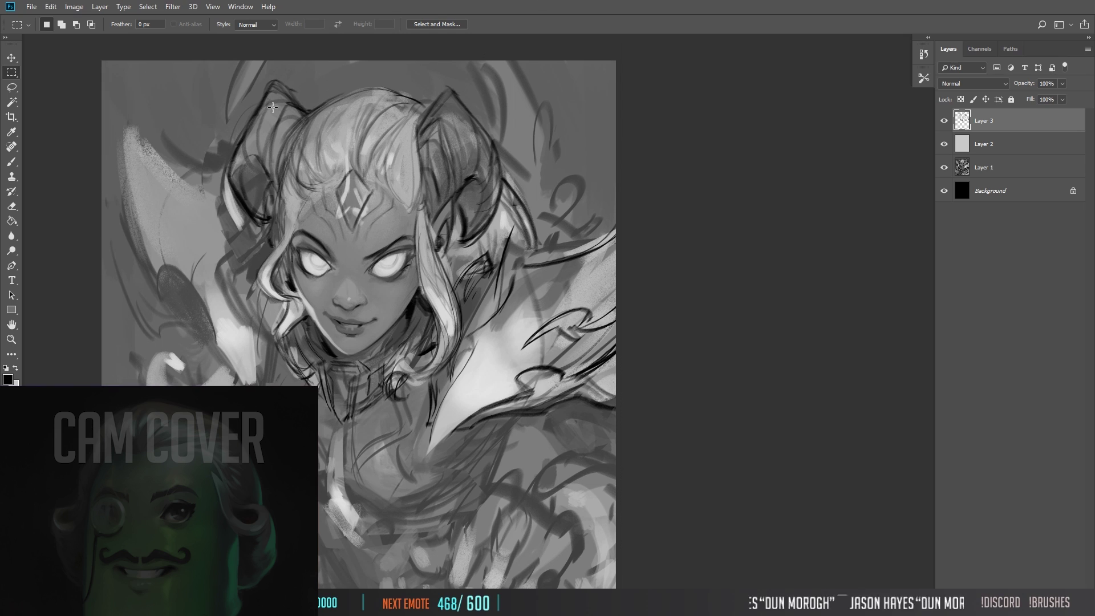
key(b)
scroll(212, 114, down, 2)
scroll(213, 114, left, 1)
scroll(361, 393, down, 2)
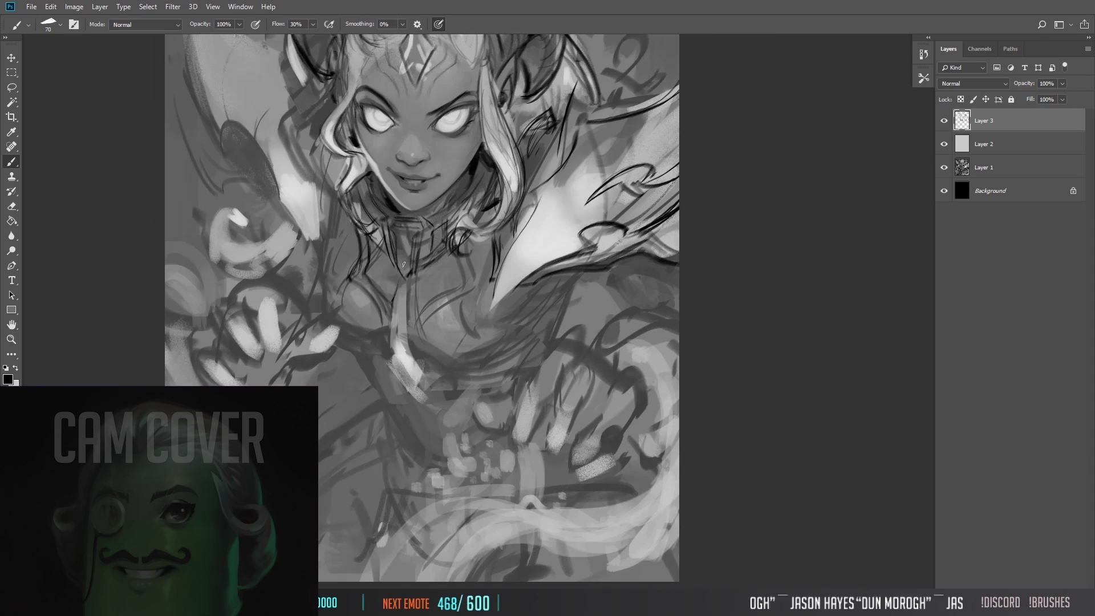
key(bracketright)
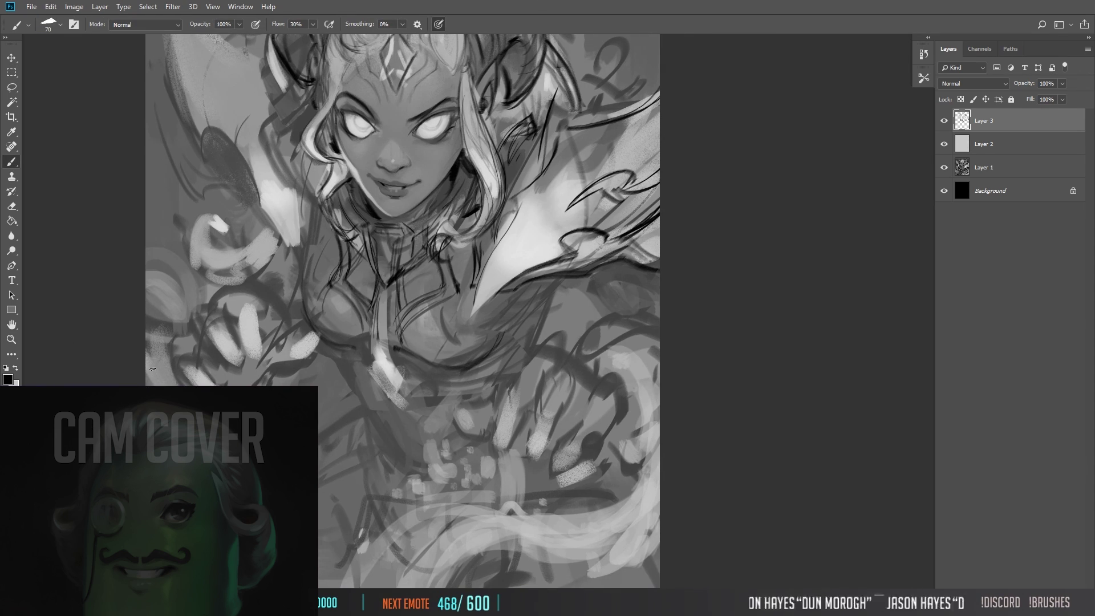
drag(401, 205, 410, 297)
mouse_move(318, 340)
mouse_down()
mouse_move(406, 340)
mouse_move(297, 337)
mouse_up()
Step: Add spiky armour lines and more dark strokes on the right shoulder
key(bracketright)
key(bracketright)
key(bracketright)
key(bracketright)
drag(502, 288, 468, 397)
drag(570, 362, 491, 342)
drag(613, 174, 532, 257)
drag(651, 342, 590, 393)
Step: Zoom out to the whole figure and compare against the flattened copy of the painting
key(z)
mouse_move(343, 266)
mouse_down()
mouse_move(201, 266)
mouse_move(296, 266)
mouse_up()
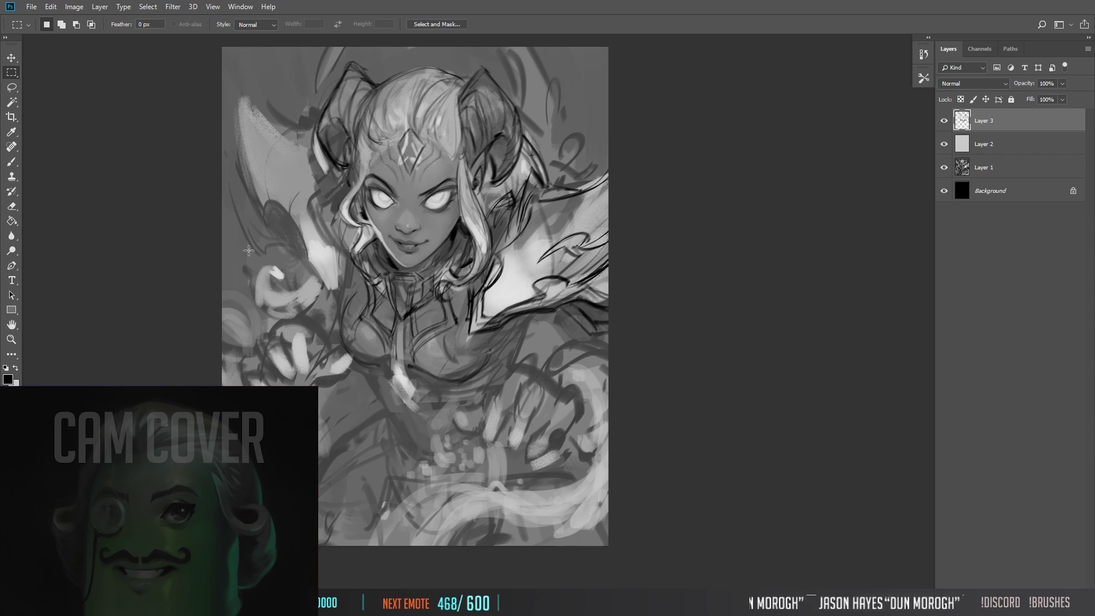
key(b)
key(bracketleft)
key(bracketleft)
key(bracketleft)
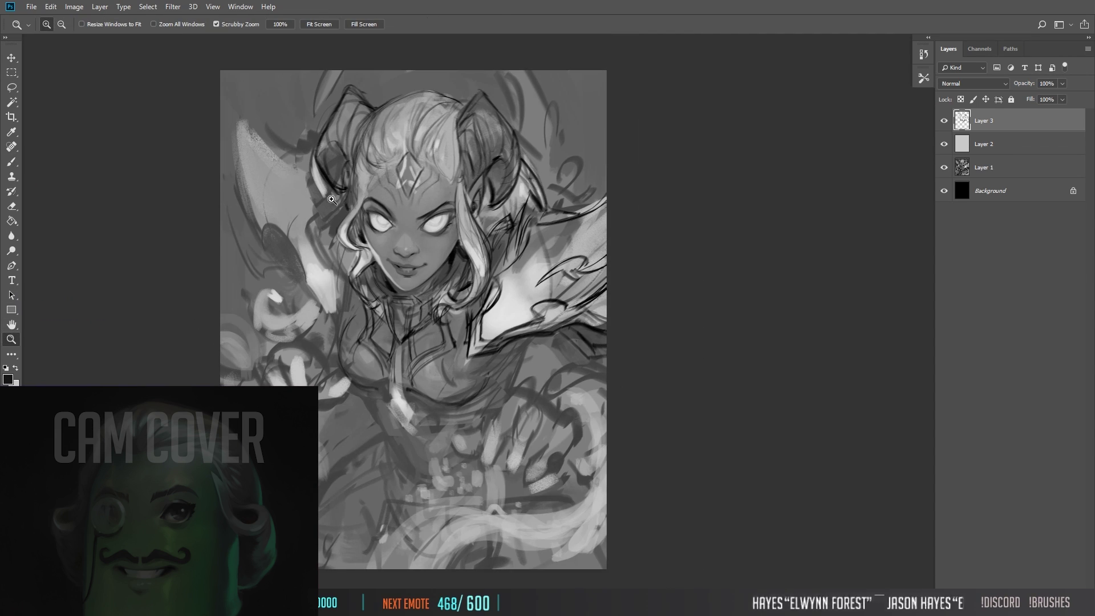
click(11, 338)
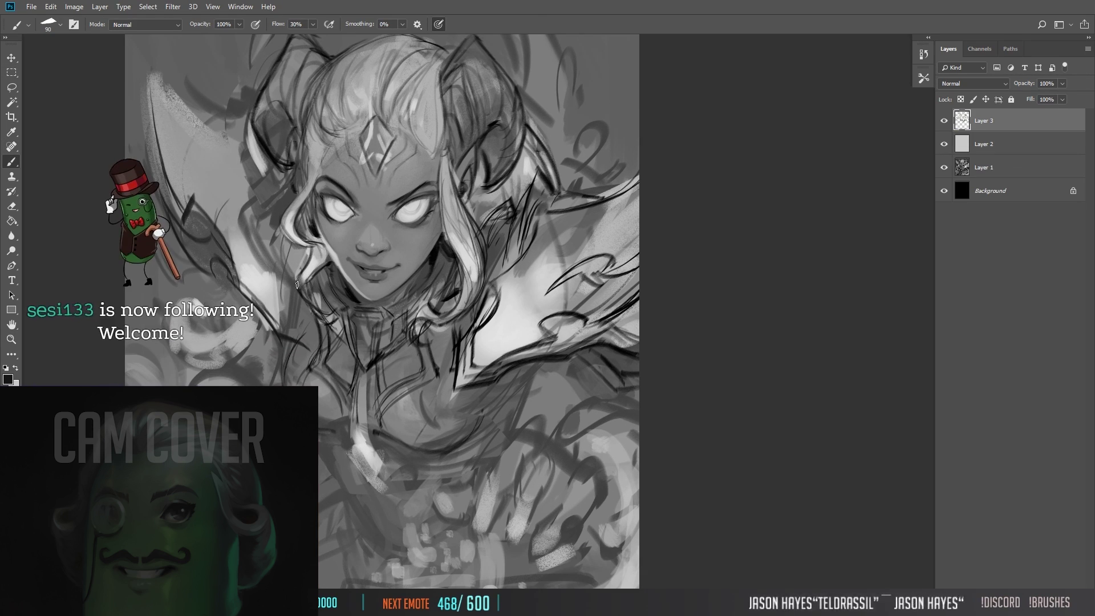
key(bracketright)
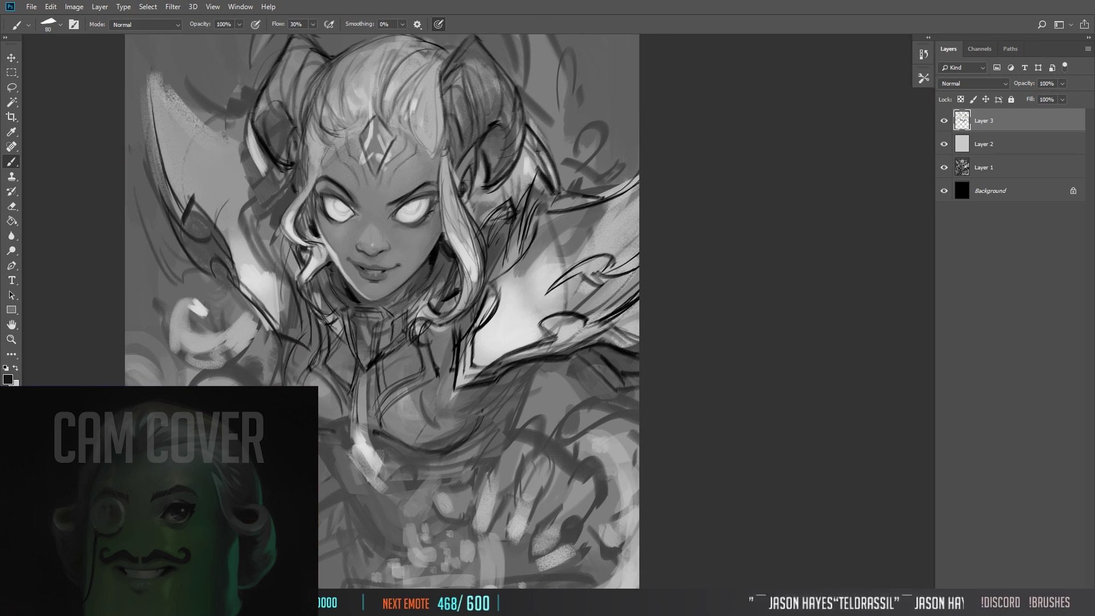
key(bracketright)
Step: Paint dark lines around the left ear and darken the hair beside the face
drag(288, 276, 272, 324)
drag(151, 74, 233, 150)
drag(246, 183, 285, 269)
drag(285, 172, 268, 268)
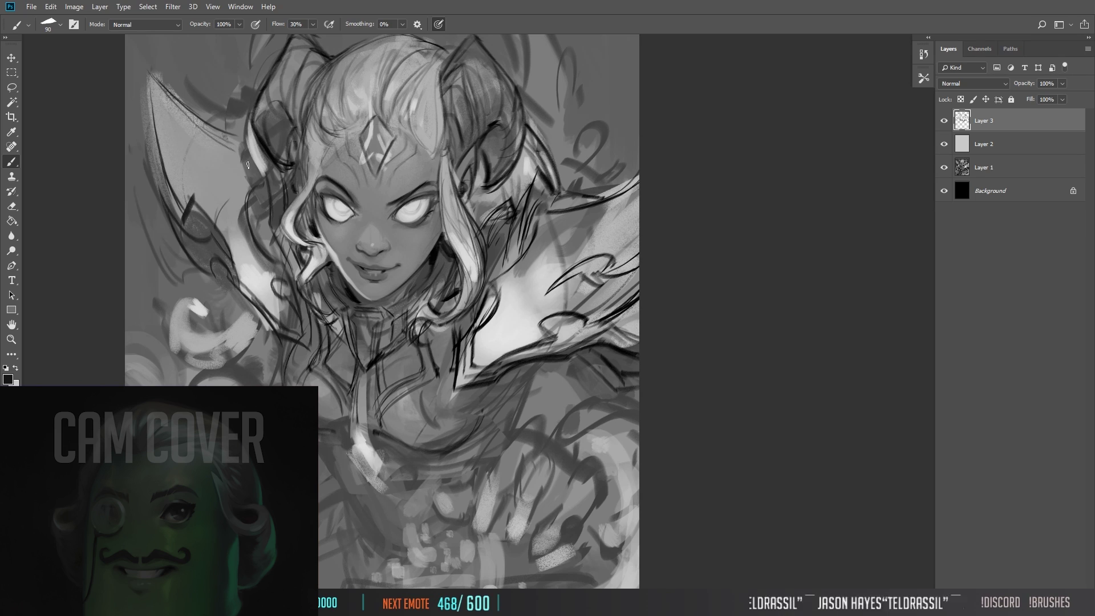
Step: Frame the shoulders and add Layer 4 beneath the linework
drag(353, 442, 359, 381)
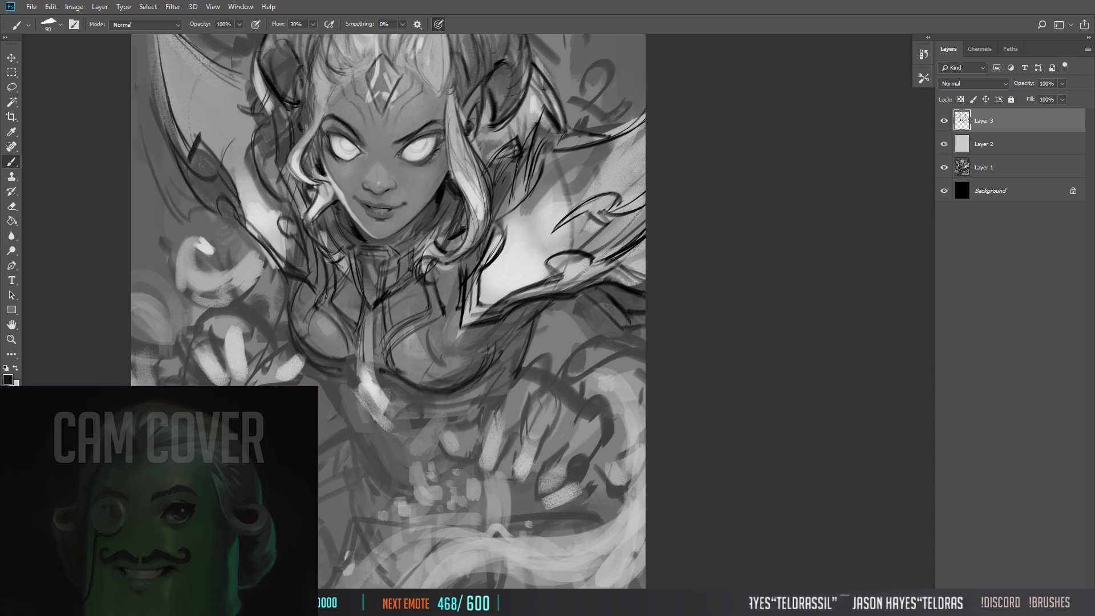
drag(106, 322, 109, 359)
drag(473, 428, 497, 347)
drag(407, 437, 346, 520)
key(ctrl+shift+alt+n)
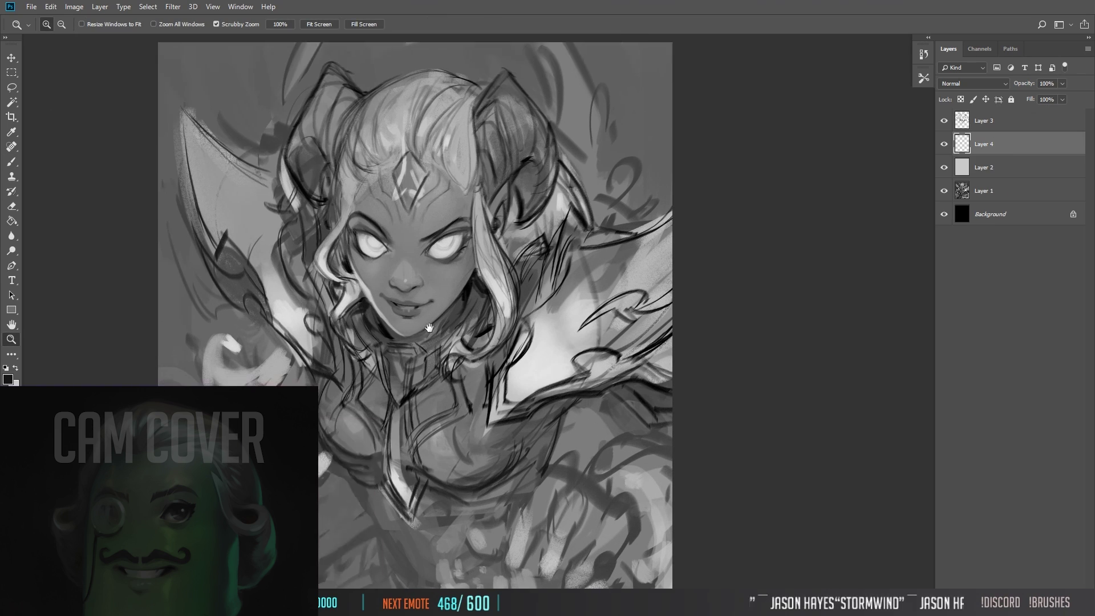
Step: Pick light grey and brush it over the shoulder beside the face
alt+click(540, 202)
drag(541, 202, 577, 239)
key(bracketleft)
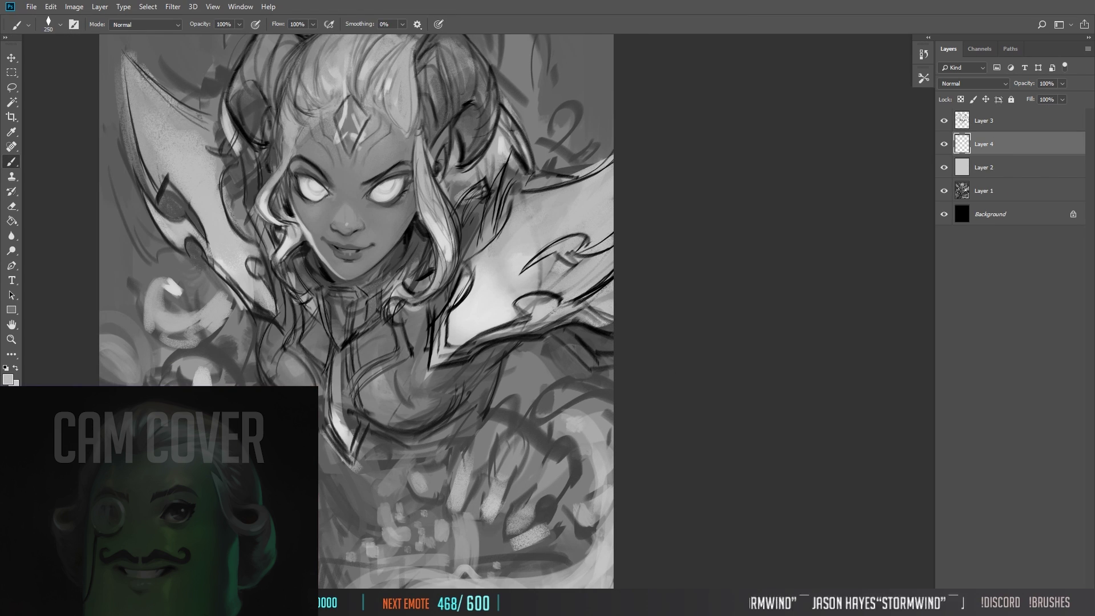
key(space)
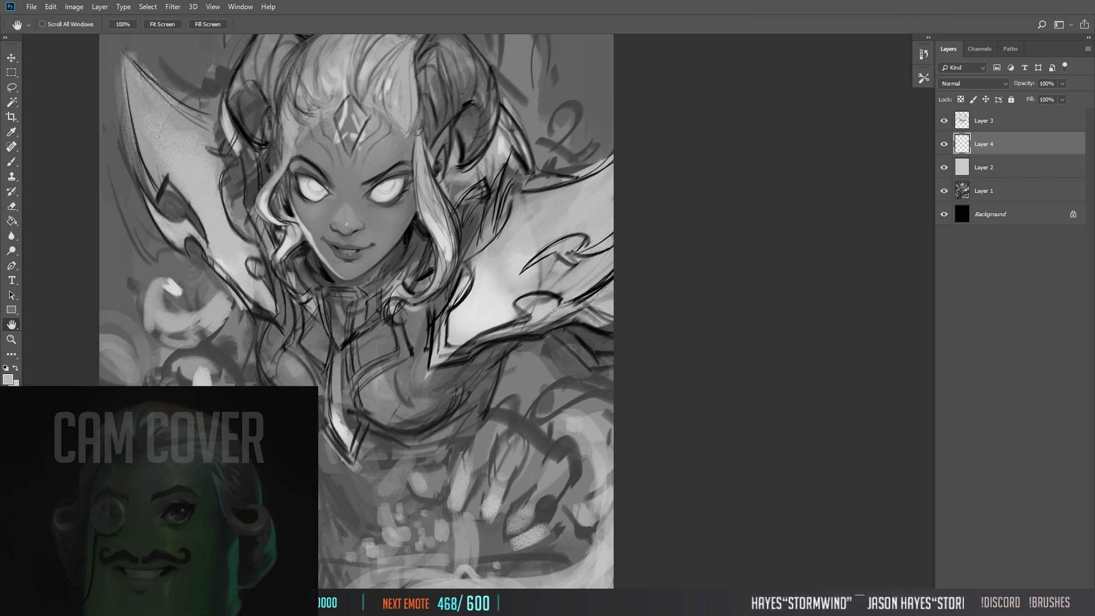
Step: Compare with the mirrored copy, then fit the whole painting in view
key(ctrl+Tab)
key(z)
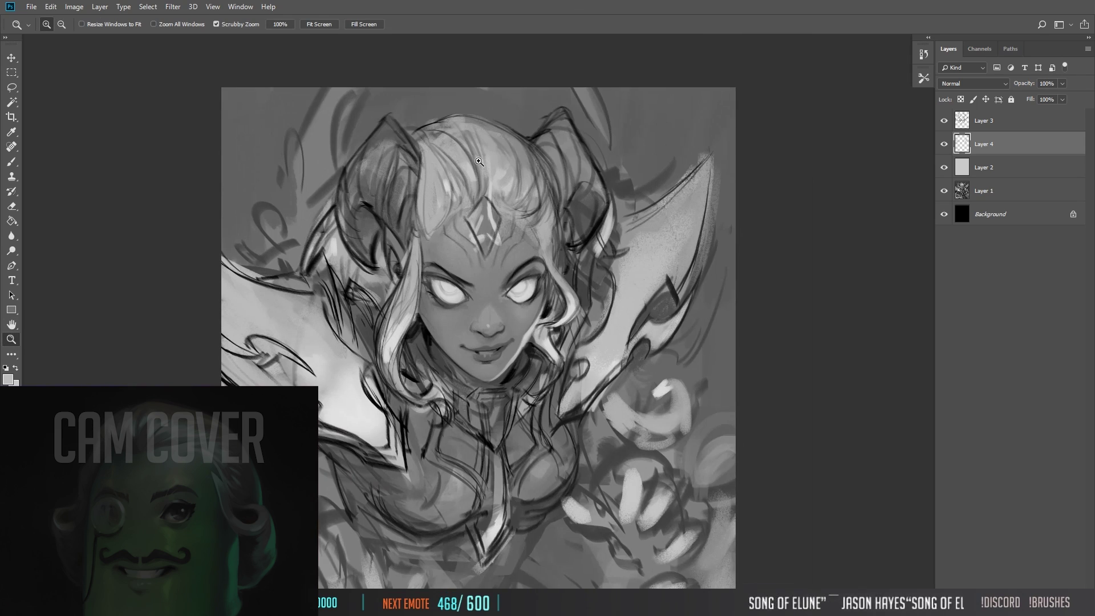
key(ctrl+Tab)
key(b)
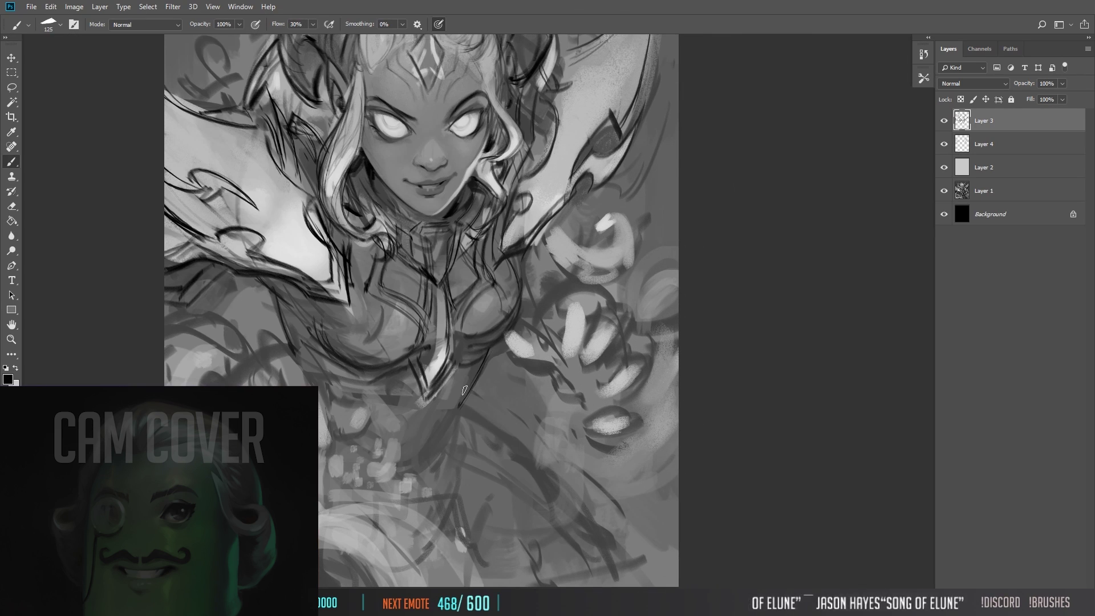
key(ctrl+Tab)
key(ctrl+Tab)
key(z)
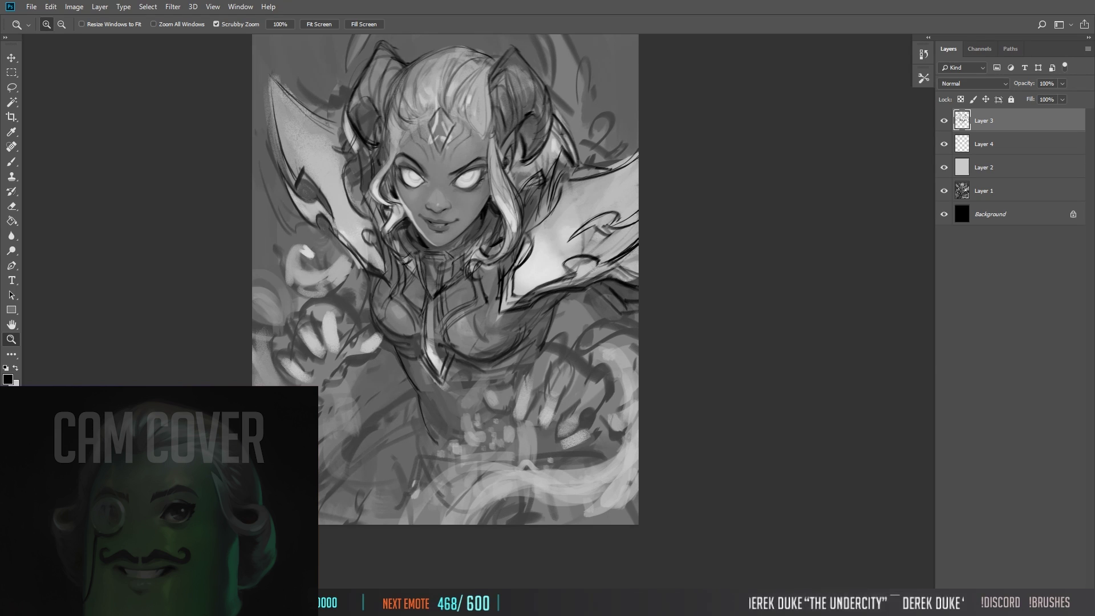
Step: Add Layer 5 above the linework and paint short dark strokes on the chest armour
key(ctrl+shift+alt+n)
key(ctrl+plus)
key(b)
mouse_move(400, 286)
mouse_down()
mouse_move(343, 354)
mouse_move(371, 358)
mouse_move(411, 337)
mouse_move(435, 261)
mouse_up()
drag(337, 297, 371, 394)
key(bracketright)
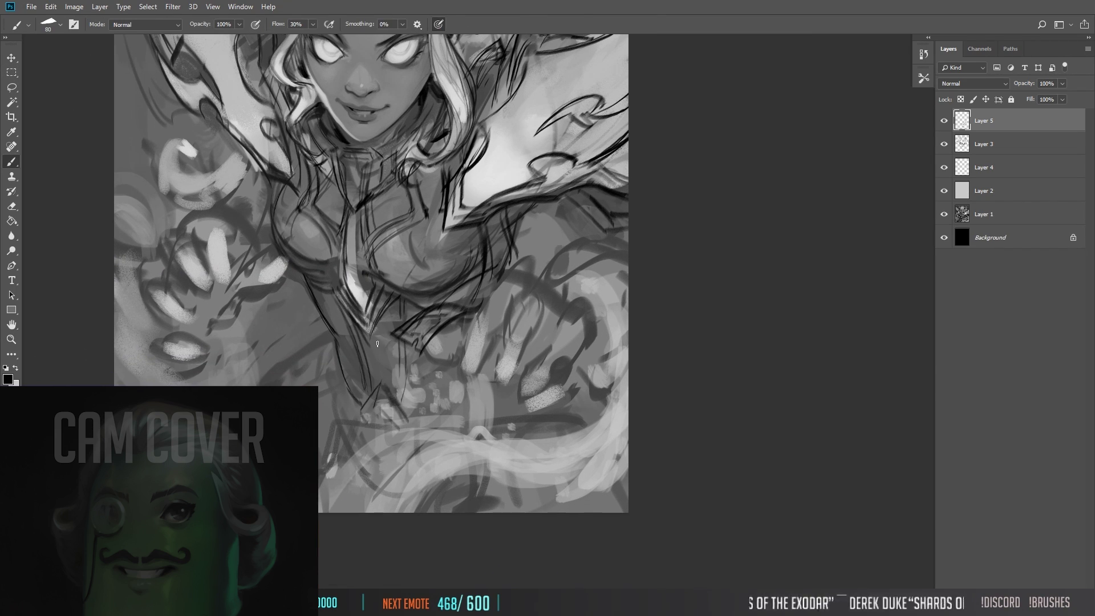
drag(342, 229, 342, 314)
drag(394, 311, 479, 365)
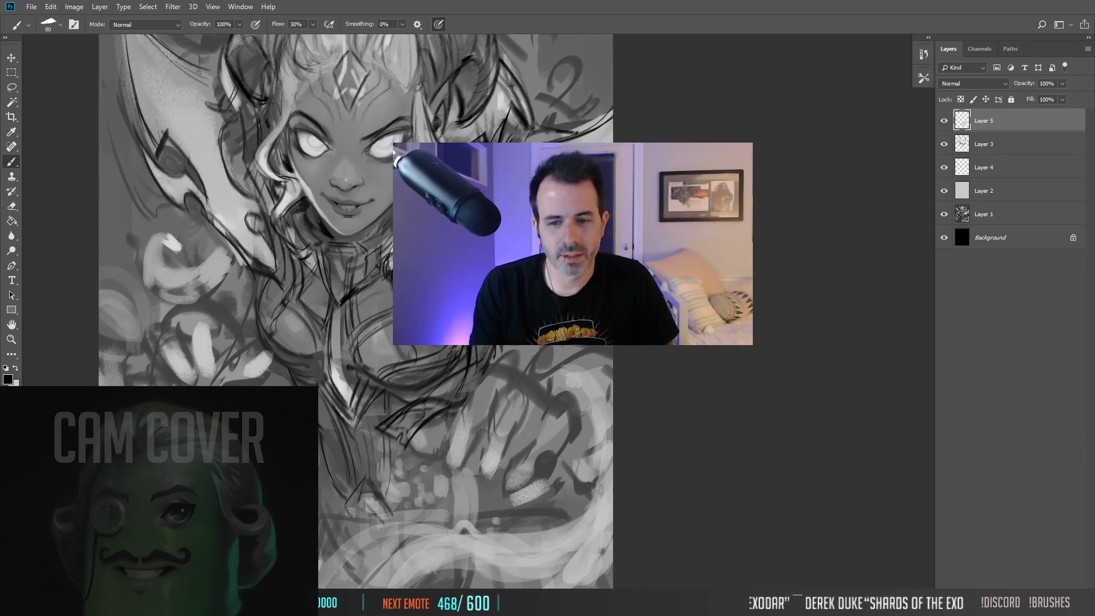
drag(298, 305, 470, 425)
key(z)
key(ctrl+shift+h)
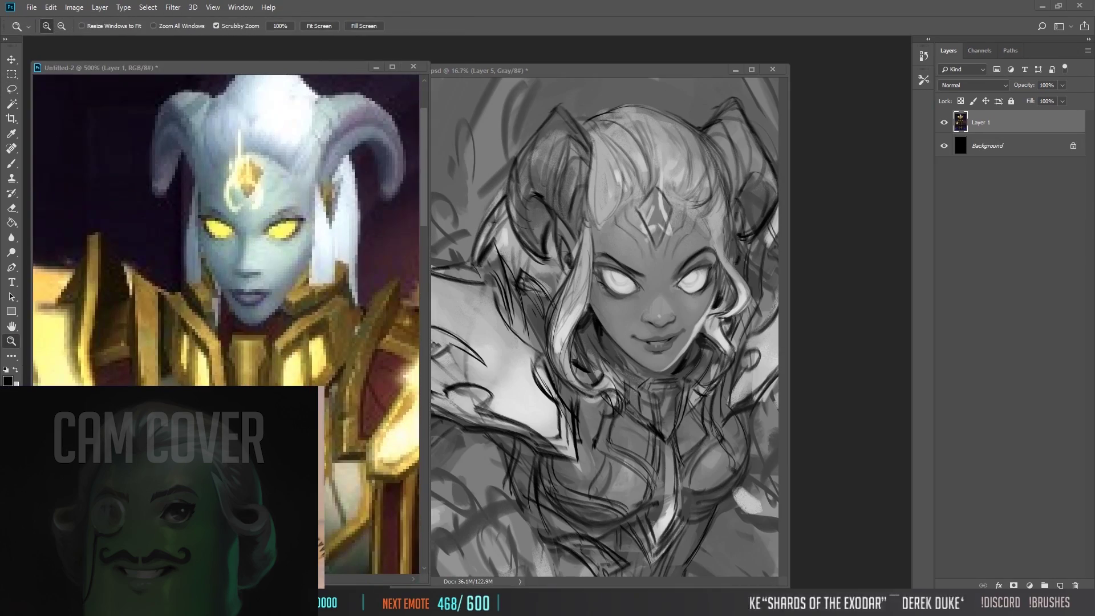
key(alt+Tab)
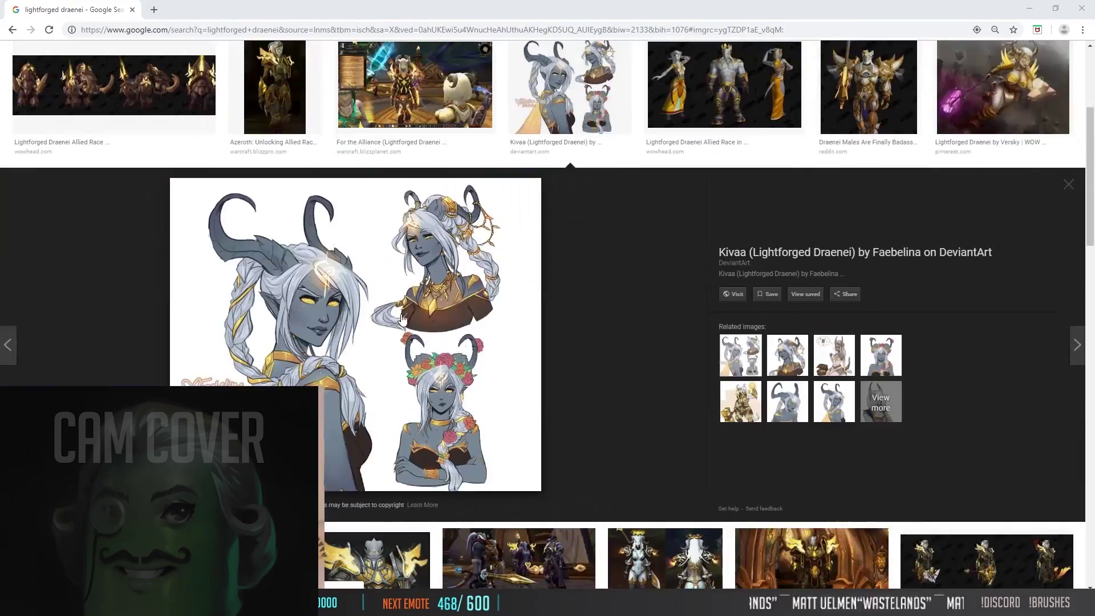
scroll(448, 363, down, 5)
click(865, 205)
key(alt+Tab)
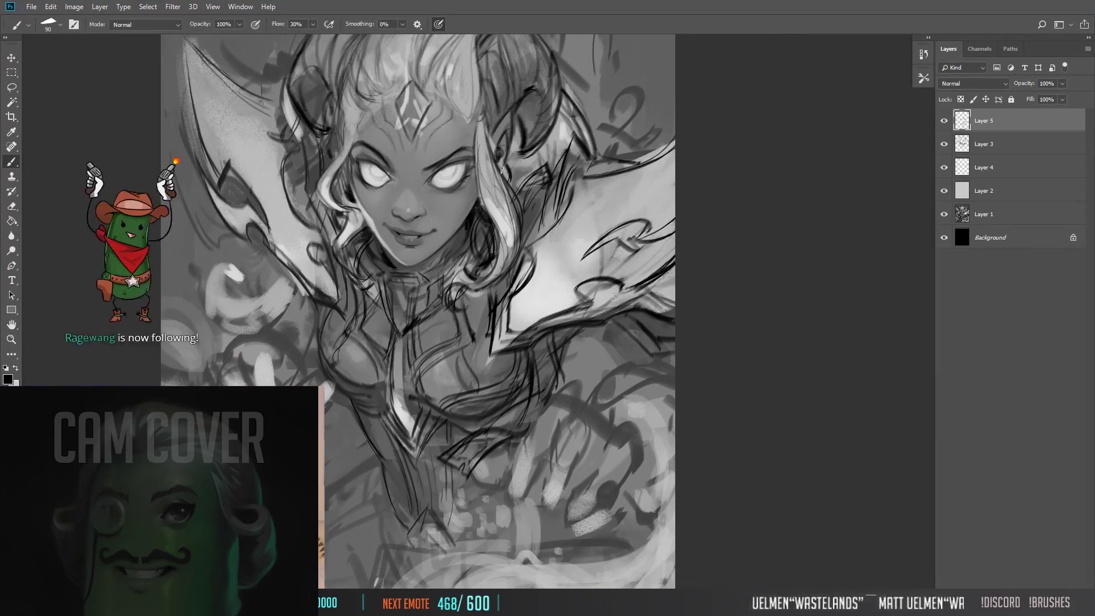
Step: Ink dark sketch strokes across the chest, the left swirl and the lower torso
mouse_move(166, 299)
mouse_down()
mouse_move(334, 312)
mouse_move(295, 342)
mouse_move(227, 339)
mouse_up()
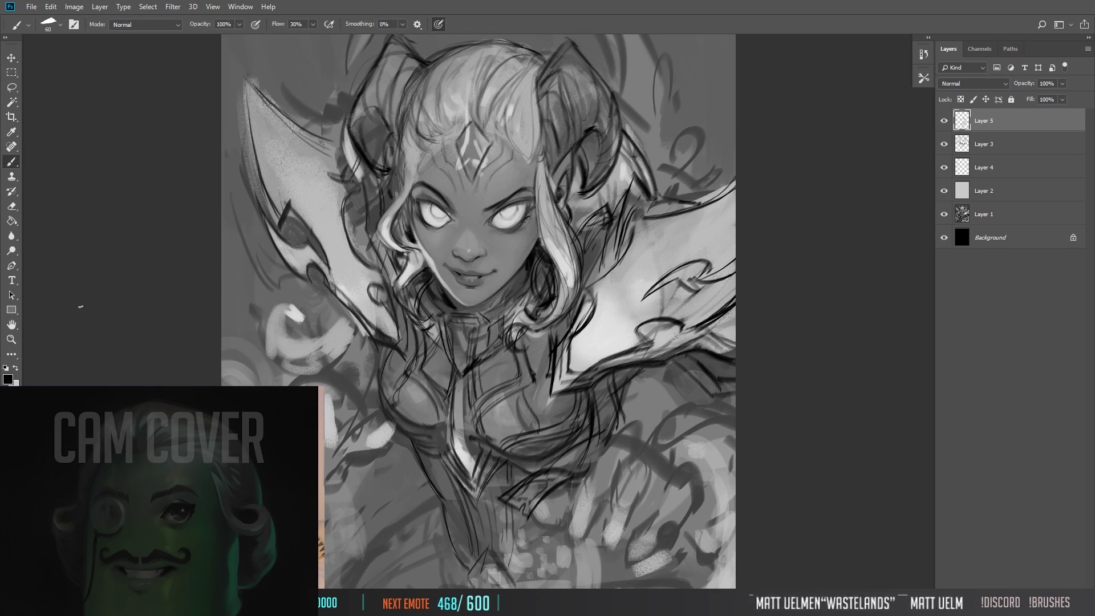
key(])
mouse_move(466, 519)
mouse_down()
mouse_move(489, 359)
mouse_move(434, 356)
mouse_up()
key(])
key(])
key(])
key(])
key(])
key(])
key(])
key(])
key(])
drag(401, 275, 411, 333)
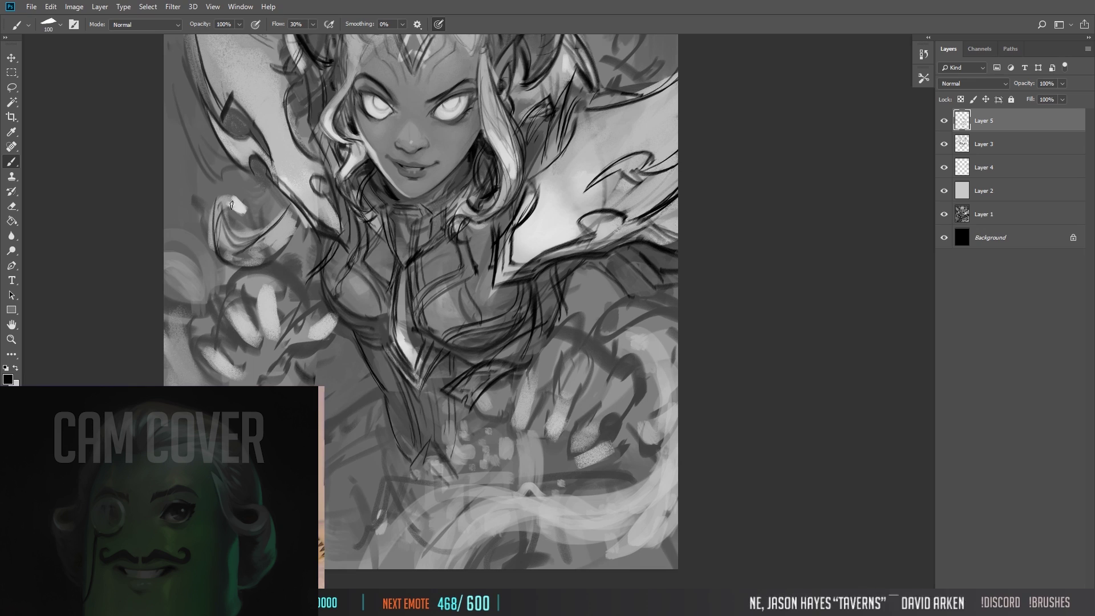
drag(217, 200, 291, 268)
key([)
key([)
key([)
key([)
key([)
key([)
key(h)
mouse_move(399, 411)
mouse_down()
mouse_move(409, 439)
mouse_move(442, 457)
mouse_up()
drag(379, 454, 393, 474)
drag(419, 433, 425, 534)
drag(399, 491, 405, 523)
key(])
key(])
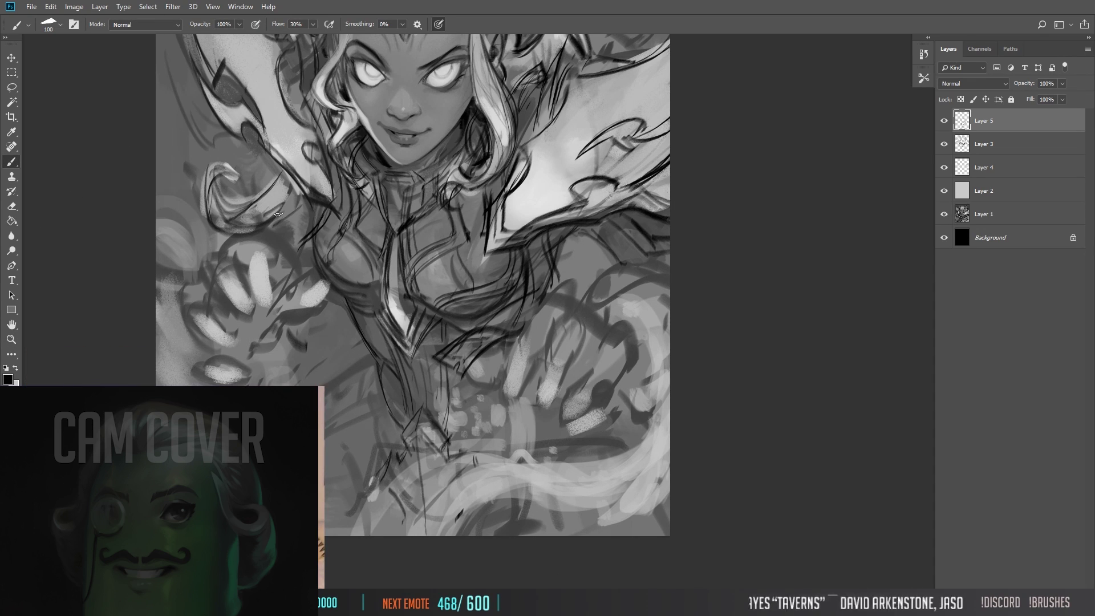
Step: Zoom and pan around the figure, mirroring the canvas to check the drawing
key(z)
drag(251, 379, 241, 384)
drag(464, 275, 566, 299)
key(m)
scroll(257, 271, up, 3)
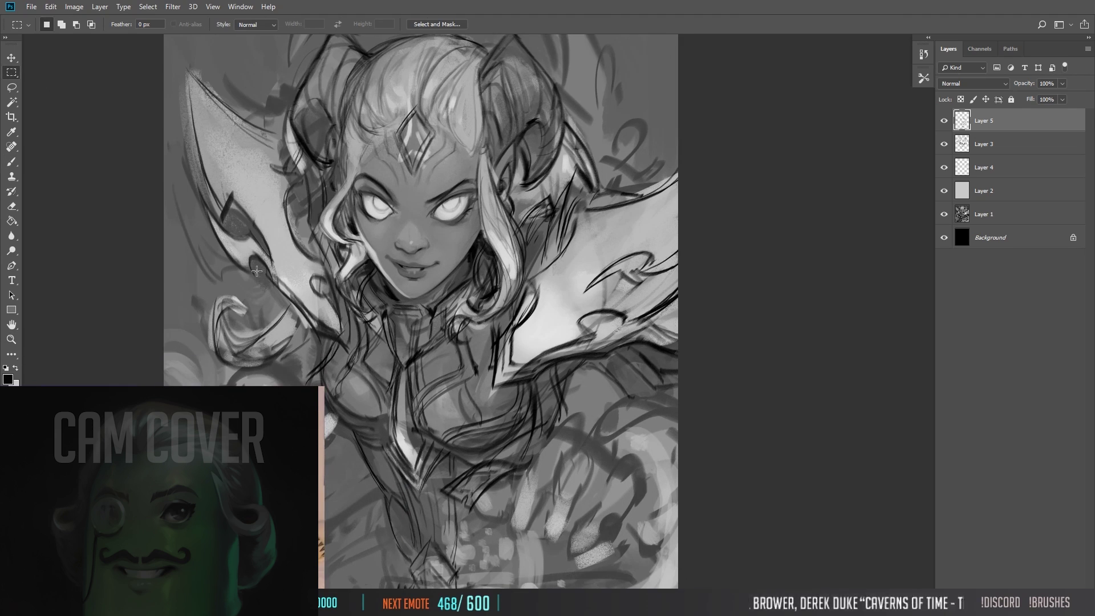
key(b)
drag(645, 288, 616, 231)
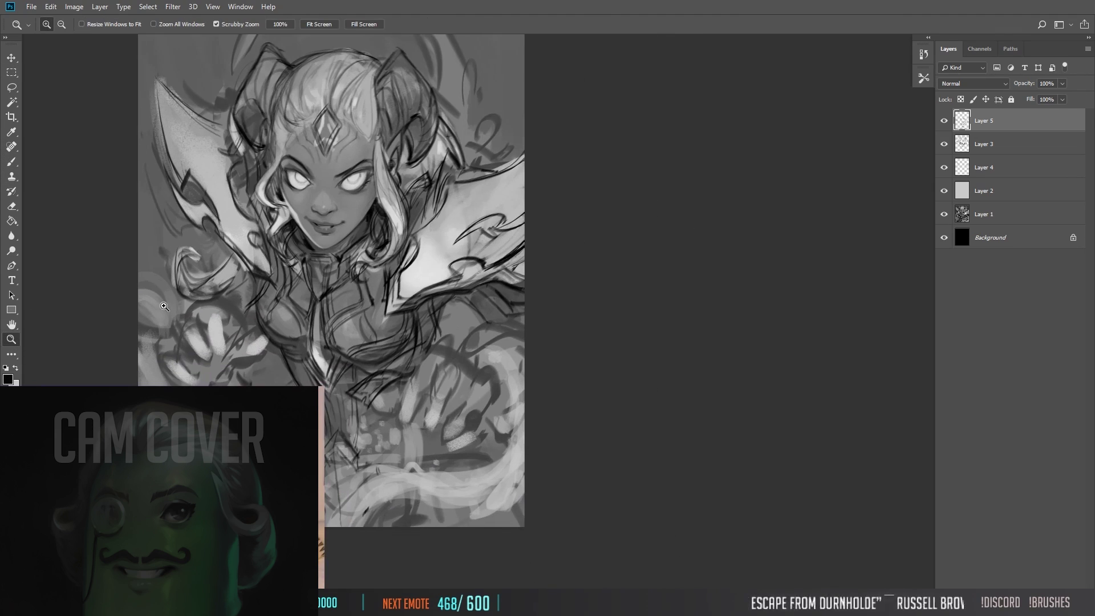
drag(441, 309, 559, 276)
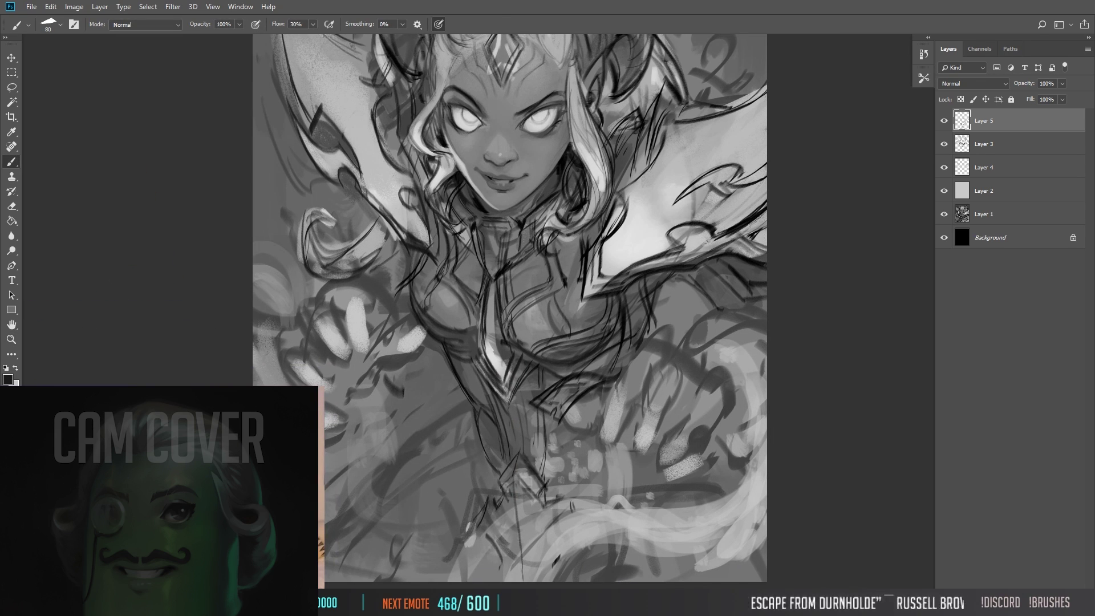
key(ctrl+minus)
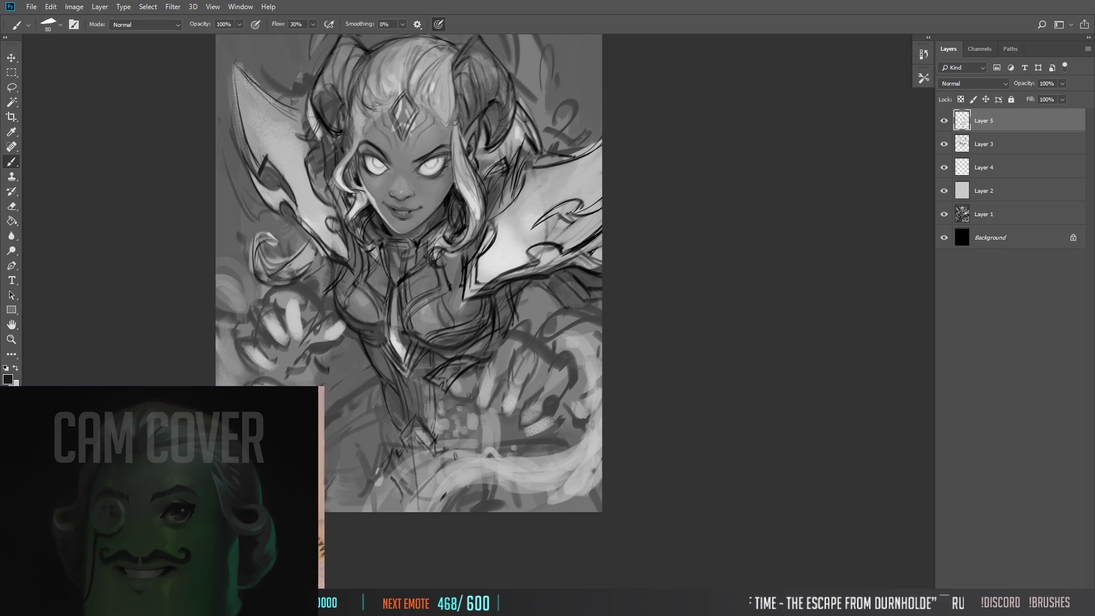
scroll(408, 274, down, 1)
key(ctrl+plus)
key(ctrl+plus)
key(z)
key(ctrl+minus)
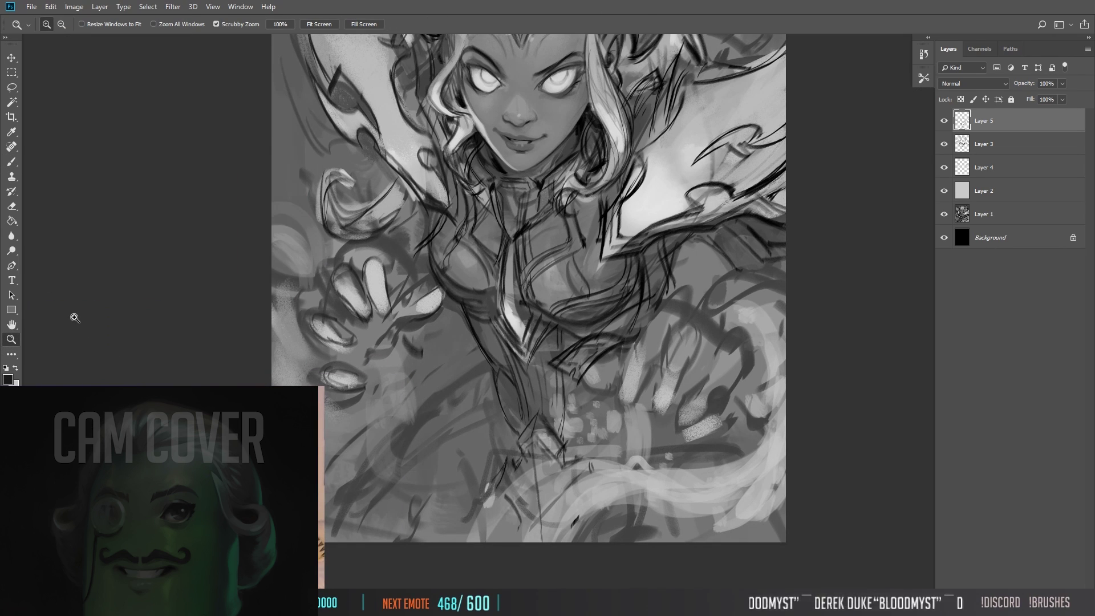
key(b)
scroll(399, 285, right, 2)
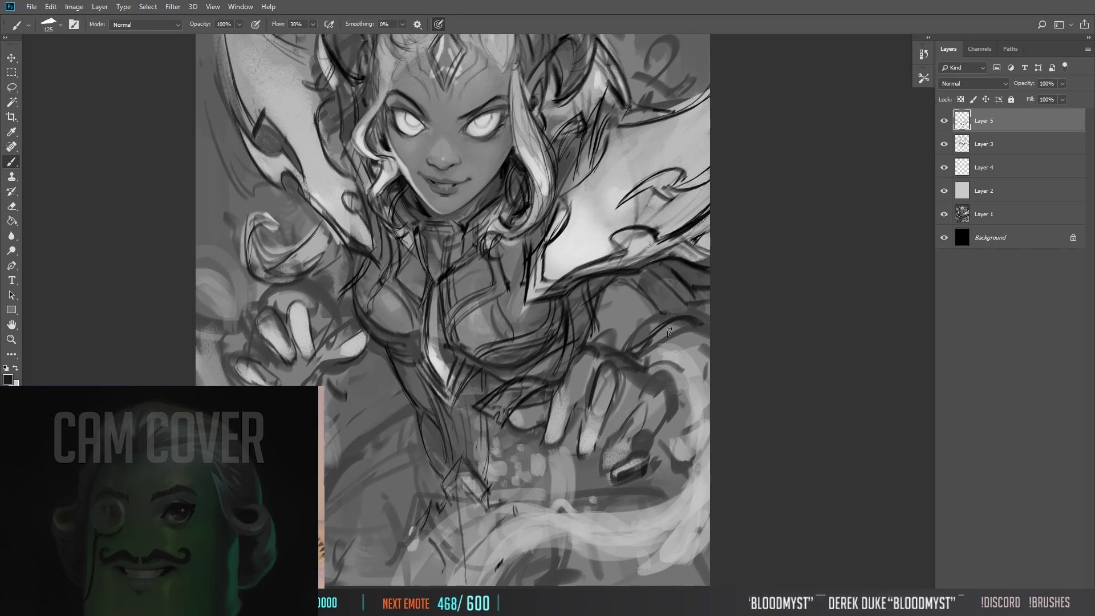
key(h)
scroll(457, 313, right, 1)
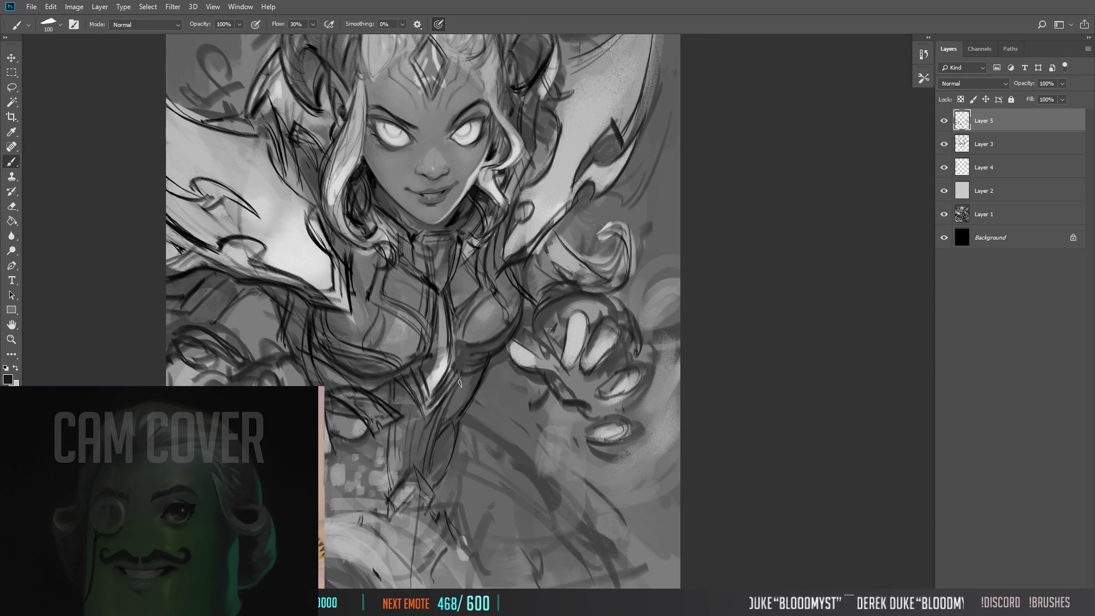
key(h)
scroll(460, 383, right, 1)
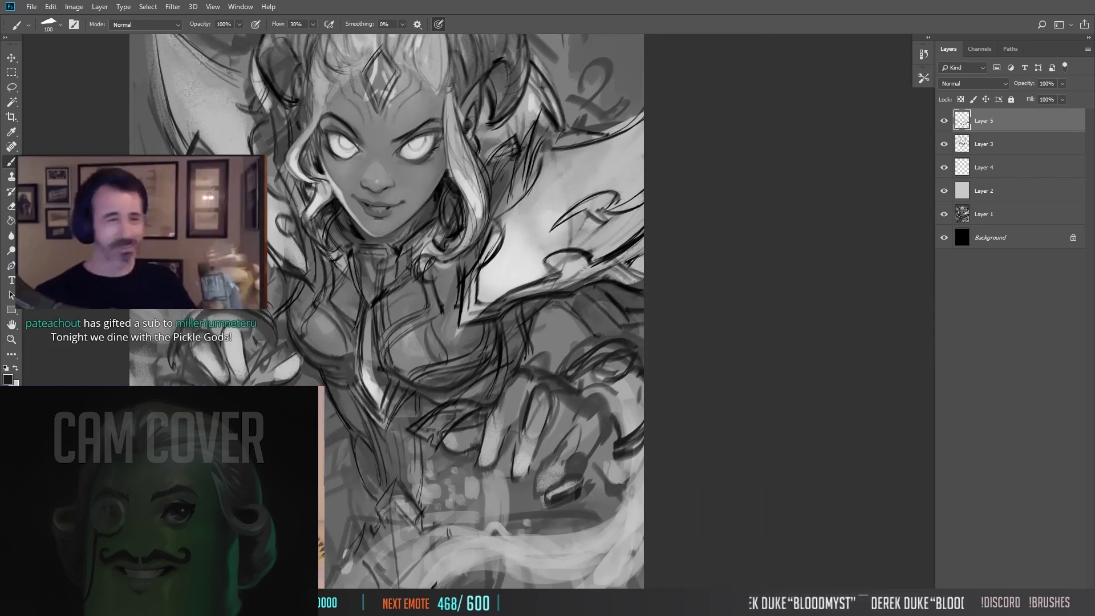
scroll(217, 306, up, 1)
scroll(218, 306, right, 1)
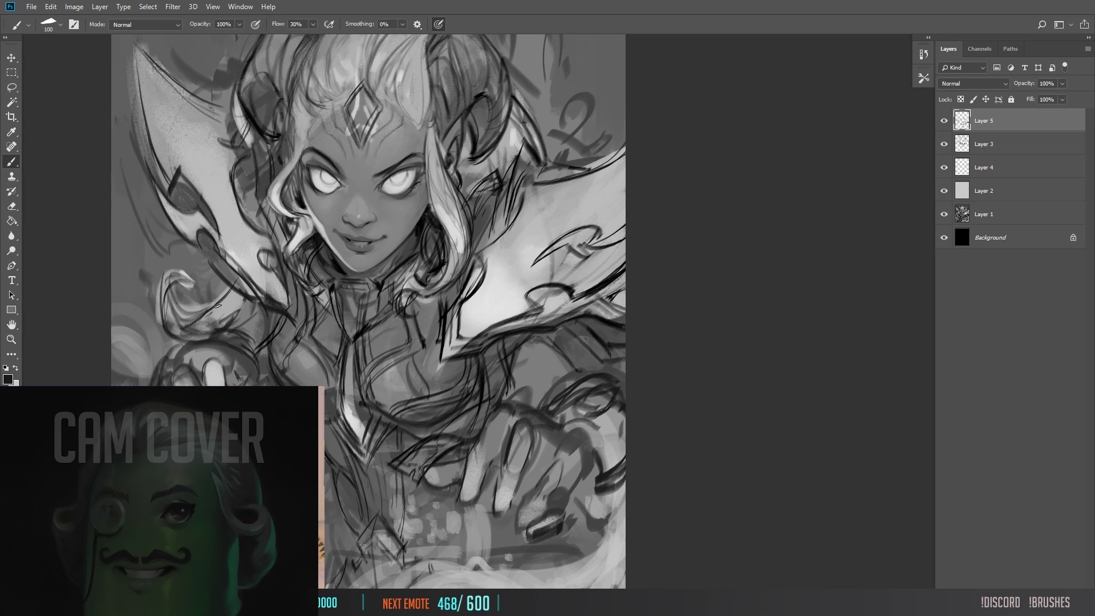
scroll(217, 306, left, 2)
Step: Review the whole painting and the face, and glance at a browser post
key(m)
scroll(64, 178, down, 1)
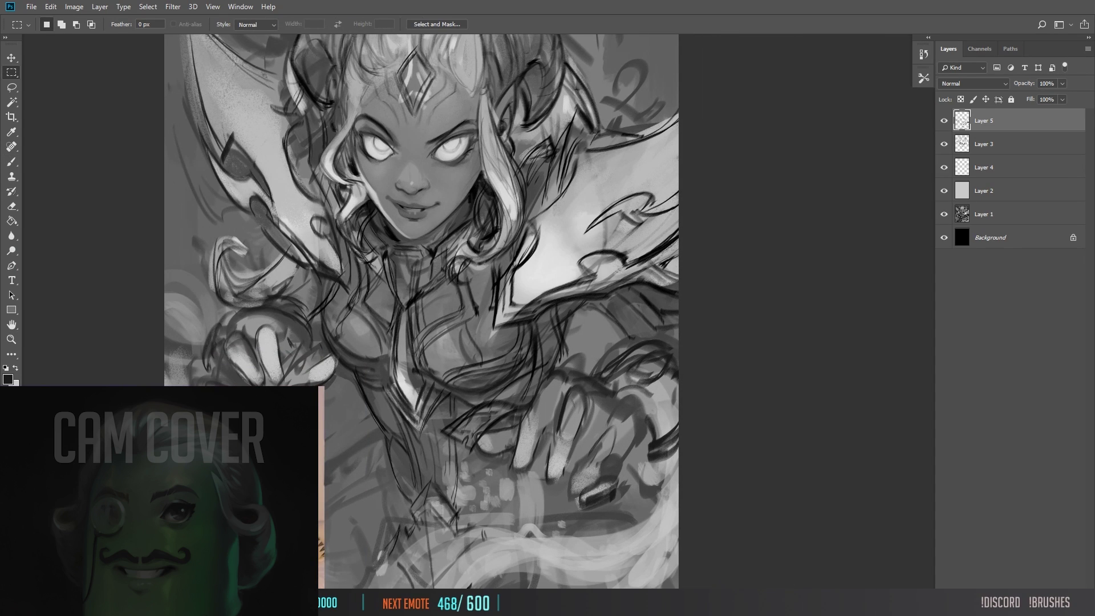
key(z)
key(ctrl+minus)
scroll(517, 308, left, 3)
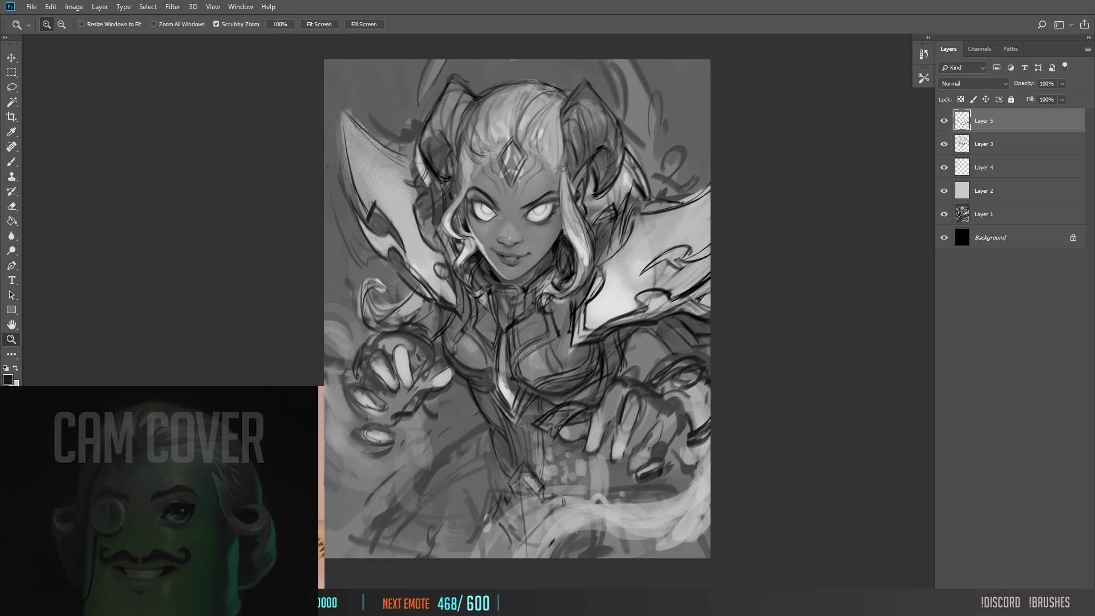
key(ctrl+plus)
scroll(516, 308, down, 3)
key(b)
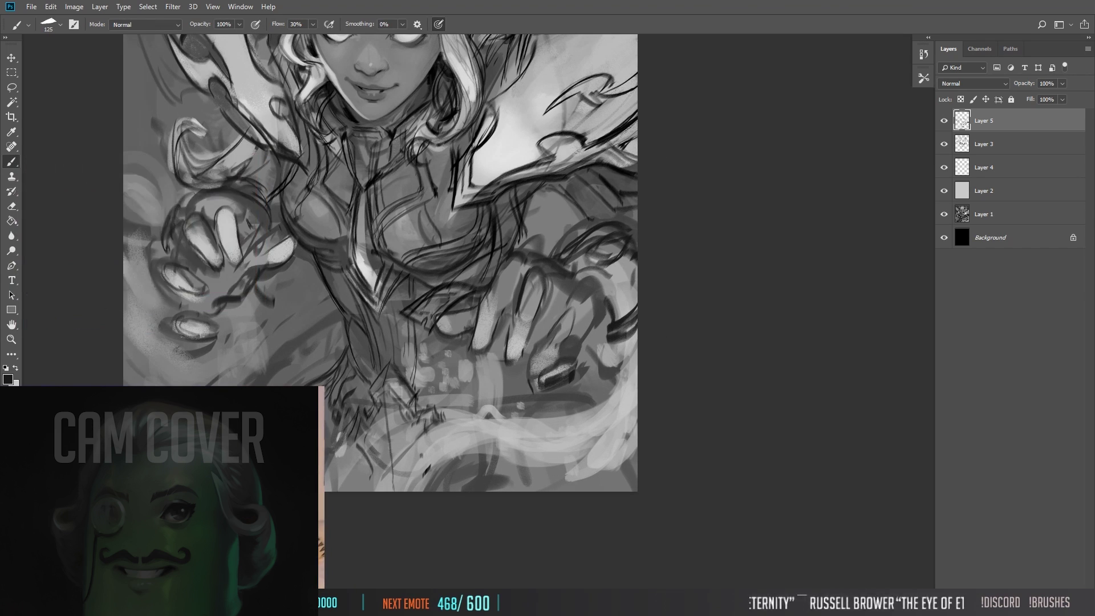
scroll(366, 291, up, 1)
scroll(366, 291, left, 2)
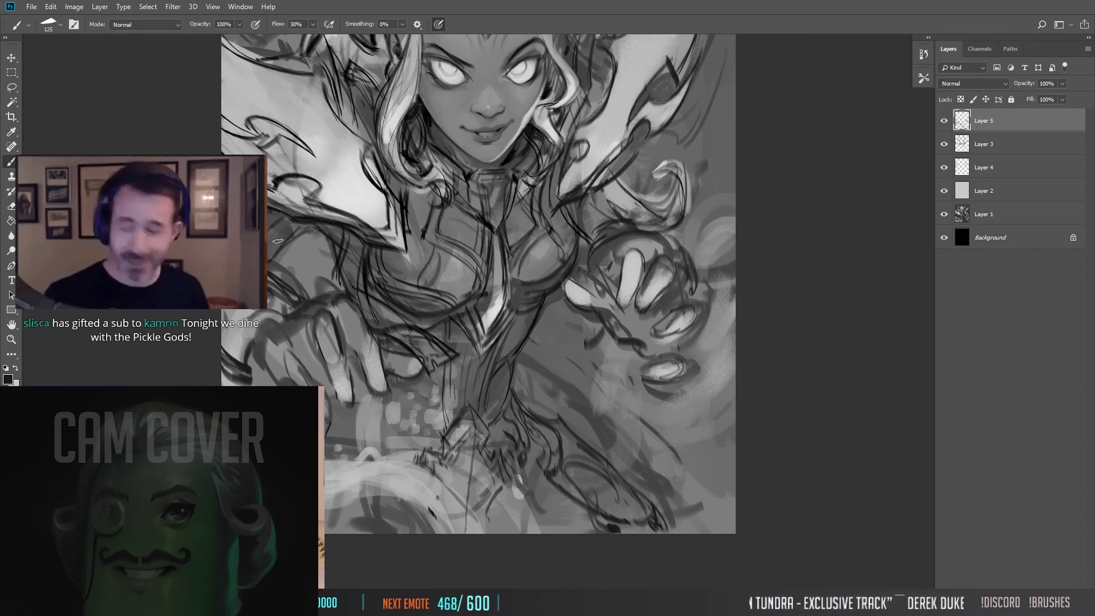
key(z)
scroll(367, 291, up, 4)
key(ctrl+minus)
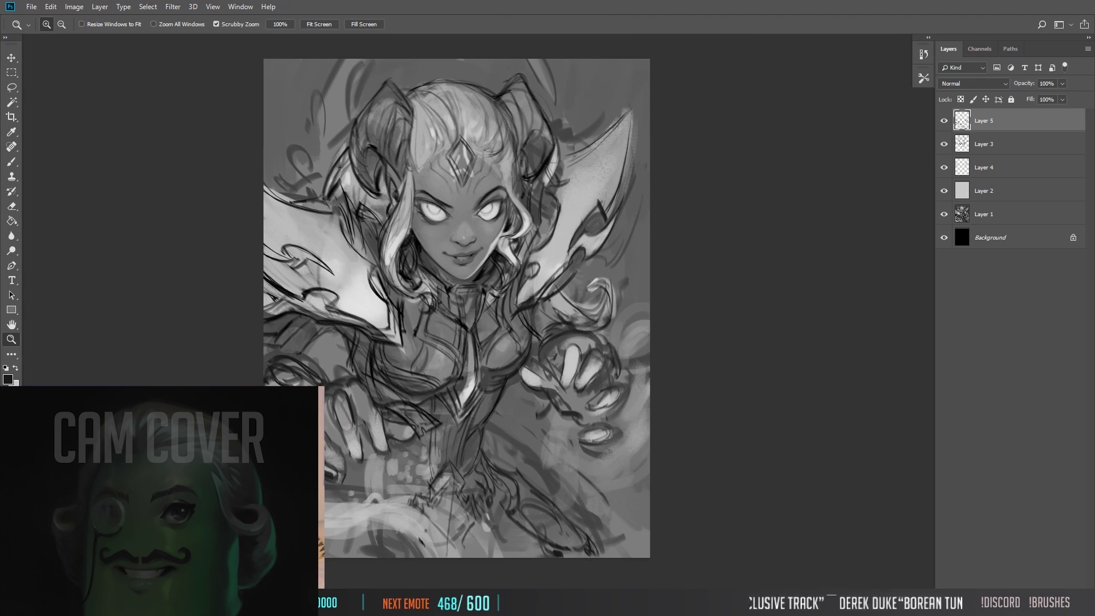
mouse_move(122, 215)
mouse_down()
mouse_move(136, 216)
mouse_move(122, 215)
mouse_up()
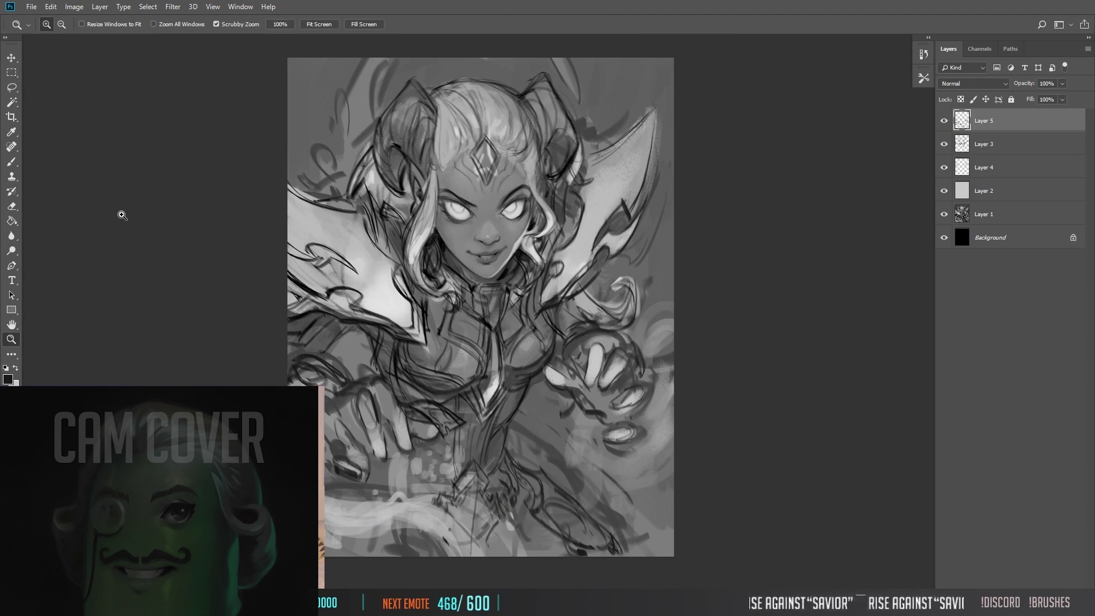
click(465, 225)
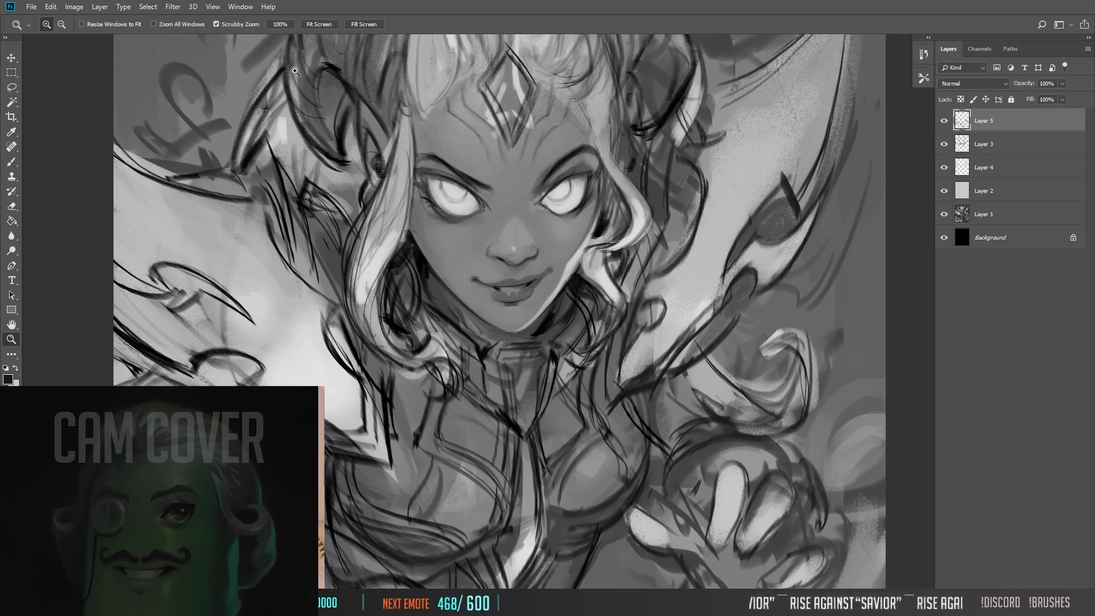
key(ctrl+minus)
key(alt+Tab)
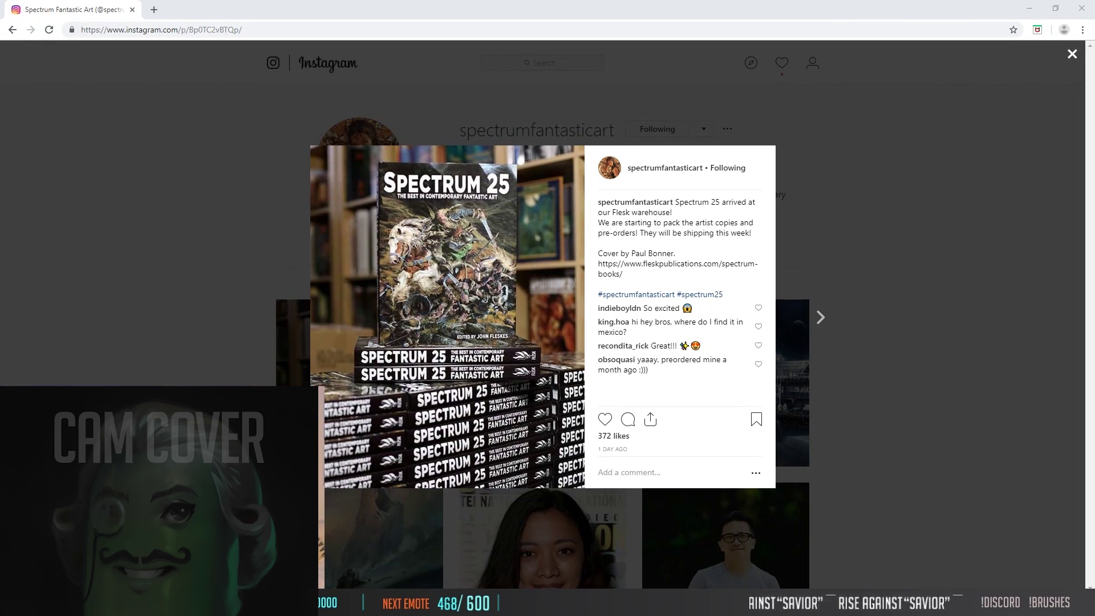
key(alt+Tab)
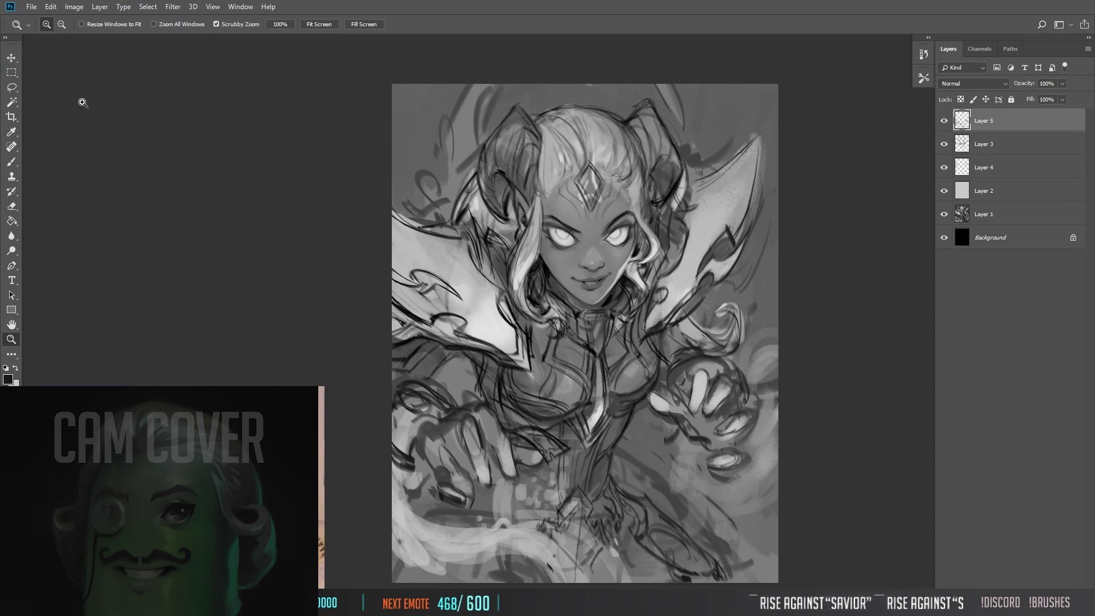
Step: Inspect the chest, fit the canvas, and add Layer 6 above Layer 5
key(m)
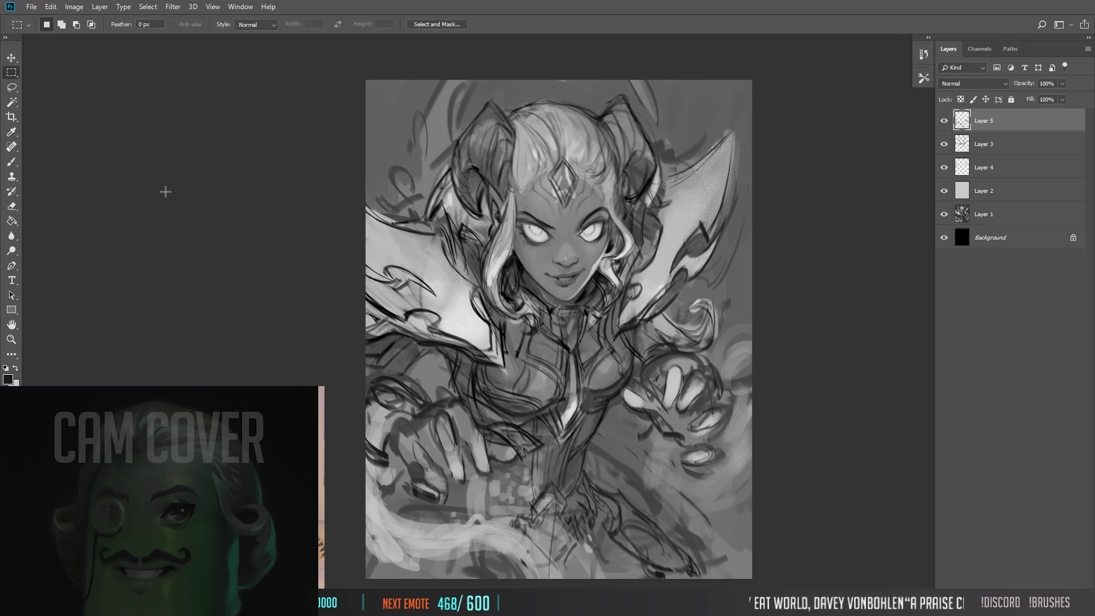
key(z)
click(457, 325)
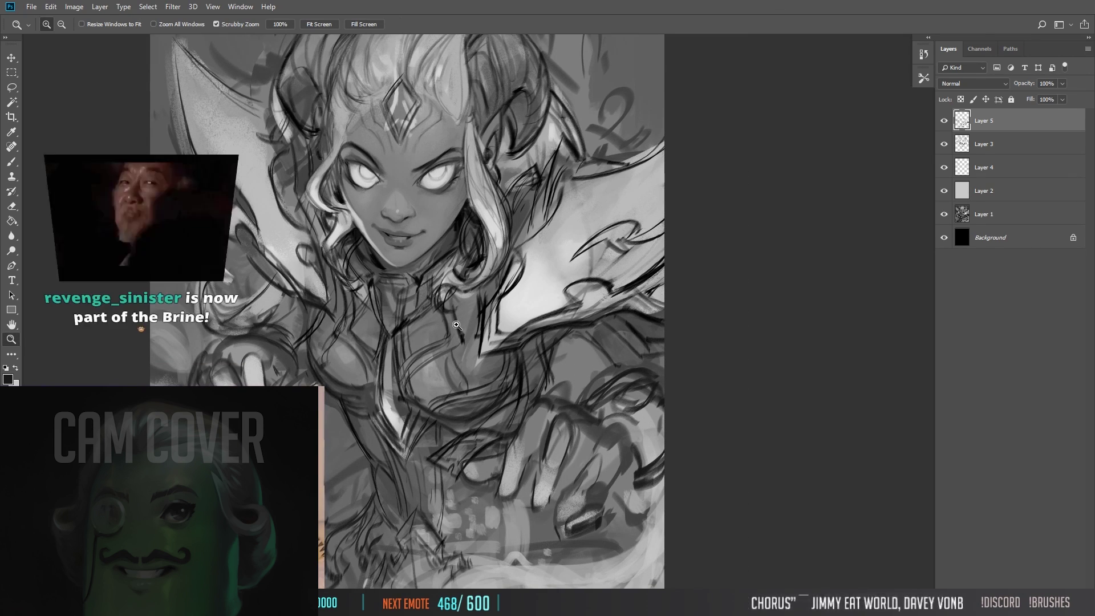
scroll(300, 320, down, 1)
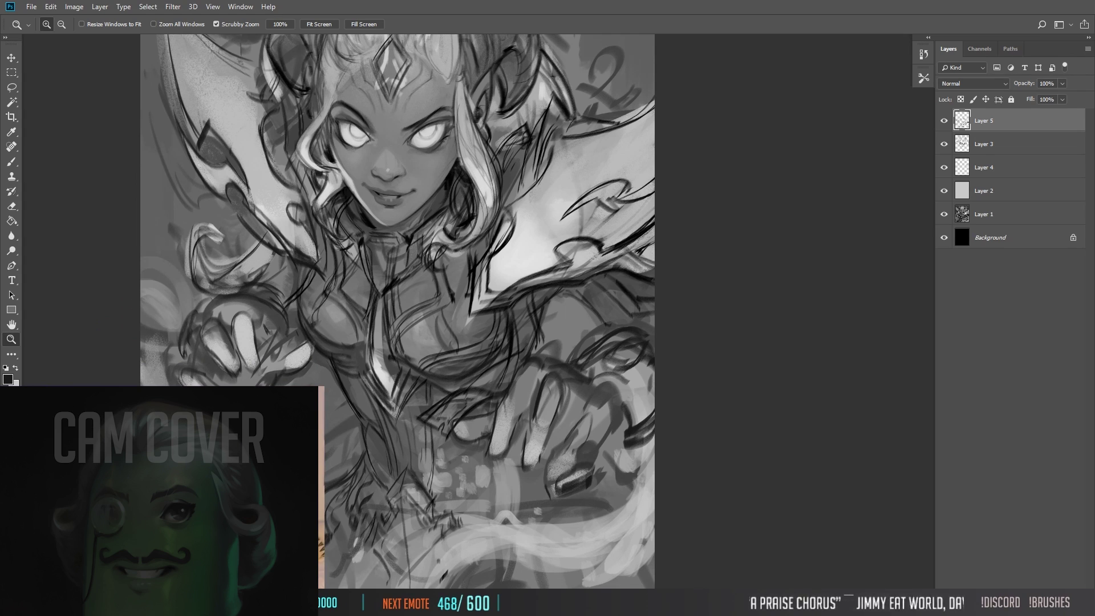
key(ctrl+0)
click(11, 162)
key(ctrl+shift+alt+n)
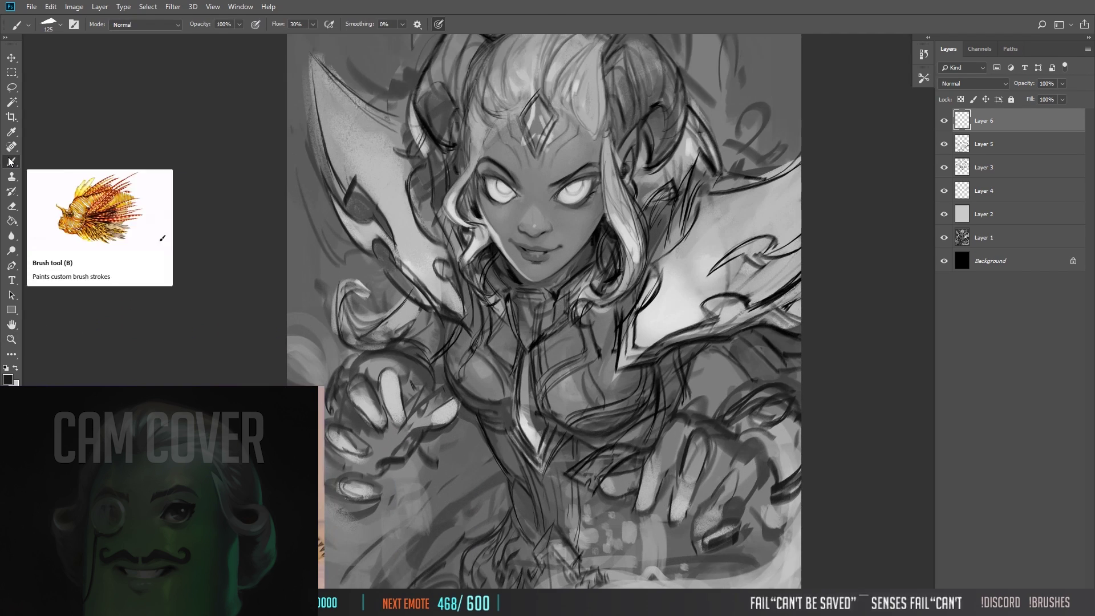
Step: Pan and zoom around the sorceress sketch to reframe the figure
key(bracketleft)
key(bracketleft)
scroll(383, 332, down, 2)
key(h)
drag(176, 278, 366, 343)
key(m)
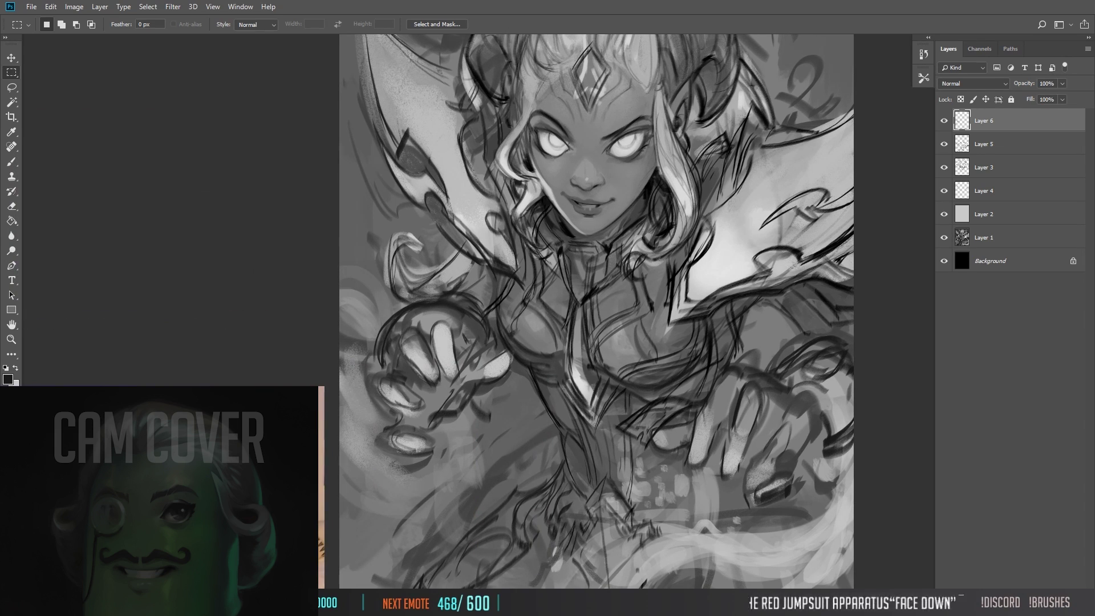
click(11, 339)
alt+click(399, 382)
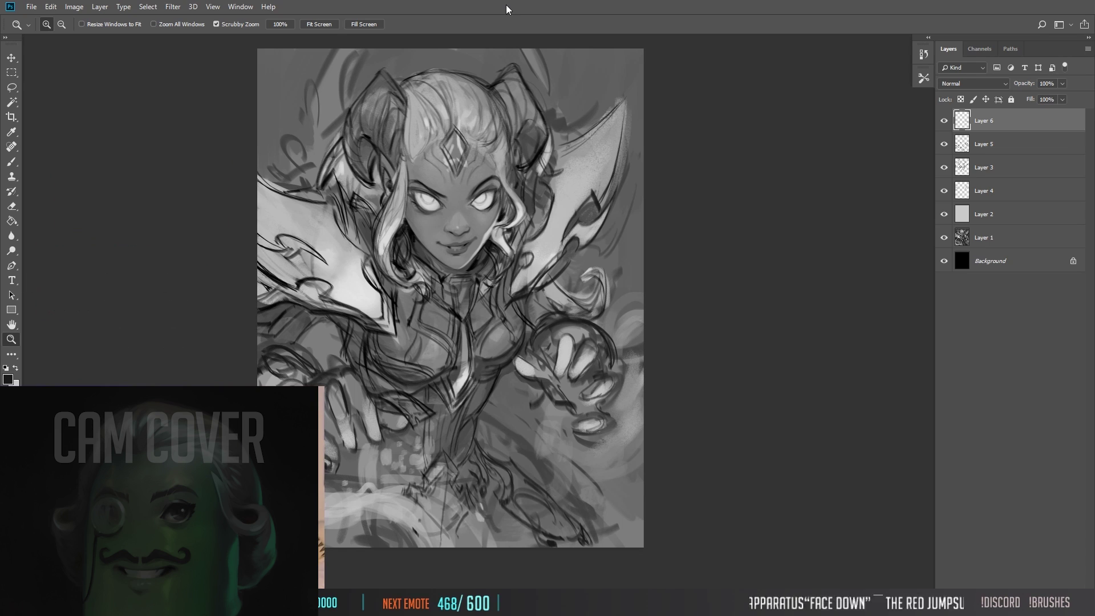
mouse_move(505, 286)
mouse_down()
mouse_move(604, 301)
mouse_move(522, 293)
mouse_up()
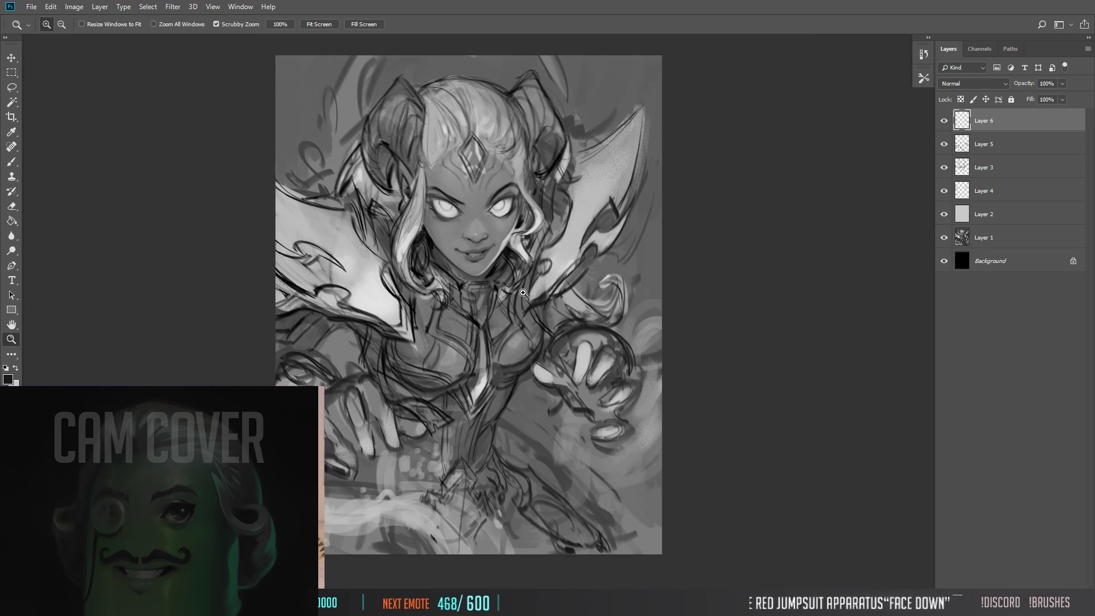
drag(346, 79, 446, 84)
key(b)
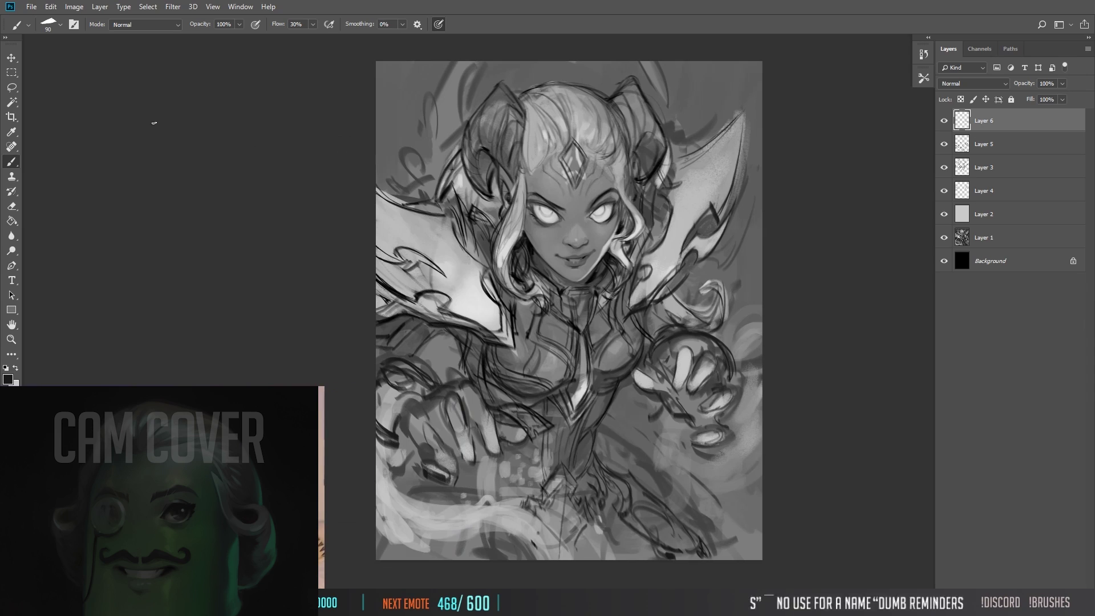
key(ctrl+plus)
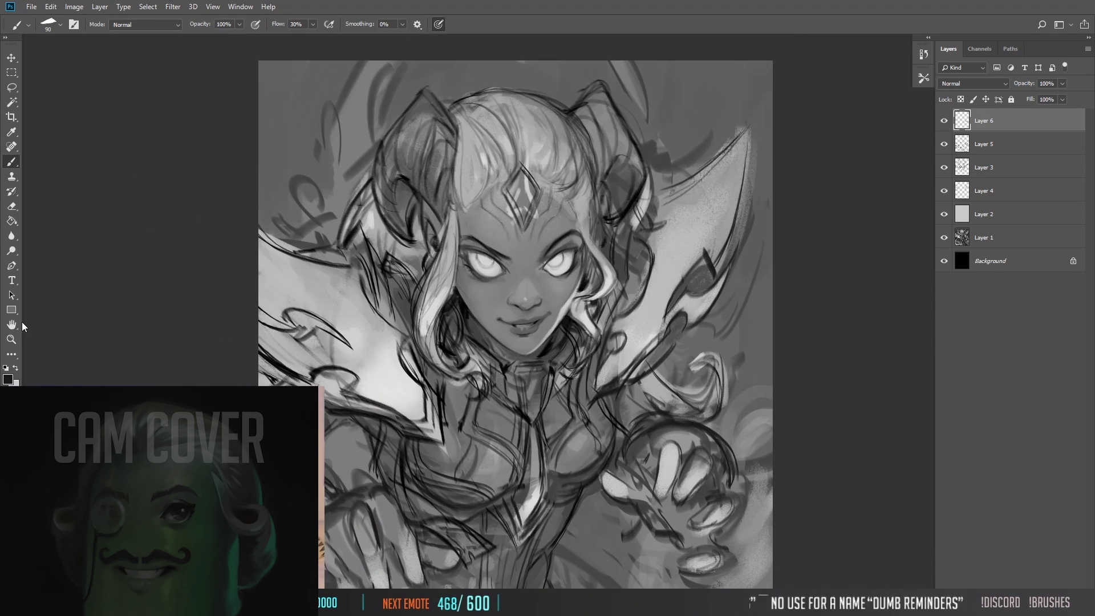
Step: Return to newnew.psd in full-screen view and add Layer 7 above Layer 6
click(11, 341)
key(ctrl+Tab)
key(f)
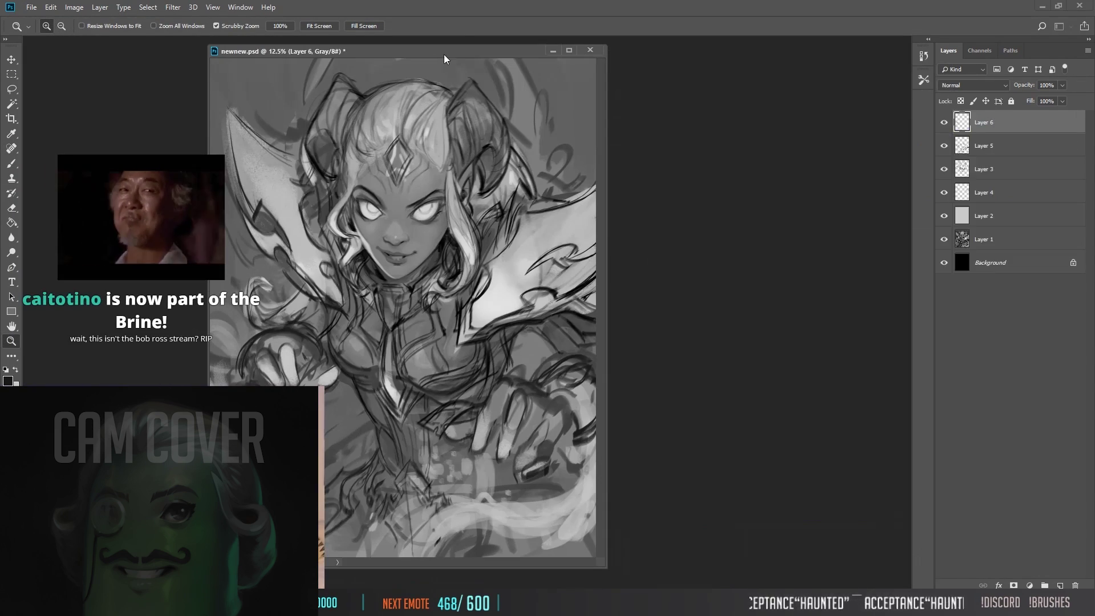
key(ctrl+plus)
key(ctrl+shift+alt+n)
key(b)
scroll(590, 215, up, 3)
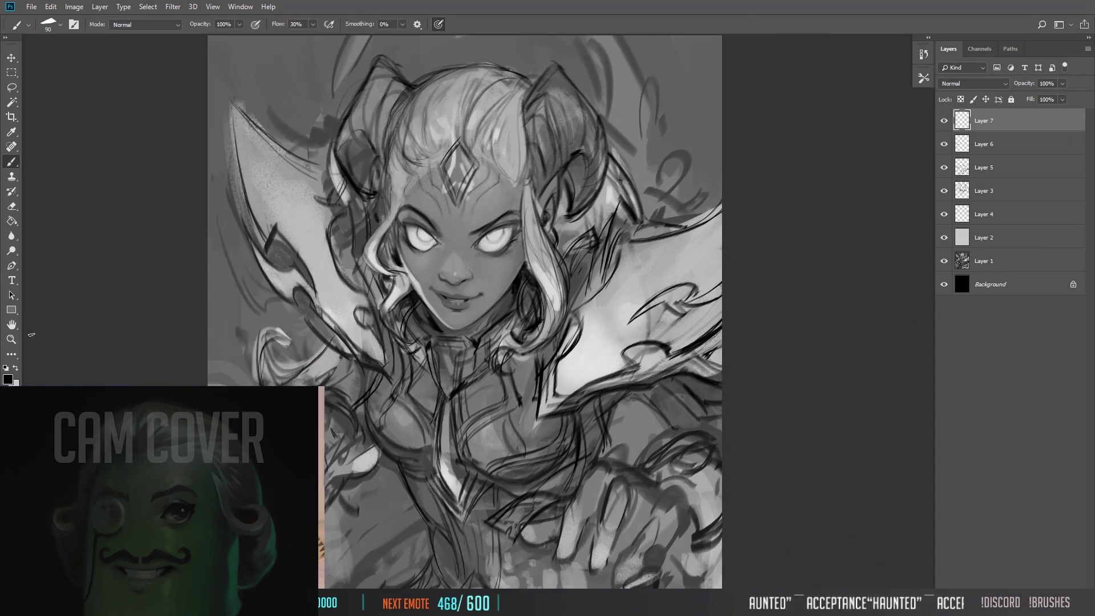
Step: Fit the canvas and check the K/DA reference page in the browser
scroll(591, 357, down, 5)
key(ctrl+0)
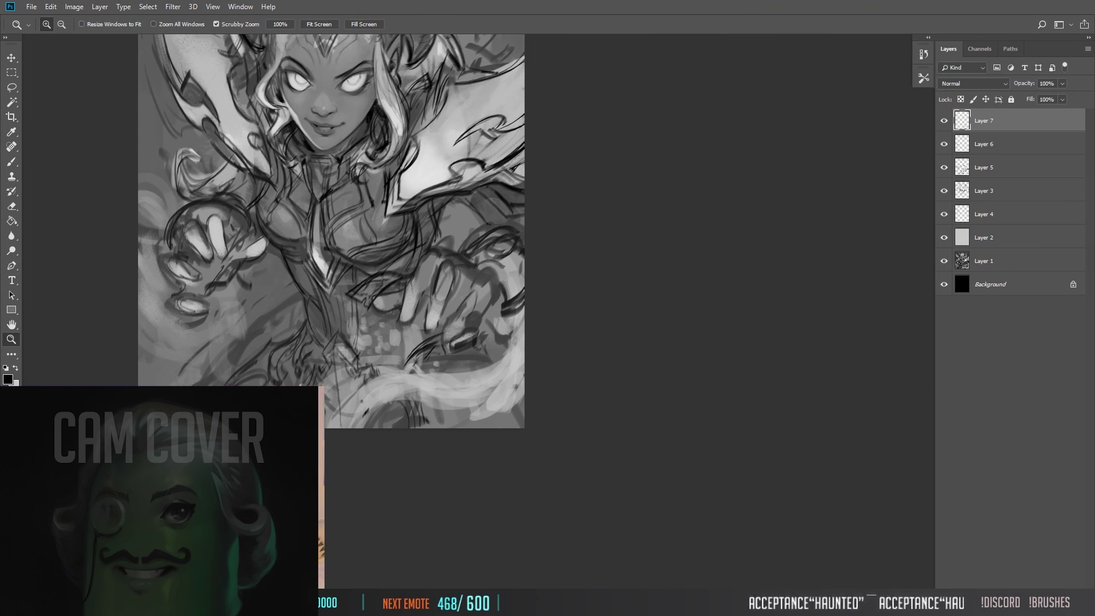
key(alt+Tab)
scroll(254, 351, down, 10)
scroll(105, 322, up, 15)
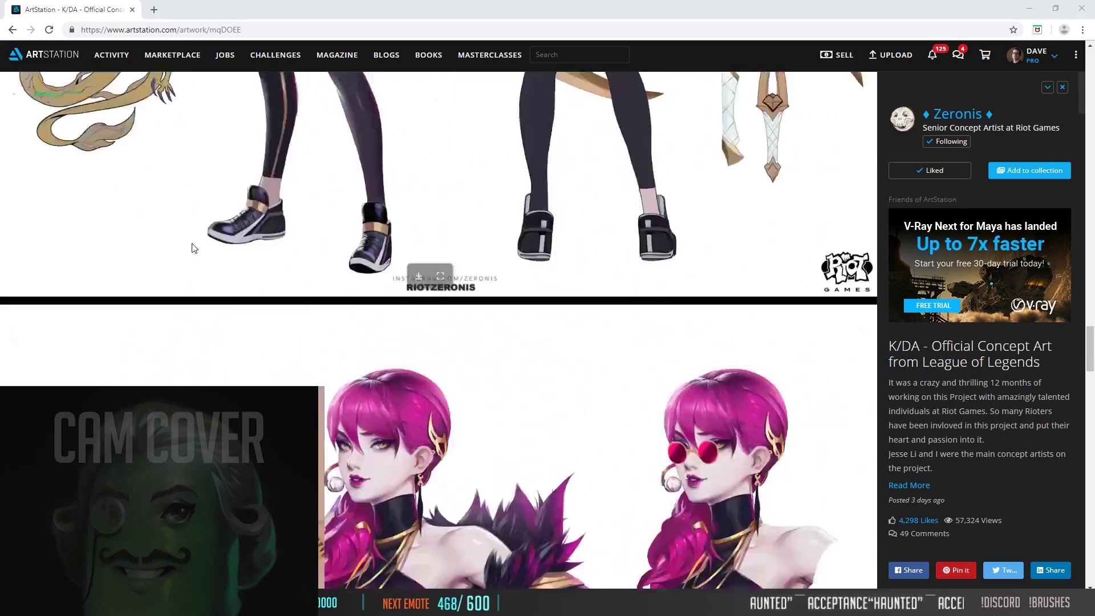
key(alt+Tab)
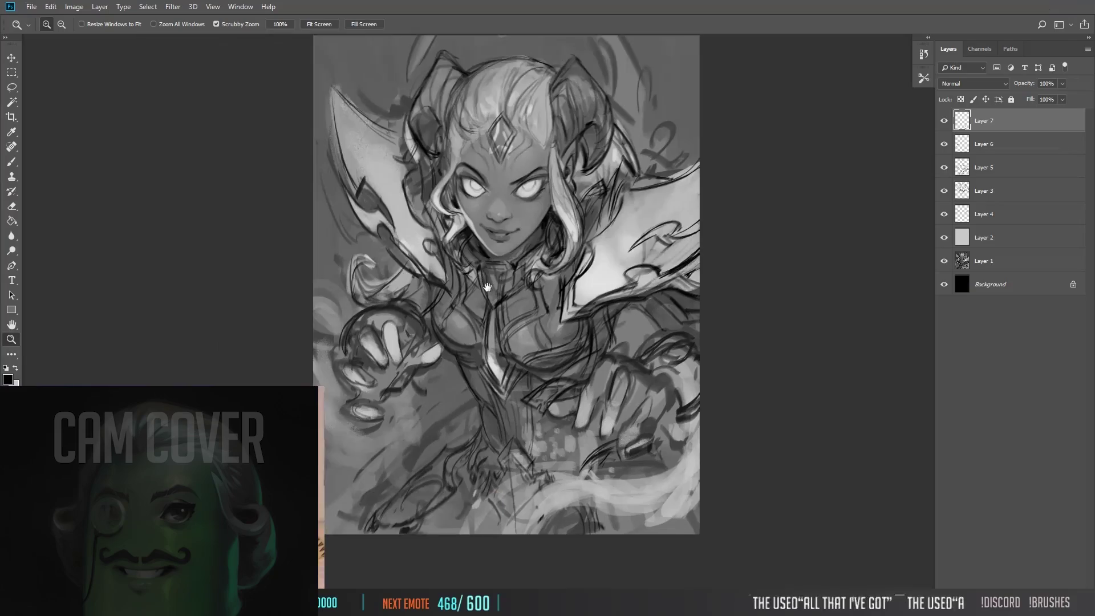
Step: Zoom in and shift the view across the figure
alt+click(423, 208)
key(b)
drag(502, 297, 571, 401)
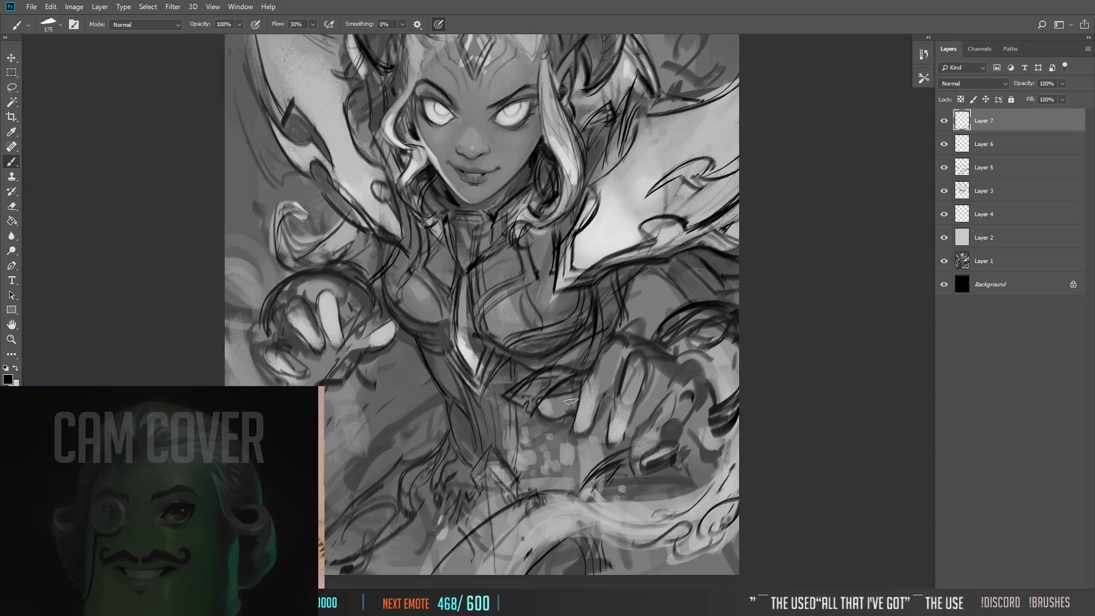
drag(571, 401, 571, 239)
scroll(399, 285, down, 1)
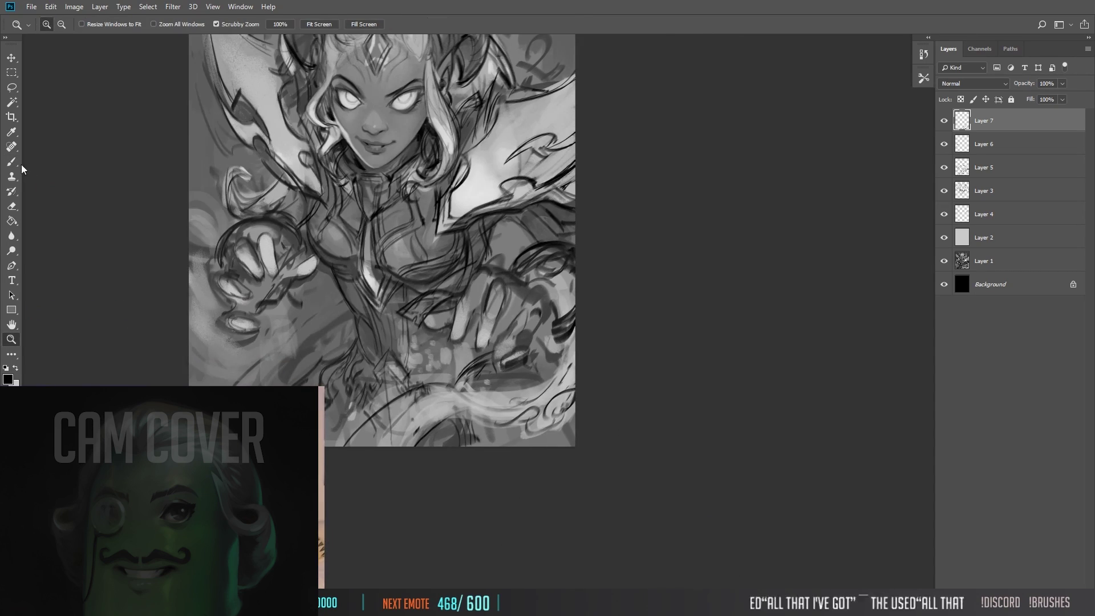
drag(348, 341, 446, 360)
Step: Solo Layer 1 to compare the original sketch's face, then show all layers again
alt+click(944, 261)
drag(536, 310, 572, 310)
alt+click(944, 261)
click(547, 80)
alt+click(320, 262)
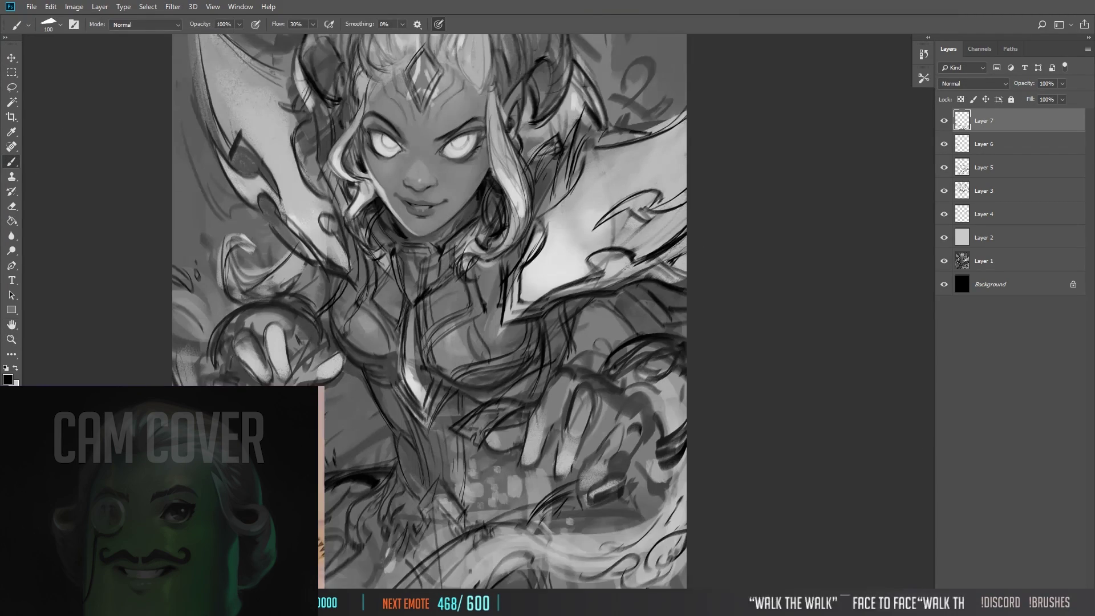
alt+click(321, 262)
alt+click(321, 261)
mouse_move(422, 329)
mouse_down()
mouse_move(584, 371)
mouse_move(461, 359)
mouse_move(365, 263)
mouse_up()
Step: Reframe the view and add Layer 8 above Layer 7
key(e)
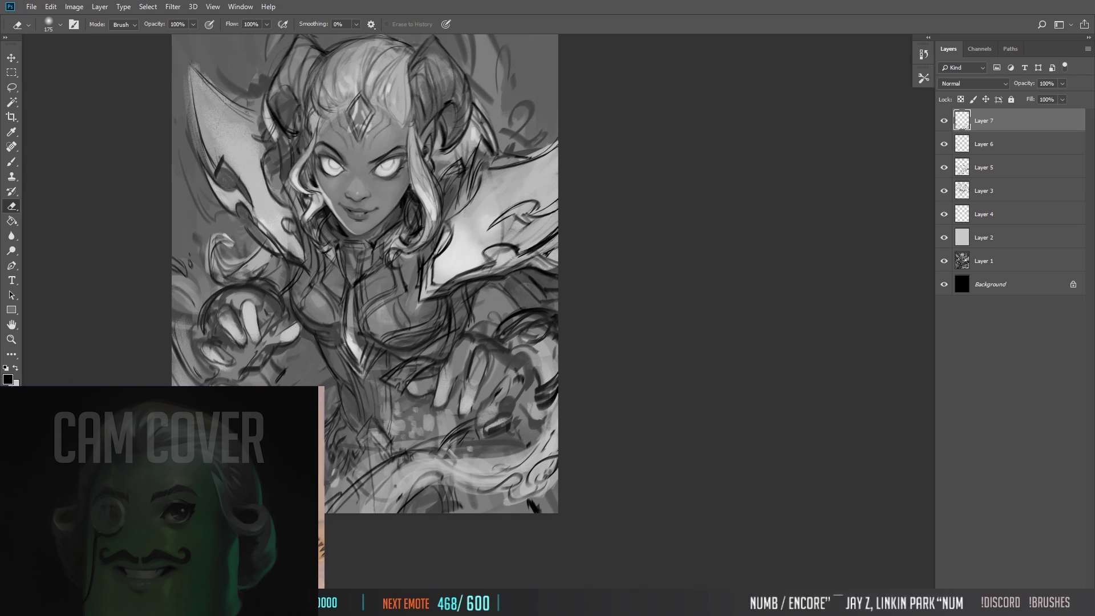
drag(102, 402, 123, 352)
key(ctrl+plus)
key(m)
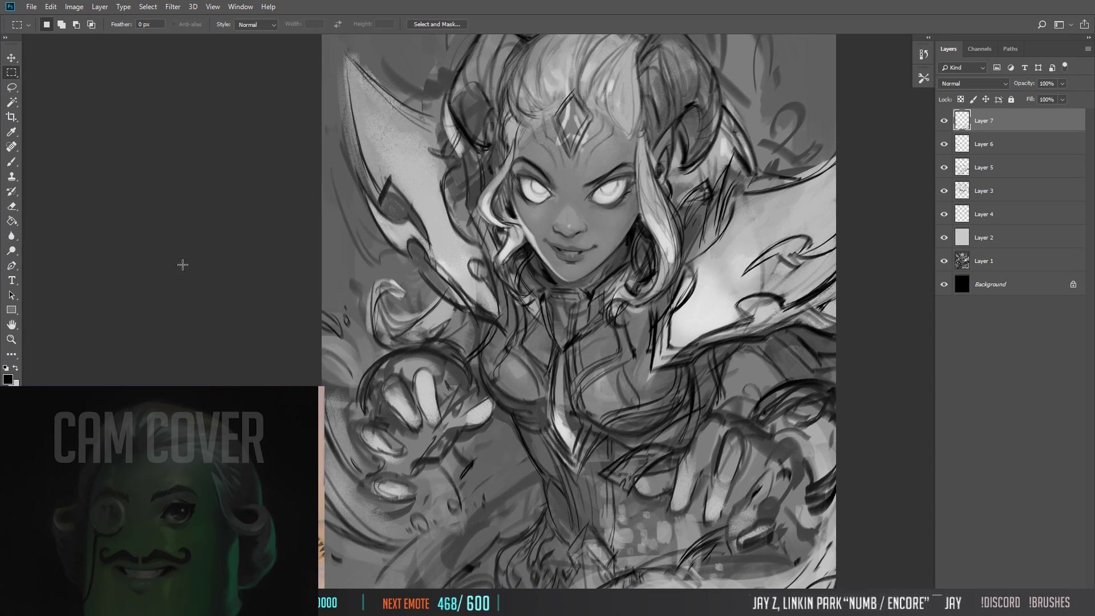
drag(183, 264, 138, 150)
key(ctrl+shift+alt+n)
key(ctrl+minus)
key(b)
drag(372, 462, 346, 472)
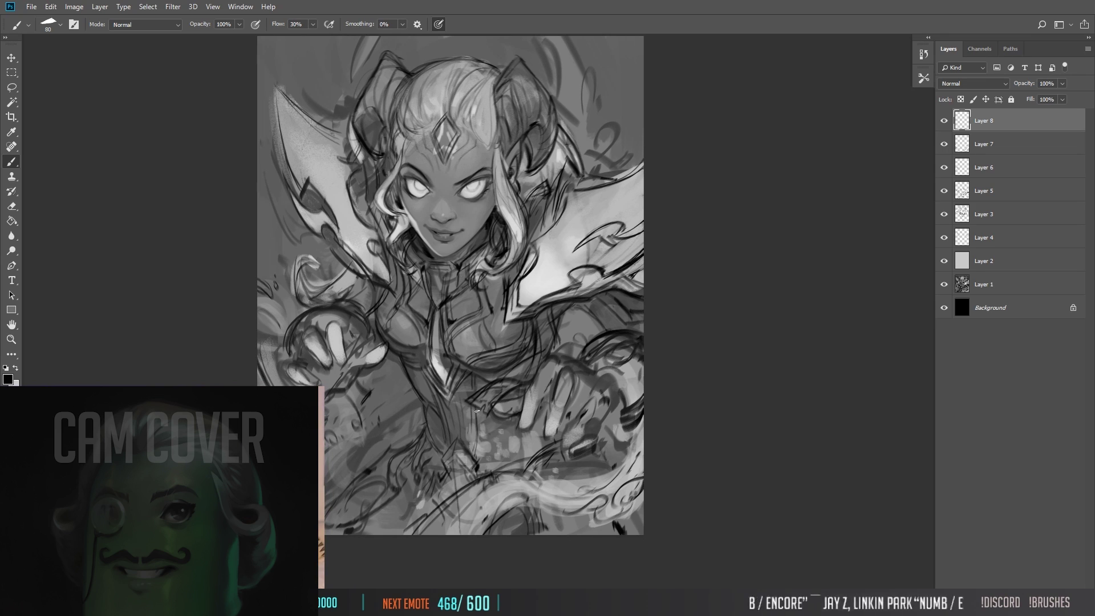
Step: Flip the canvas to check proportions, then close the reference document
drag(477, 411, 490, 393)
key(h)
drag(500, 271, 445, 315)
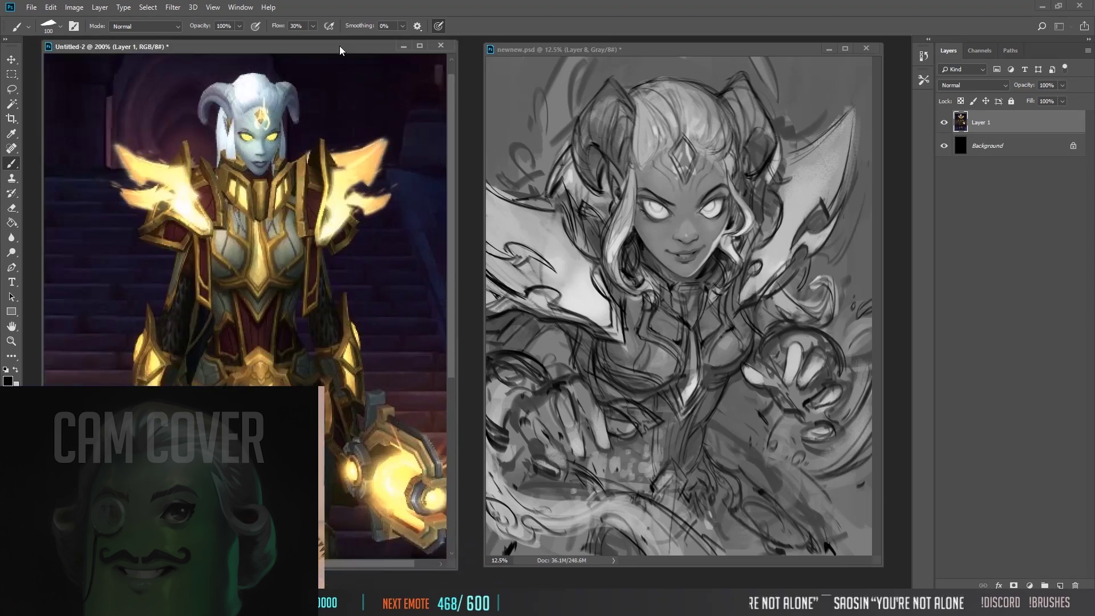
key(ctrl+w)
scroll(433, 286, up, 3)
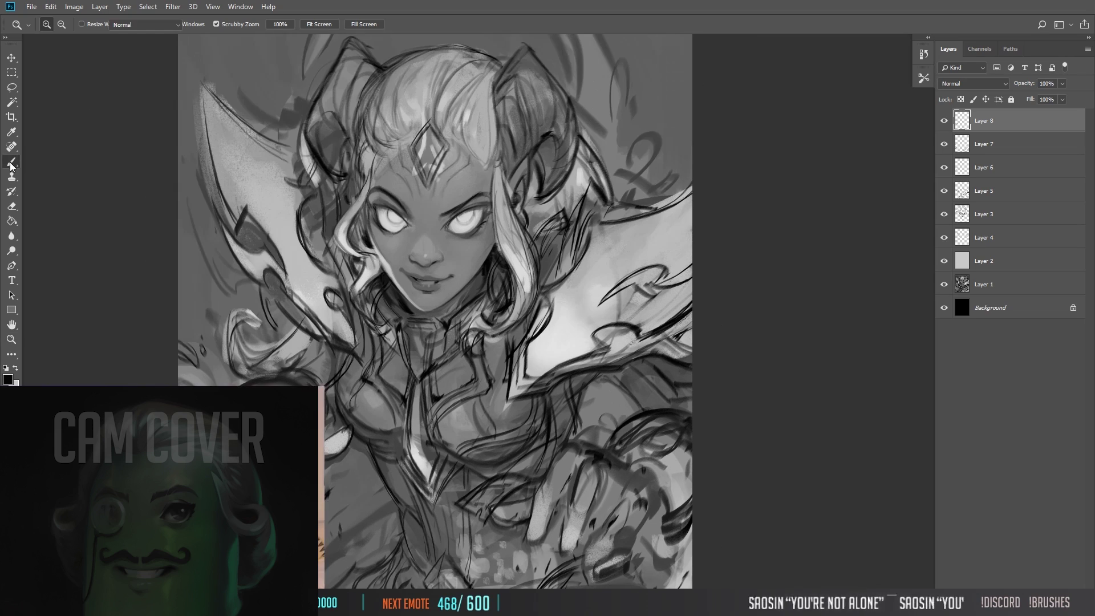
click(12, 162)
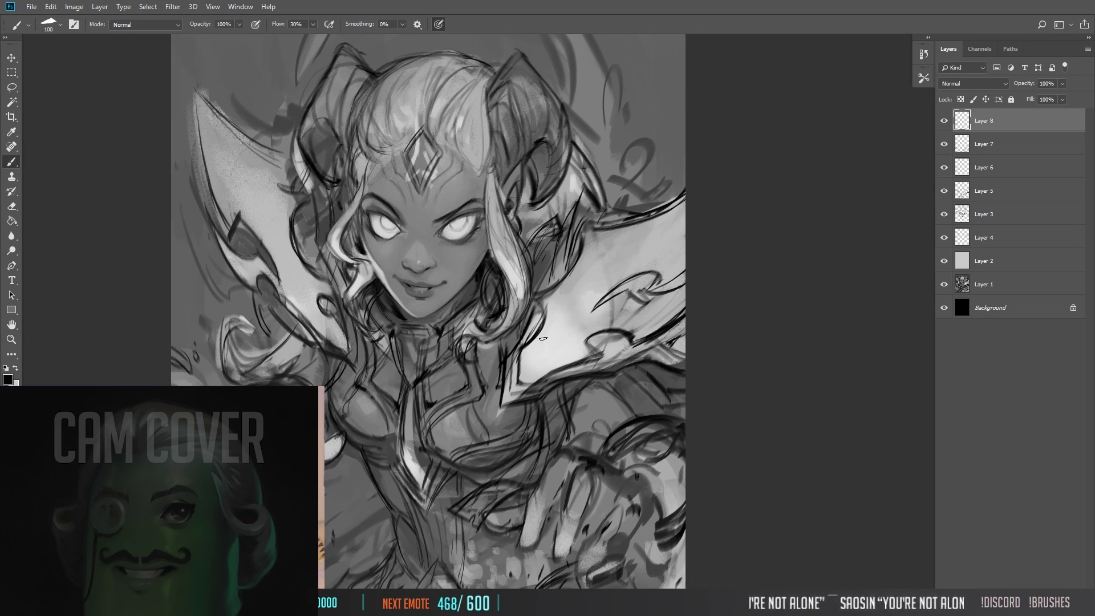
scroll(233, 248, up, 3)
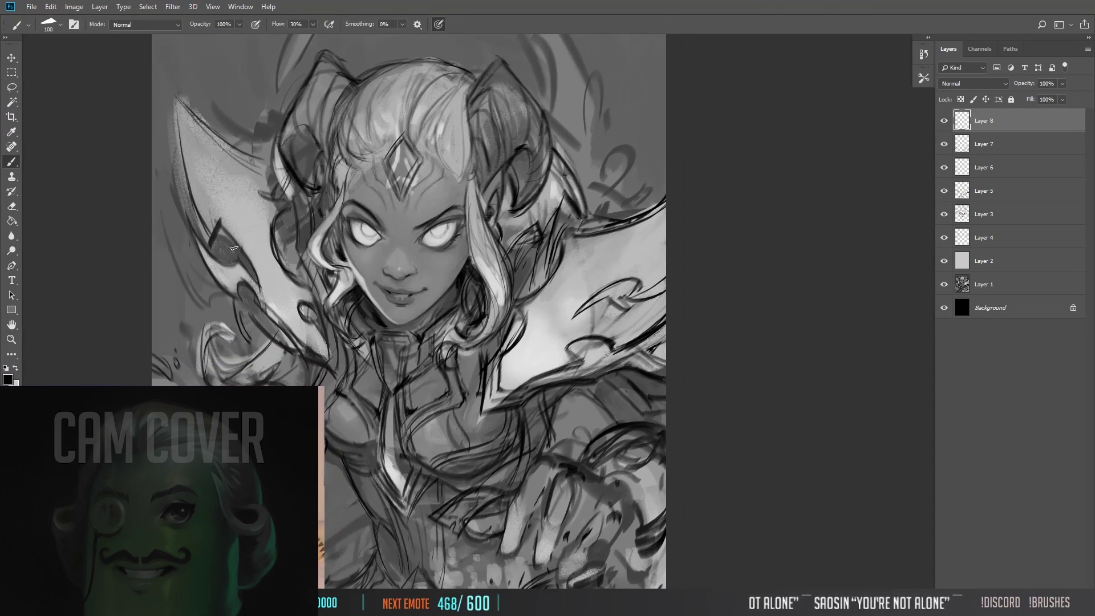
Step: Paint dark strokes along the hair, shoulder armour and right side
key(bracketleft)
drag(319, 143, 328, 182)
drag(498, 219, 511, 251)
drag(503, 169, 511, 208)
drag(514, 306, 524, 341)
drag(619, 359, 643, 349)
scroll(286, 295, down, 3)
Step: Zoom and pan to review the face and the rest of the figure
key(z)
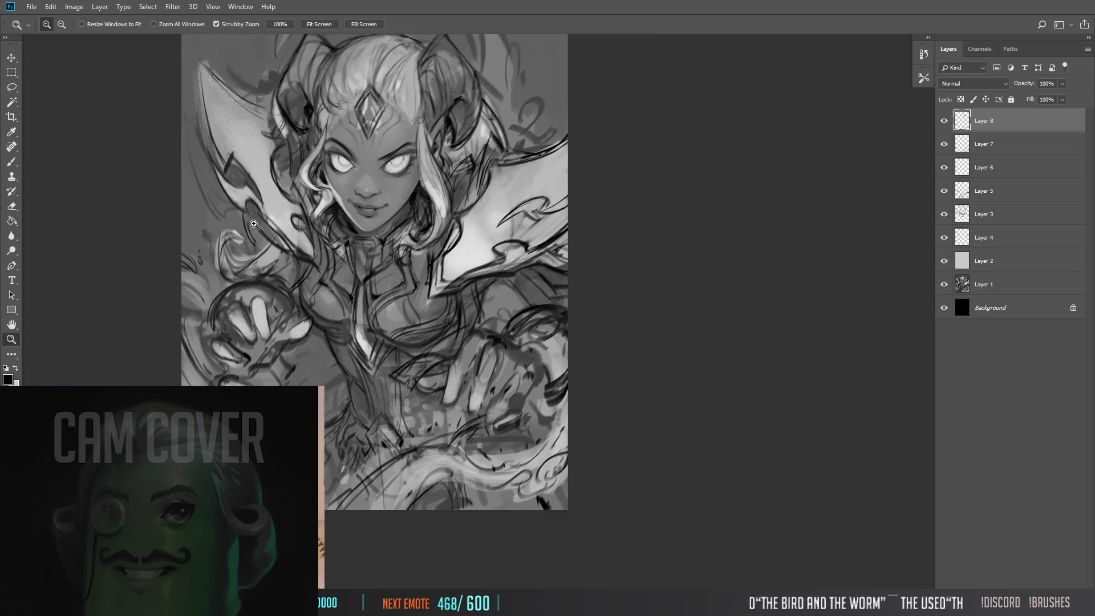
scroll(438, 201, up, 3)
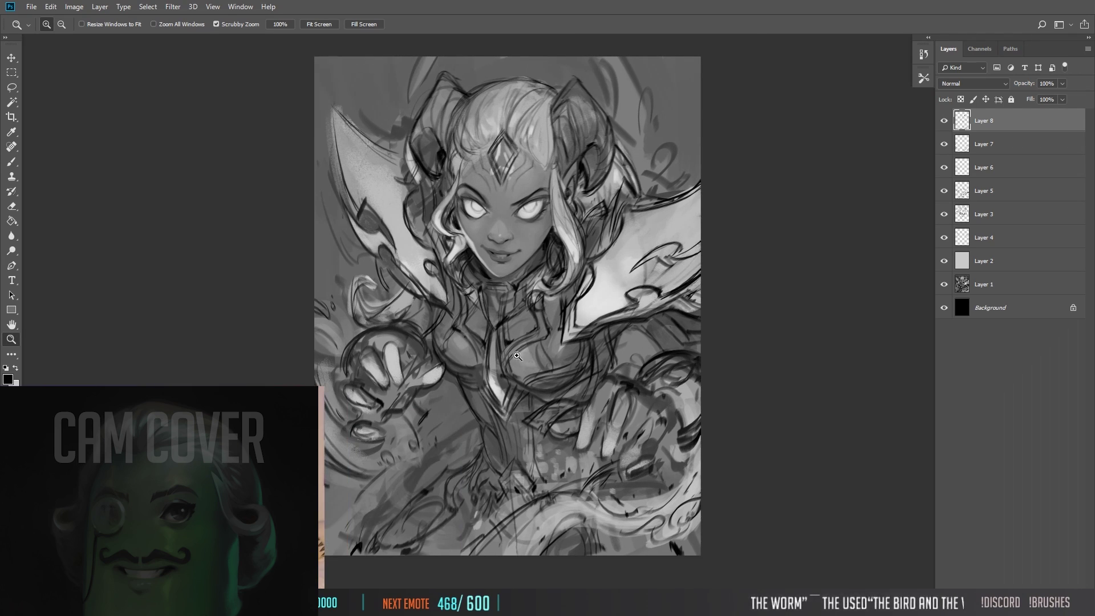
key(b)
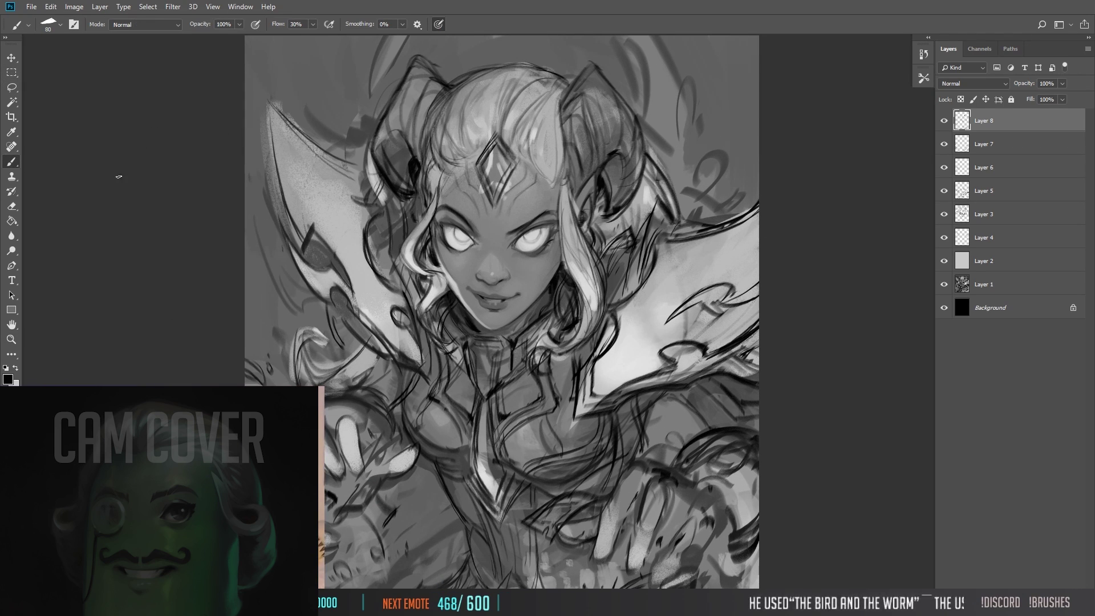
scroll(342, 257, down, 2)
scroll(385, 274, up, 2)
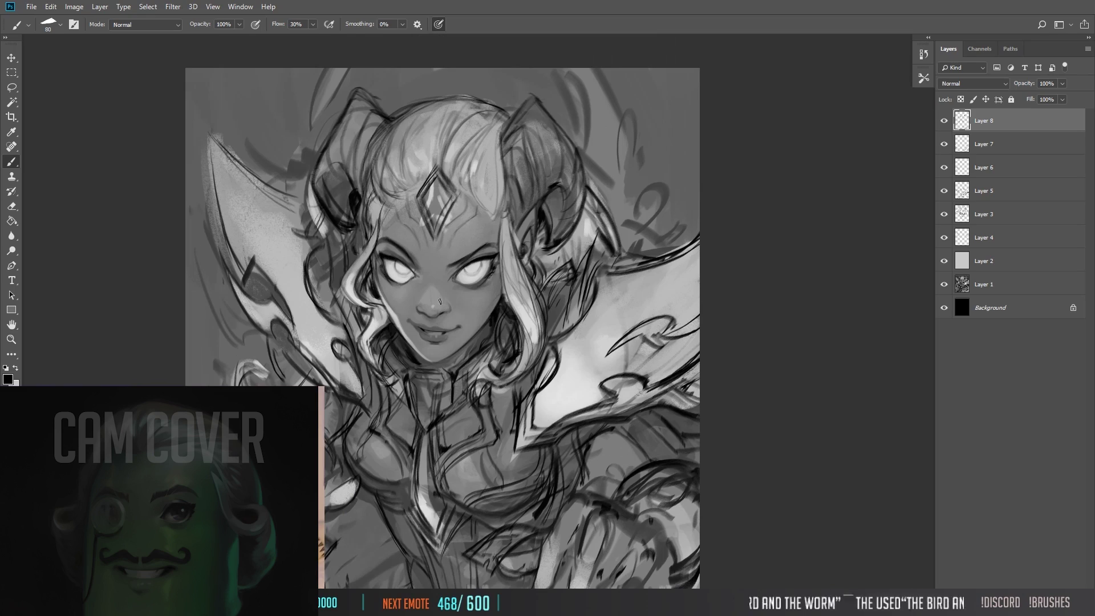
drag(386, 274, 340, 255)
scroll(340, 255, up, 3)
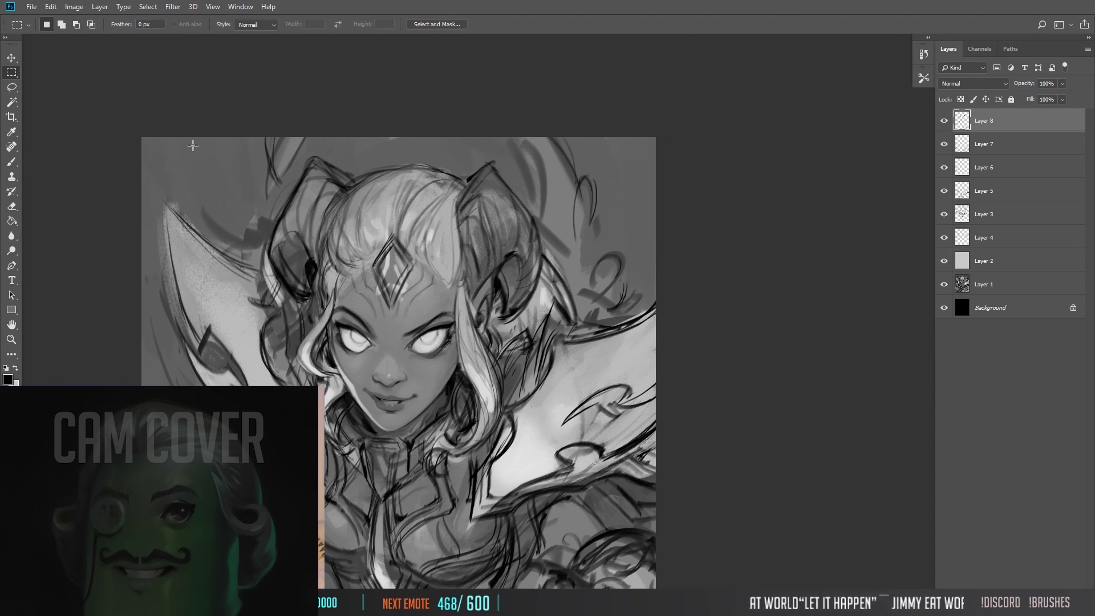
key(z)
scroll(399, 314, down, 2)
scroll(399, 228, up, 2)
scroll(416, 311, down, 2)
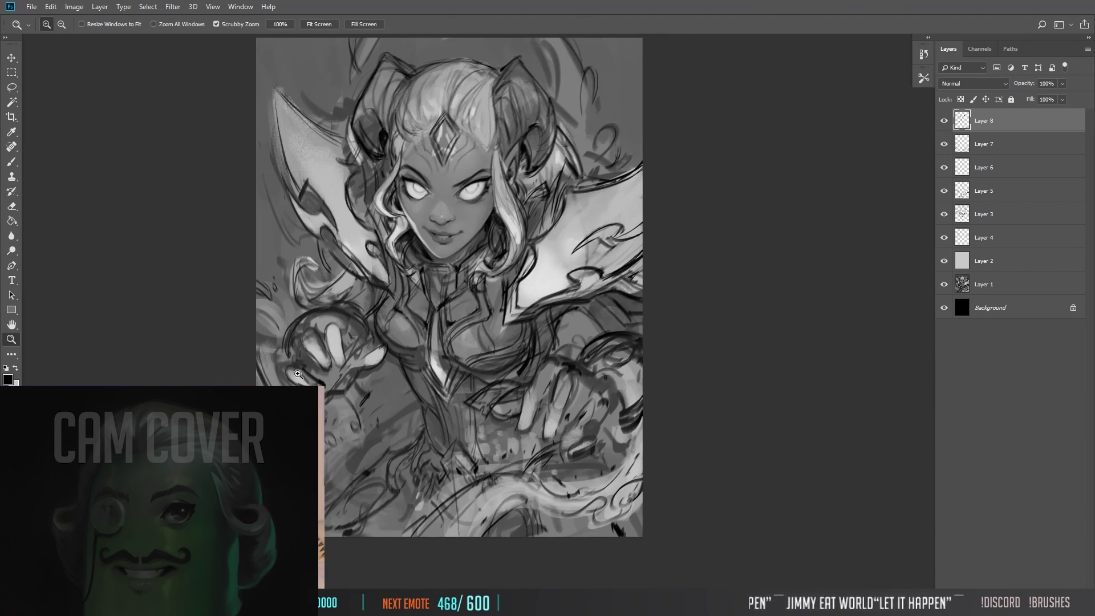
Step: Add Layer 9 in Multiply mode and paint purple shadows over the background
key(b)
key(ctrl+shift+alt+n)
key(shift+alt+m)
drag(673, 237, 701, 245)
mouse_move(296, 239)
mouse_down()
mouse_move(354, 376)
mouse_move(456, 542)
mouse_up()
click(8, 379)
click(867, 115)
Step: Choose a blue-grey skin colour and paint it over the face, hair and right side
click(8, 380)
mouse_move(434, 228)
mouse_down()
mouse_move(479, 308)
mouse_move(502, 308)
mouse_up()
key(Return)
key(b)
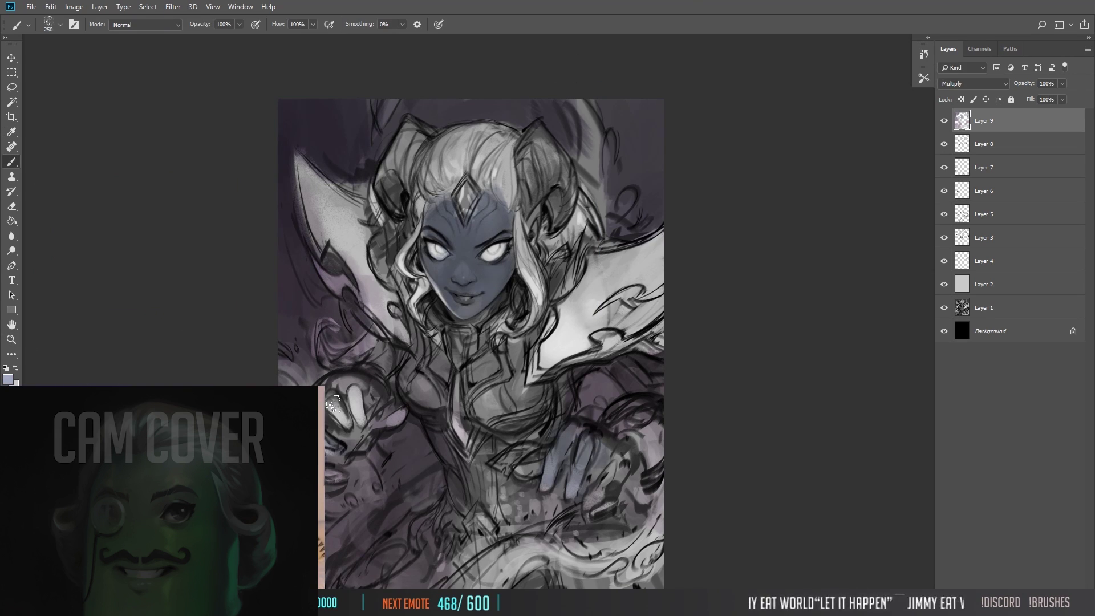
drag(434, 143, 548, 274)
drag(513, 131, 570, 223)
drag(531, 308, 614, 377)
Step: Add dark brown accents near the right shoulder and left of the face
drag(616, 258, 650, 342)
drag(371, 216, 399, 297)
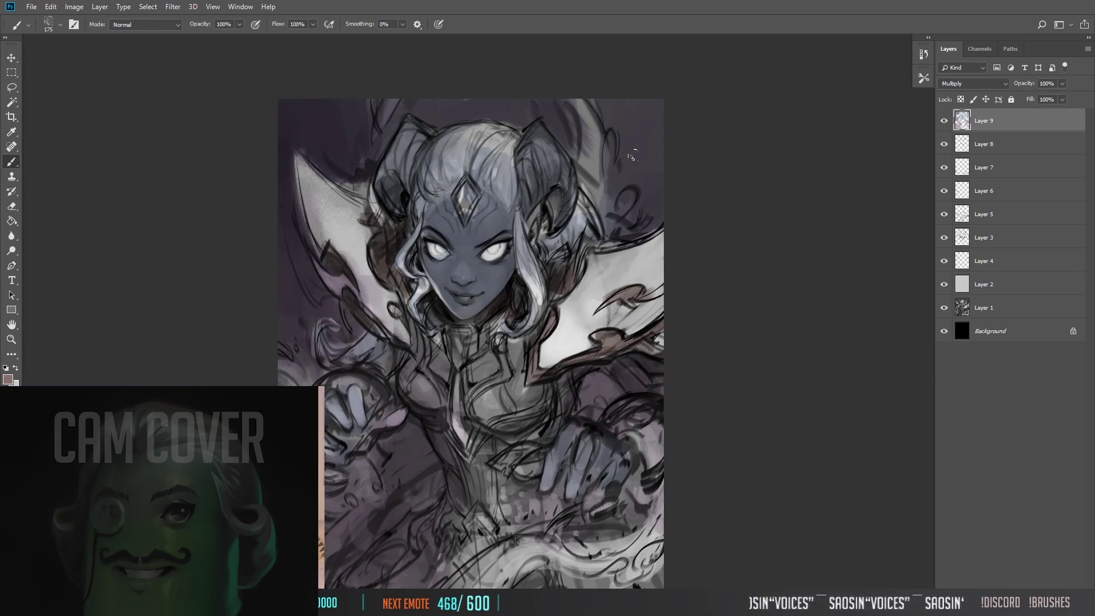
drag(570, 222, 621, 268)
alt+click(579, 222)
key(z)
drag(514, 342, 455, 305)
key(b)
Step: Paint both collar wings in a tan colour
click(8, 379)
click(641, 183)
key(Return)
drag(513, 229, 593, 313)
drag(257, 131, 342, 296)
mouse_move(450, 281)
mouse_down()
mouse_move(411, 370)
mouse_move(442, 305)
mouse_move(445, 148)
mouse_up()
Step: Add new colour layers above Layer 9 and set them to Overlay blending
key(ctrl+plus)
key(ctrl+shift+alt+n)
right_click(519, 366)
key(Escape)
key(ctrl+minus)
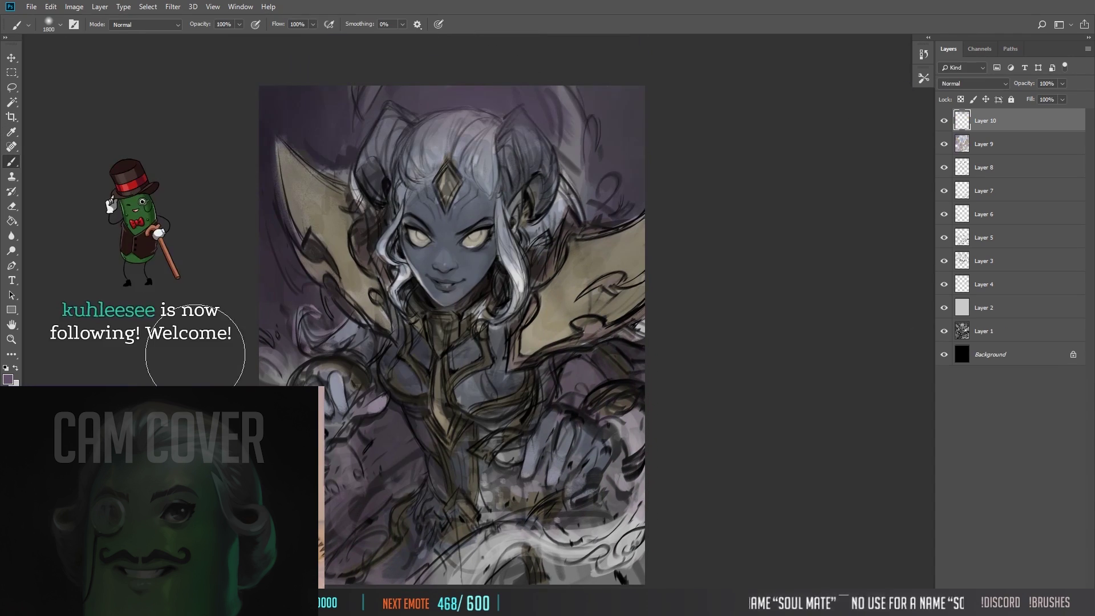
key(ctrl+shift+alt+n)
key(ctrl+shift+alt+n)
key(ctrl+plus)
drag(400, 286, 433, 250)
Step: Pick a new foreground colour and add another overlay layer at 65% opacity
click(8, 379)
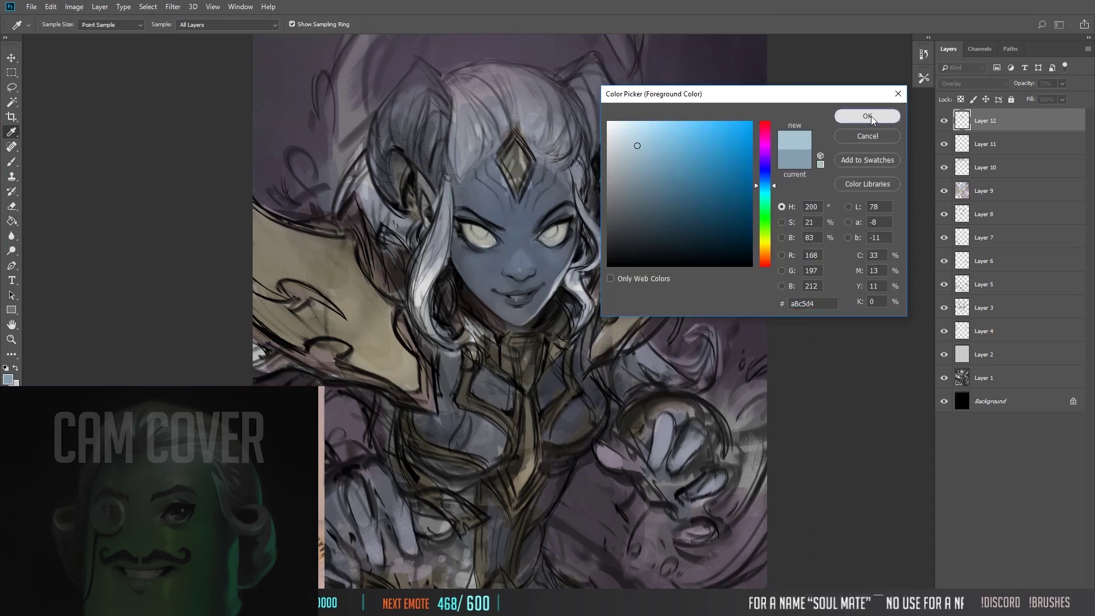
click(517, 295)
key(Return)
key(ctrl+shift+alt+n)
drag(320, 197, 280, 203)
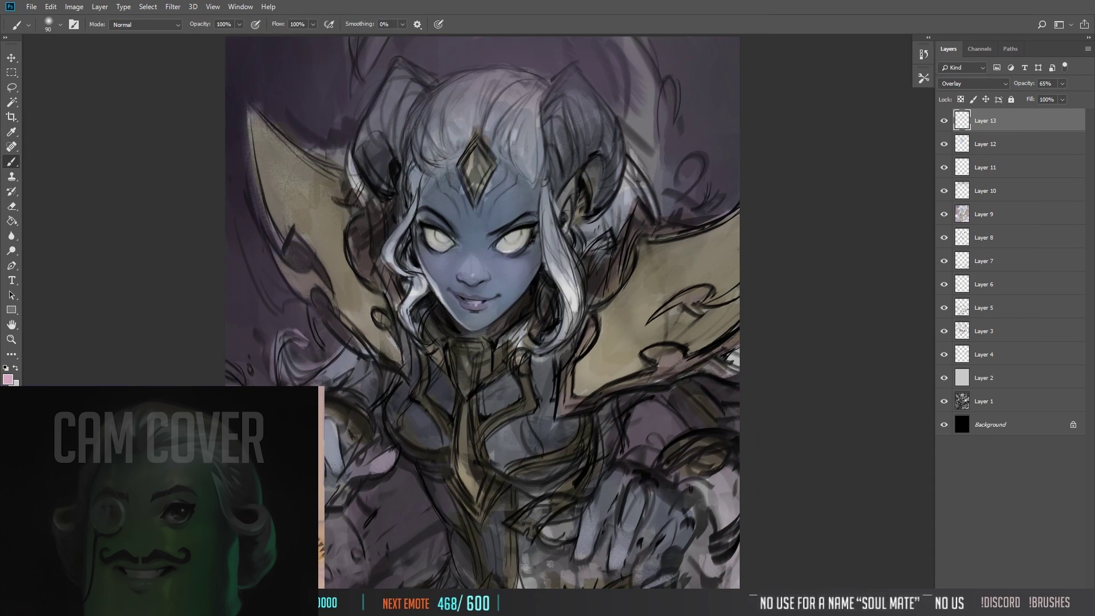
Step: Check the reference, then add dark marks around the neck and below the chin
drag(286, 272, 330, 290)
key(alt+Tab)
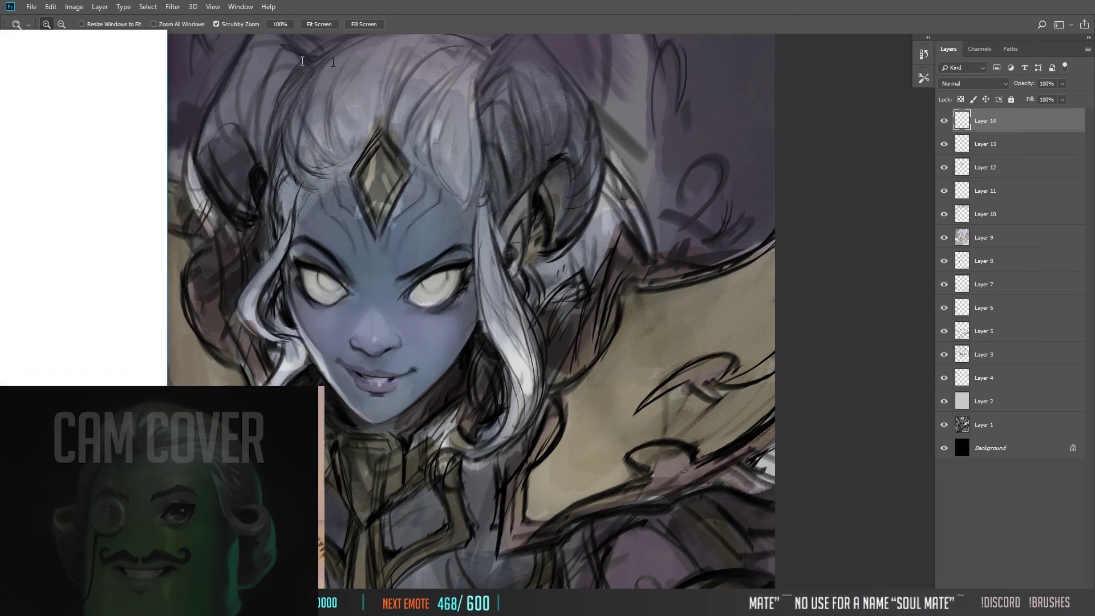
key(alt+Tab)
key(ctrl+plus)
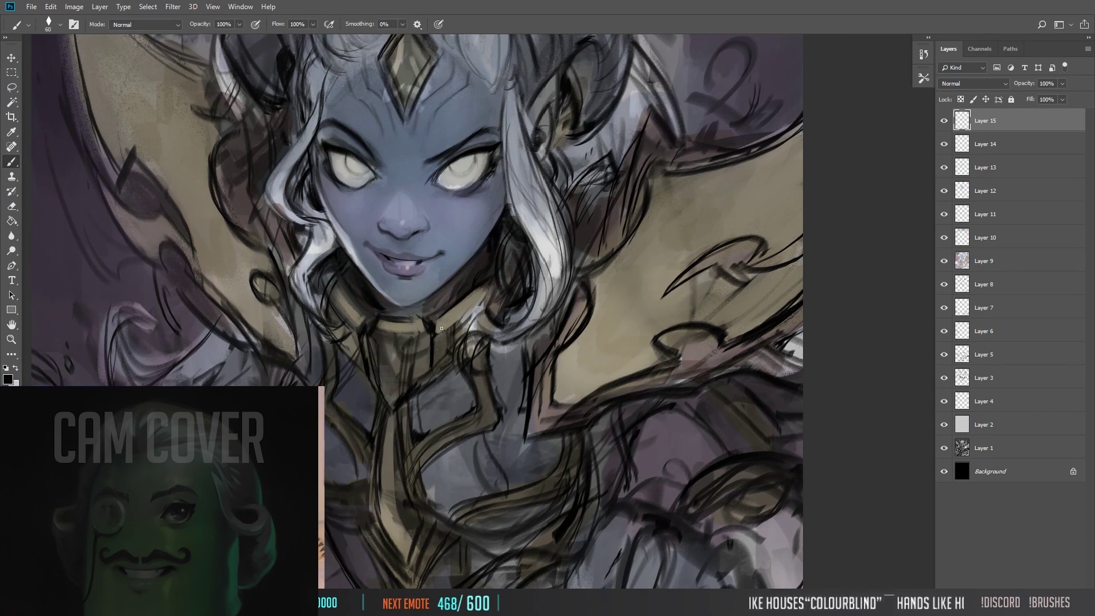
drag(418, 254, 450, 317)
key(bracketleft)
key(bracketleft)
key(bracketleft)
key(bracketleft)
key(bracketleft)
key(bracketleft)
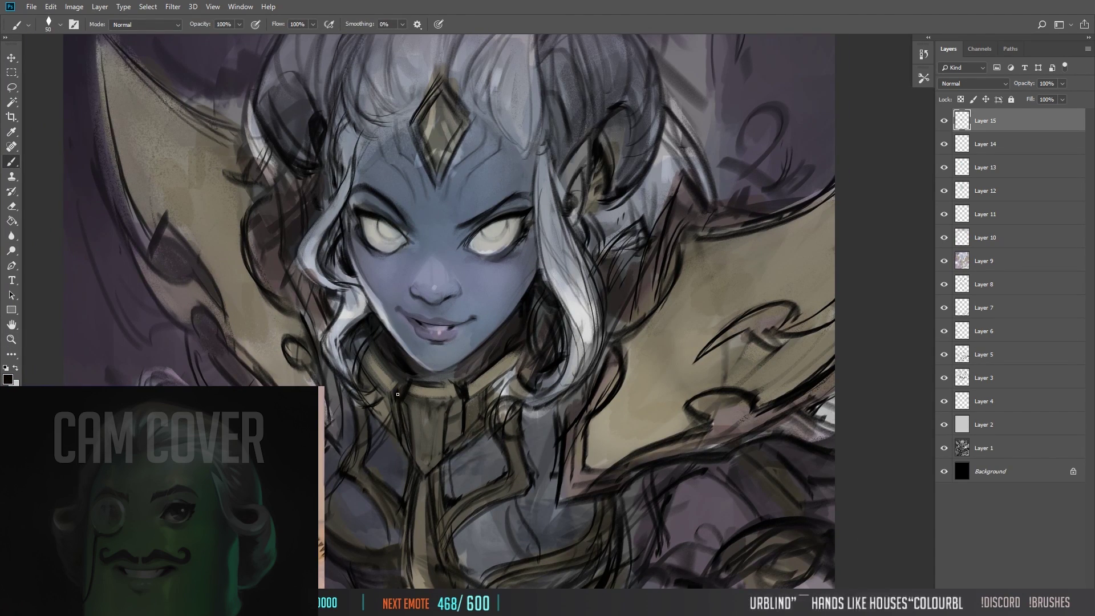
drag(398, 394, 451, 433)
key(bracketright)
key(bracketright)
key(bracketright)
key(bracketright)
key(bracketright)
key(bracketright)
key(bracketright)
key(bracketright)
drag(502, 394, 439, 310)
key(z)
alt+click(259, 220)
click(259, 220)
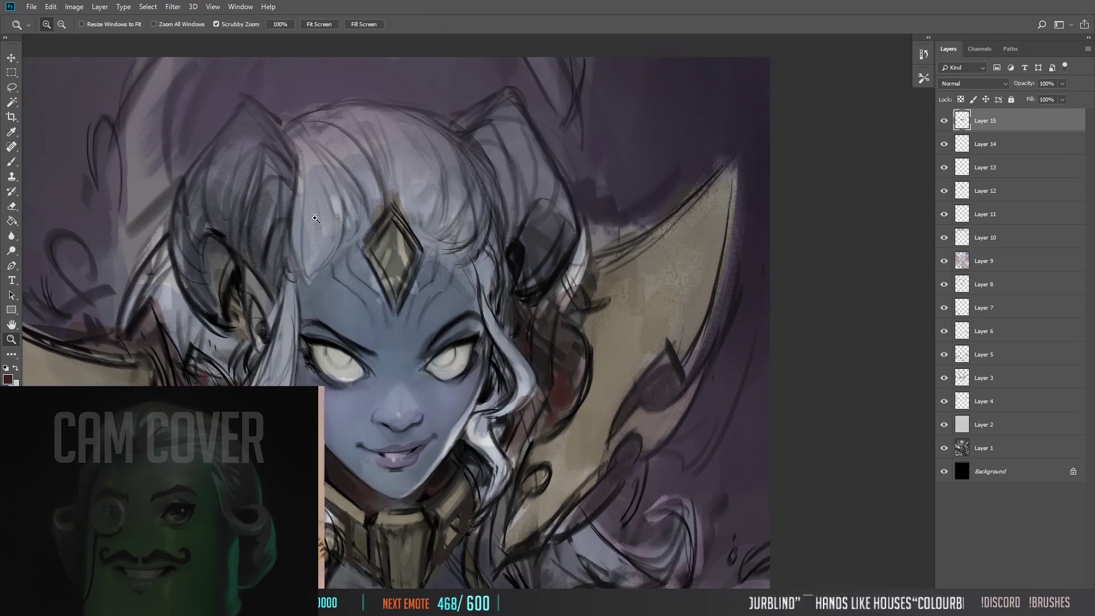
key(b)
Step: Brighten the forehead and white hair with light strokes sampled from the painting
scroll(283, 261, up, 3)
scroll(399, 228, up, 1)
key(bracketleft)
key(bracketleft)
key(bracketleft)
drag(336, 183, 368, 219)
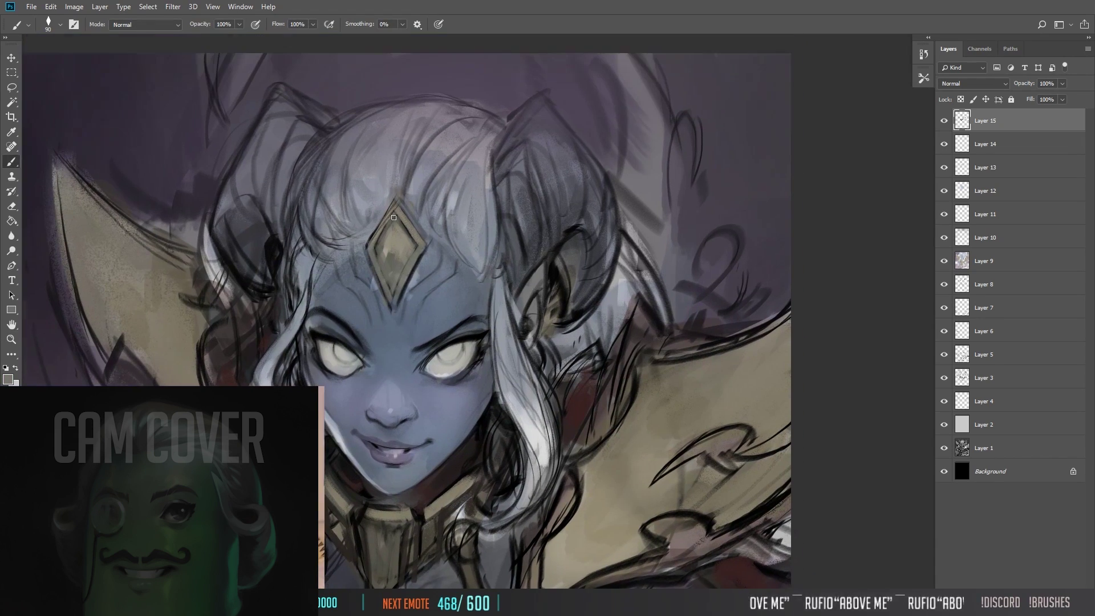
drag(399, 262, 457, 314)
drag(376, 211, 423, 302)
drag(425, 114, 404, 142)
key(bracketright)
key(bracketright)
key(bracketright)
key(bracketright)
key(bracketright)
key(bracketright)
scroll(404, 142, down, 2)
alt+click(370, 148)
drag(394, 153, 434, 174)
Step: Flip the canvas to check proportions and soften the hair highlights with grey strokes
key(ctrl+shift+h)
key(bracketleft)
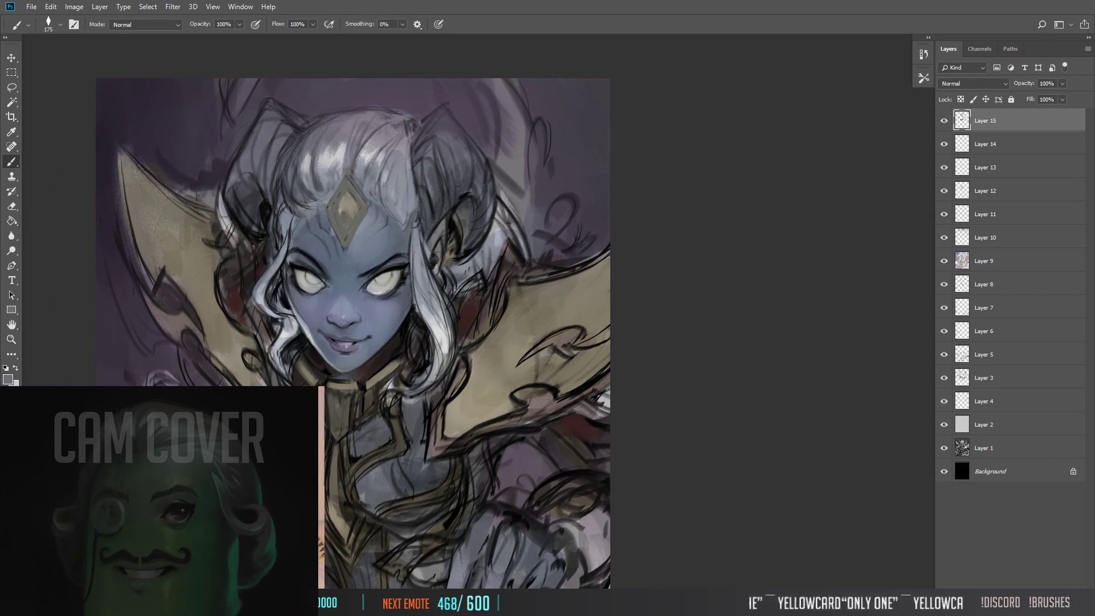
drag(428, 266, 438, 275)
drag(299, 199, 399, 205)
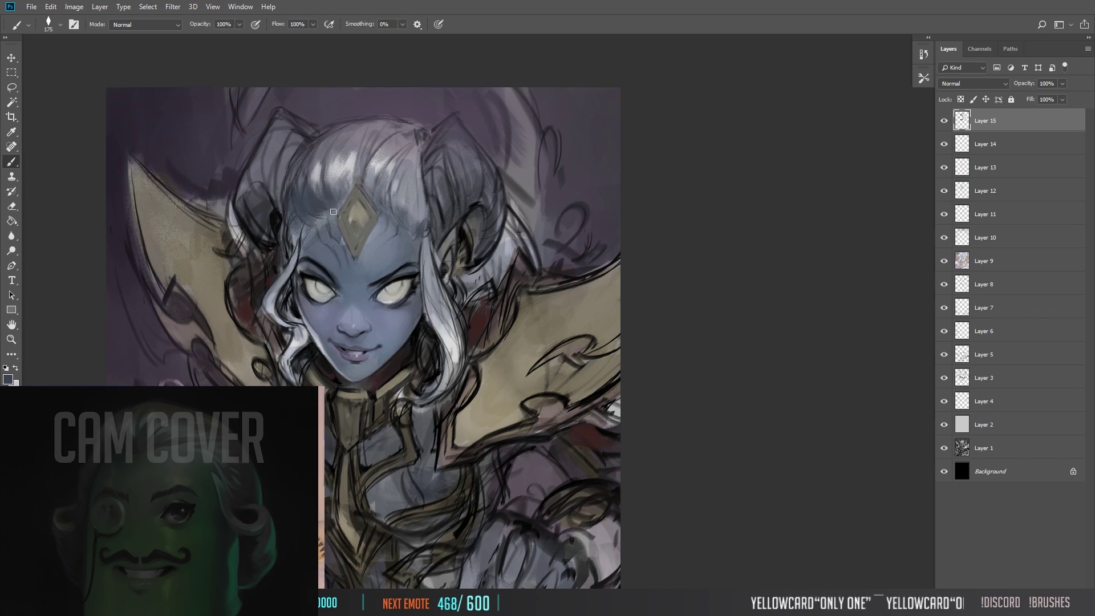
drag(319, 143, 422, 171)
key(d)
key(bracketleft)
key(bracketleft)
key(bracketleft)
key(bracketleft)
key(bracketleft)
key(bracketleft)
key(bracketleft)
key(bracketleft)
key(bracketleft)
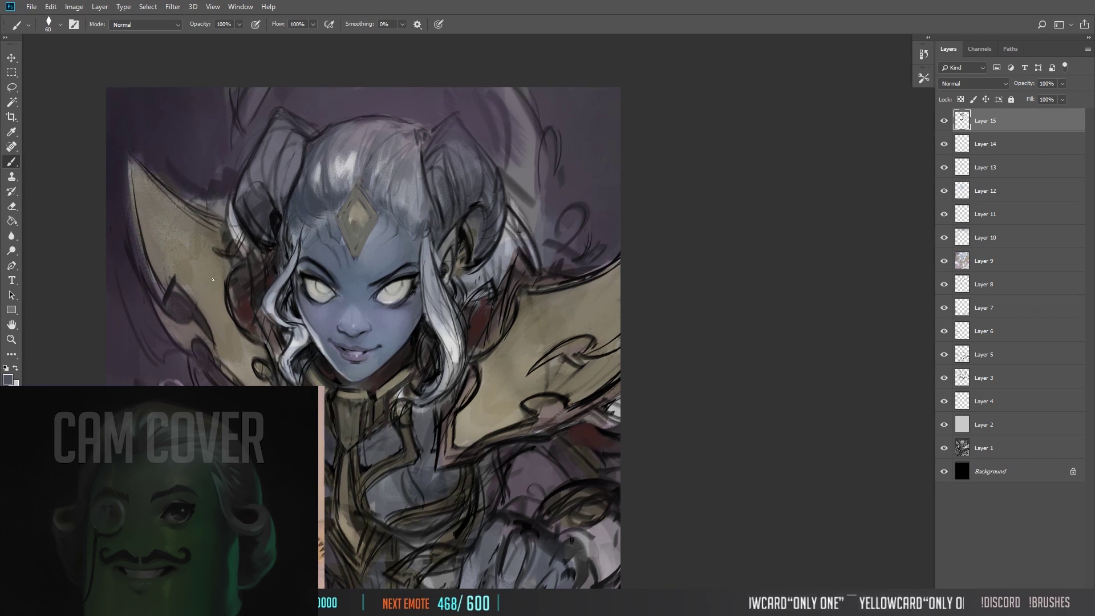
Step: Review the whole painting's values and compare it against the reference image
key(z)
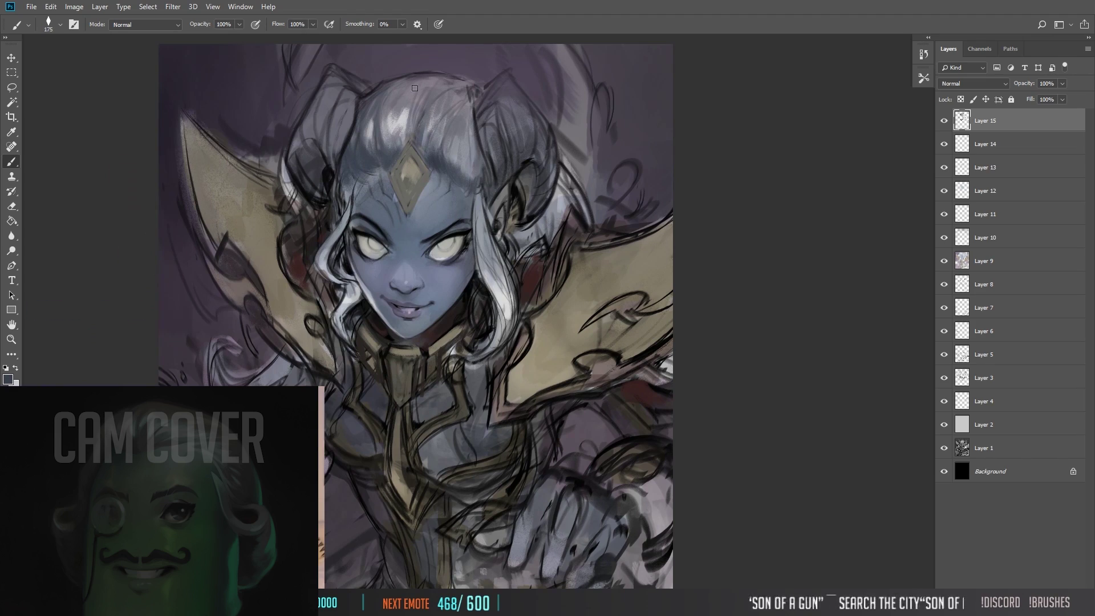
key(ctrl+minus)
mouse_move(944, 120)
mouse_down()
mouse_move(944, 260)
mouse_move(944, 120)
mouse_up()
scroll(292, 309, up, 3)
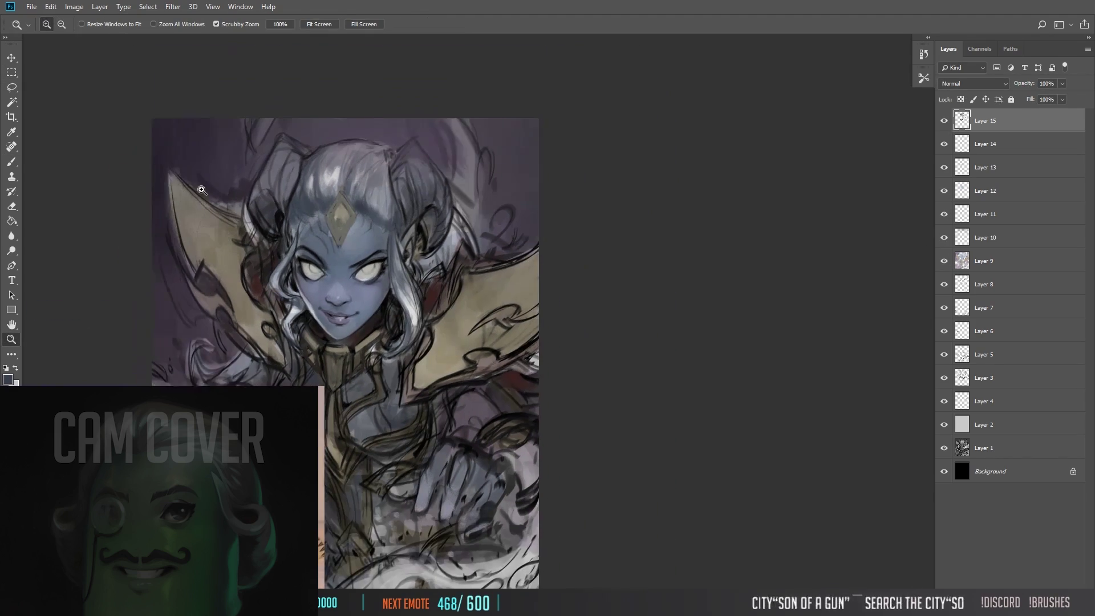
key(alt+Tab)
key(alt+Tab)
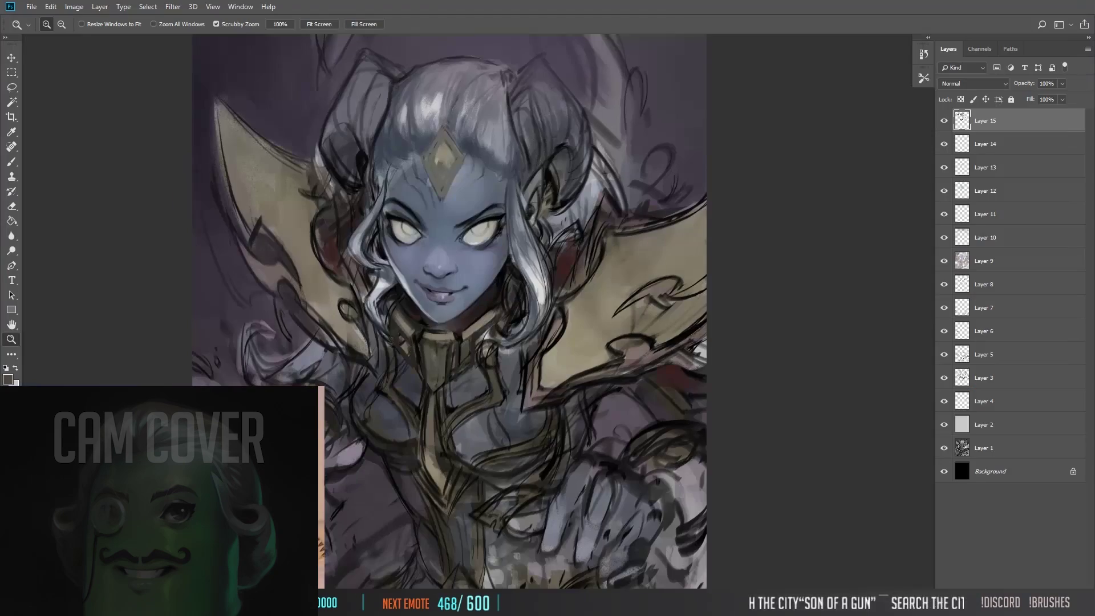
scroll(447, 170, down, 3)
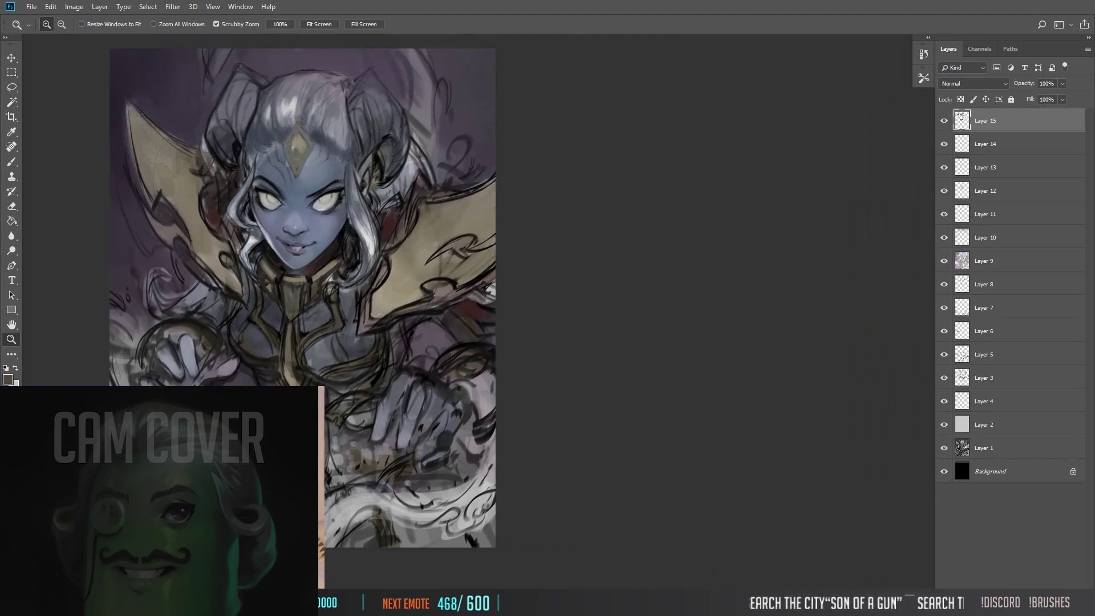
key(m)
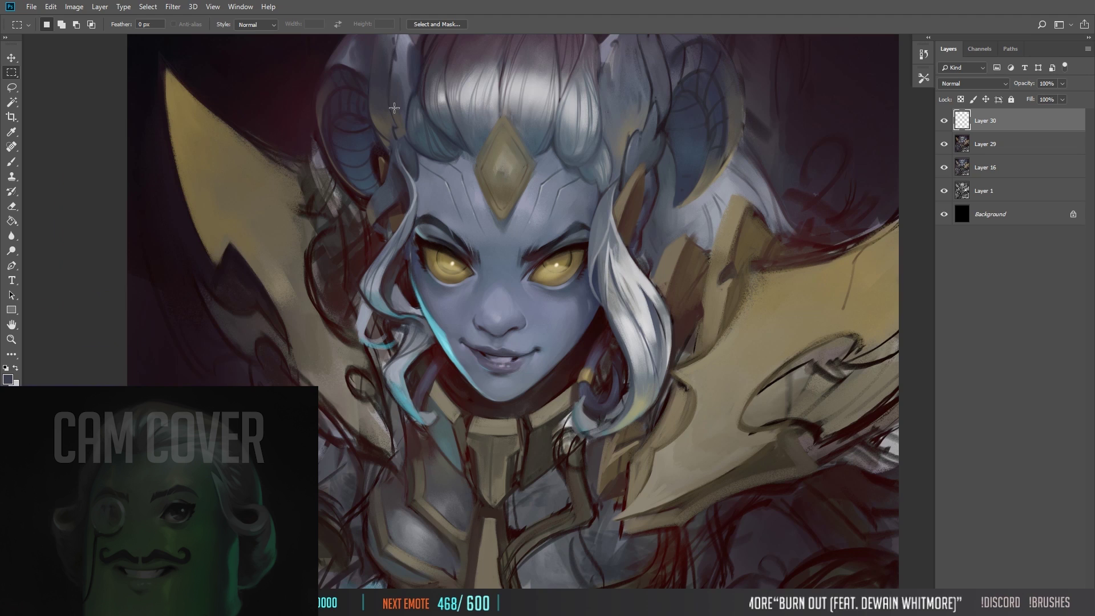
key(b)
mouse_move(394, 108)
mouse_down()
mouse_move(327, 96)
mouse_move(299, 71)
mouse_move(286, 131)
mouse_up()
Step: Erase the shading along the sorceress's right jawline
key(m)
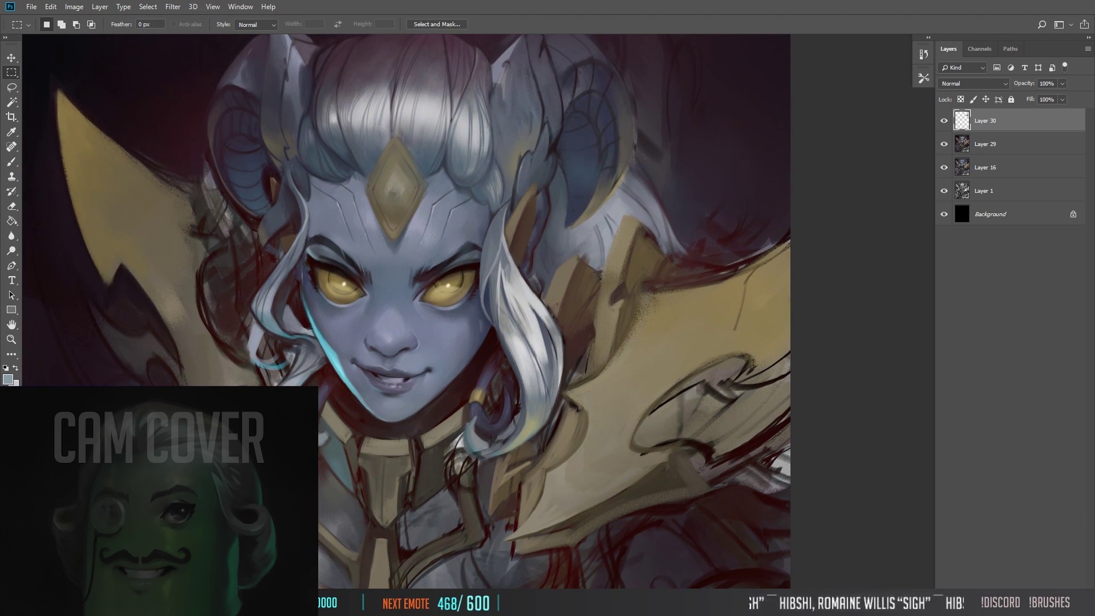
mouse_move(341, 415)
mouse_down()
mouse_move(394, 347)
mouse_move(457, 298)
mouse_move(166, 176)
mouse_move(408, 383)
mouse_move(502, 302)
mouse_move(488, 284)
mouse_up()
key(b)
key(e)
key(b)
Step: Enlarge the brush, reframe the face and sample dark red from the line art
key(bracketright)
key(bracketright)
key(bracketright)
key(bracketright)
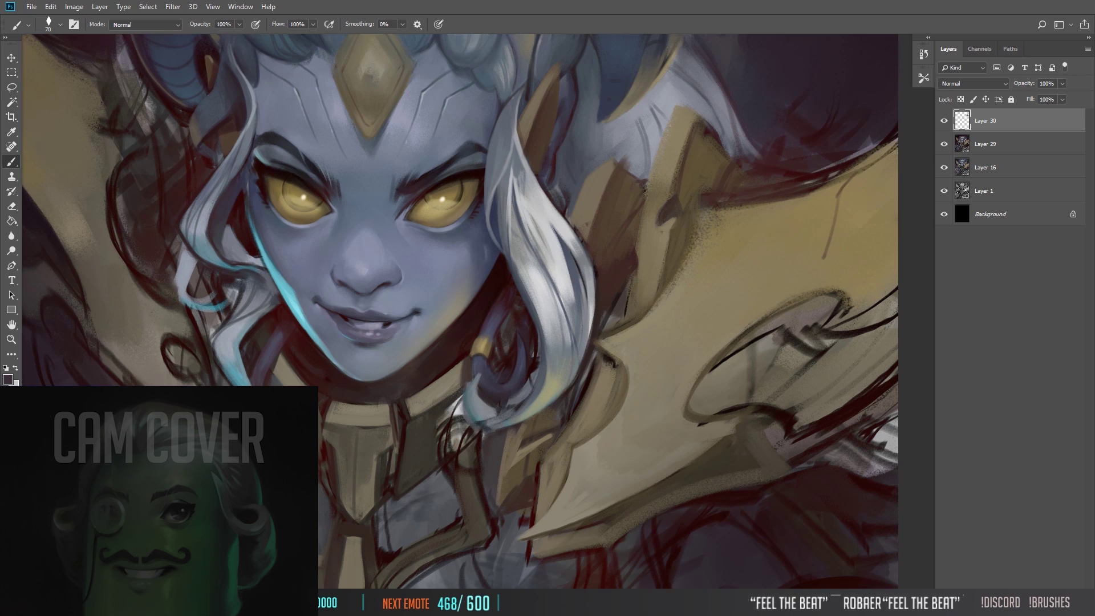
key(z)
key(ctrl+minus)
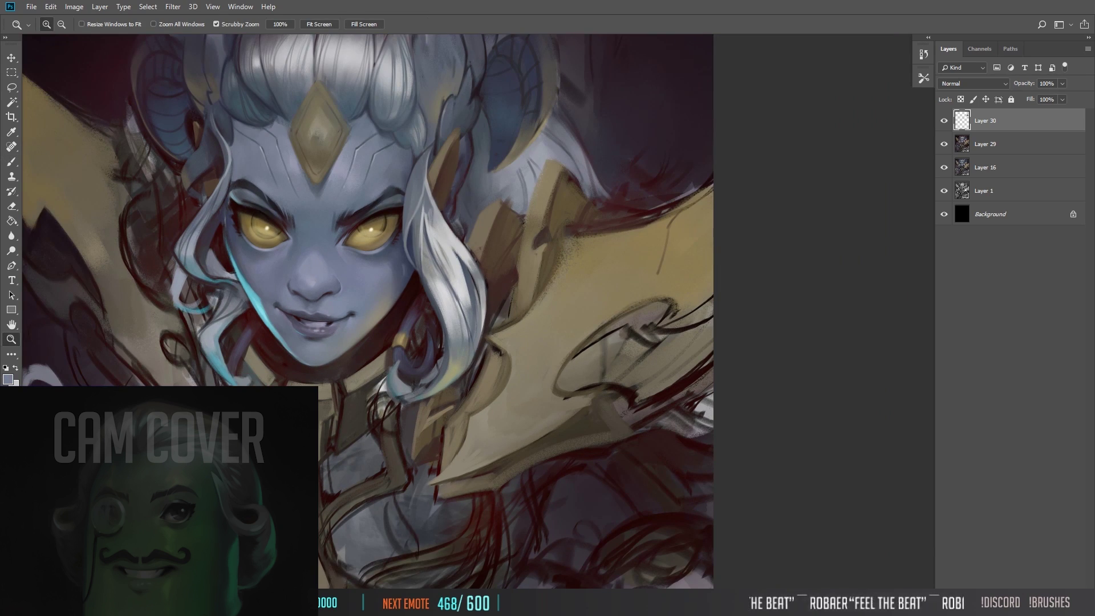
drag(263, 328, 352, 317)
key(b)
alt+click(352, 317)
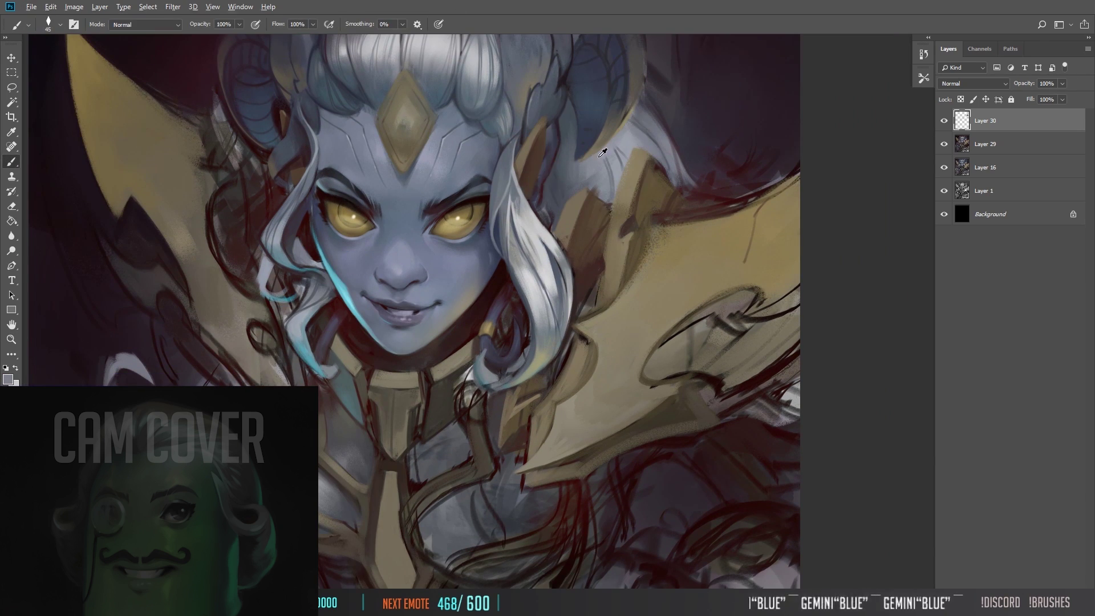
key(z)
key(ctrl+minus)
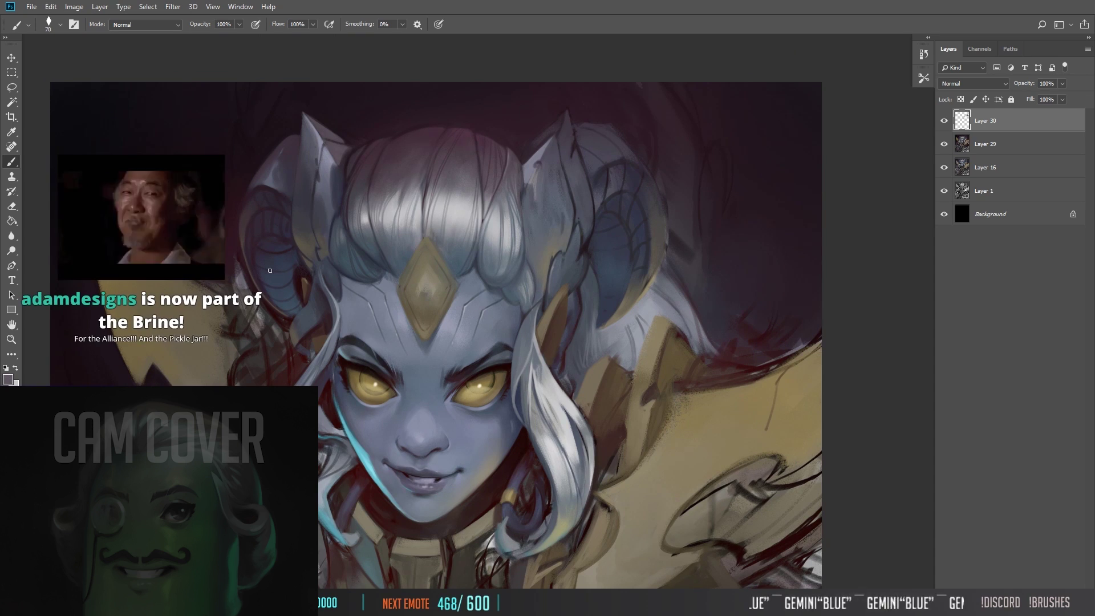
key(ctrl+minus)
key(ctrl+plus)
key(ctrl+plus)
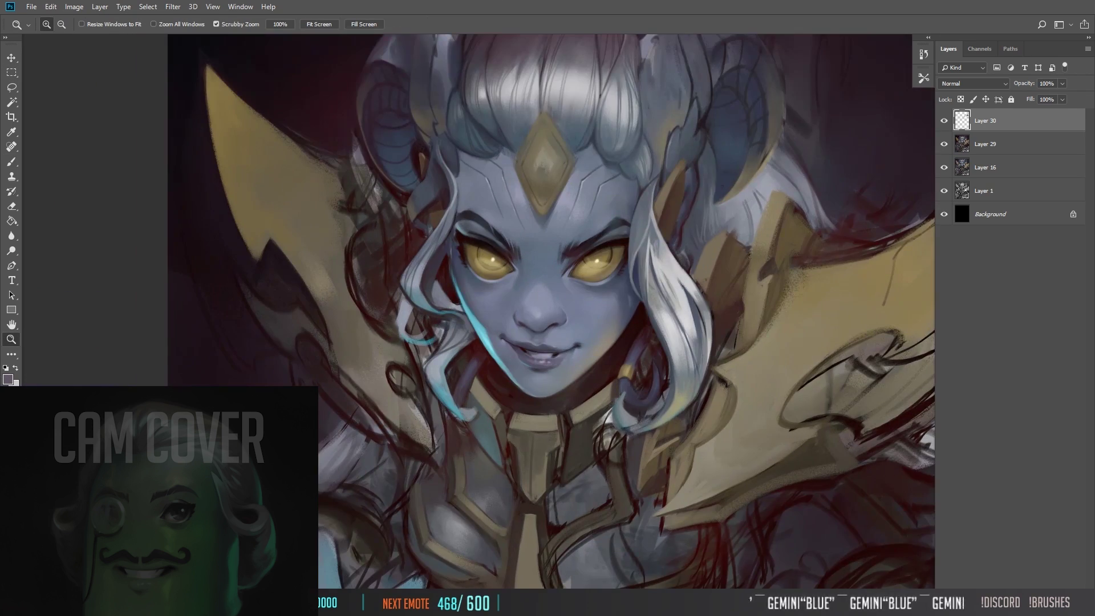
key(e)
key(b)
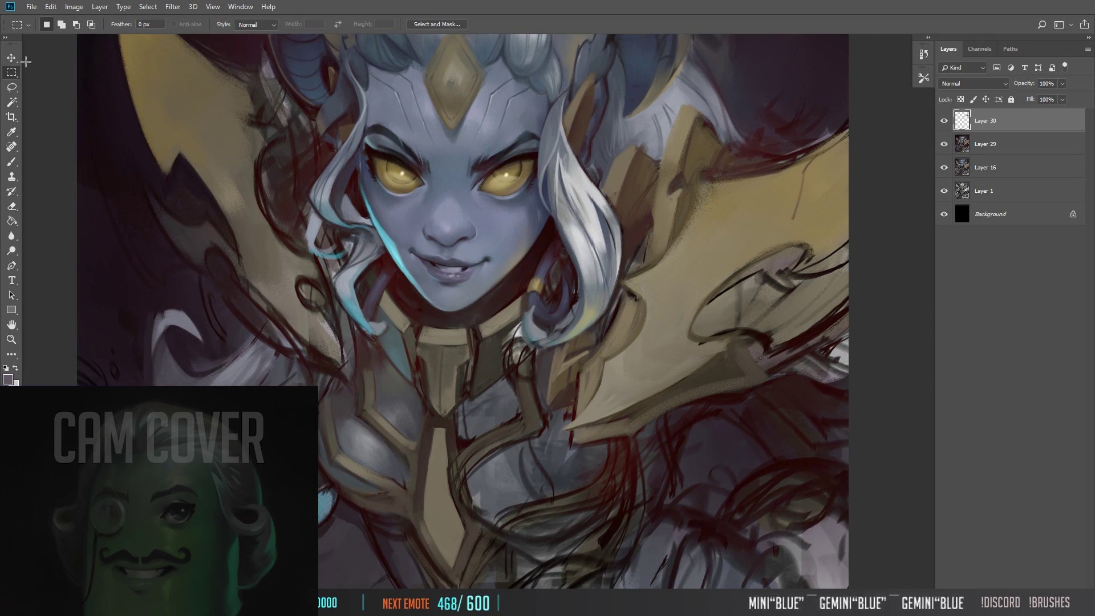
Step: Sample tan from the armour and cover the dark line right of the hair
drag(668, 258, 620, 361)
alt+click(620, 360)
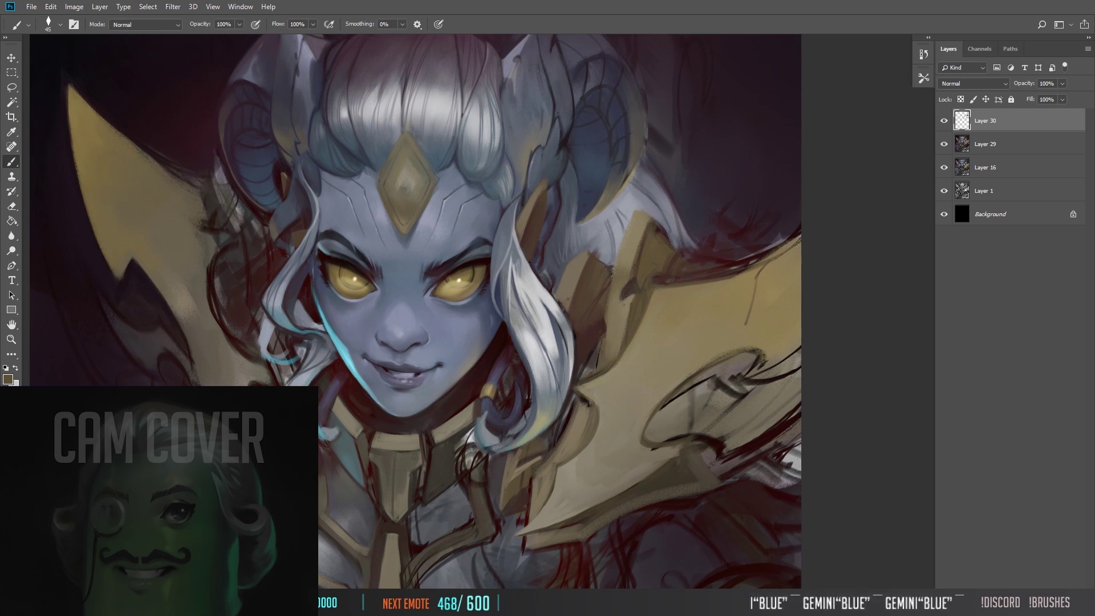
drag(583, 297, 548, 229)
key(bracketright)
key(bracketright)
key(bracketright)
key(bracketright)
key(bracketright)
key(bracketright)
alt+click(437, 571)
alt+click(550, 282)
drag(550, 282, 541, 314)
key(bracketleft)
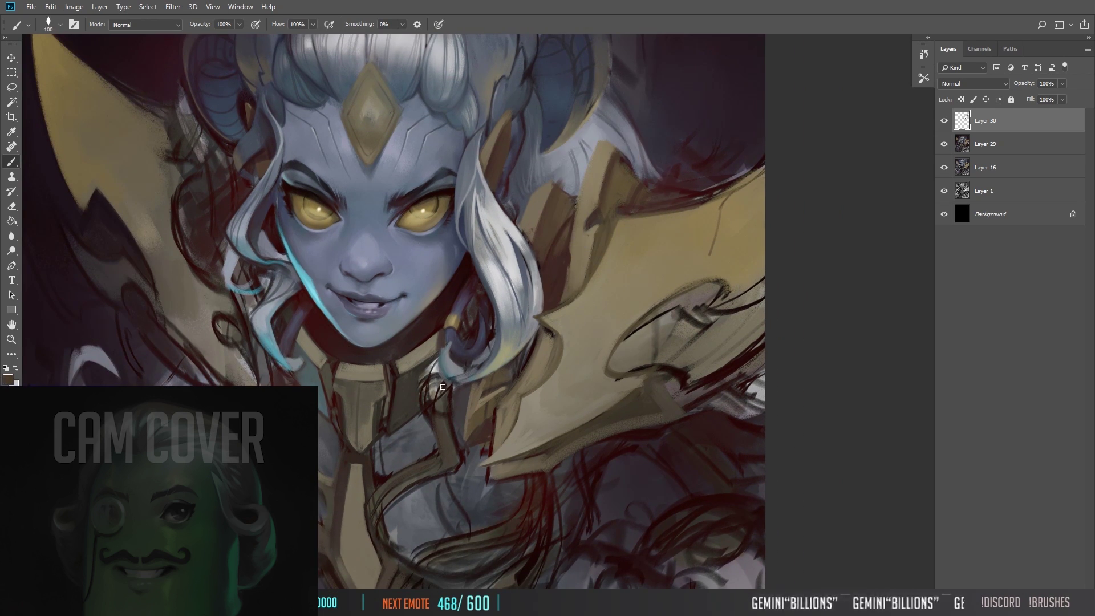
key(bracketright)
key(bracketright)
key(bracketright)
key(bracketright)
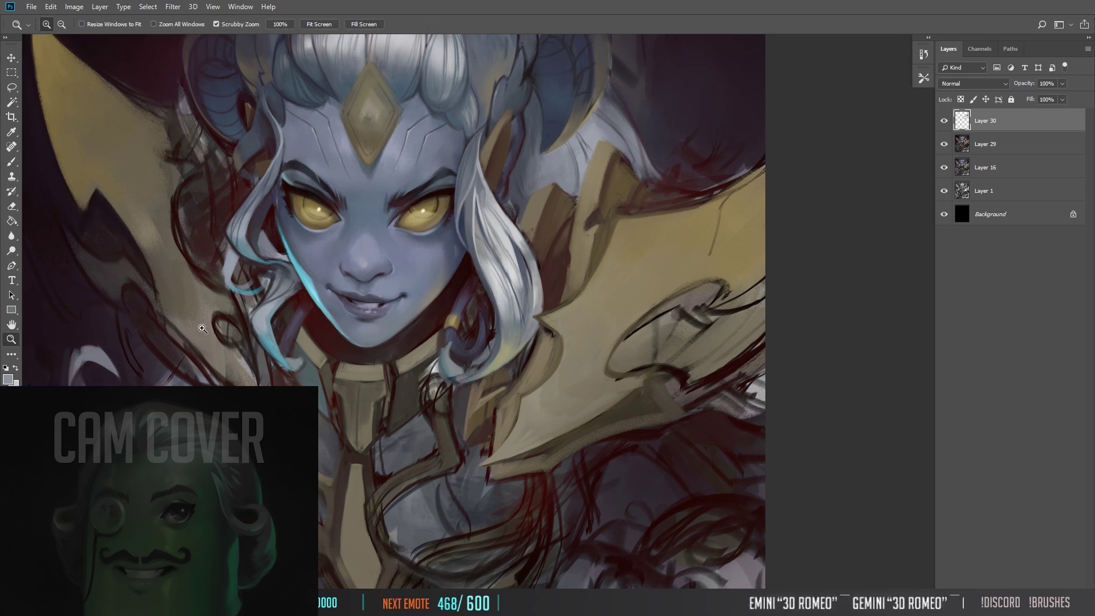
scroll(479, 198, up, 2)
key(bracketleft)
key(bracketleft)
key(bracketleft)
key(bracketleft)
Step: Flip the canvas and sample light grey-blue skin for the cheek rim light
mouse_move(319, 228)
mouse_down()
mouse_move(296, 223)
mouse_move(291, 257)
mouse_up()
drag(357, 138, 231, 217)
key(bracketright)
key(bracketright)
key(bracketright)
key(bracketright)
key(bracketright)
key(bracketright)
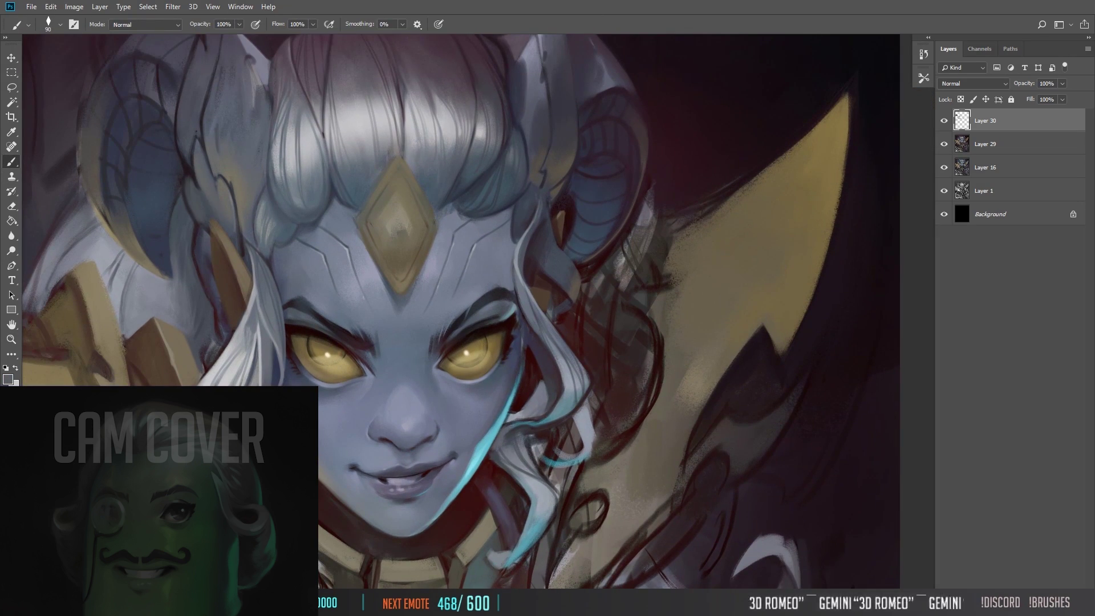
drag(206, 461, 257, 301)
key(h)
drag(310, 228, 467, 188)
key(bracketright)
key(bracketright)
alt+click(475, 271)
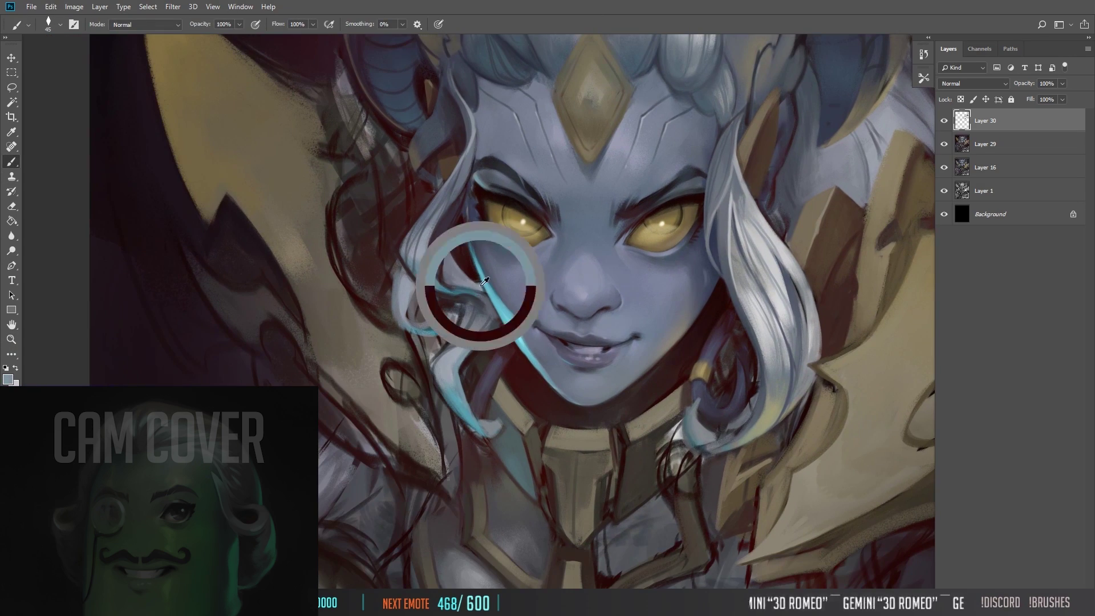
Step: Sample dark red from the painting for the neck shadows
key(z)
drag(280, 192, 182, 184)
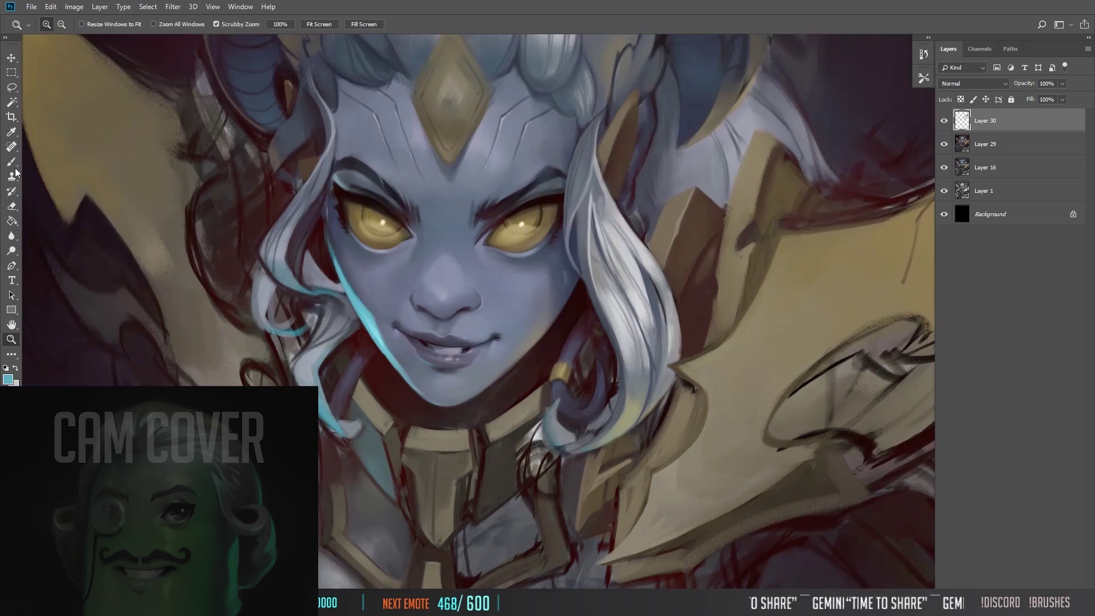
key(b)
alt+click(352, 438)
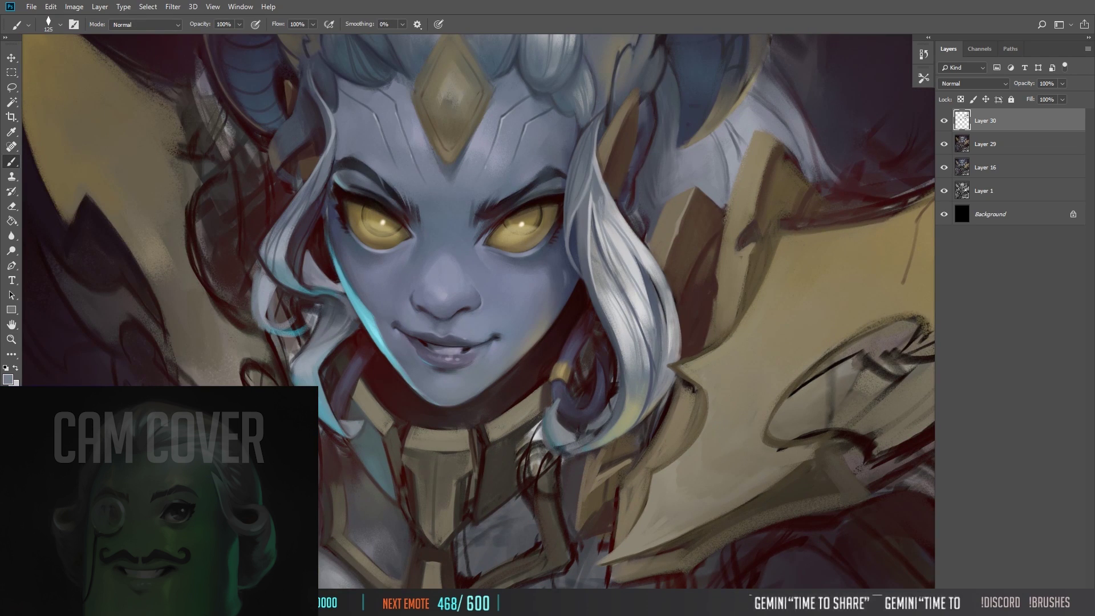
drag(100, 282, 123, 320)
Step: Deepen the shadows on the neck and collar with a smaller brush
key(z)
drag(117, 358, 123, 383)
key(b)
mouse_move(185, 225)
mouse_down()
mouse_move(152, 188)
mouse_move(108, 190)
mouse_up()
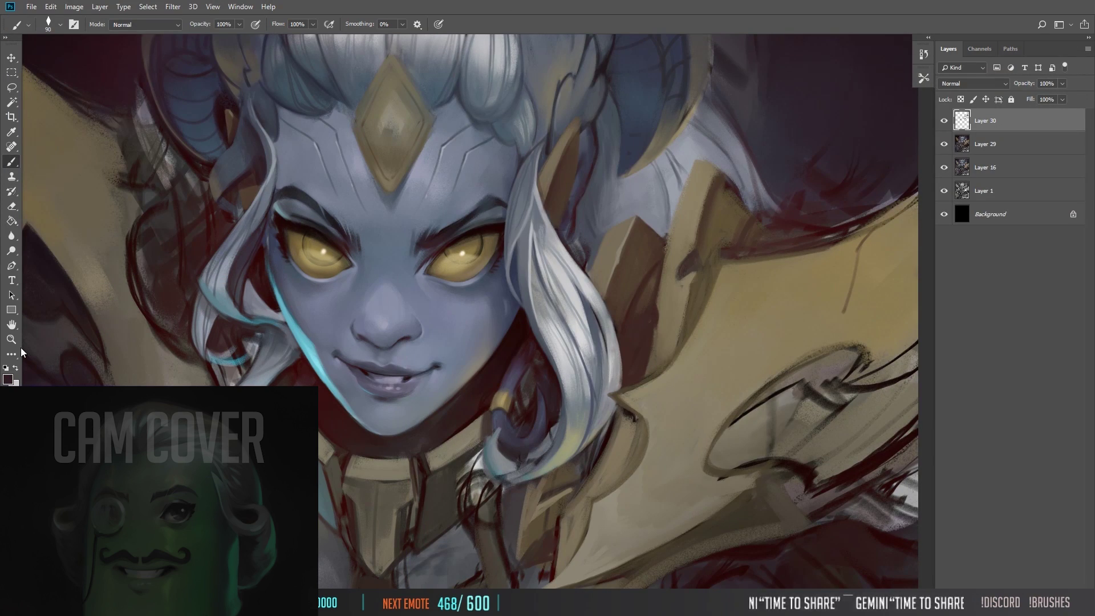
key(z)
drag(474, 407, 465, 290)
key(b)
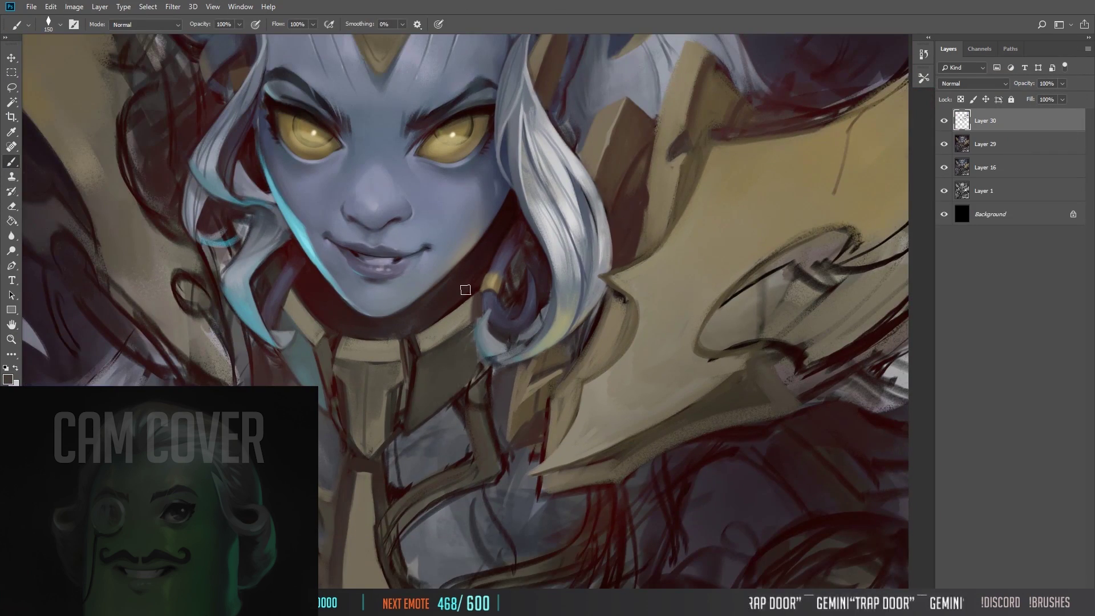
key(bracketleft)
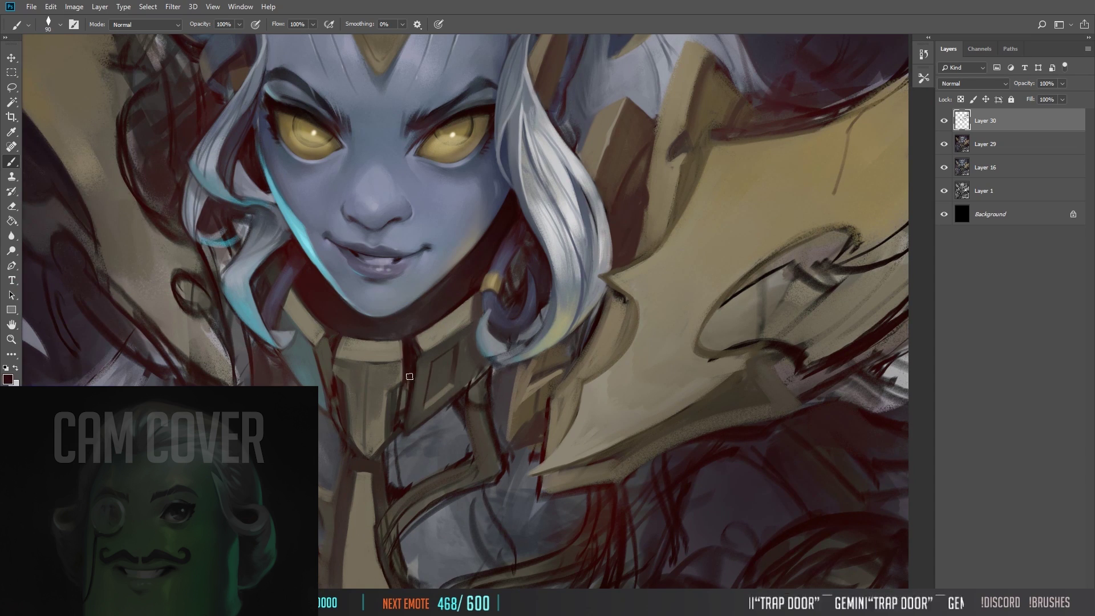
Step: Zoom out to review the painting against the reference, then zoom back in
key(z)
alt+click(777, 244)
key(alt+Tab)
key(alt+Tab)
click(546, 203)
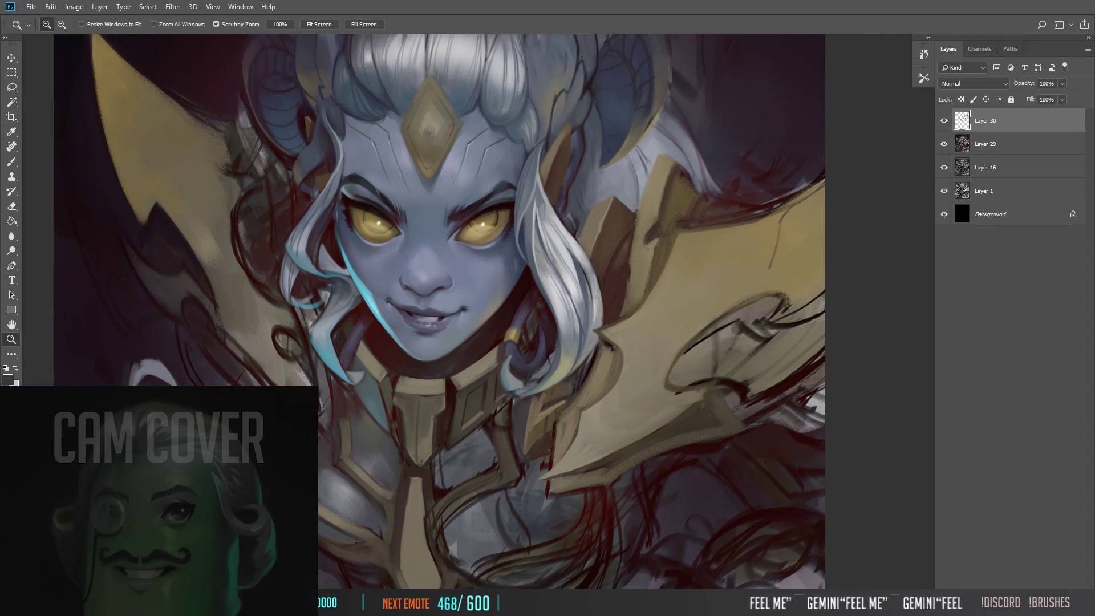
scroll(375, 342, down, 3)
scroll(375, 342, up, 2)
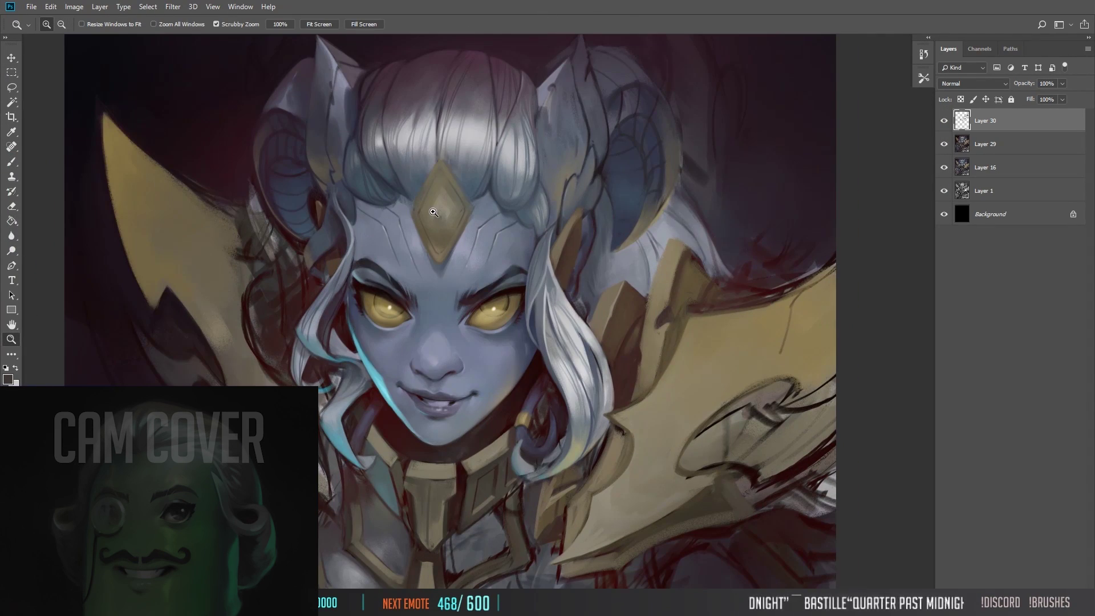
scroll(374, 342, down, 1)
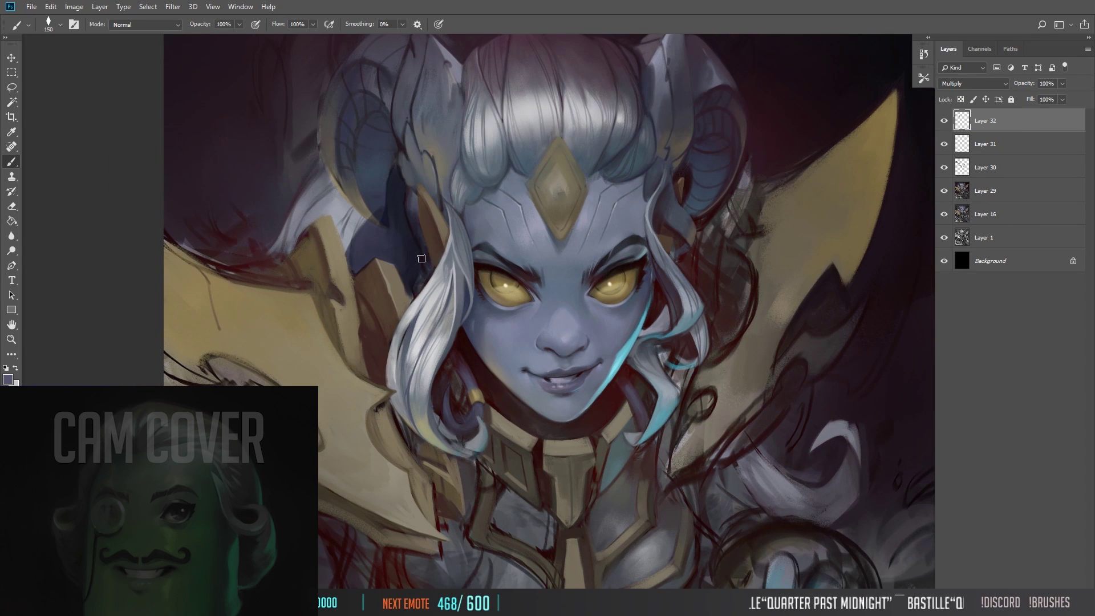
Step: Create a new empty Layer 33 above Layer 32 and return to the Brush
key(e)
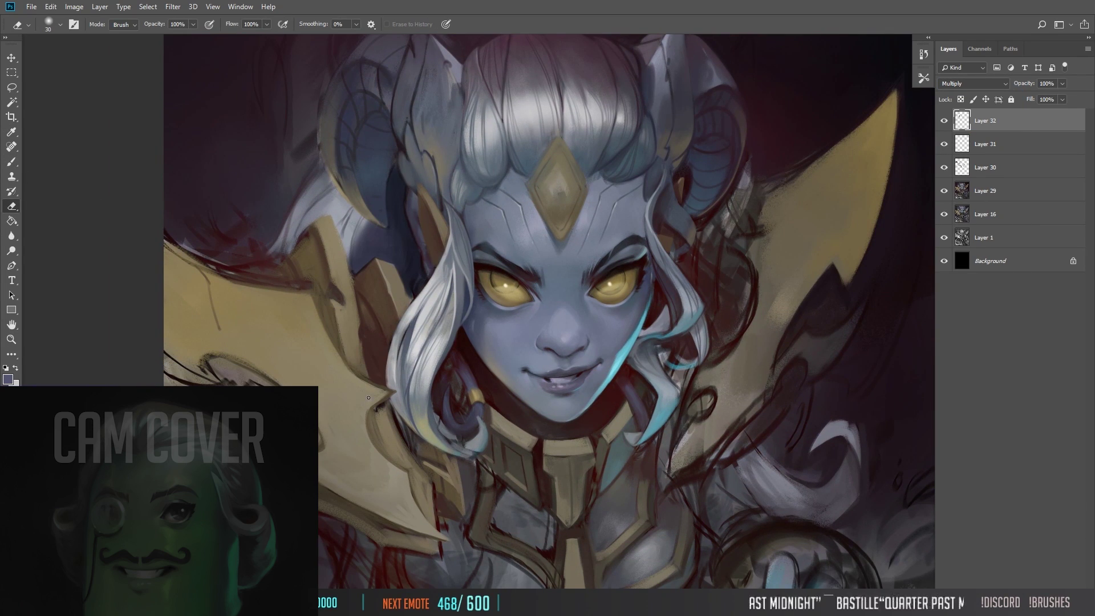
key(b)
key(ctrl+shift+alt+n)
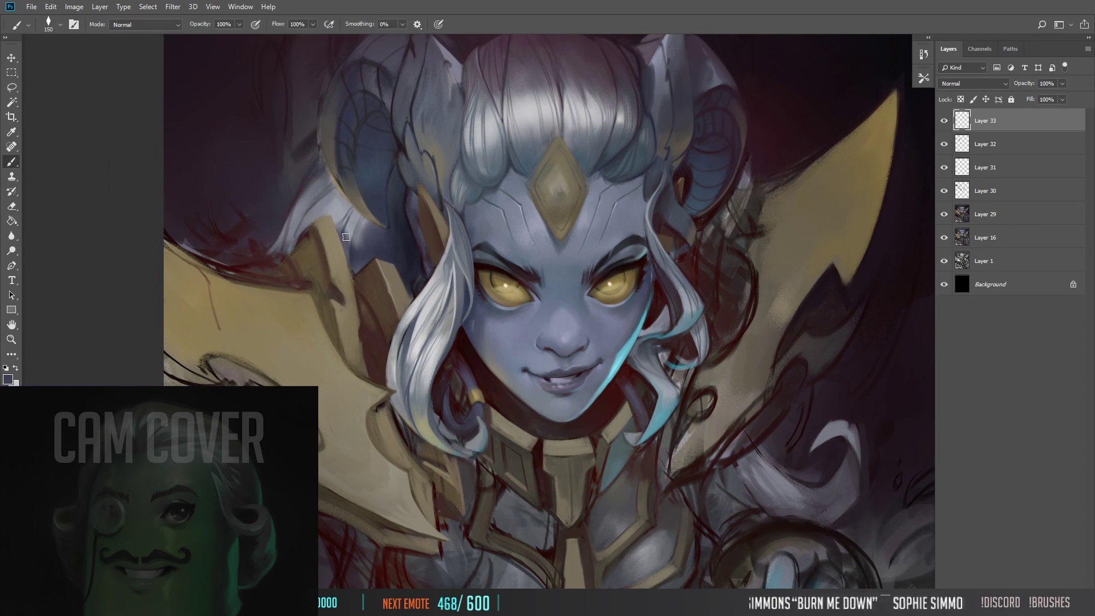
key(m)
scroll(391, 246, right, 3)
scroll(391, 246, up, 1)
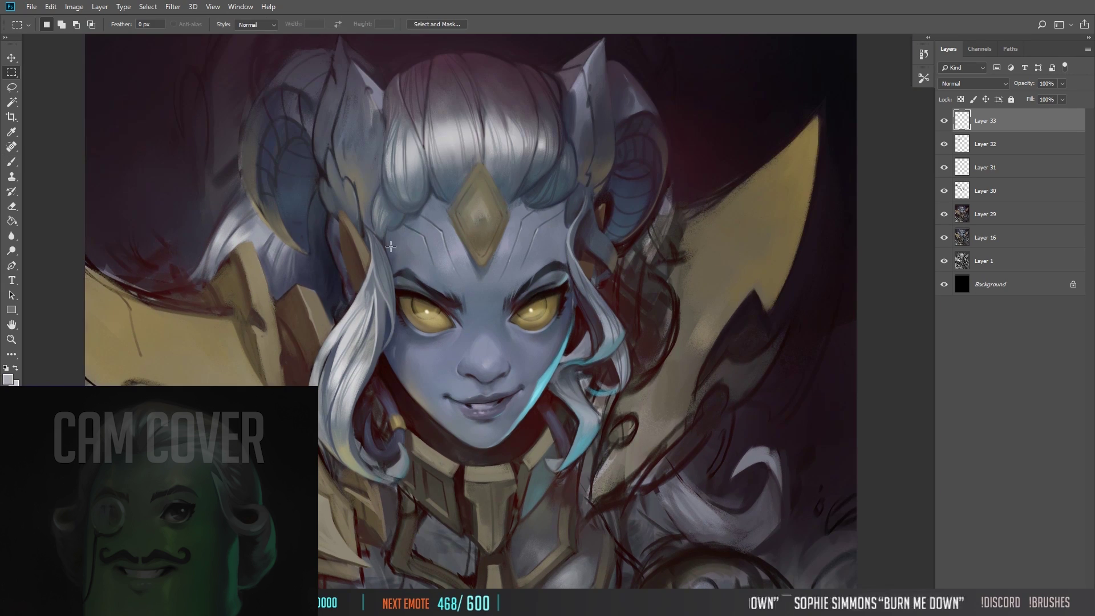
key(b)
scroll(506, 516, down, 1)
scroll(505, 516, right, 1)
Step: Sample dark red tones and refine the face line work with progressively smaller brushes
alt+click(506, 516)
key(bracketright)
key(bracketright)
key(bracketright)
key(bracketright)
key(bracketright)
key(bracketright)
scroll(468, 311, up, 2)
scroll(468, 311, left, 2)
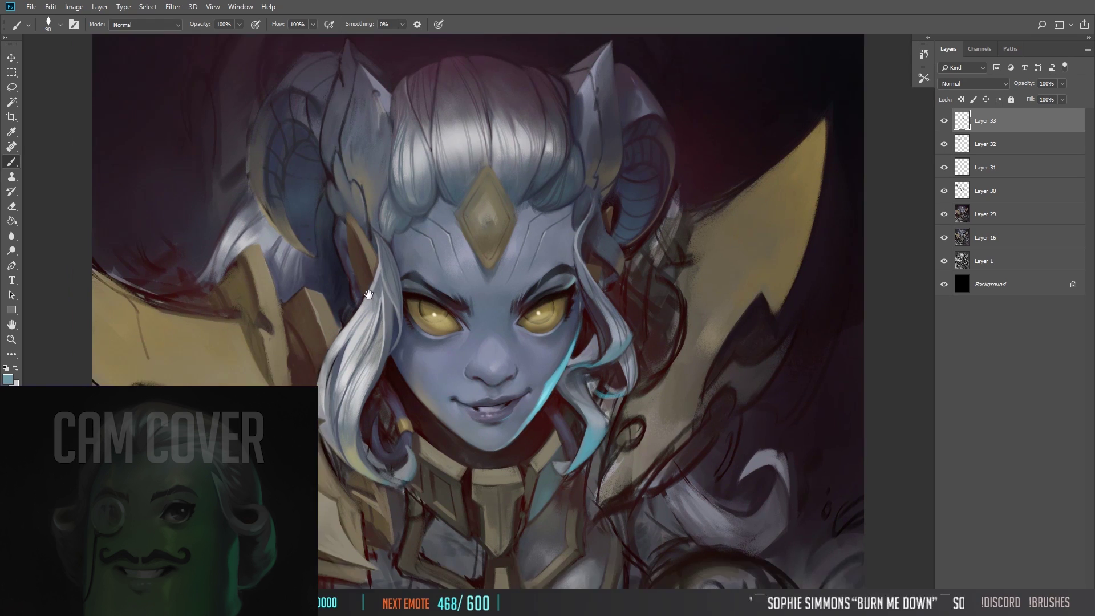
key(bracketleft)
key(bracketleft)
key(bracketleft)
key(bracketleft)
key(bracketleft)
key(d)
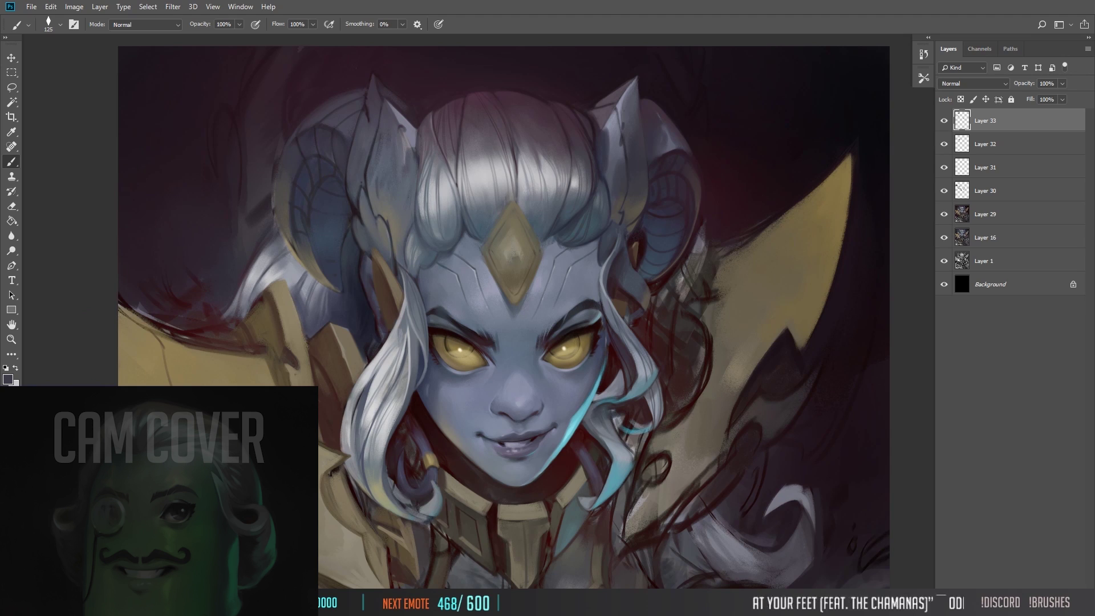
key(bracketleft)
key(bracketleft)
scroll(621, 191, right, 4)
scroll(437, 101, down, 1)
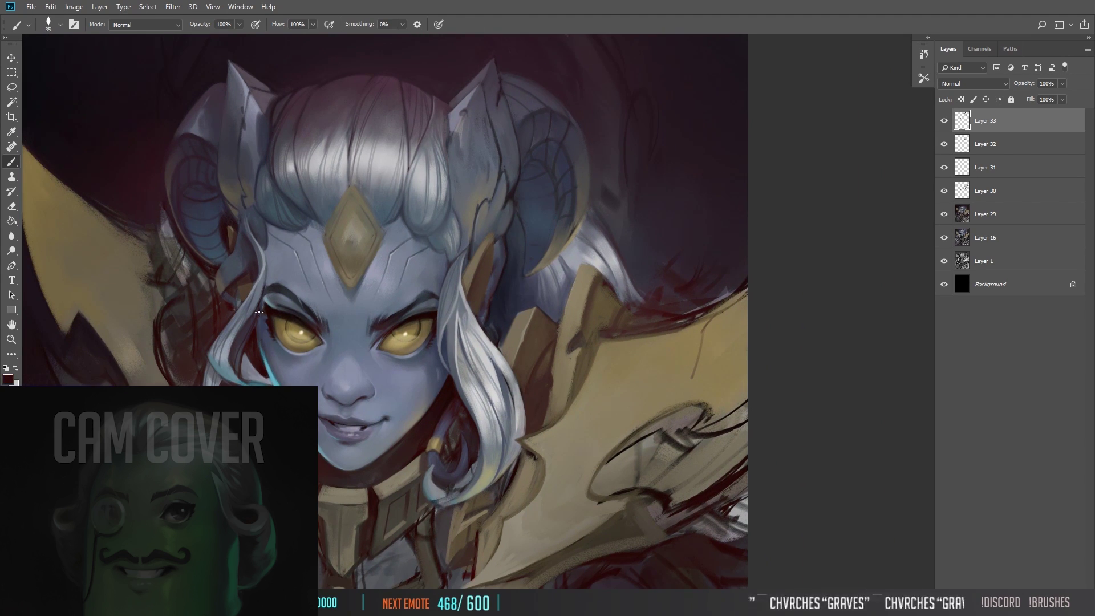
key(bracketleft)
key(bracketleft)
scroll(320, 541, down, 2)
scroll(320, 541, left, 2)
alt+click(290, 247)
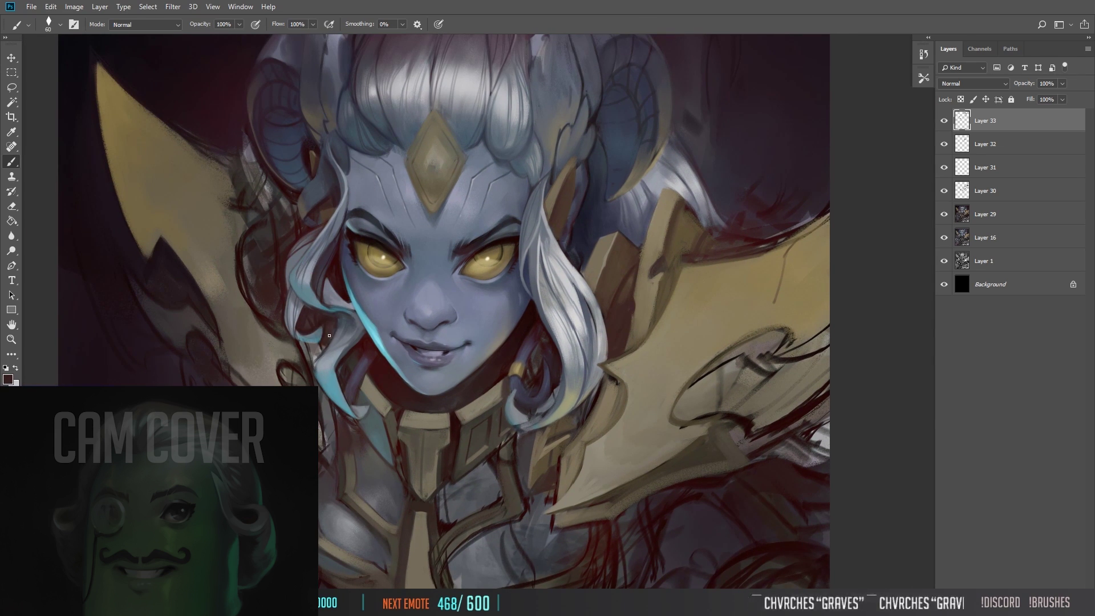
Step: Zoom in on the face and flip the canvas horizontally to check proportions
key(z)
alt+click(562, 255)
click(562, 255)
mouse_move(337, 194)
mouse_down()
mouse_move(379, 200)
mouse_move(413, 231)
mouse_move(533, 240)
mouse_up()
key(b)
key(ctrl+shift+h)
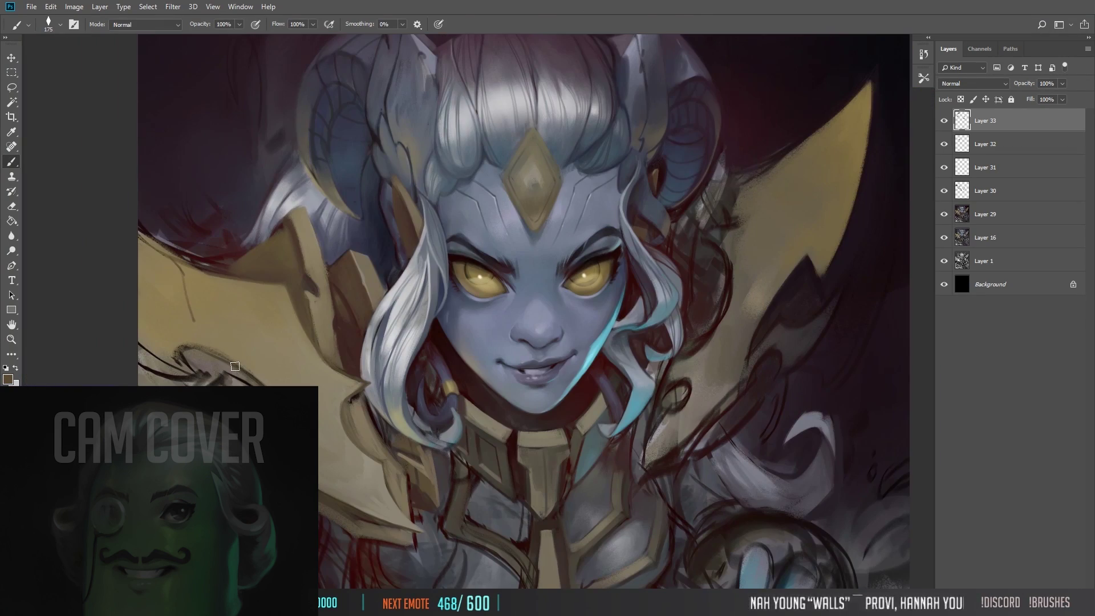
drag(741, 433, 421, 328)
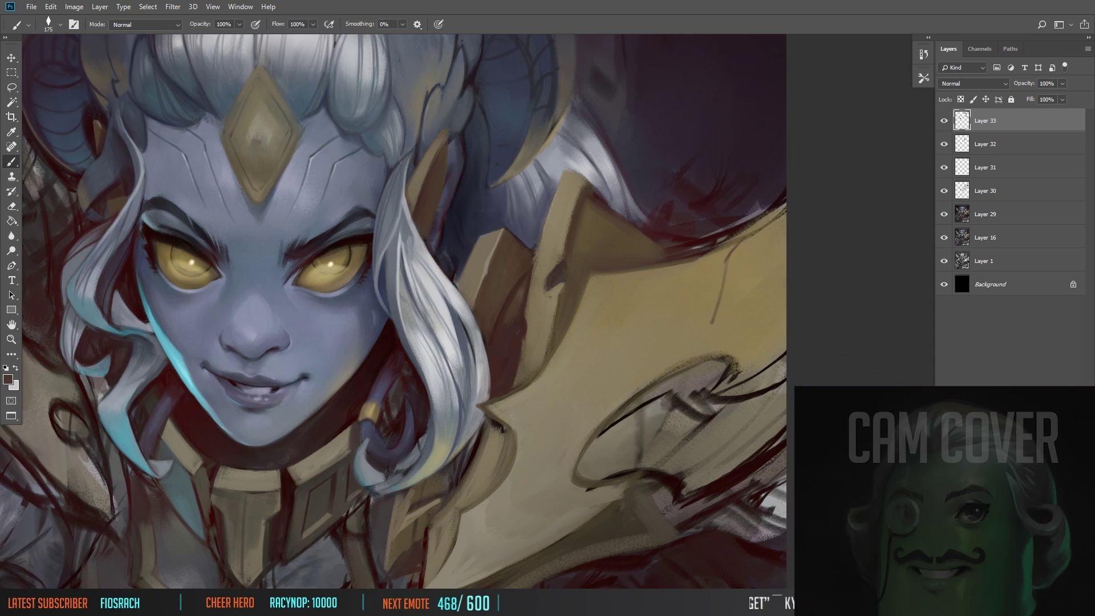
mouse_move(46, 498)
mouse_down()
mouse_move(143, 532)
mouse_move(257, 518)
mouse_up()
Step: Sample dark red with a fine brush for collar line work, then check the whole image
key(bracketleft)
key(bracketleft)
key(bracketleft)
key(bracketleft)
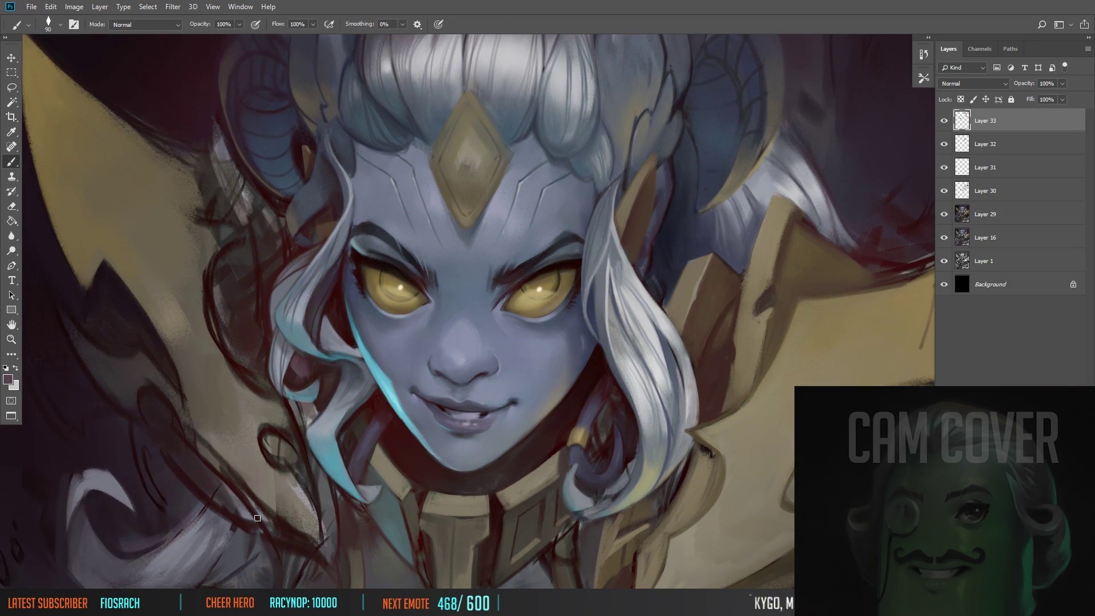
mouse_move(321, 478)
mouse_down()
mouse_move(301, 467)
mouse_move(333, 402)
mouse_up()
alt+click(345, 255)
key(bracketleft)
key(bracketleft)
key(bracketleft)
key(bracketleft)
key(bracketleft)
key(bracketleft)
key(bracketleft)
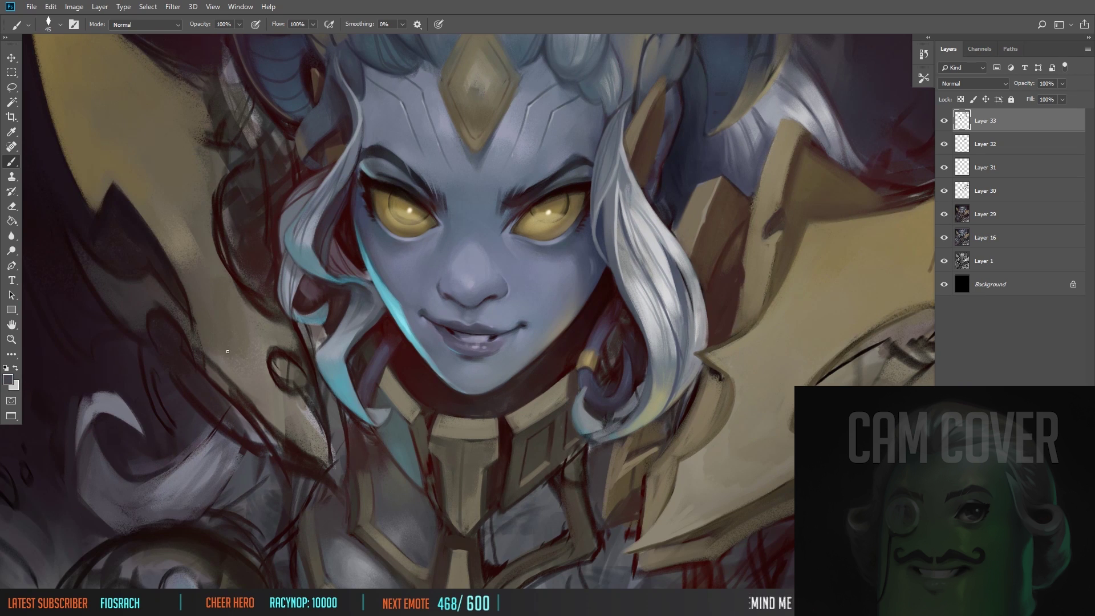
key(ctrl+0)
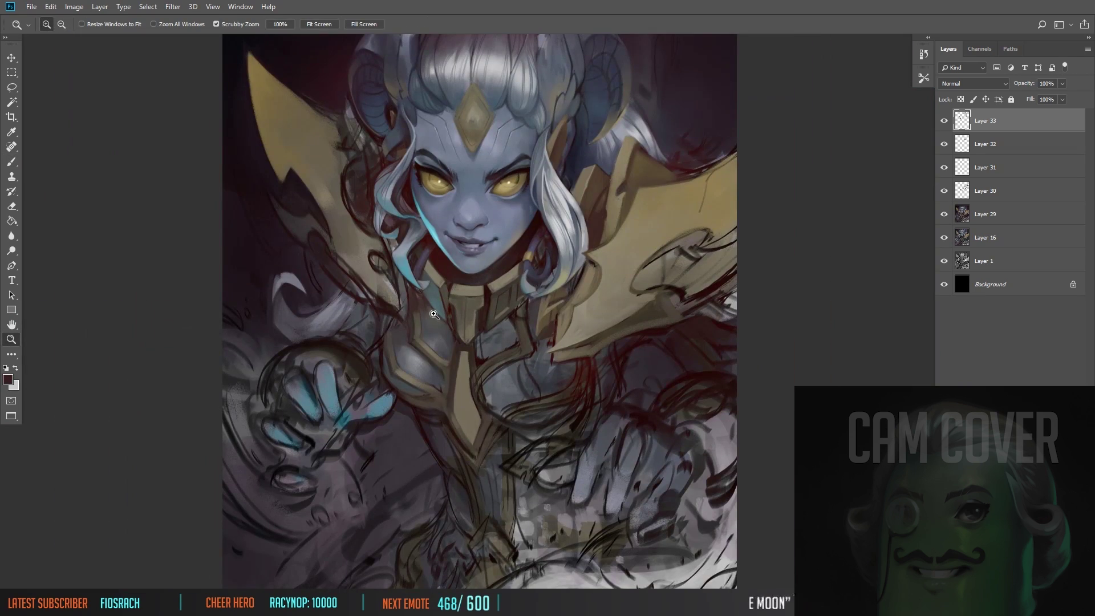
drag(333, 134, 357, 128)
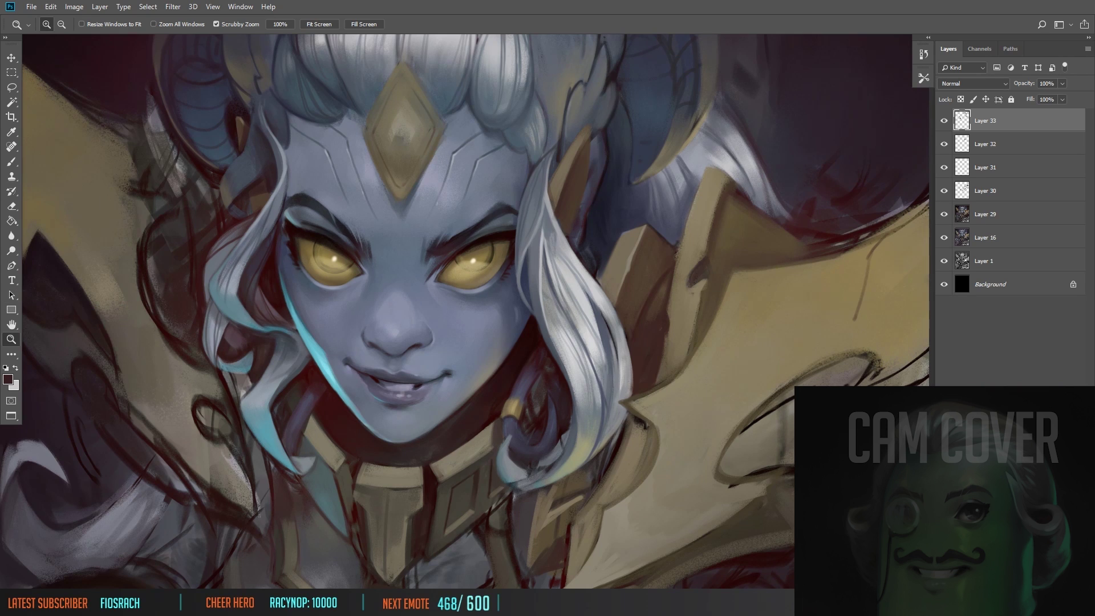
Step: Flip the canvas back horizontally and fine-tune the brush size
key(m)
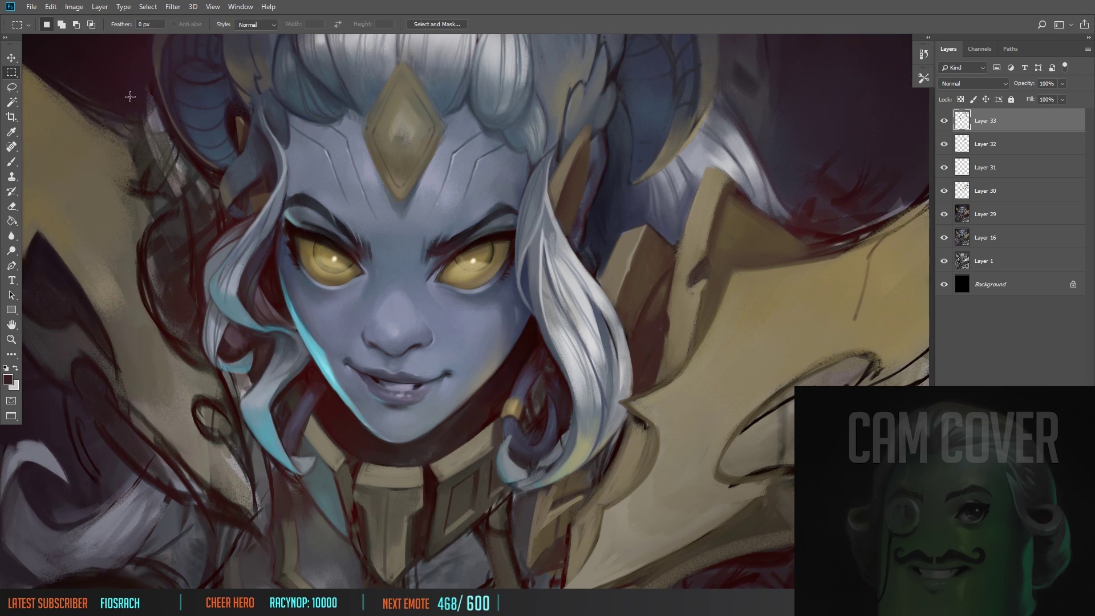
scroll(99, 264, up, 3)
scroll(161, 122, down, 2)
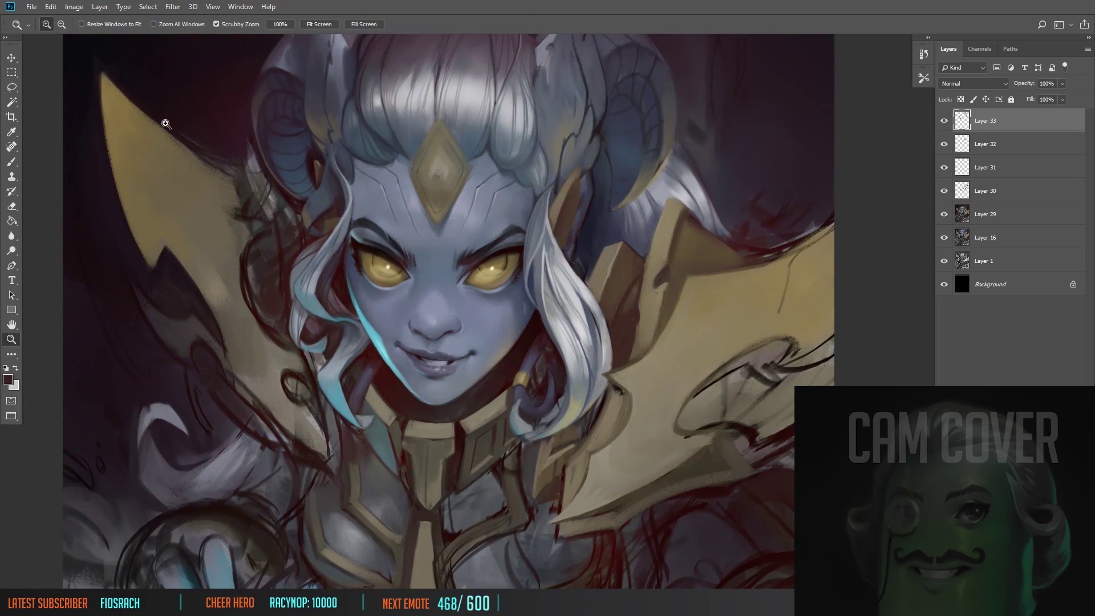
scroll(237, 113, down, 2)
key(b)
key(bracketleft)
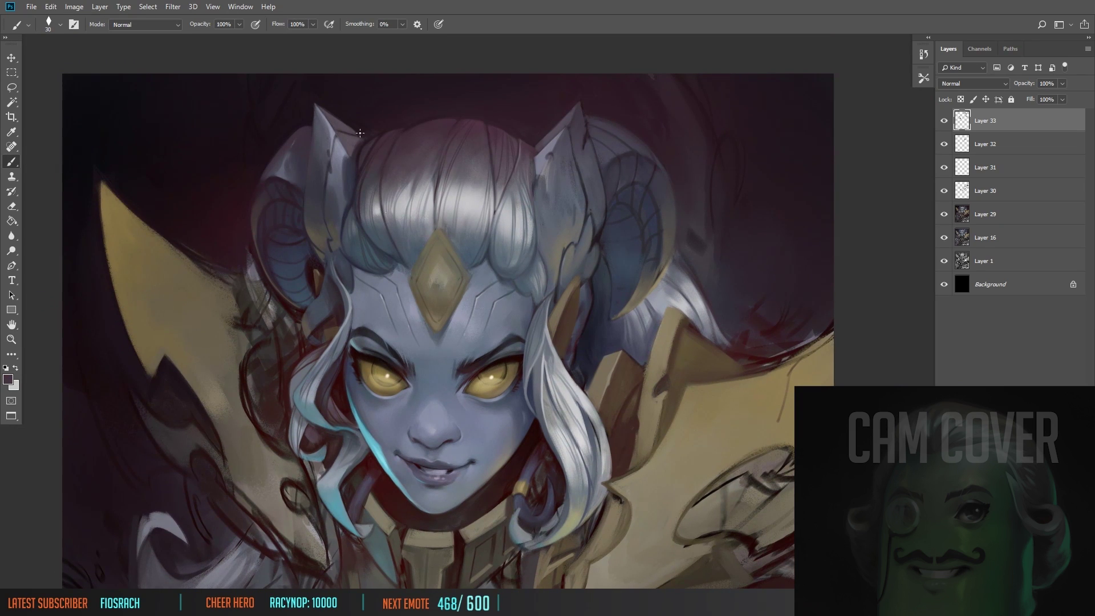
key(h)
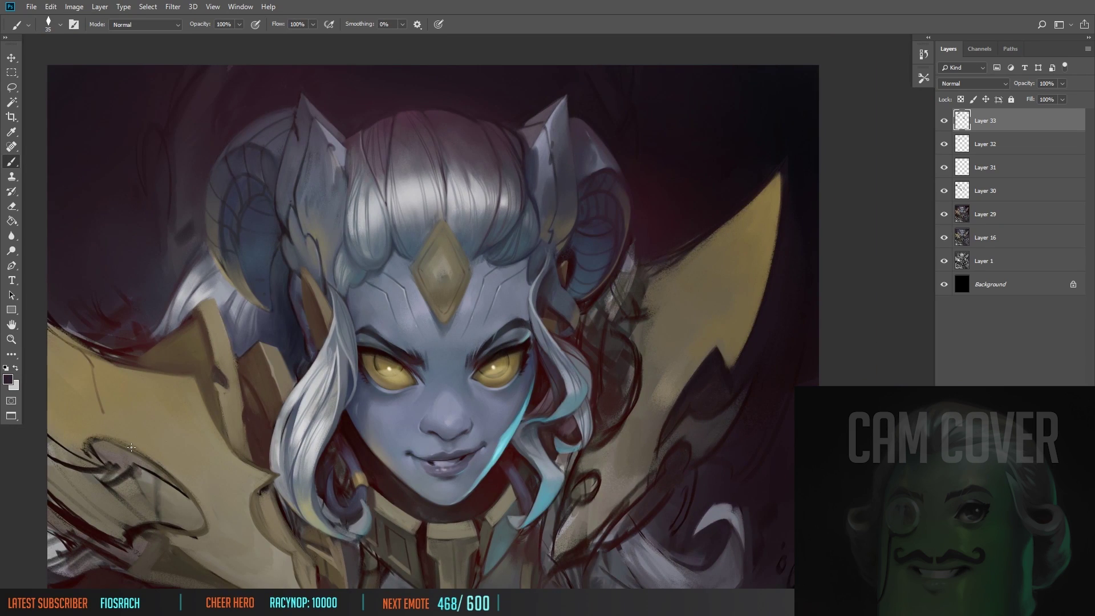
key(bracketright)
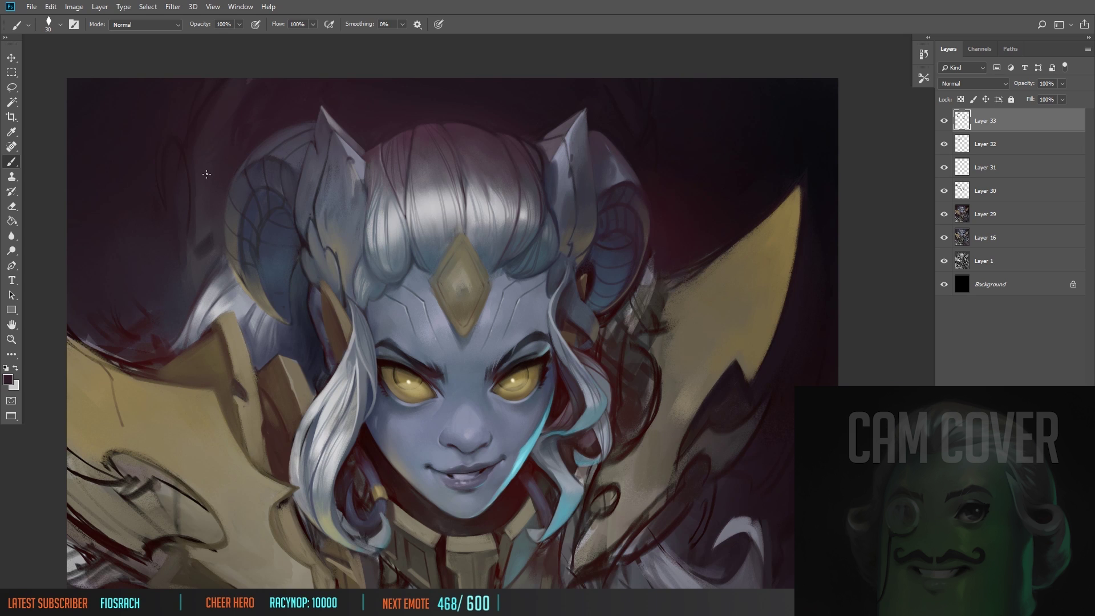
Step: Zoom in on the horns and forehead diamond and sample a bluish grey from the hair
key(z)
click(296, 237)
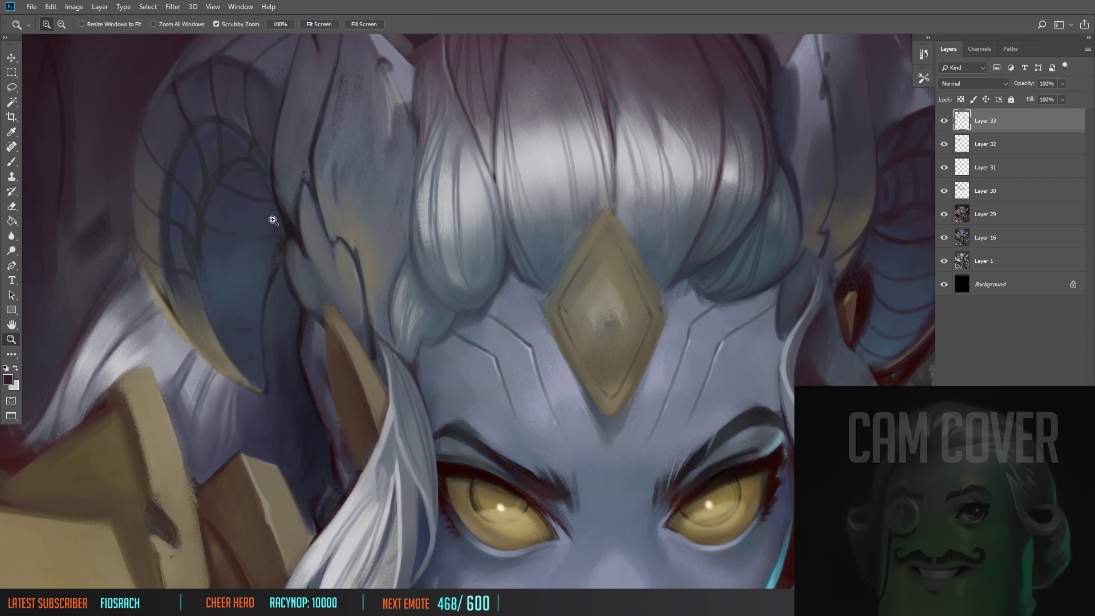
alt+click(273, 220)
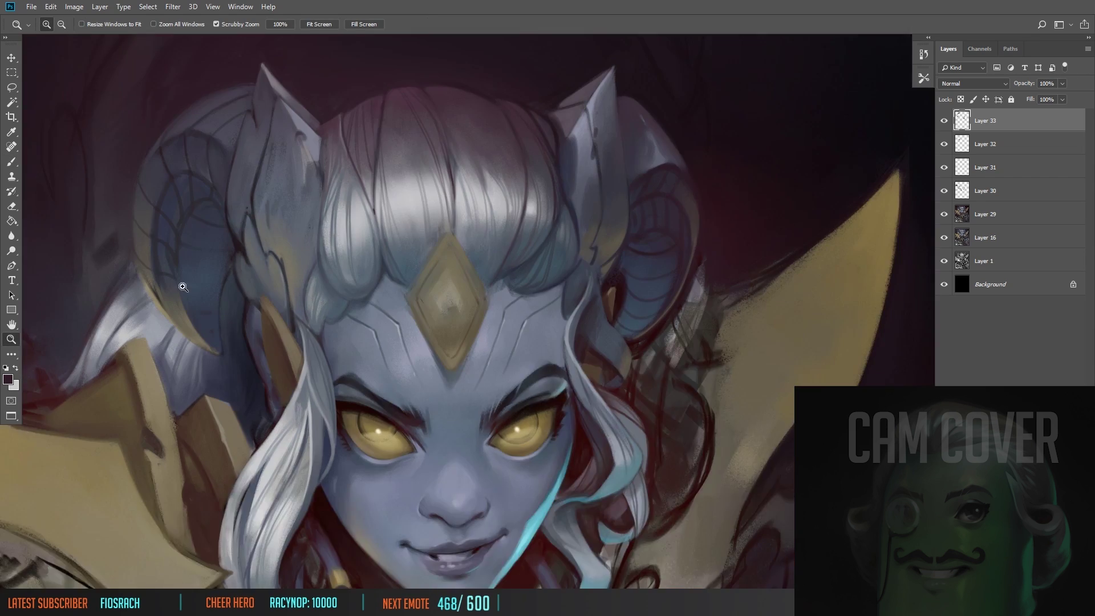
click(179, 250)
alt+click(178, 251)
key(b)
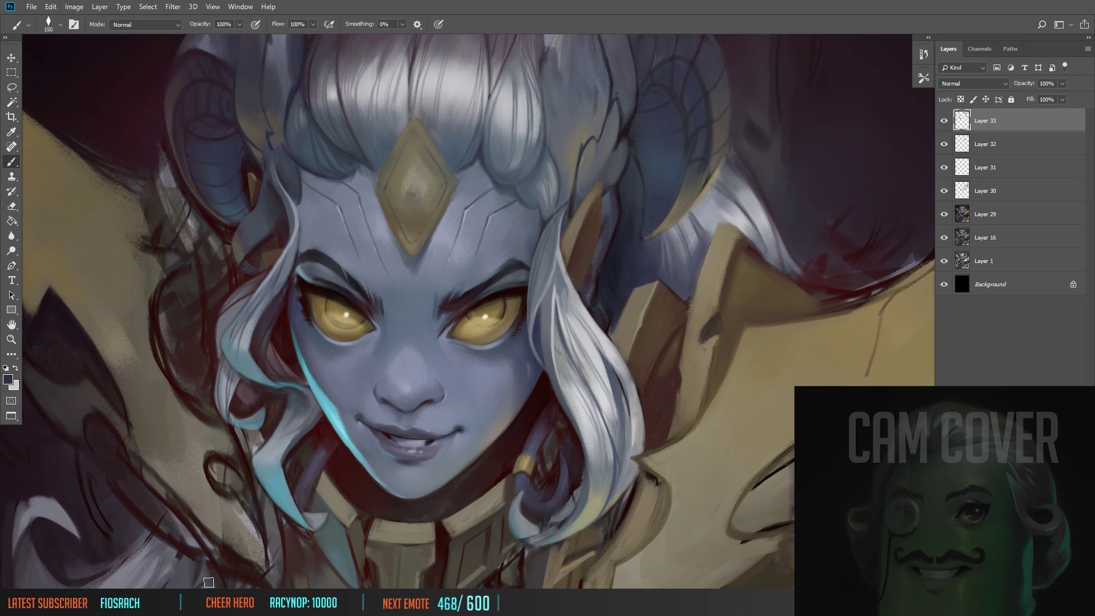
drag(653, 211, 536, 224)
key(bracketleft)
key(bracketleft)
key(bracketleft)
key(bracketleft)
key(bracketleft)
key(bracketleft)
scroll(267, 262, up, 5)
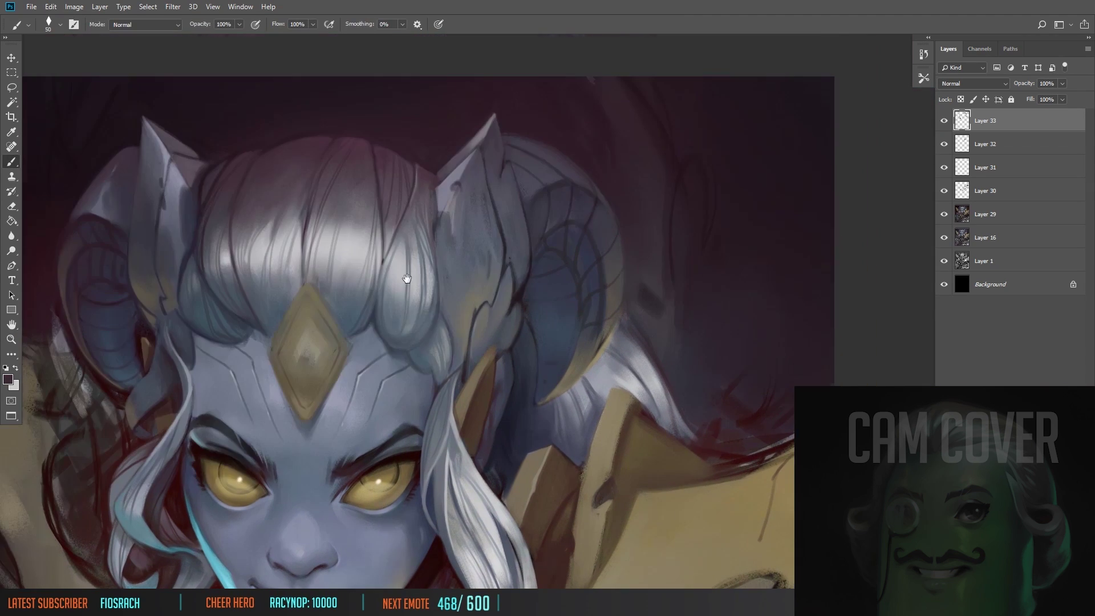
key(m)
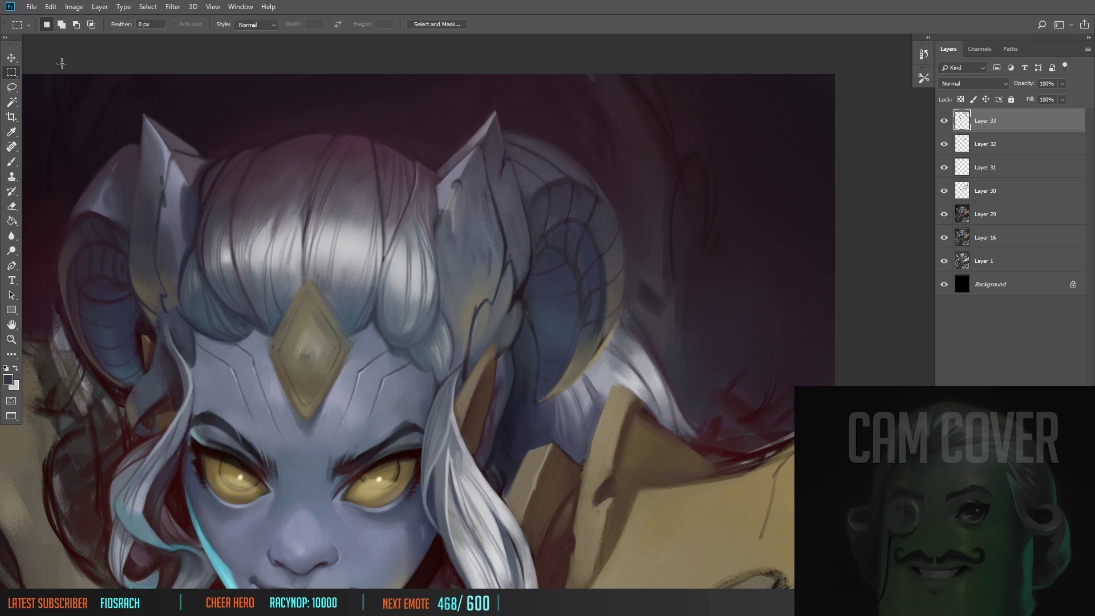
drag(75, 32, 140, 67)
key(b)
drag(207, 370, 262, 341)
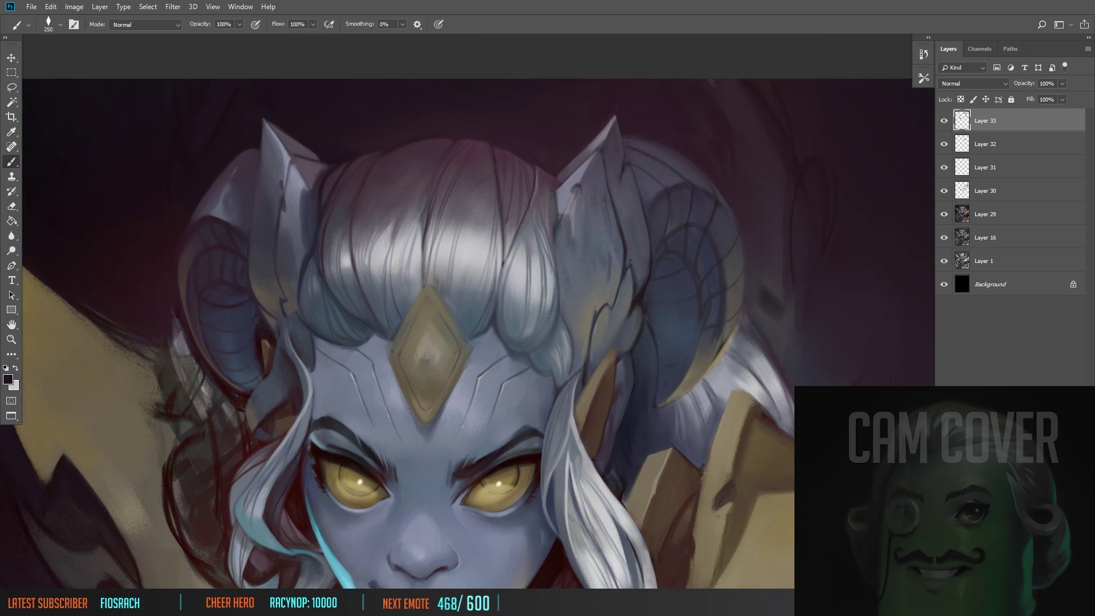
alt+click(375, 310)
Step: Sample dark red and light grey, then paint a light highlight over the horn's dark line
scroll(98, 132, down, 2)
key(bracketleft)
scroll(163, 171, down, 5)
alt+click(208, 319)
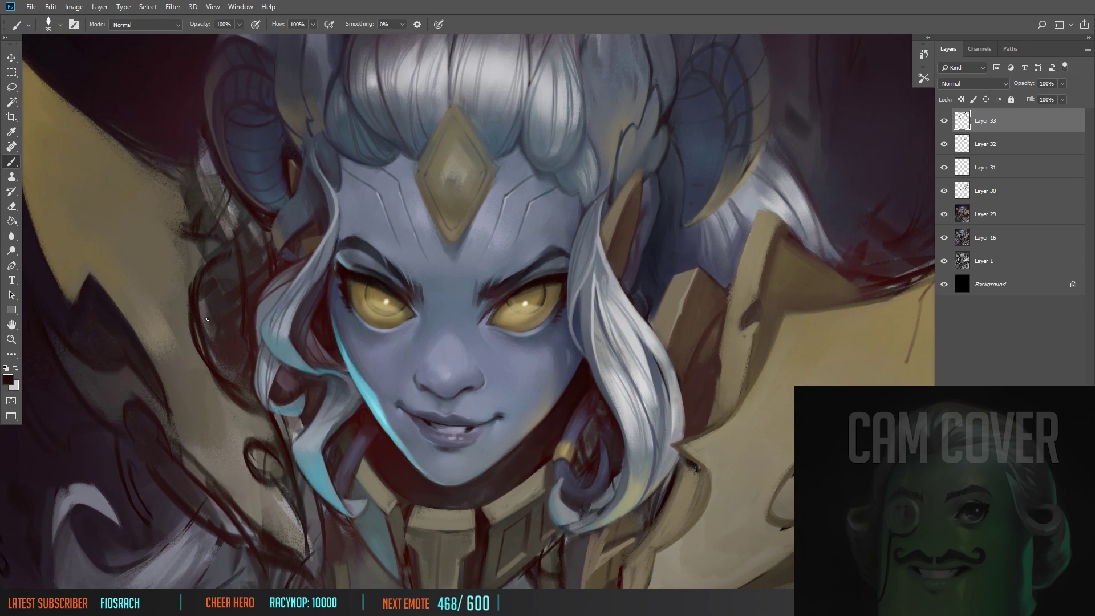
alt+click(312, 284)
key(bracketleft)
scroll(331, 262, up, 5)
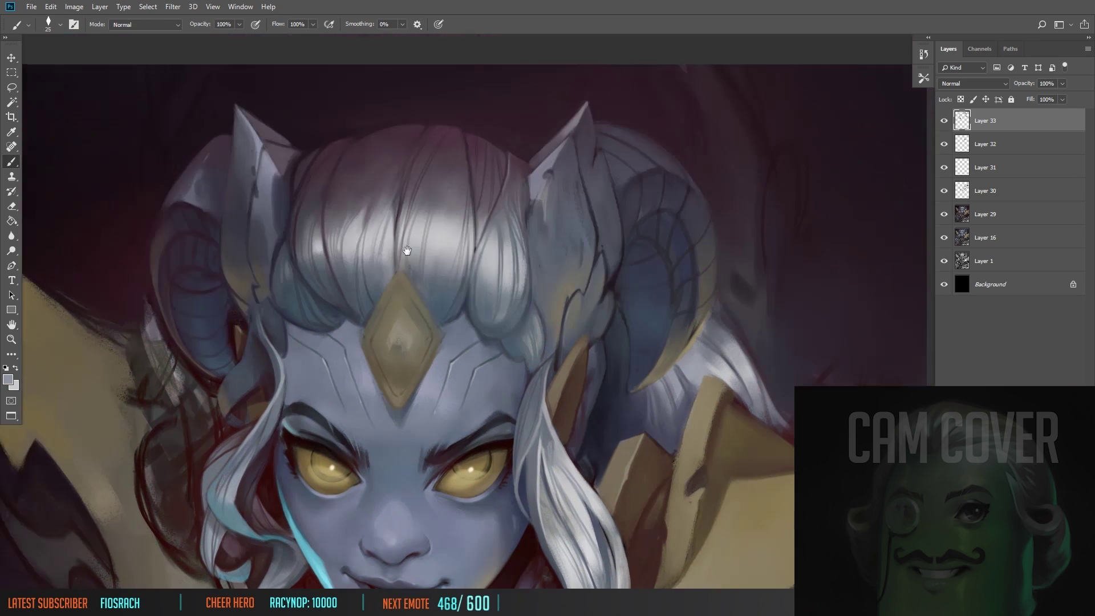
scroll(352, 243, right, 4)
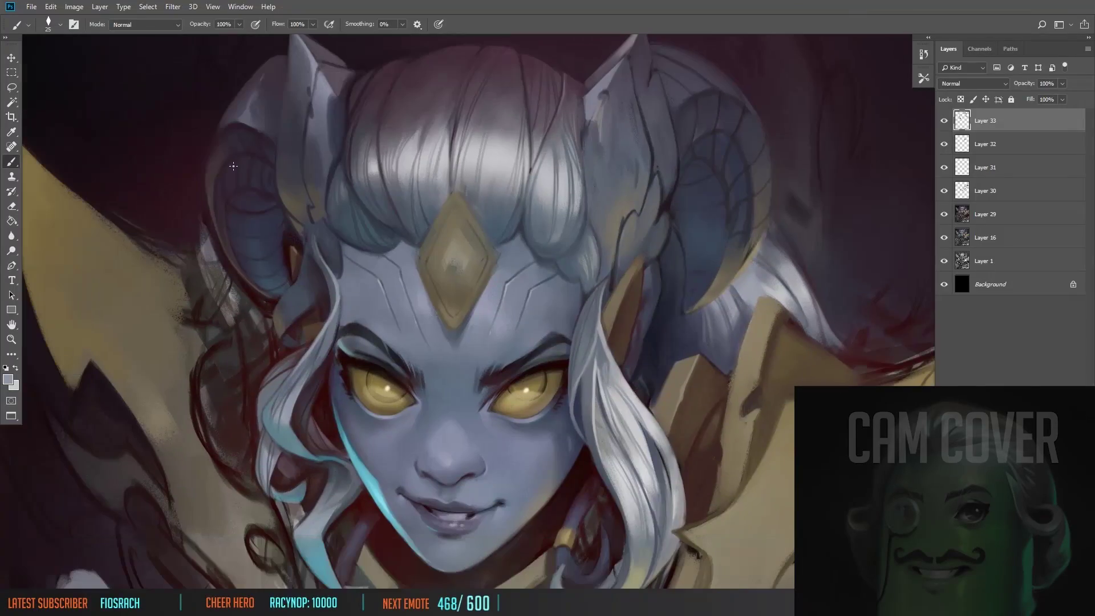
scroll(494, 177, up, 2)
scroll(494, 177, right, 3)
drag(493, 178, 494, 223)
Step: Group Layers 30–34 into a new Group 1 with Ctrl+G
key(z)
scroll(457, 223, down, 4)
key(ctrl+g)
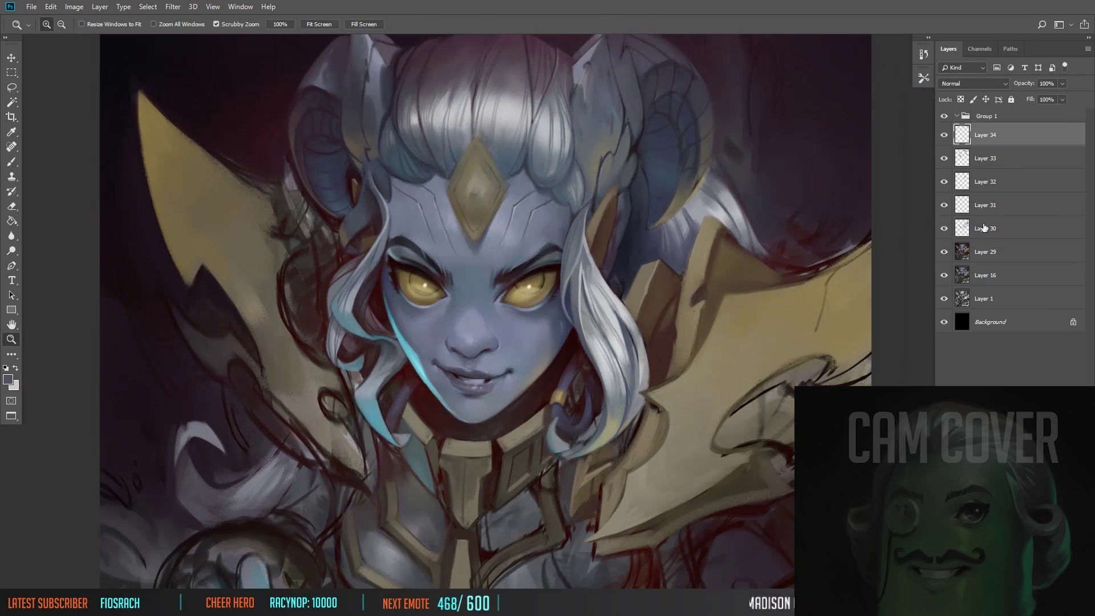
Step: Sample light beige and darker tones from the armour while resizing the brush
key(b)
scroll(457, 222, up, 2)
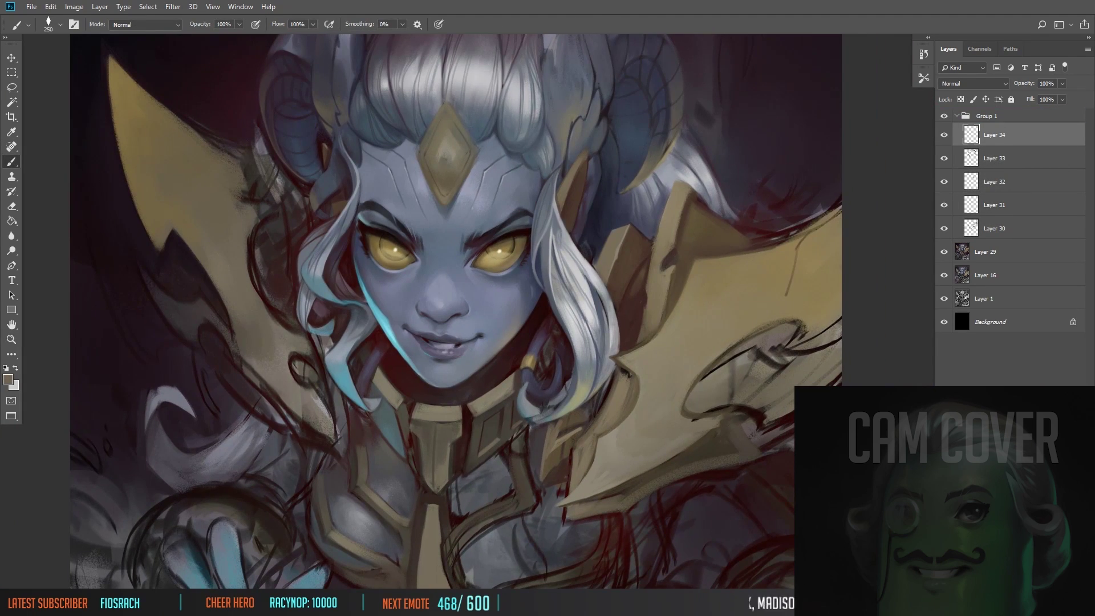
scroll(589, 438, up, 1)
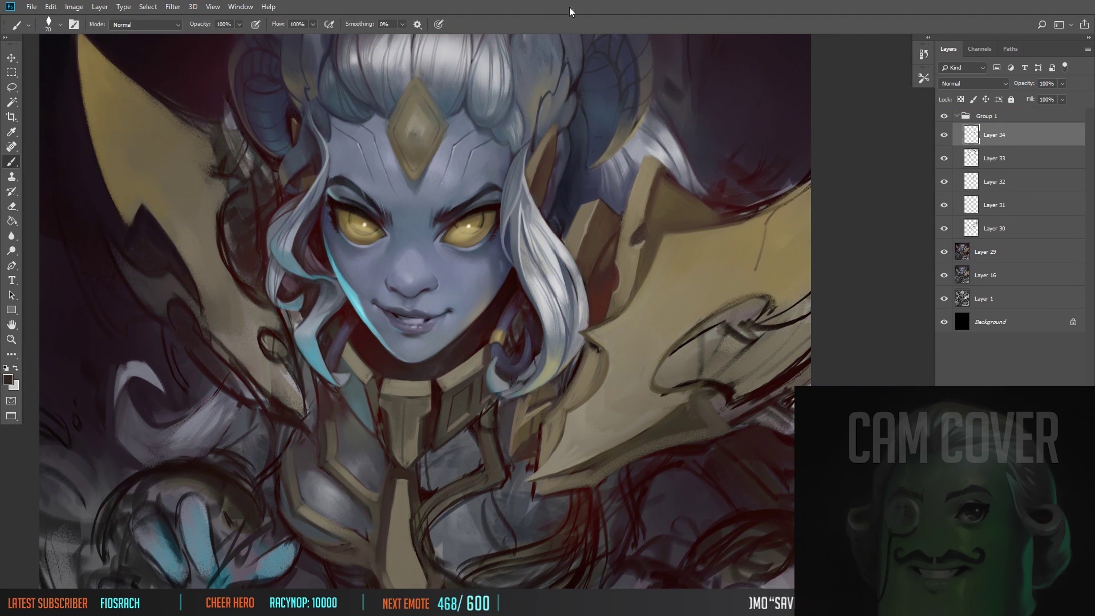
scroll(550, 415, down, 1)
key(bracketleft)
key(bracketleft)
key(bracketleft)
alt+click(549, 416)
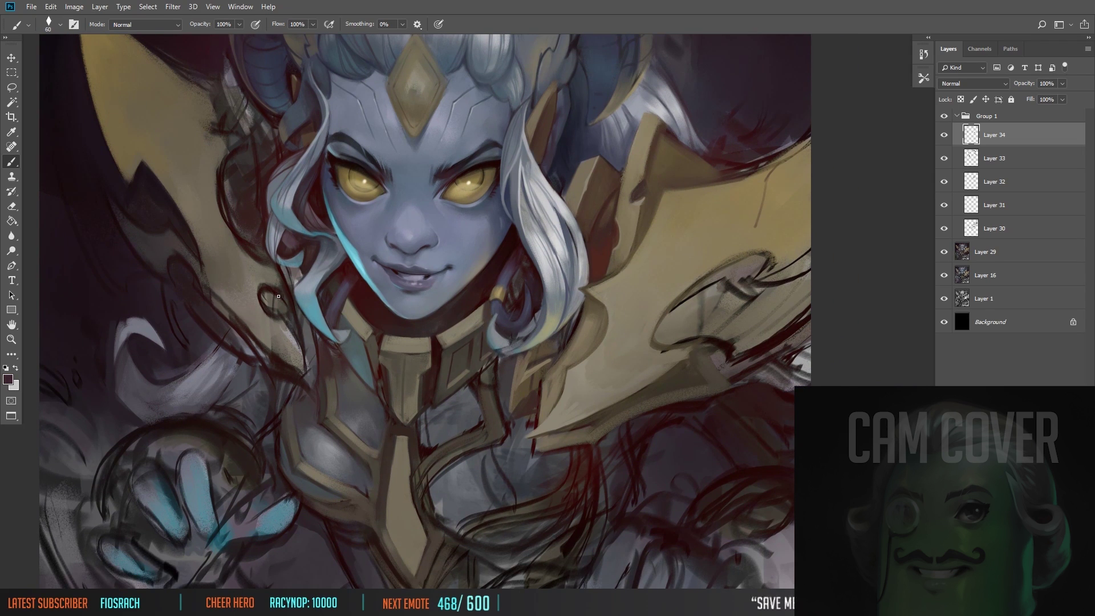
key(bracketright)
key(bracketright)
key(bracketright)
key(bracketright)
key(bracketright)
key(bracketright)
key(bracketright)
key(bracketright)
alt+click(228, 171)
key(bracketleft)
key(bracketleft)
key(bracketleft)
key(bracketleft)
key(bracketleft)
alt+click(377, 375)
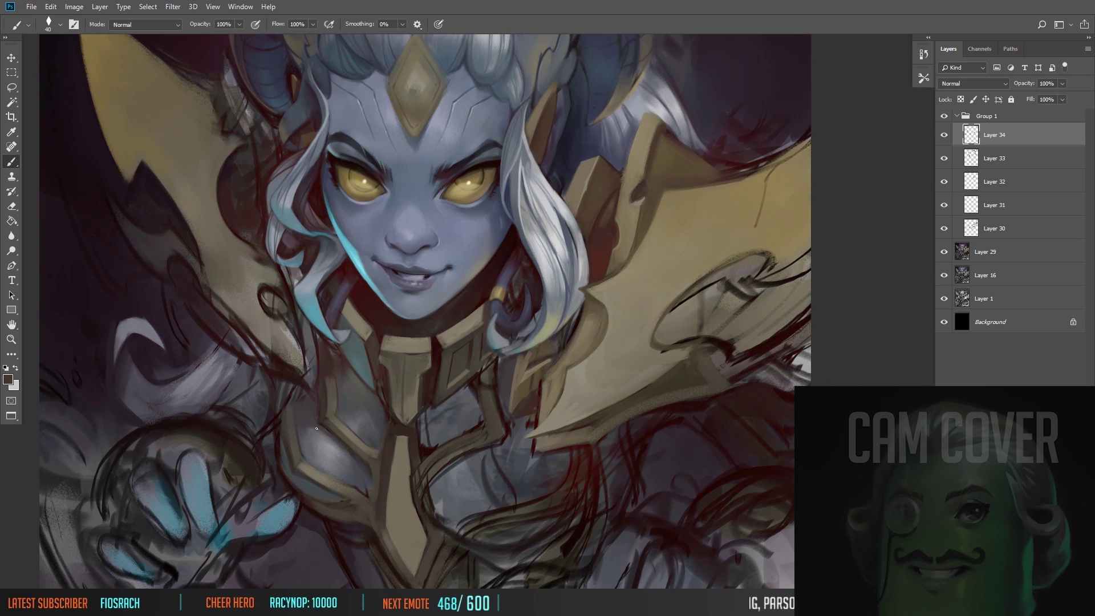
scroll(494, 236, down, 1)
Step: Zoom onto the face and armour, sample a tan, and set the brush to 50
key(z)
alt+click(493, 236)
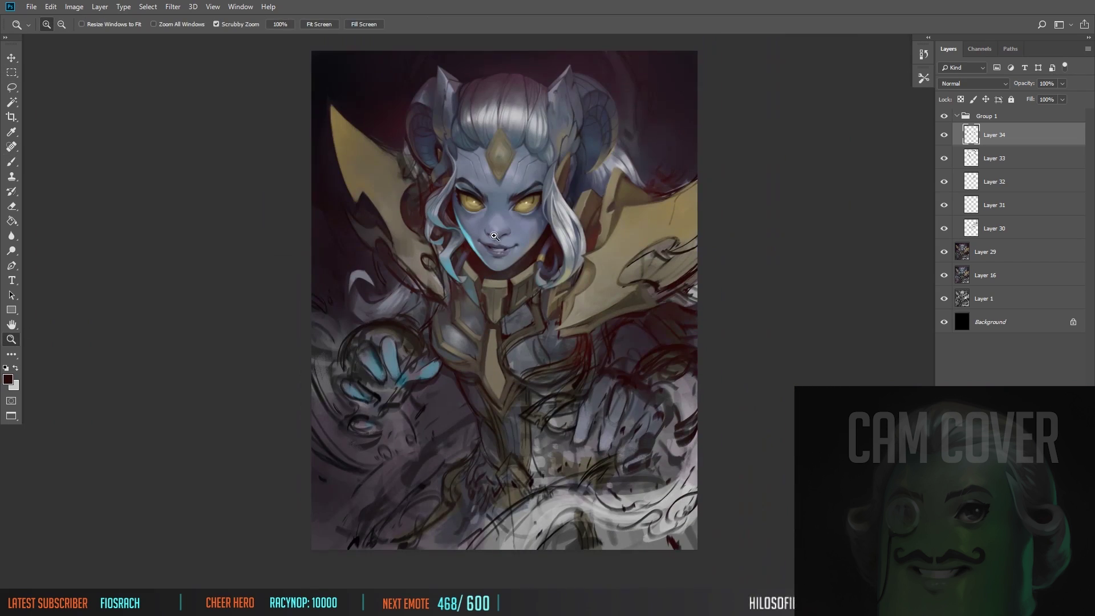
click(494, 236)
mouse_move(494, 236)
mouse_down()
mouse_move(410, 194)
mouse_move(485, 194)
mouse_up()
key(b)
alt+click(138, 202)
key(bracketleft)
key(bracketleft)
key(bracketleft)
key(bracketleft)
key(bracketleft)
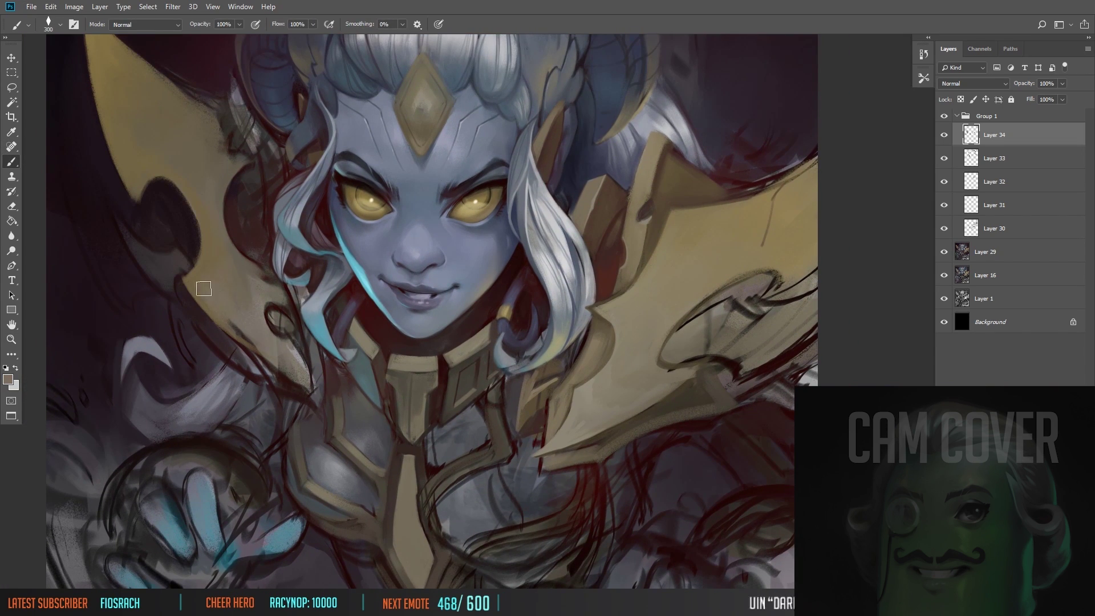
drag(199, 248, 237, 274)
drag(342, 256, 347, 337)
Step: Set a 250 brush with a sampled tan and paint light strokes over the shoulder armour
click(8, 380)
key(Escape)
alt+click(127, 126)
key(bracketright)
key(bracketright)
key(bracketright)
key(bracketright)
key(bracketright)
key(bracketright)
key(bracketright)
key(bracketright)
key(bracketright)
alt+click(171, 142)
drag(234, 194, 269, 251)
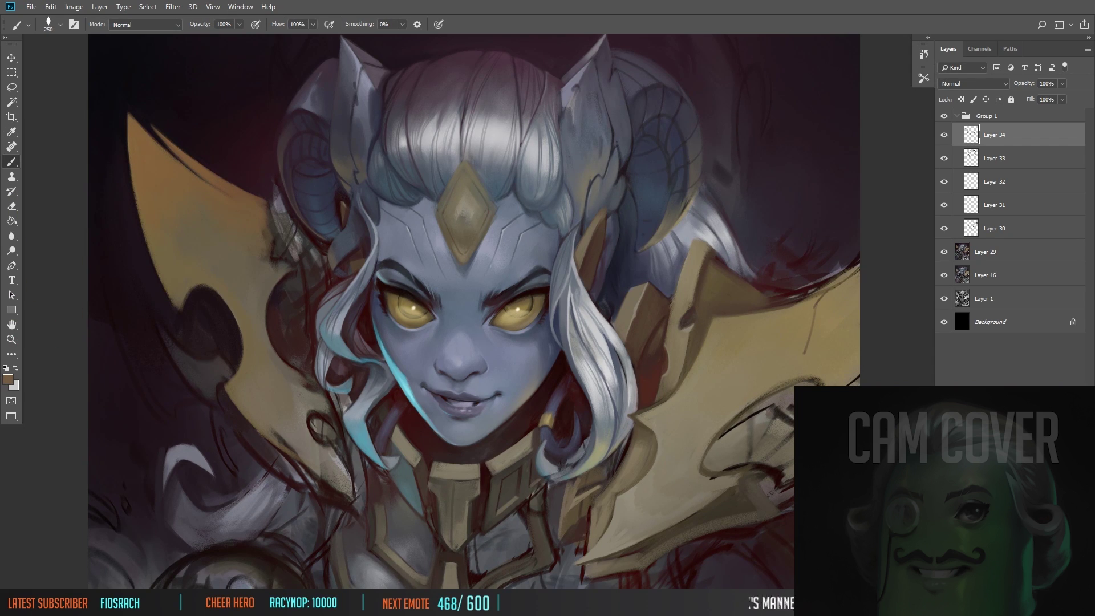
Step: Reposition toward the face, sample a darker colour, and enlarge the brush to 300
drag(400, 285, 372, 338)
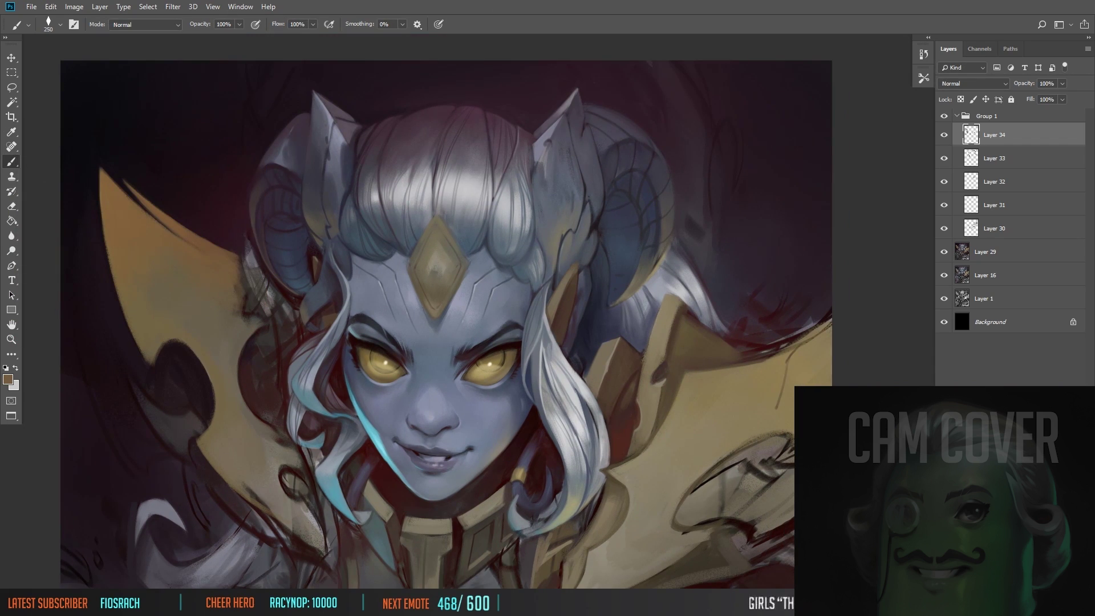
drag(311, 281, 224, 228)
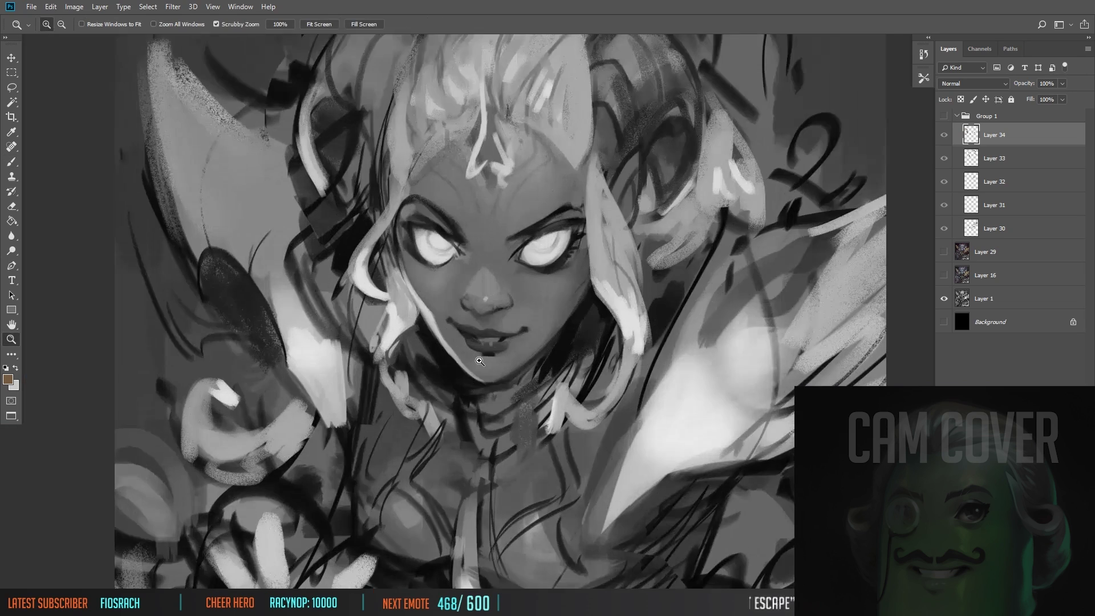
drag(244, 301, 347, 240)
scroll(334, 228, down, 4)
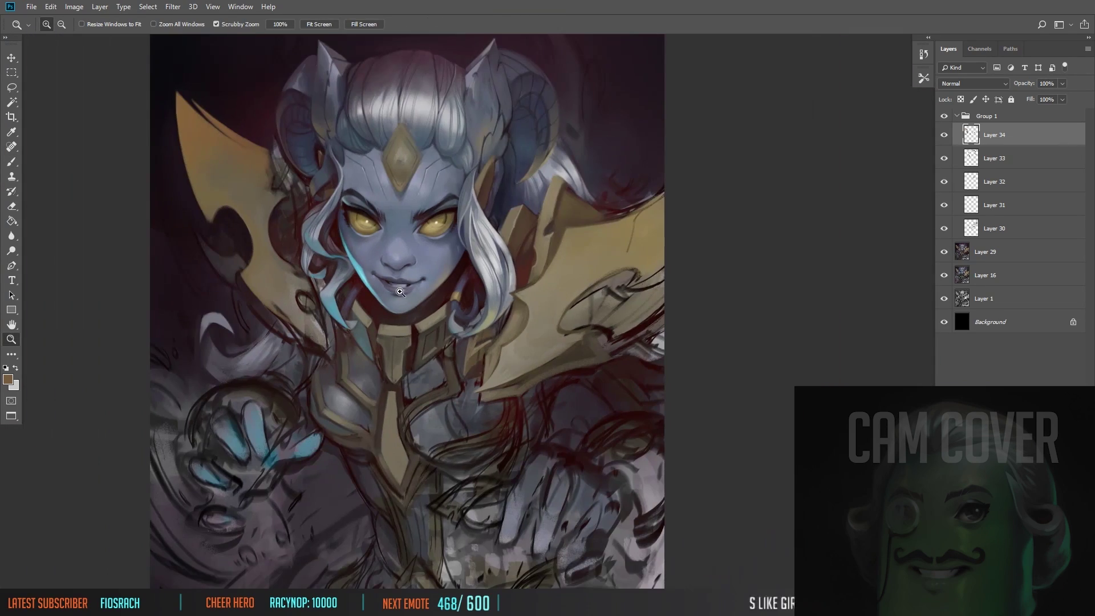
key(b)
alt+click(303, 300)
key(bracketright)
key(bracketright)
key(bracketright)
key(bracketright)
key(bracketright)
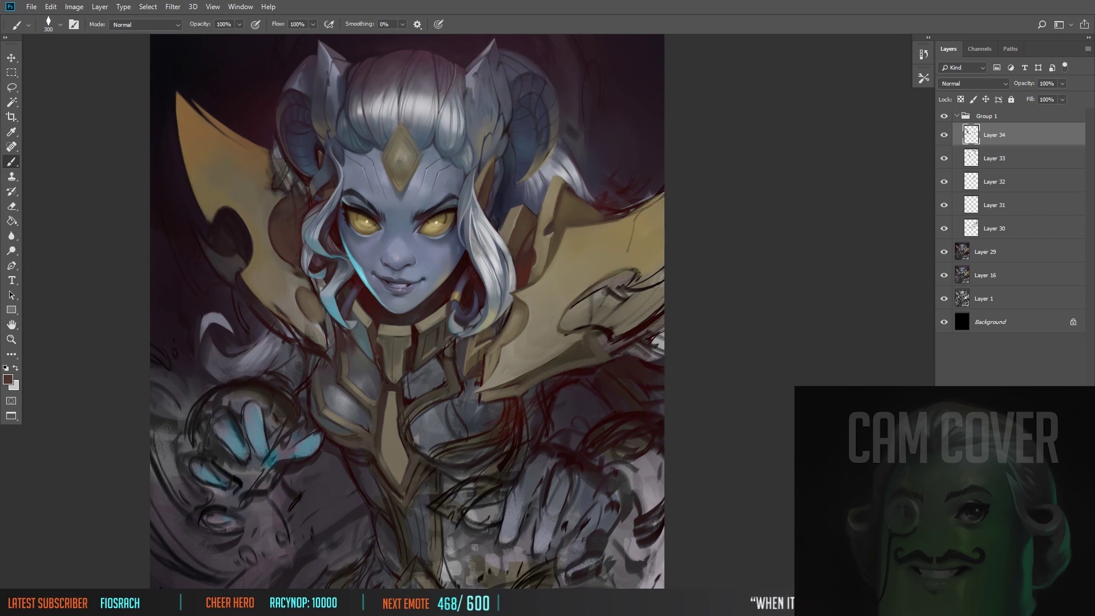
Step: Zoom in on the face and sample brownish and grey tones, switching the brush between 100 and 40
key(z)
click(449, 244)
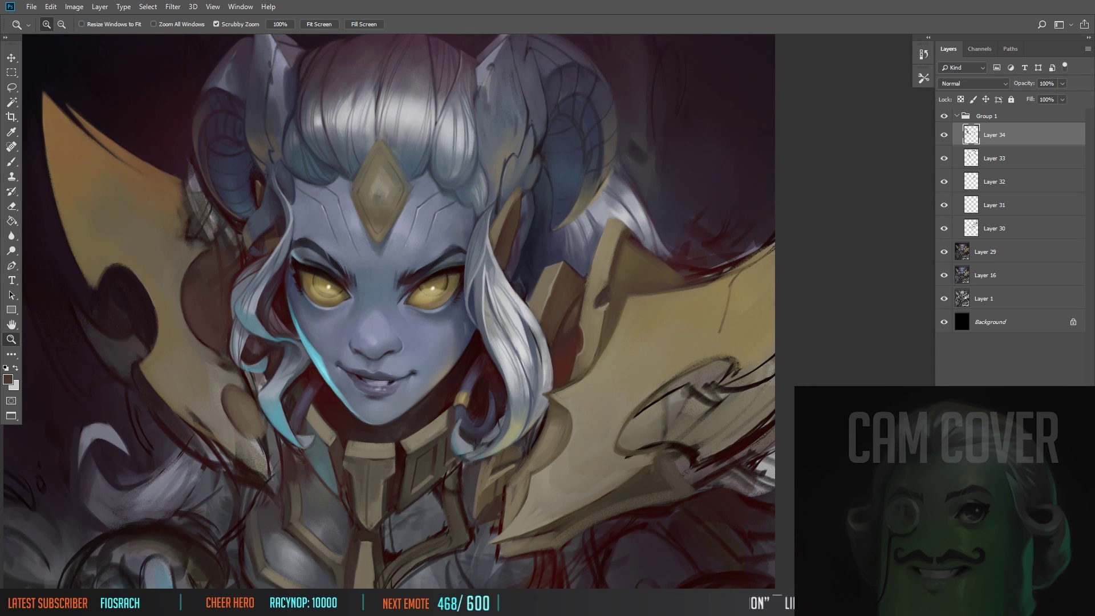
drag(124, 583, 73, 532)
key(b)
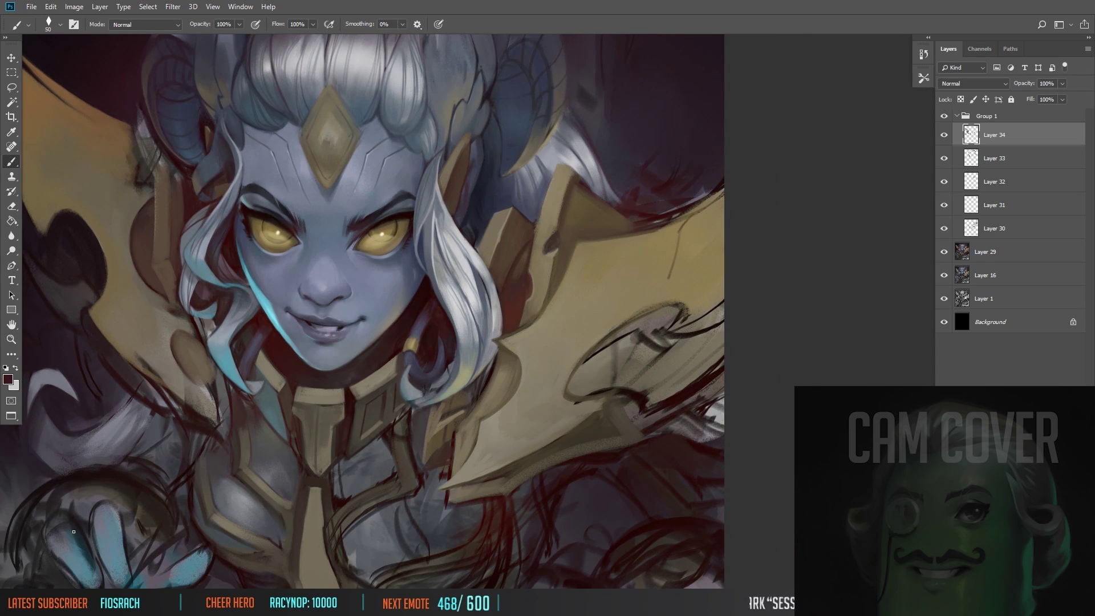
scroll(74, 531, up, 1)
alt+click(244, 199)
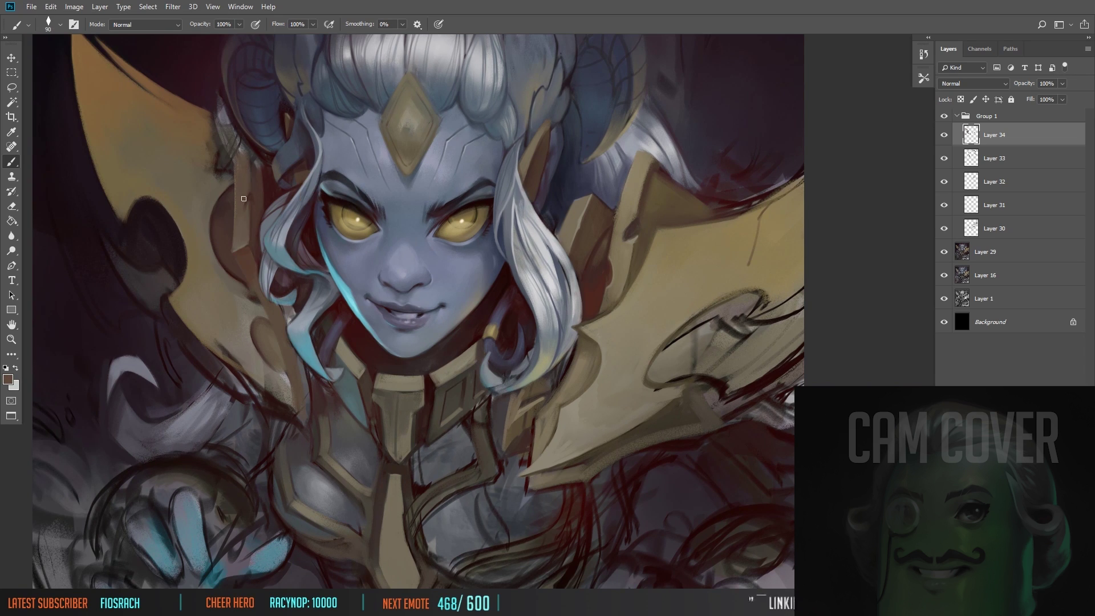
scroll(268, 155, up, 4)
key(bracketright)
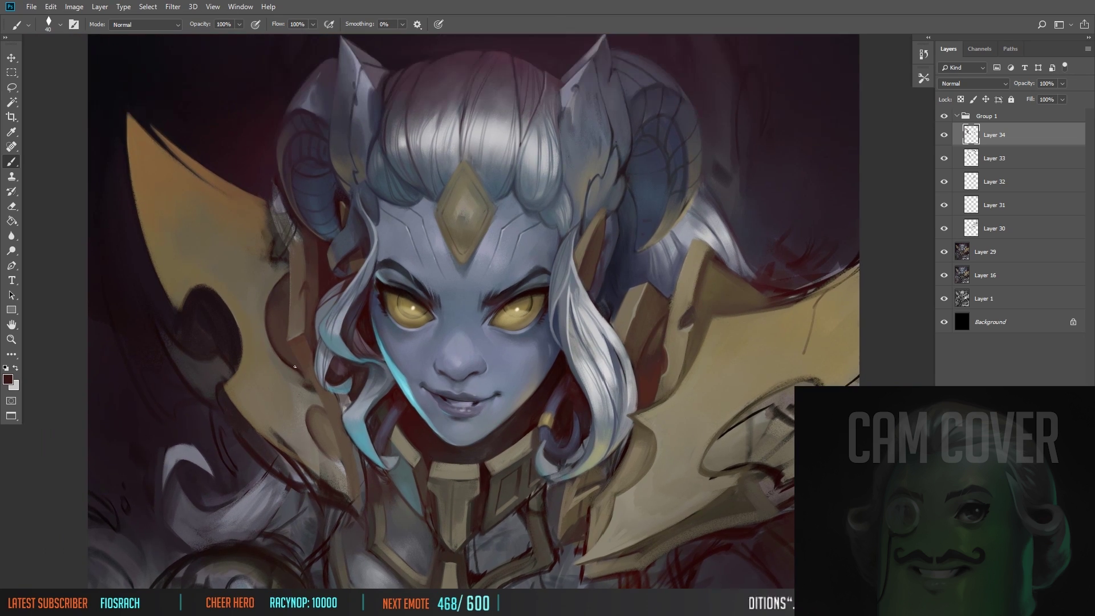
alt+click(333, 110)
key(bracketleft)
key(bracketleft)
key(bracketleft)
key(bracketleft)
key(bracketleft)
key(bracketleft)
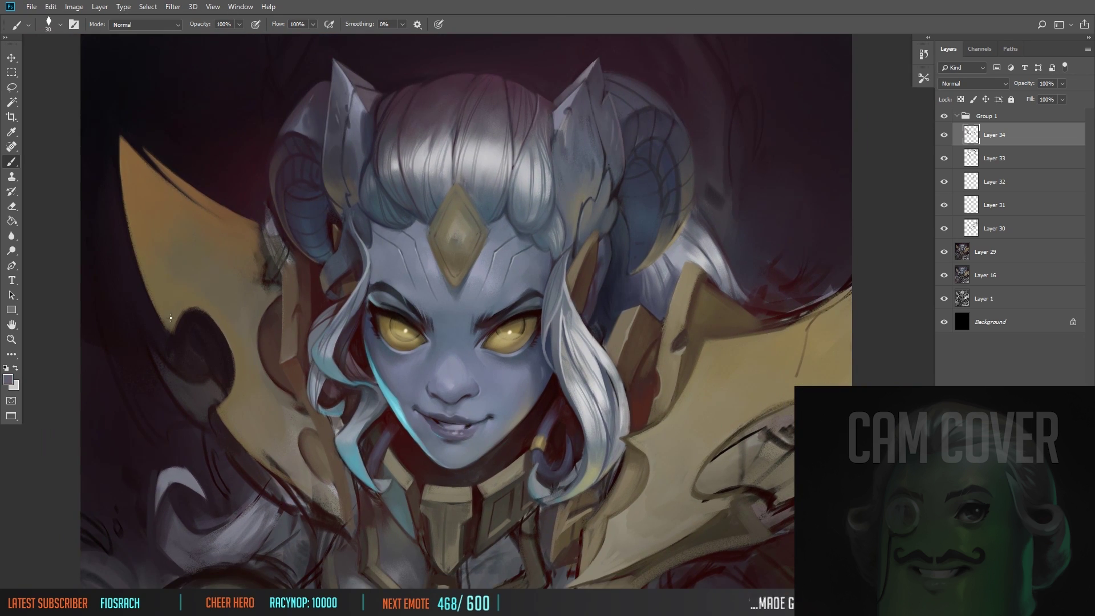
Step: Sample a colour from the shoulder plate and dab paint onto it
scroll(170, 318, down, 3)
scroll(402, 312, up, 4)
alt+click(402, 313)
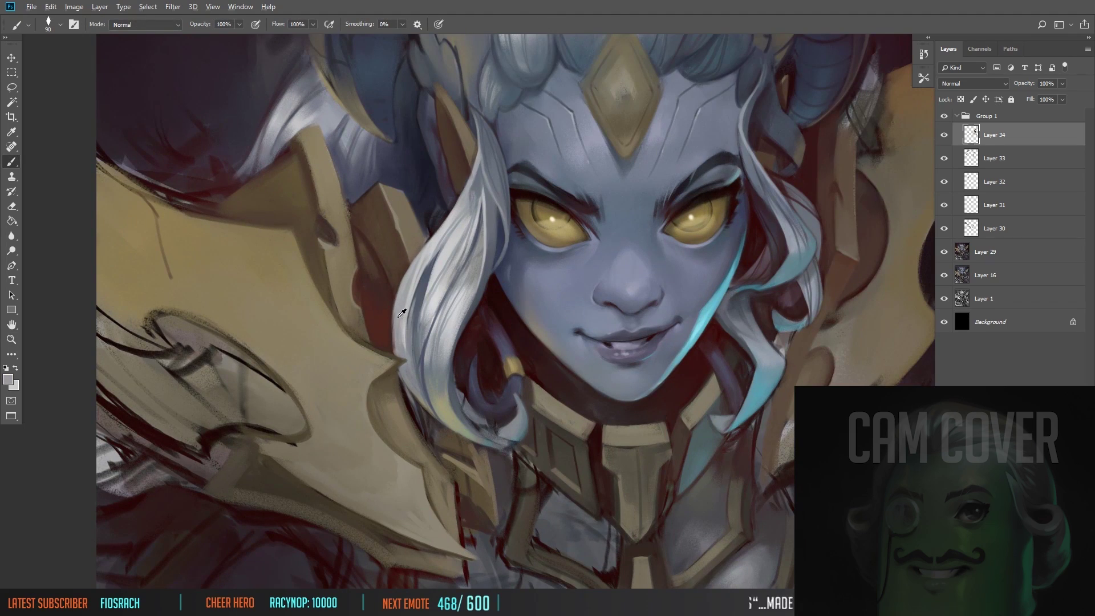
alt+click(305, 538)
scroll(255, 570, up, 2)
alt+click(255, 584)
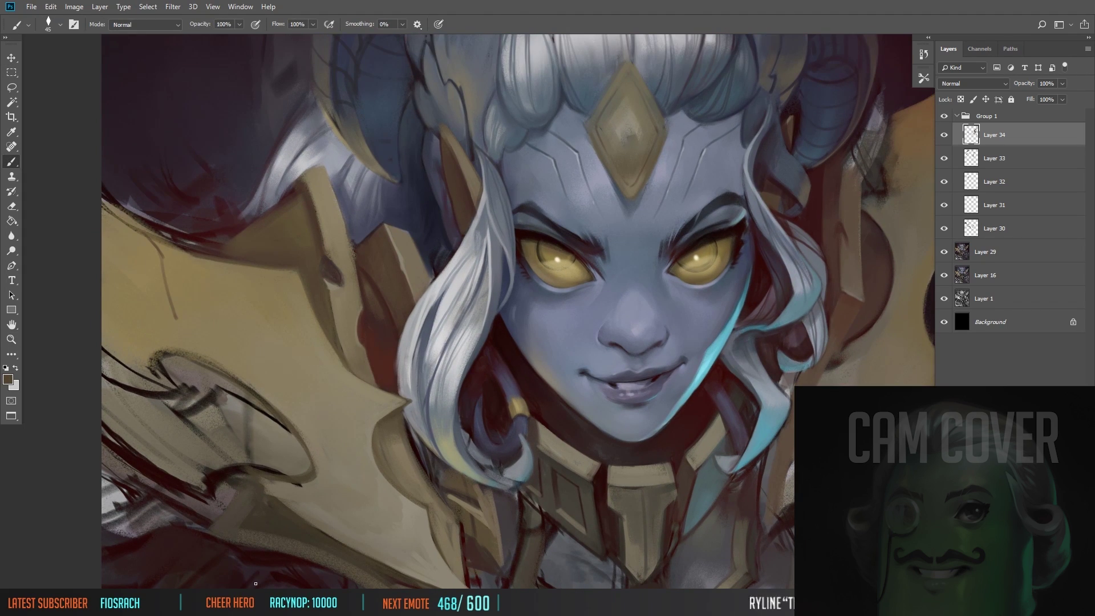
key(m)
key(b)
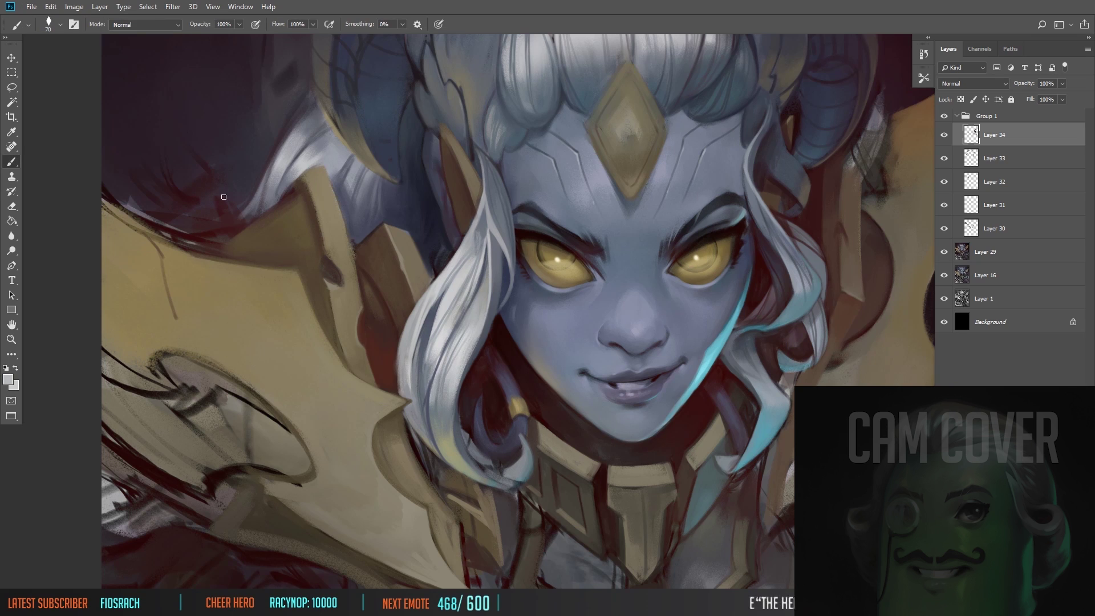
Step: Sample dark red and tan from the armour, adjusting the brush from 200 to 80 to 250
scroll(495, 264, up, 2)
drag(495, 268, 288, 278)
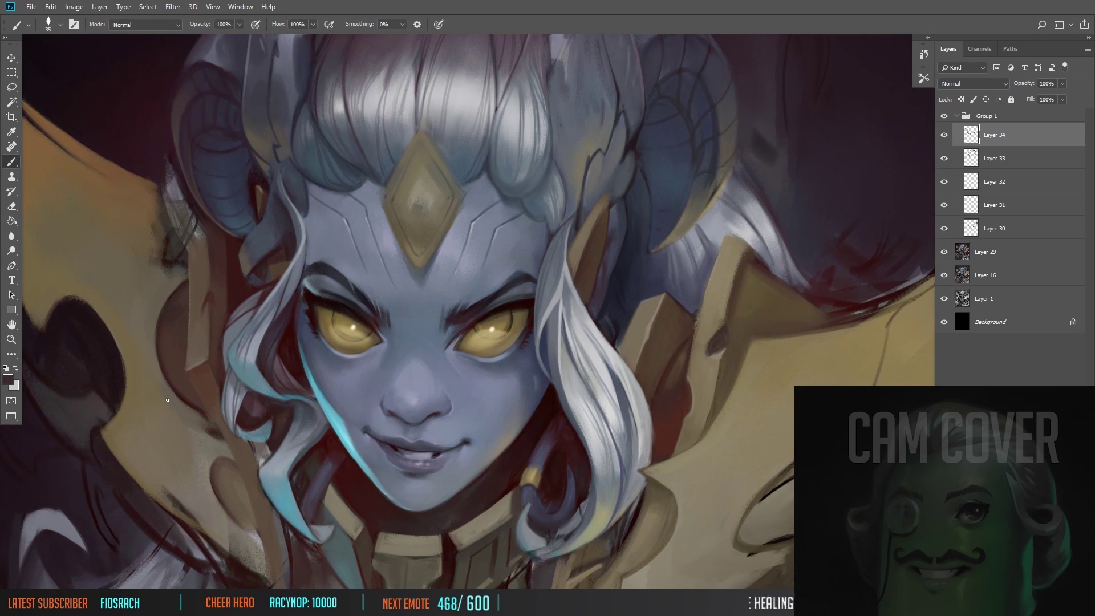
scroll(168, 400, down, 2)
key(])
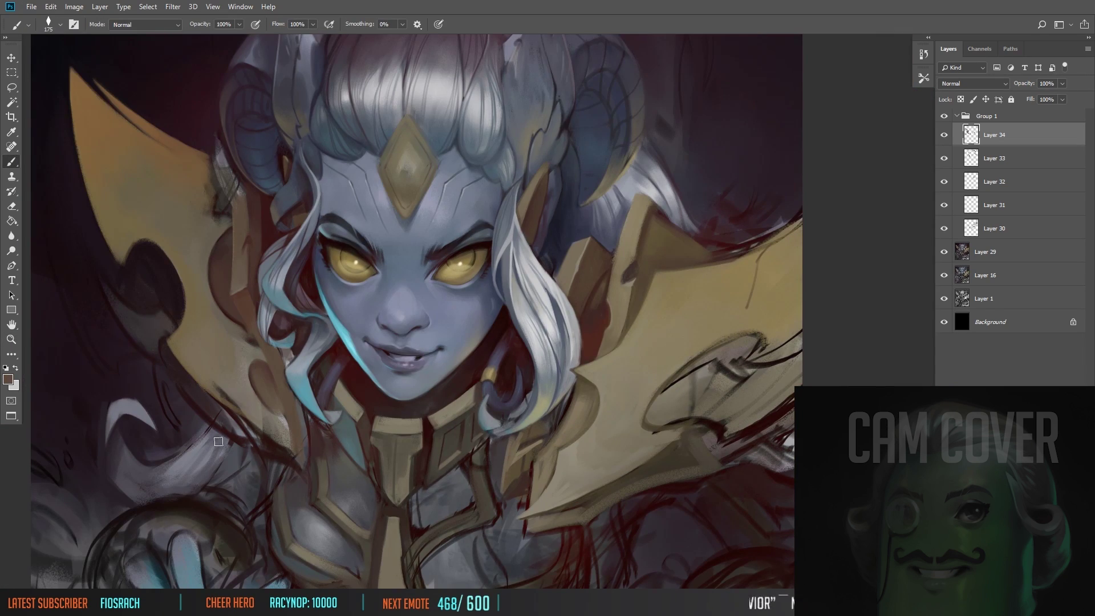
key(bracketleft)
key(bracketleft)
key(bracketleft)
key(bracketleft)
key(bracketleft)
key(bracketleft)
alt+click(225, 234)
alt+click(212, 208)
key(bracketright)
key(bracketright)
key(bracketright)
key(bracketright)
key(bracketright)
key(bracketright)
key(bracketright)
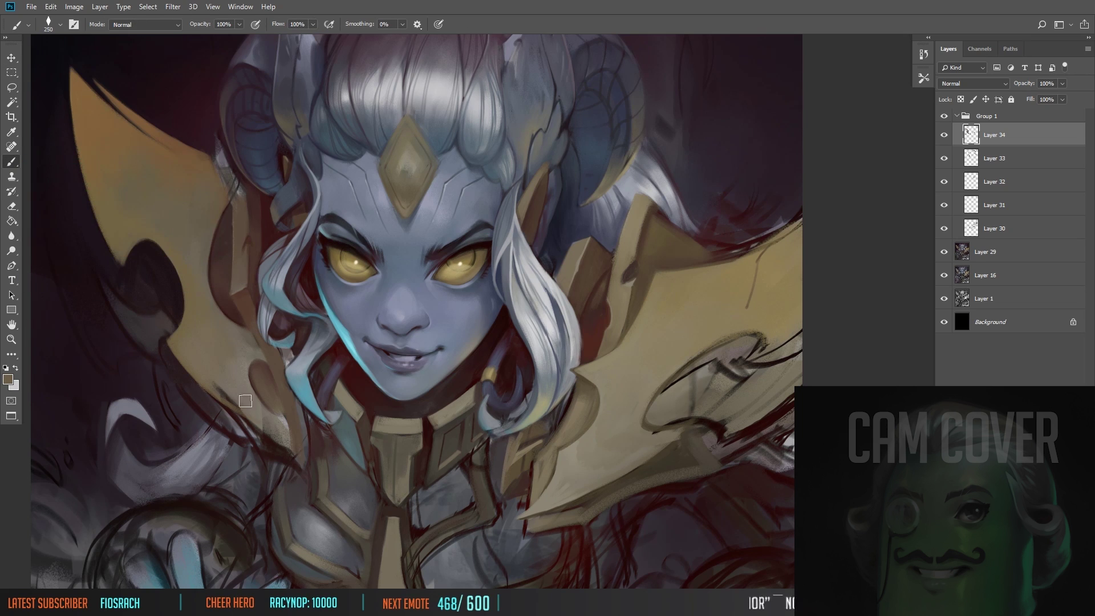
Step: Zoom out to the whole figure and browse ArtStation reference artworks at full size
key(z)
alt+click(380, 297)
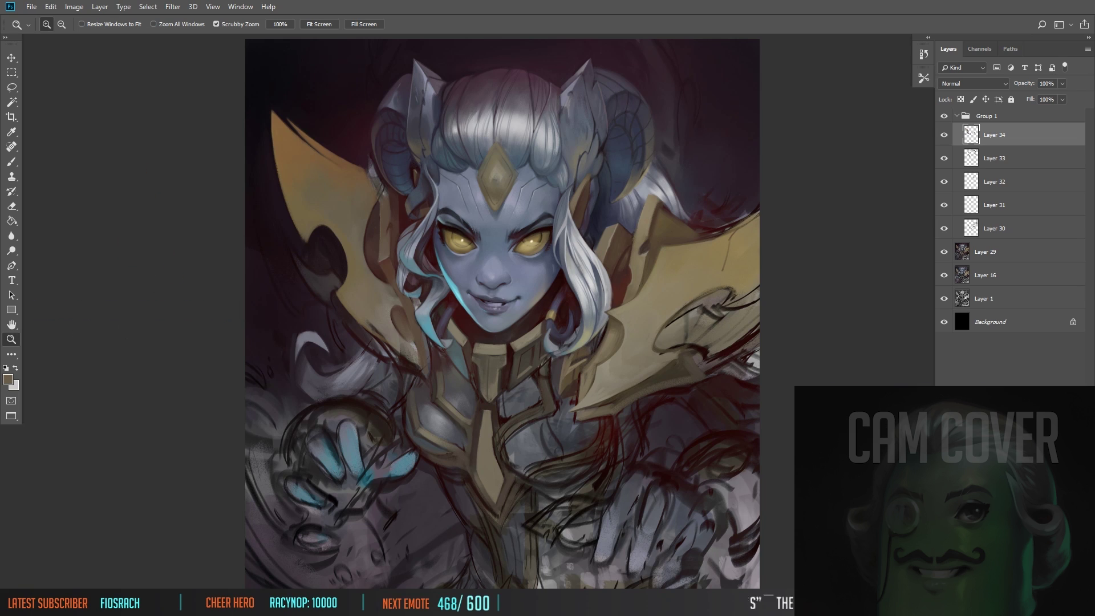
drag(369, 316, 274, 276)
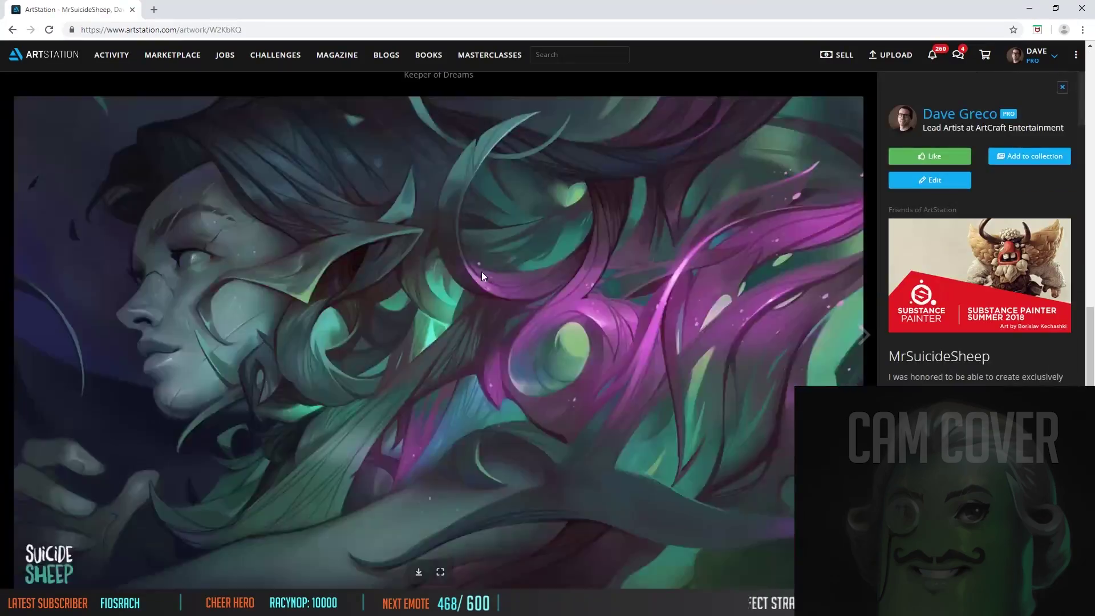
key(Right)
key(Right)
key(Right)
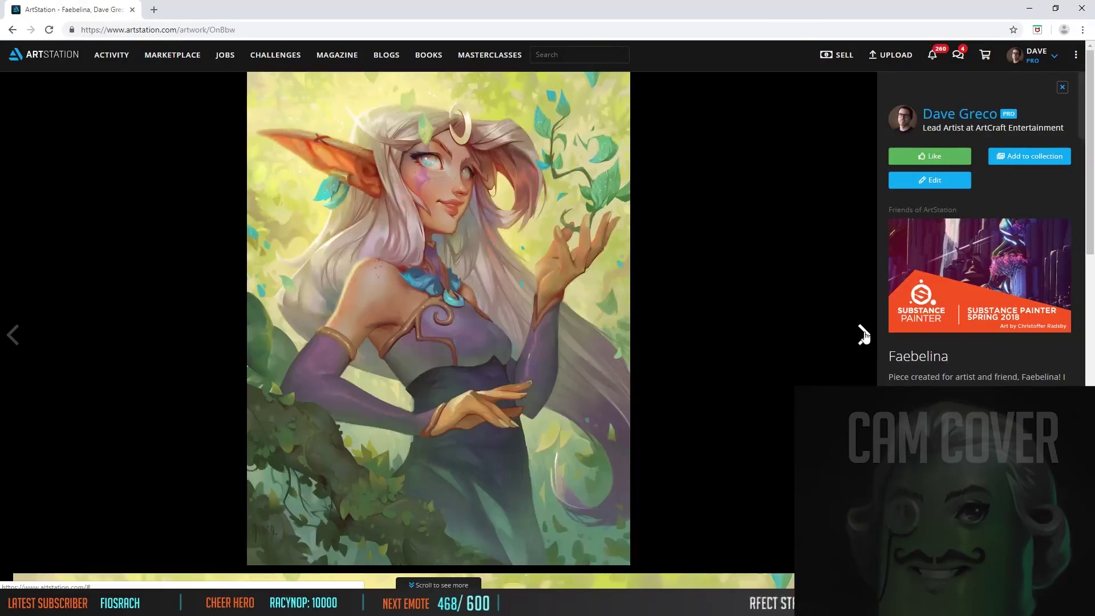
click(863, 334)
click(494, 215)
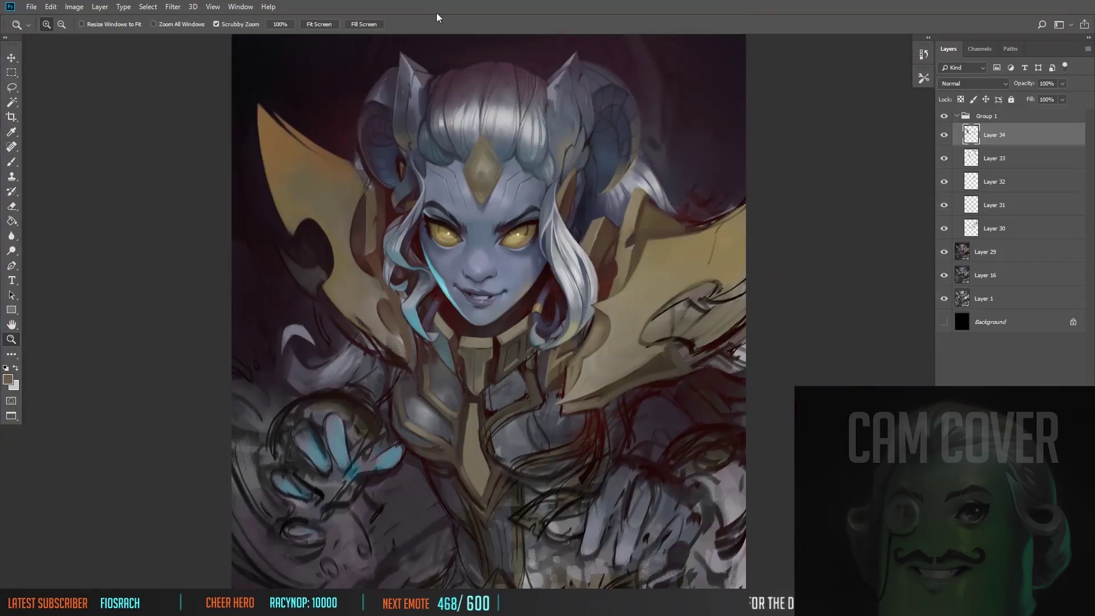
Step: Paint a light beige stroke on the armour with a 40-pixel brush
scroll(292, 238, up, 5)
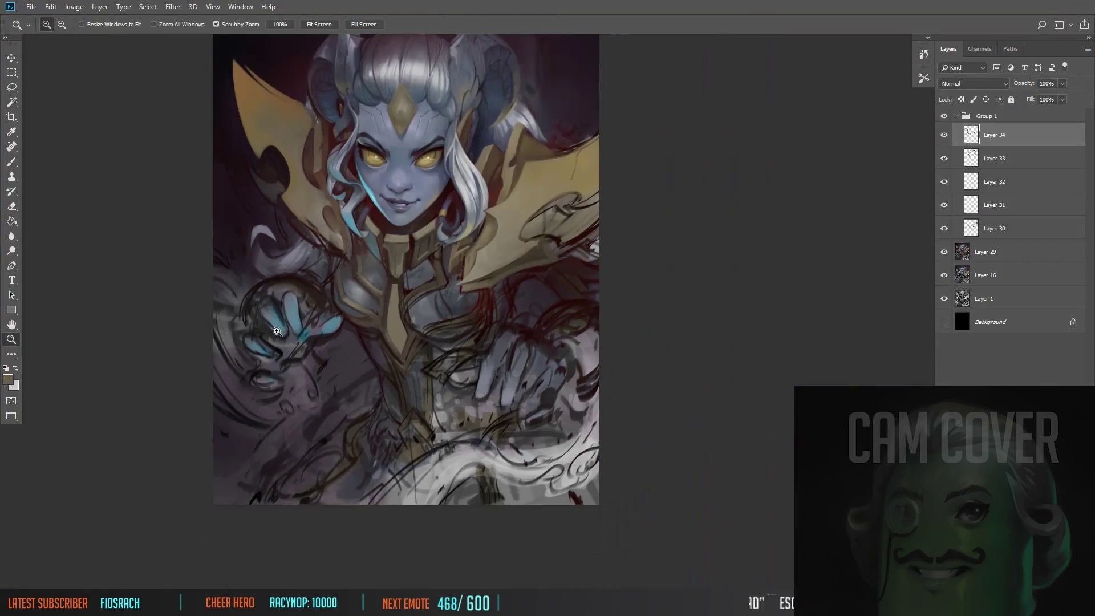
key(b)
drag(292, 239, 277, 224)
key(bracketleft)
key(bracketleft)
key(bracketleft)
key(bracketleft)
key(bracketleft)
key(bracketleft)
key(bracketleft)
key(bracketleft)
key(bracketleft)
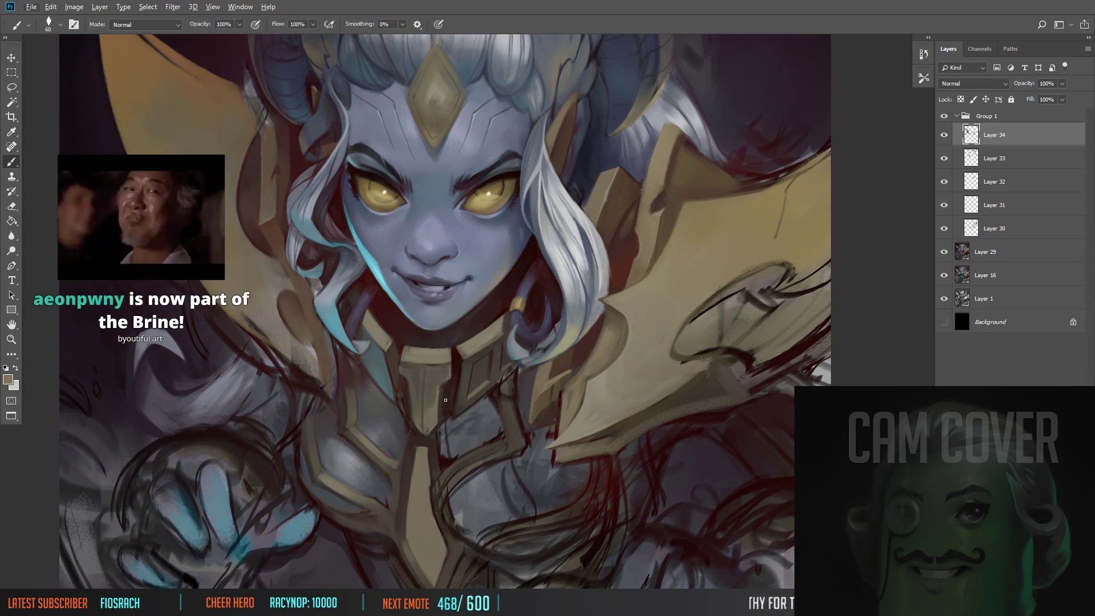
drag(602, 314, 499, 266)
key(bracketright)
alt+click(500, 266)
key(bracketleft)
key(bracketleft)
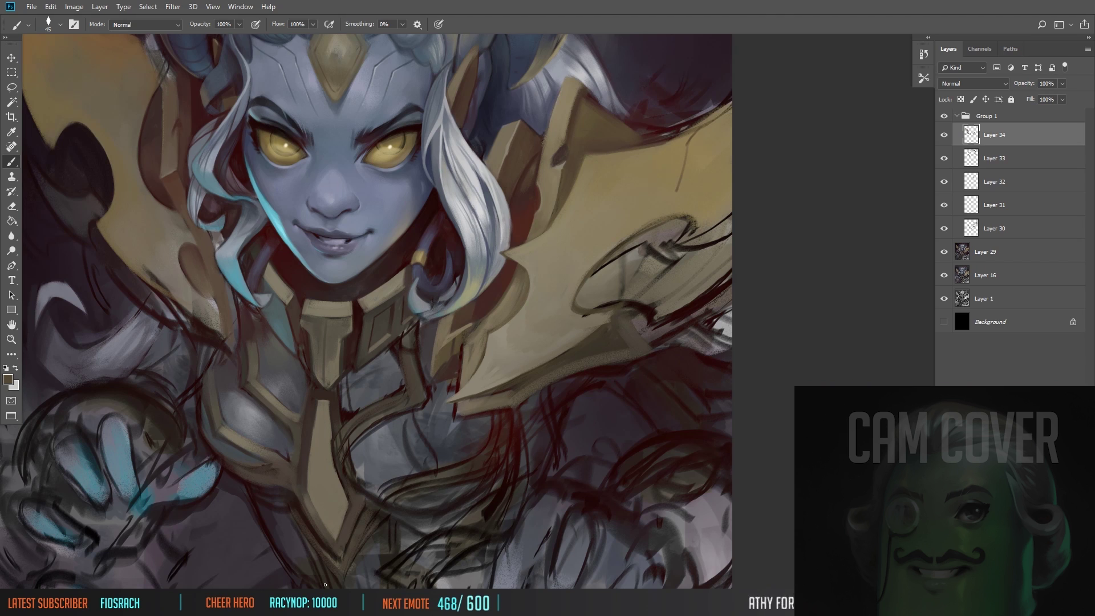
key(bracketleft)
alt+click(451, 328)
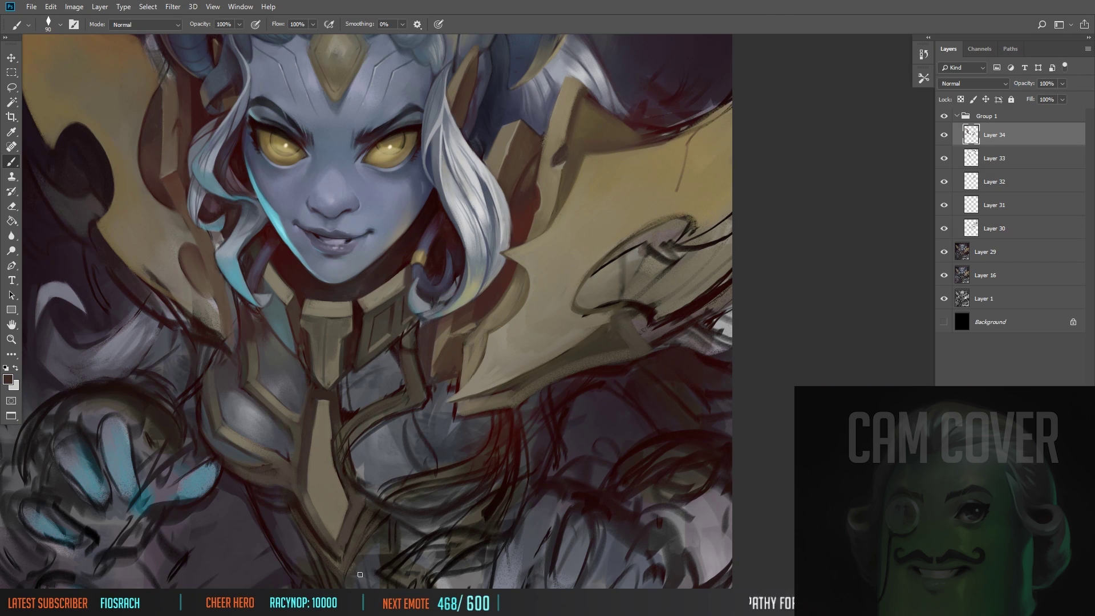
drag(450, 331, 453, 365)
Step: Paint a dark red stroke into the hair beside the cheek
alt+click(357, 438)
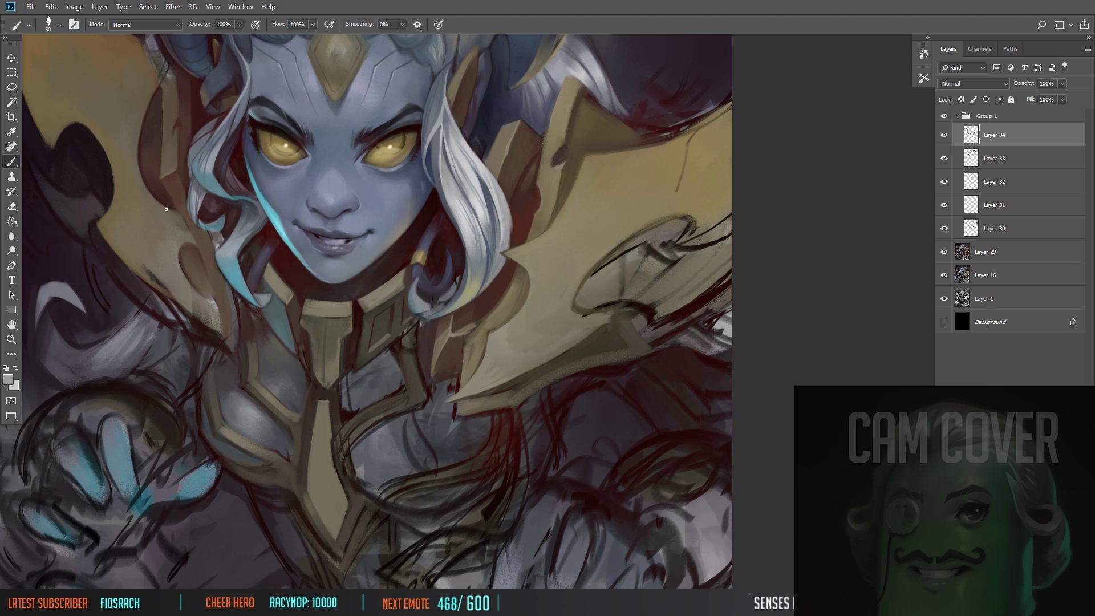
drag(206, 432, 211, 409)
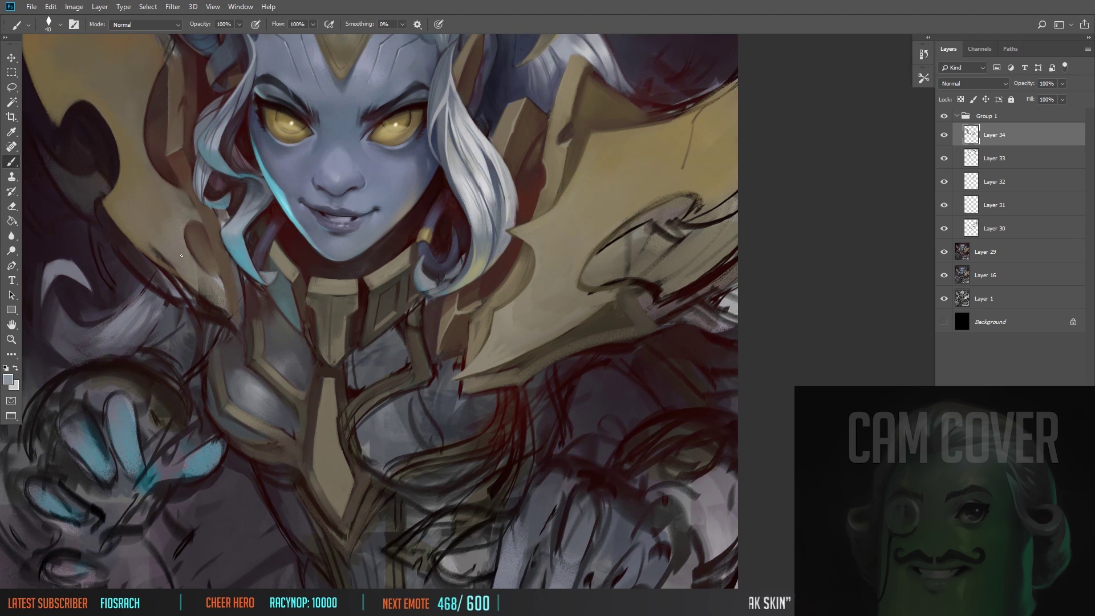
alt+click(250, 229)
drag(250, 229, 253, 251)
drag(321, 116, 335, 114)
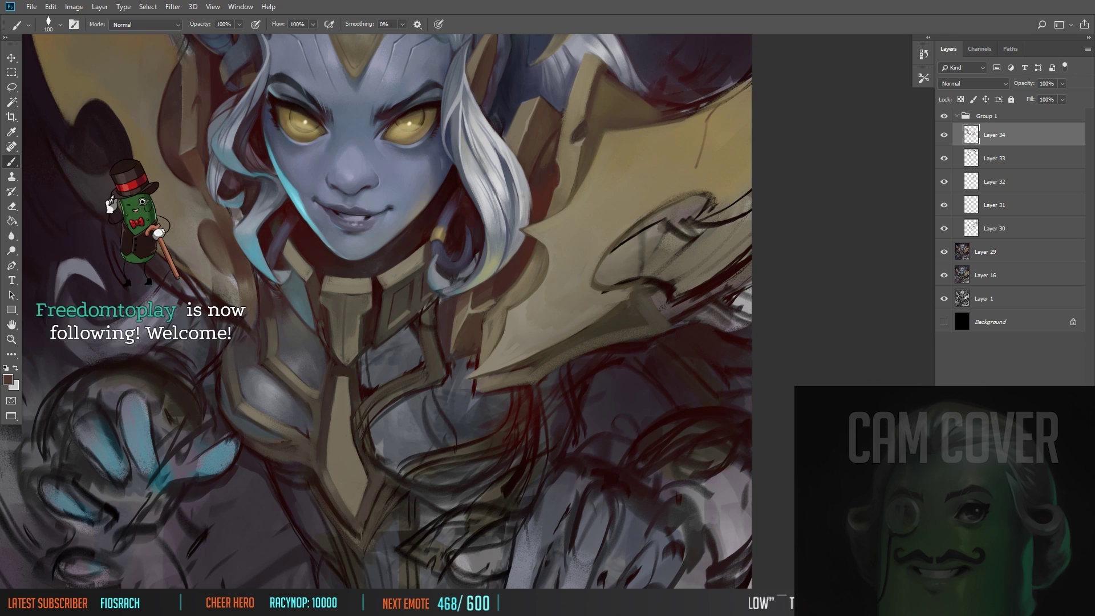
Step: Add dark line strokes into the hair and along the collar edge
key(bracketleft)
key(bracketleft)
key(bracketleft)
key(bracketleft)
drag(120, 387, 154, 478)
drag(259, 285, 274, 302)
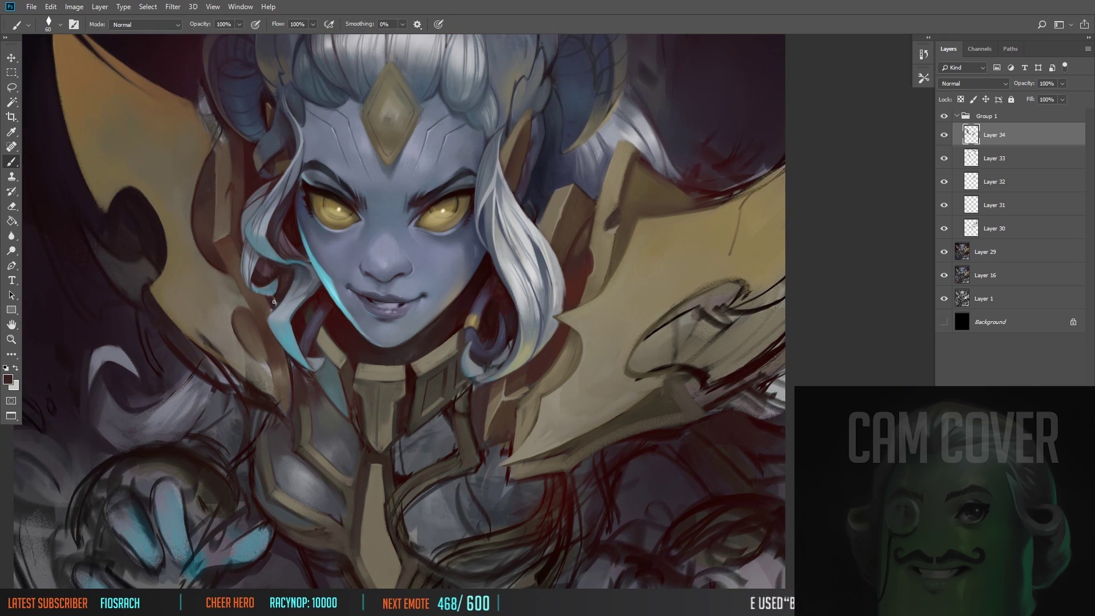
key(bracketright)
key(bracketright)
alt+click(207, 341)
mouse_move(228, 268)
mouse_down()
mouse_move(260, 342)
mouse_move(240, 380)
mouse_up()
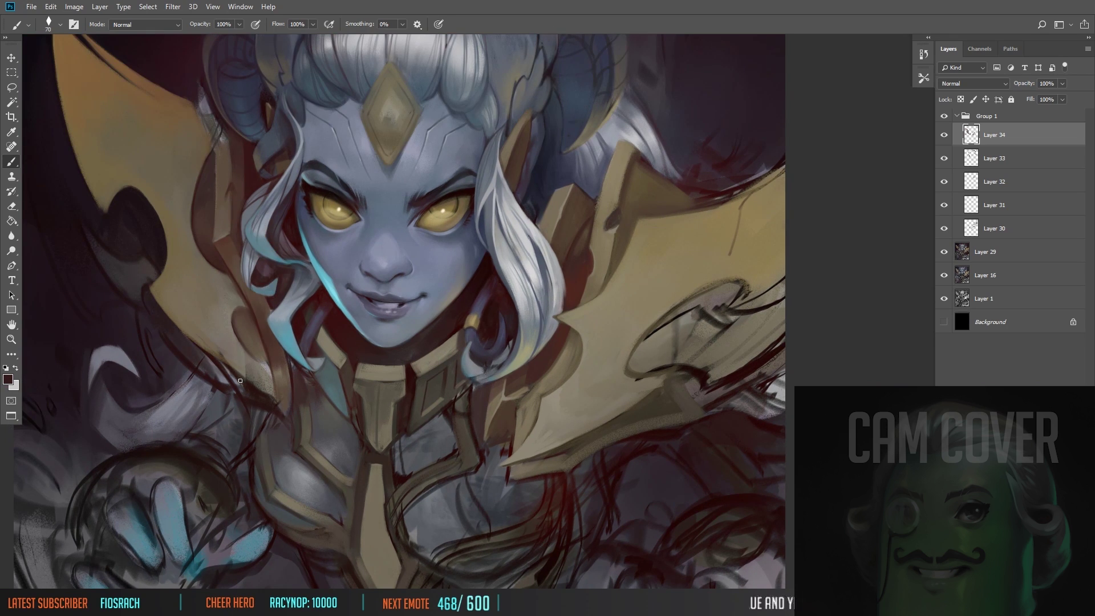
Step: Zoom out to review the hair and collar line work, then shrink the brush for finer detail
key(ctrl+minus)
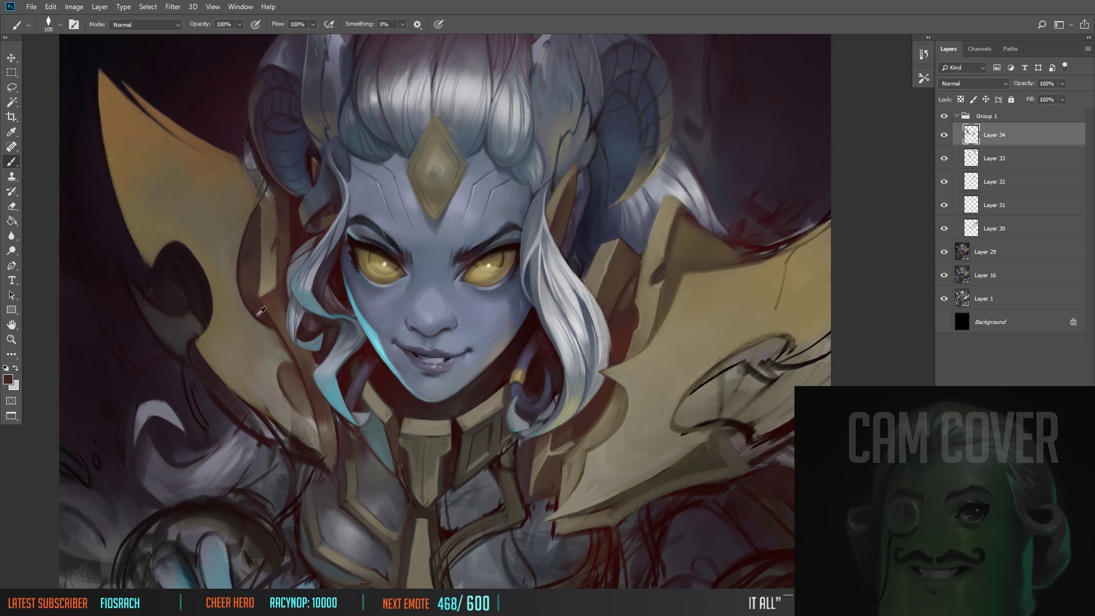
key(ctrl+minus)
key(ctrl+plus)
key(b)
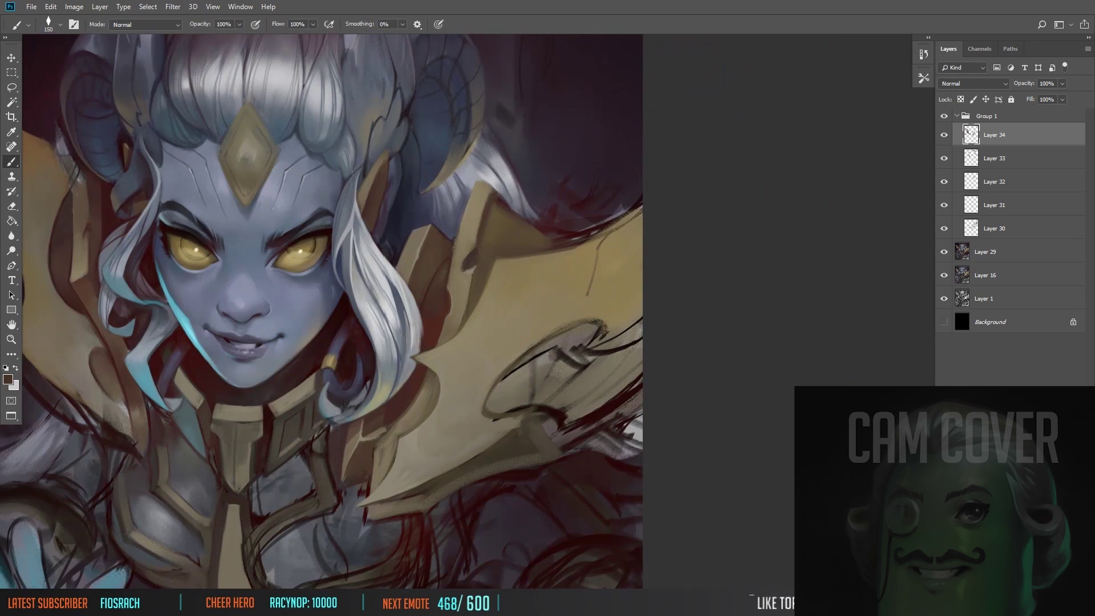
drag(246, 297, 340, 298)
key(bracketleft)
key(bracketleft)
key(bracketleft)
key(bracketleft)
key(bracketleft)
key(bracketleft)
key(bracketleft)
key(bracketleft)
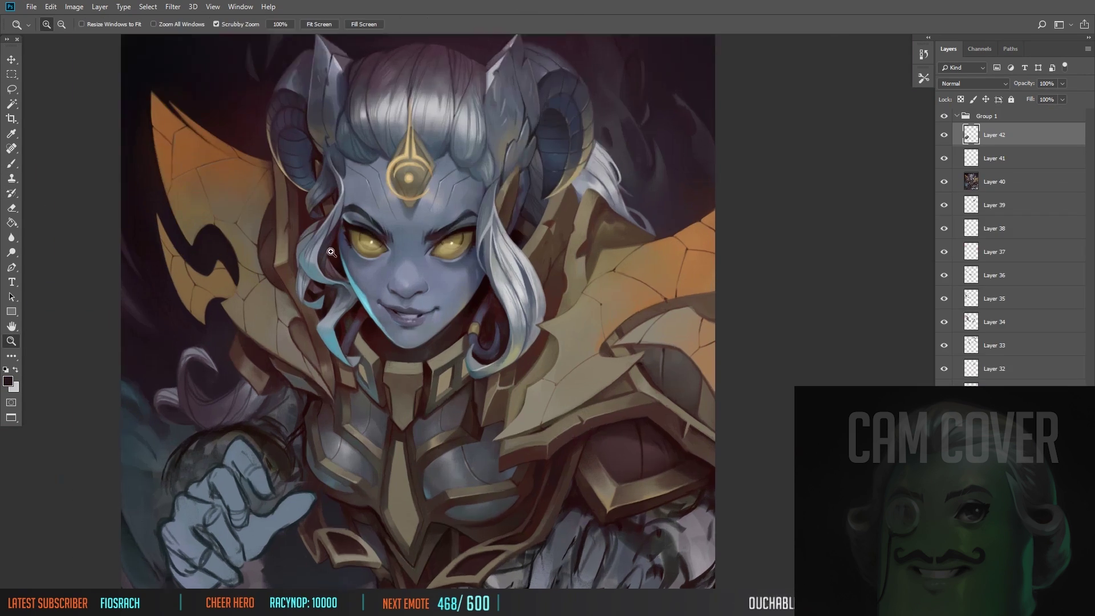
Step: On a new layer, paint cyan highlight strokes down the finger
key(ctrl+shift+alt+n)
key(ctrl+plus)
key(ctrl+plus)
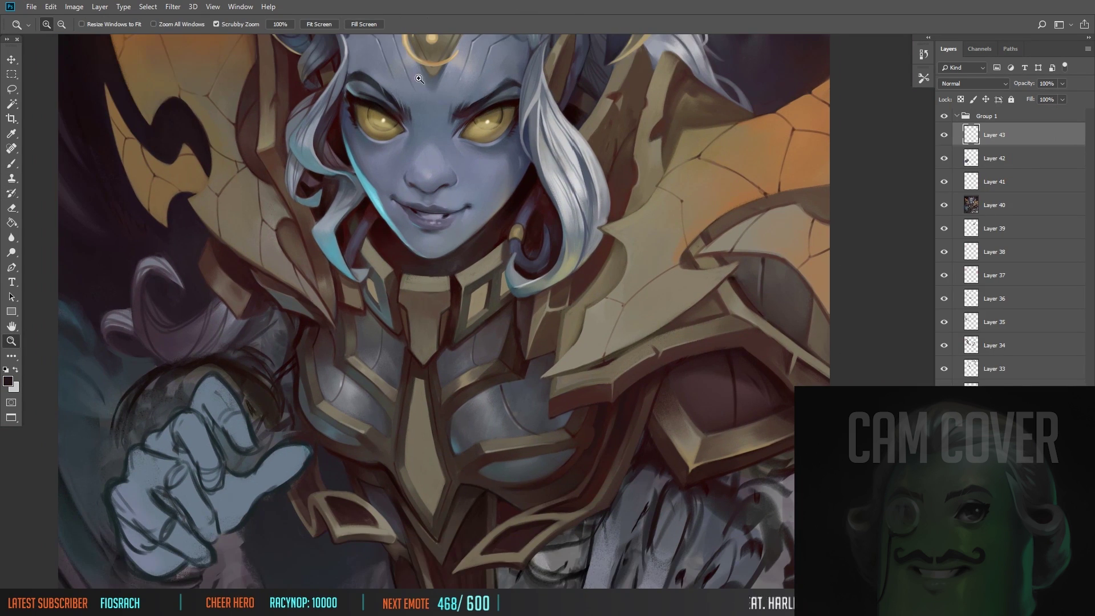
key(b)
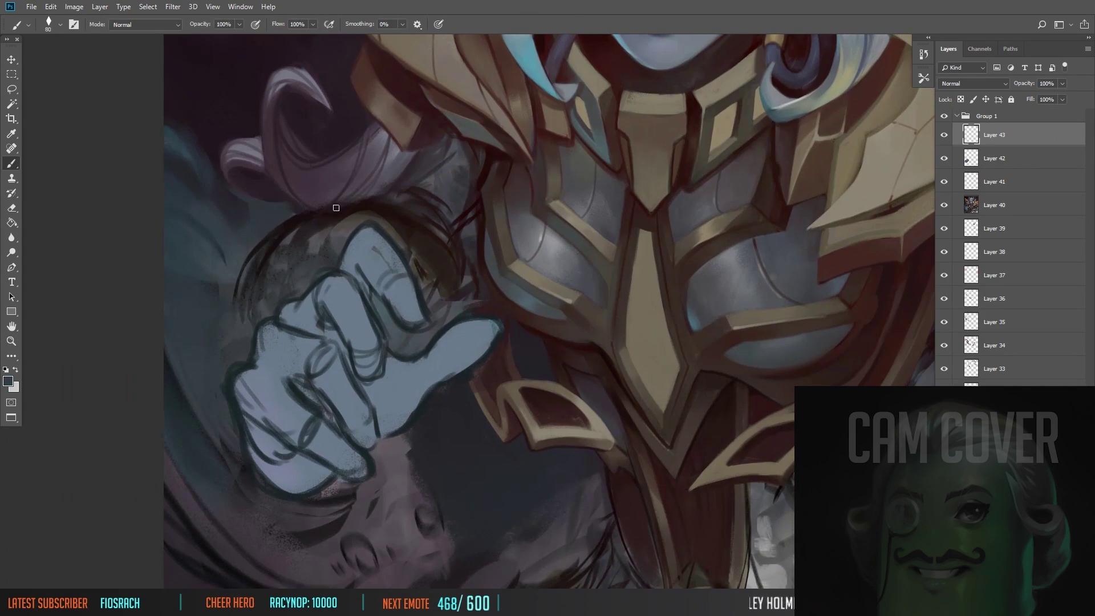
alt+click(371, 256)
drag(359, 240, 377, 285)
mouse_move(394, 228)
mouse_down()
mouse_move(417, 274)
mouse_move(419, 322)
mouse_move(394, 336)
mouse_up()
Step: Paint dark brown shadows around the finger and thumb
alt+click(402, 278)
mouse_move(434, 286)
mouse_down()
mouse_move(422, 348)
mouse_move(445, 336)
mouse_up()
alt+click(382, 275)
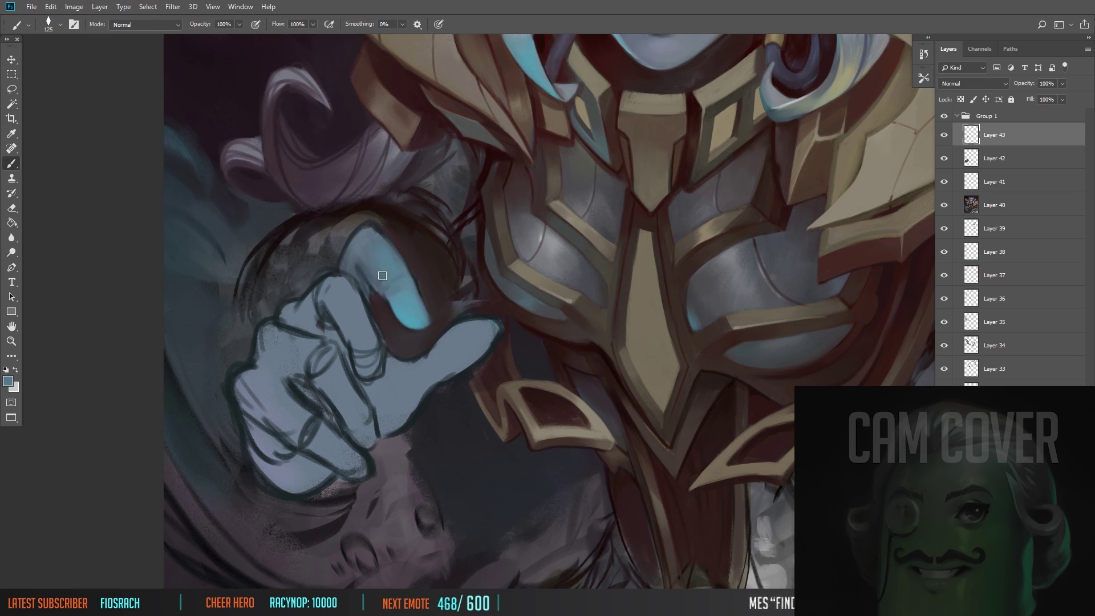
key(ctrl+shift+e)
key(ctrl+z)
key(ctrl+0)
key(ctrl+plus)
key(ctrl+plus)
Step: Cover the finger lines with light blue-grey skin paint
key(h)
key(bracketleft)
alt+click(578, 388)
key(bracketleft)
alt+click(578, 389)
drag(578, 389, 569, 389)
Step: Repaint strokes on the hand with a dark blue-grey sampled from it
alt+click(529, 349)
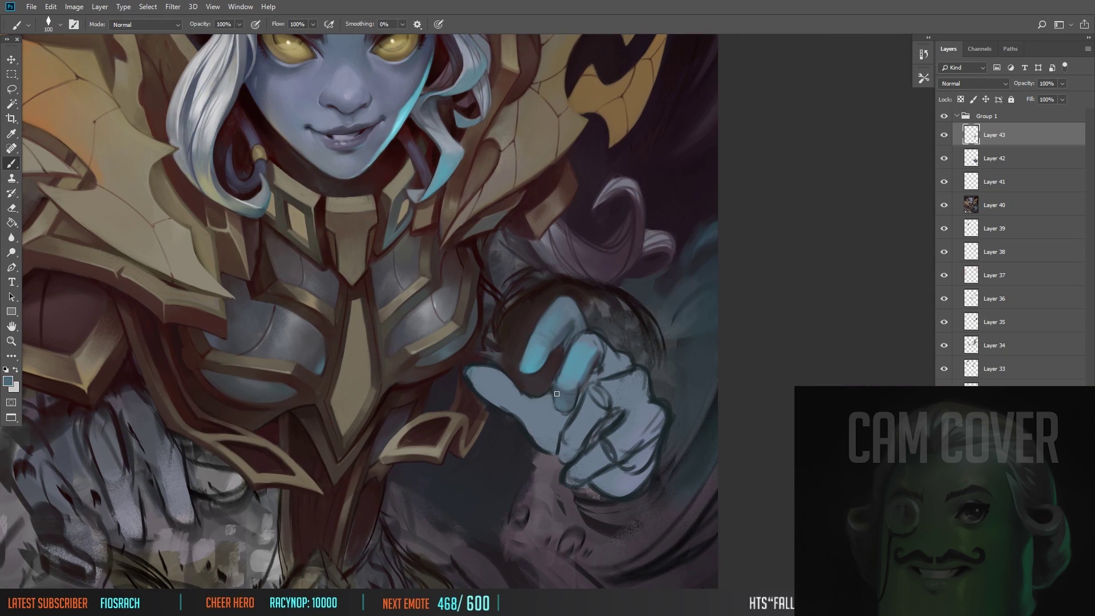
key(bracketright)
key(bracketright)
drag(658, 312, 633, 352)
key(bracketleft)
key(bracketleft)
key(bracketleft)
key(bracketleft)
key(bracketleft)
alt+click(558, 375)
mouse_move(547, 433)
mouse_down()
mouse_move(533, 459)
mouse_move(565, 408)
mouse_move(577, 415)
mouse_up()
Step: Paint dark outline strokes around the orb and hand
alt+click(544, 451)
alt+click(587, 394)
key(bracketright)
key(bracketright)
key(bracketright)
key(bracketright)
scroll(495, 287, up, 4)
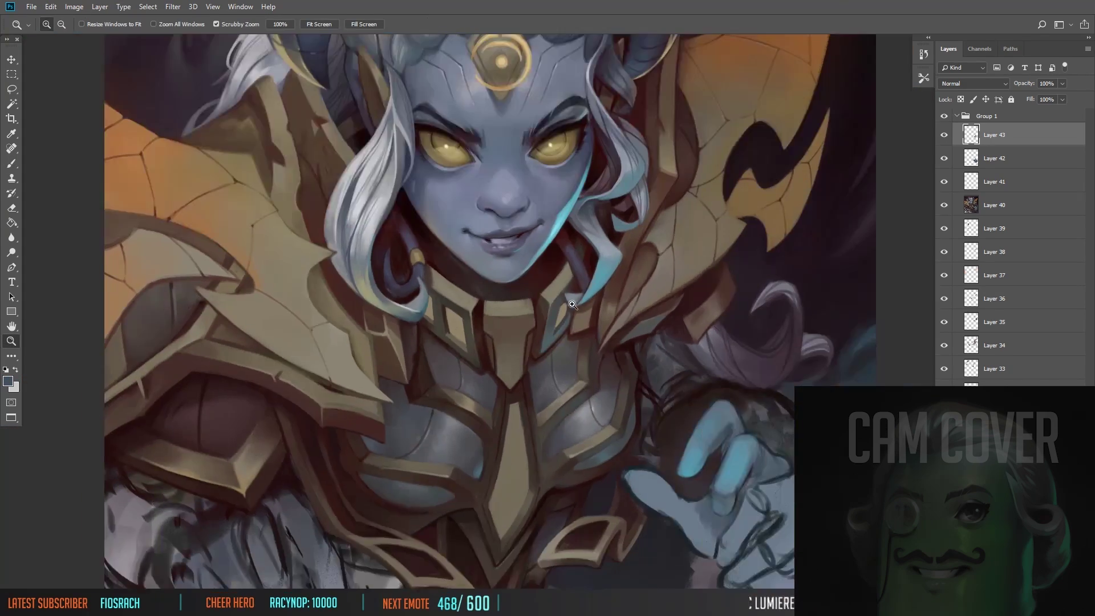
alt+click(495, 287)
key(bracketleft)
key(bracketleft)
key(bracketleft)
key(bracketleft)
key(bracketleft)
key(bracketleft)
key(bracketleft)
key(bracketleft)
key(bracketleft)
scroll(380, 388, down, 2)
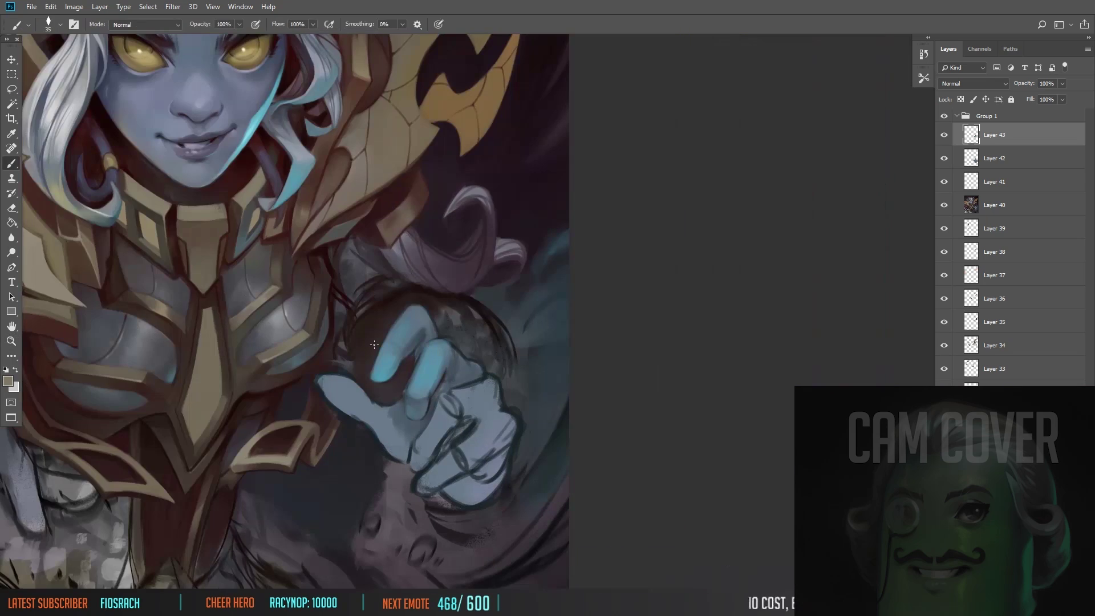
alt+click(462, 382)
key(bracketright)
key(bracketright)
key(bracketright)
key(bracketright)
mouse_move(474, 366)
mouse_down()
mouse_move(457, 320)
mouse_move(476, 347)
mouse_move(448, 385)
mouse_move(442, 436)
mouse_up()
Step: Enlarge the image's pixel dimensions through Image Size
alt+click(443, 411)
key(bracketright)
key(bracketright)
key(bracketright)
key(bracketright)
key(bracketright)
key(bracketright)
key(ctrl+alt+i)
click(688, 298)
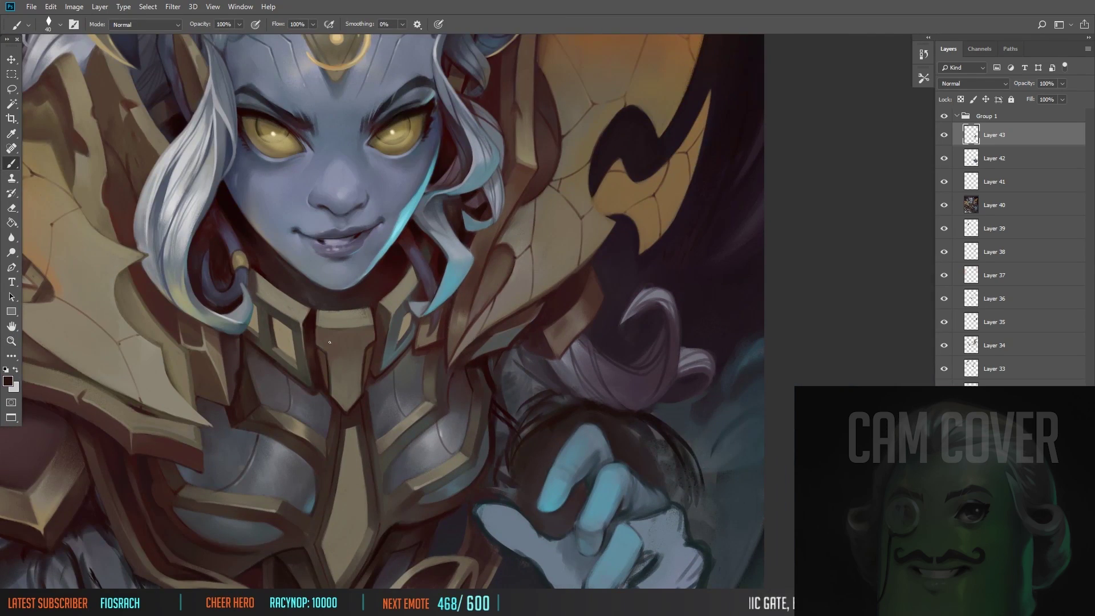
Step: Flip the canvas horizontally to check the drawing, then flip it back
key(ctrl+0)
key(ctrl+plus)
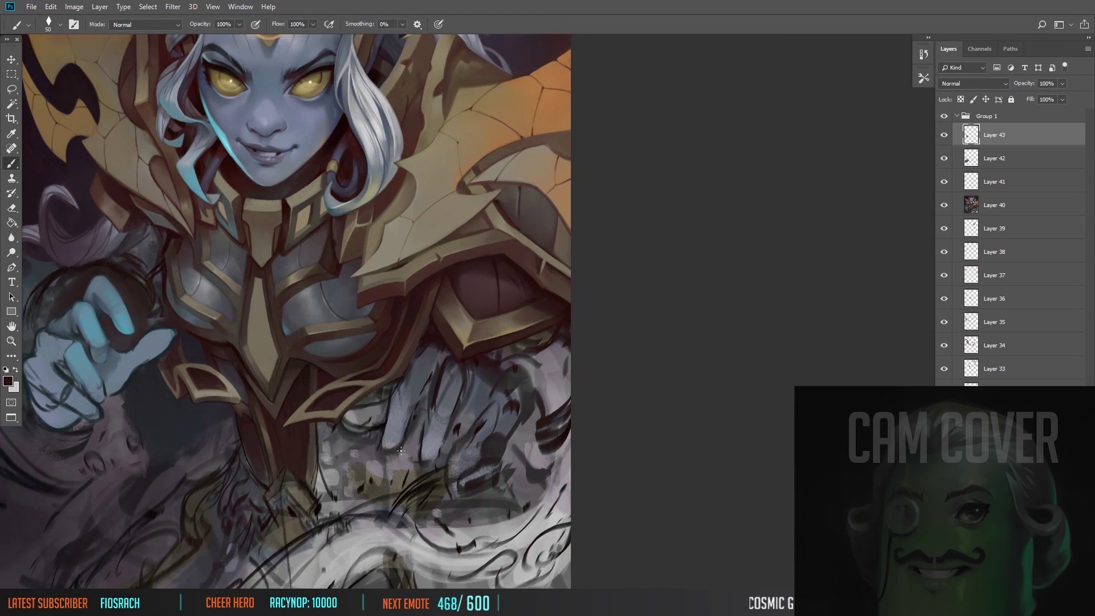
drag(296, 271, 365, 271)
drag(171, 142, 103, 141)
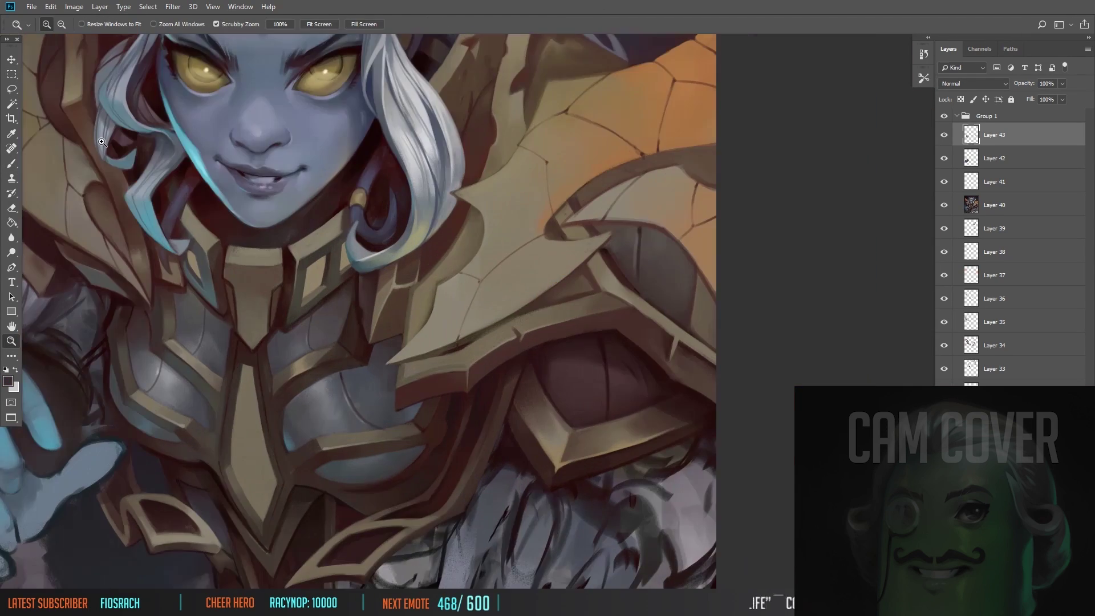
key(h)
key(b)
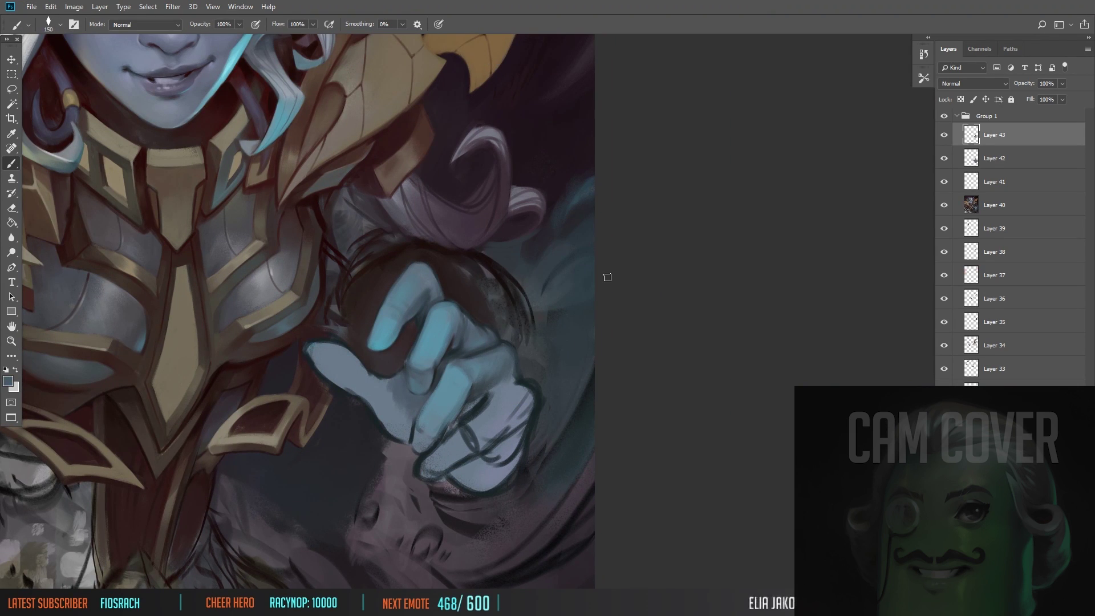
Step: Paint blue-grey strokes over the fingers with a smaller brush
key(bracketleft)
key(bracketleft)
alt+click(478, 397)
drag(456, 419, 470, 391)
mouse_move(419, 422)
mouse_down()
mouse_move(445, 426)
mouse_move(443, 366)
mouse_move(485, 392)
mouse_up()
alt+click(448, 424)
key(bracketleft)
key(bracketleft)
key(bracketleft)
key(bracketleft)
key(bracketleft)
Step: Add empty Layer 44 and fit the whole painting on screen
key(z)
key(ctrl+shift+alt+n)
key(ctrl+0)
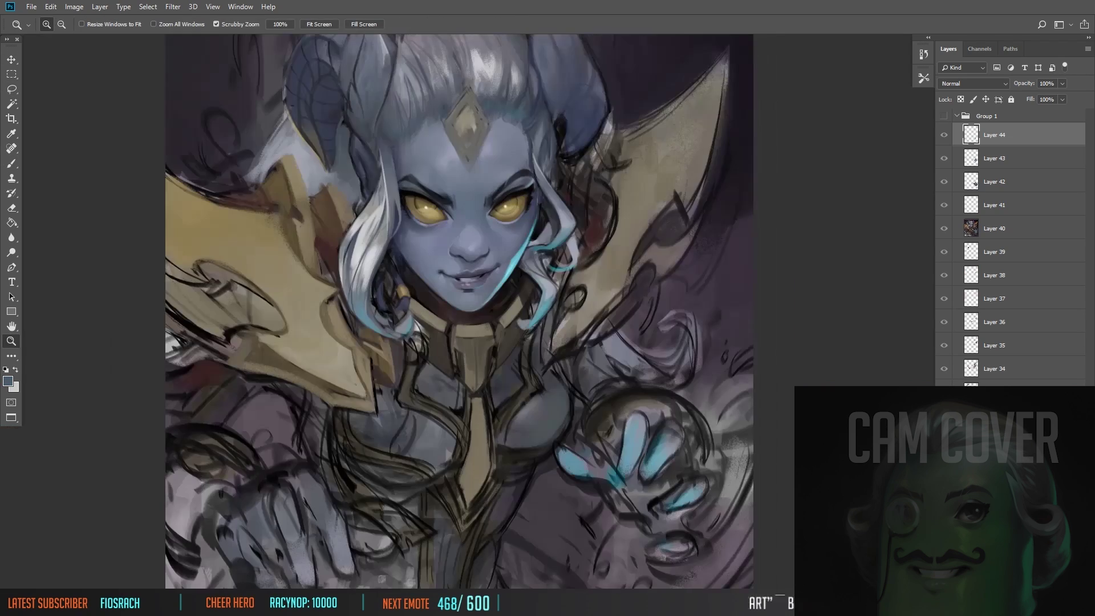
Step: Show Group 1 and paint light blue-grey strokes near the fingers
click(944, 116)
scroll(459, 311, down, 2)
key(ctrl+plus)
key(ctrl+plus)
key(b)
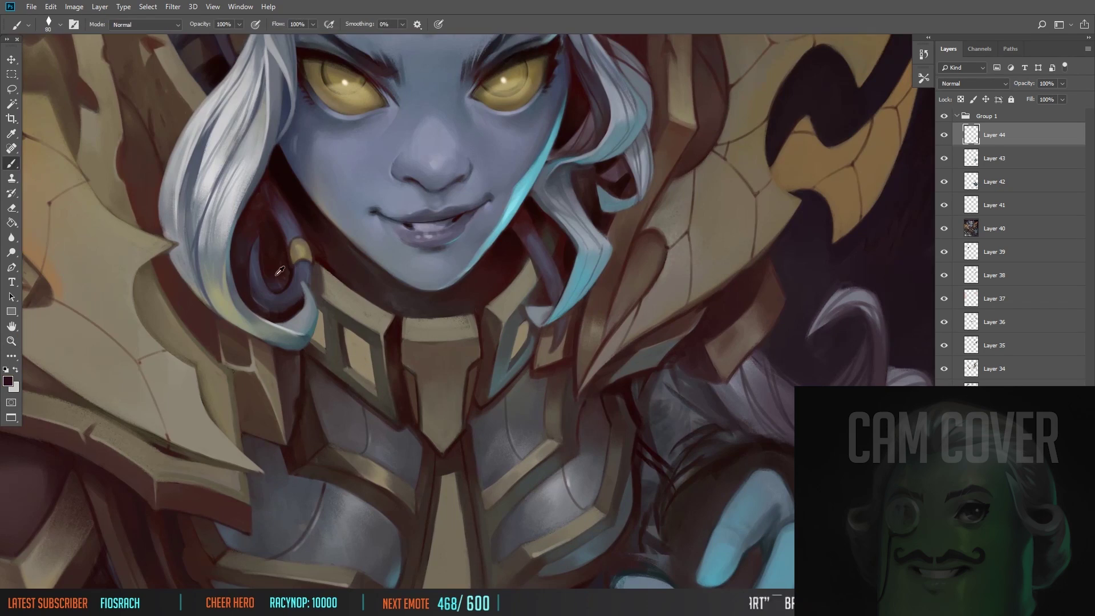
drag(541, 182, 441, 316)
alt+click(442, 316)
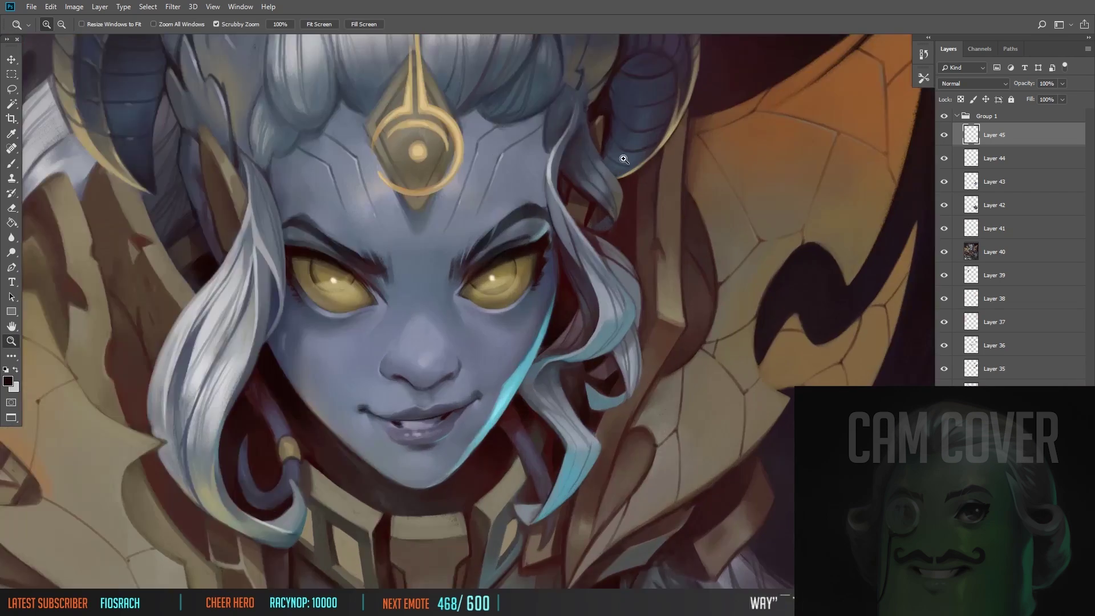
click(398, 288)
alt+click(398, 288)
key(b)
mouse_move(398, 288)
mouse_down()
mouse_move(366, 259)
mouse_move(244, 11)
mouse_up()
mouse_move(564, 319)
mouse_down()
mouse_move(599, 349)
mouse_move(611, 342)
mouse_up()
Step: Paint light blue strokes along the lower fingers
alt+click(520, 428)
mouse_move(520, 428)
mouse_down()
mouse_move(542, 399)
mouse_move(587, 377)
mouse_up()
drag(576, 414, 596, 365)
key(z)
alt+click(205, 231)
click(322, 259)
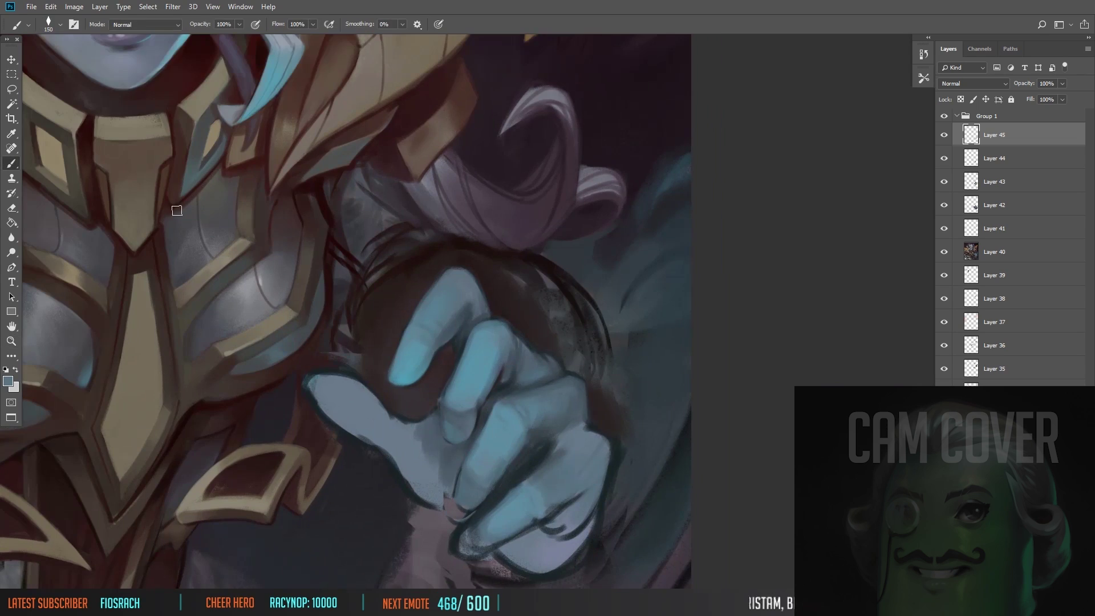
click(322, 259)
key(b)
alt+click(558, 399)
Step: Repaint the lower thumb and fingertips in blue-grey to smooth them
key(bracketleft)
key(bracketleft)
key(bracketleft)
key(bracketleft)
key(bracketleft)
key(bracketleft)
key(bracketleft)
key(bracketleft)
key(bracketleft)
key(bracketleft)
key(bracketleft)
key(bracketleft)
drag(561, 410, 450, 285)
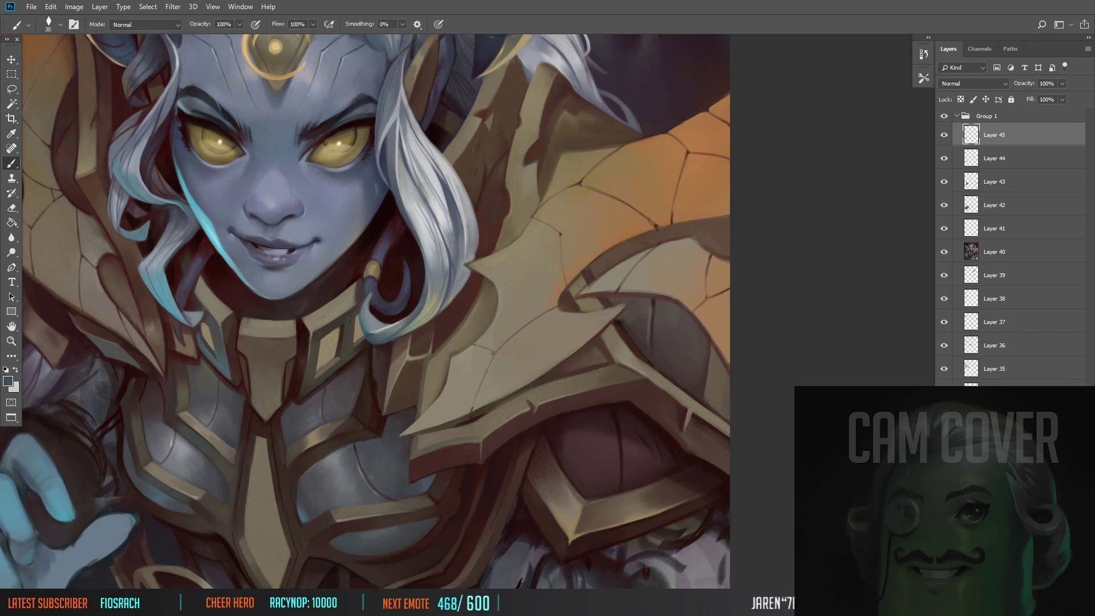
drag(476, 36, 346, 22)
key(z)
alt+click(393, 285)
click(394, 285)
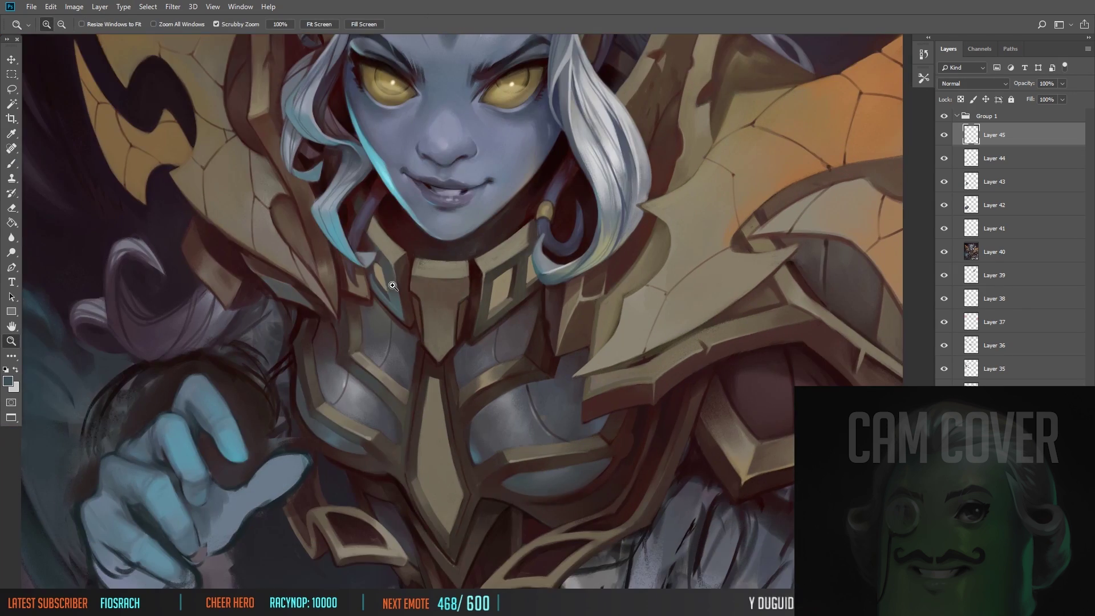
drag(393, 286, 564, 114)
key(b)
drag(390, 333, 399, 302)
key(bracketright)
drag(274, 349, 334, 377)
mouse_move(342, 296)
mouse_down()
mouse_move(411, 342)
mouse_move(420, 305)
mouse_up()
Step: Smooth the thumb tip and its outline with sampled blue-grey
alt+click(356, 342)
key(bracketleft)
key(bracketleft)
key(bracketleft)
key(bracketleft)
drag(468, 254, 448, 282)
alt+click(468, 229)
key(bracketright)
key(bracketright)
key(bracketright)
key(bracketright)
key(bracketright)
key(bracketleft)
key(bracketleft)
key(bracketleft)
key(bracketleft)
key(bracketleft)
key(bracketleft)
drag(334, 207, 305, 249)
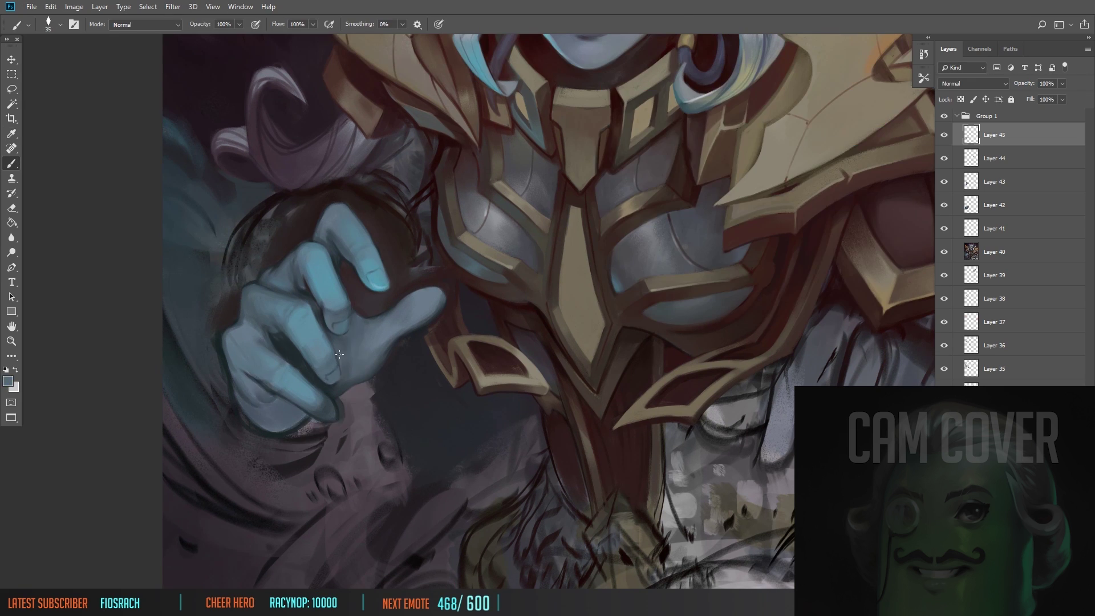
Step: Frame the face and hand, then paint dark strokes beside the hand on a new layer
key(z)
key(ctrl+minus)
scroll(564, 311, up, 4)
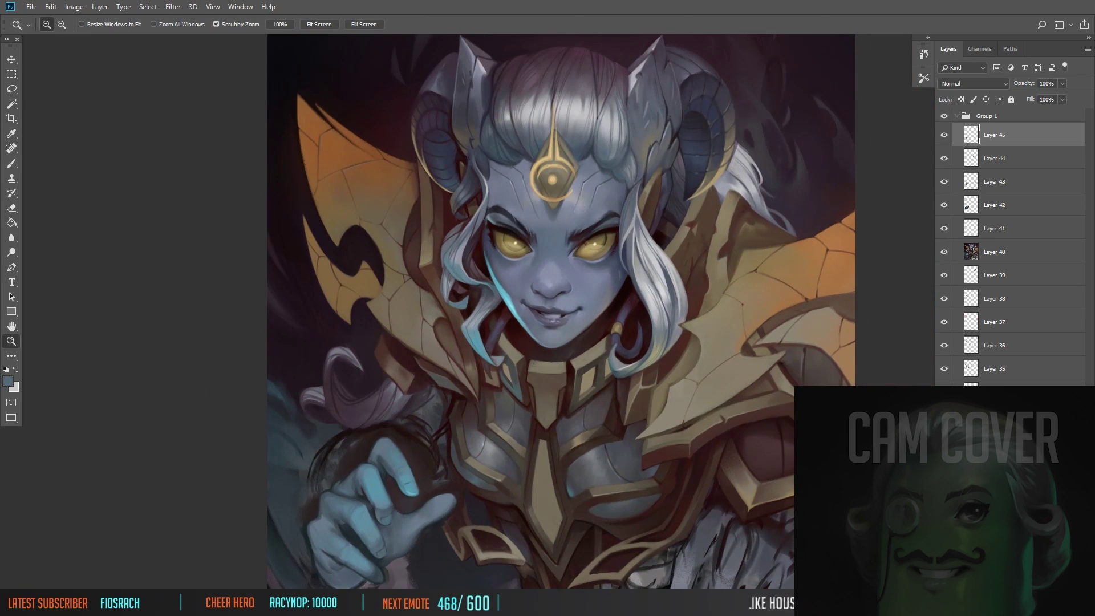
key(b)
drag(137, 238, 128, 244)
key(z)
scroll(546, 208, down, 5)
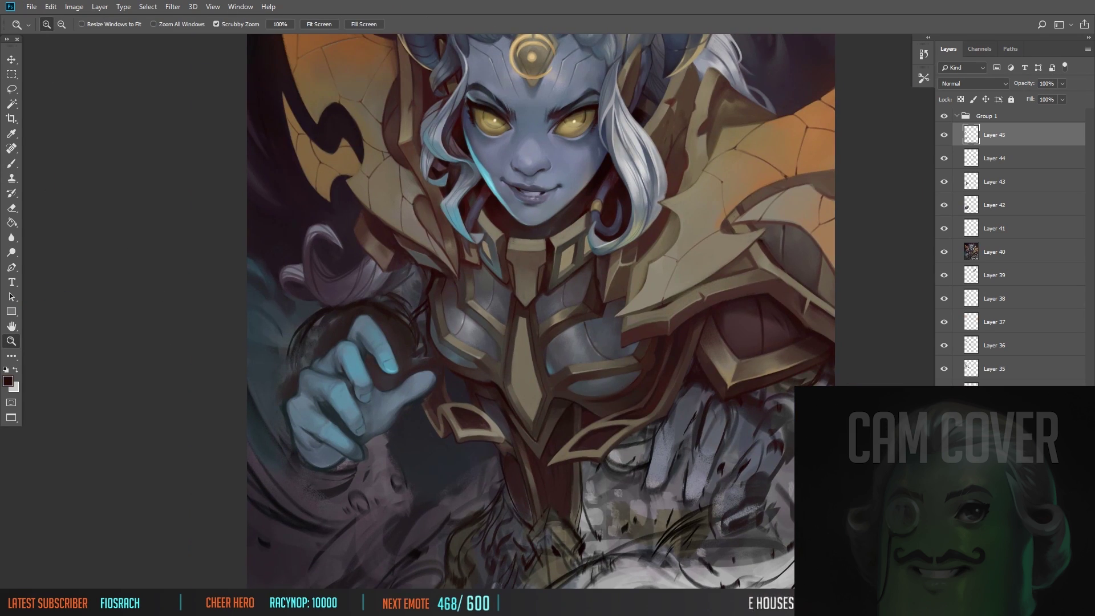
scroll(440, 281, up, 3)
key(b)
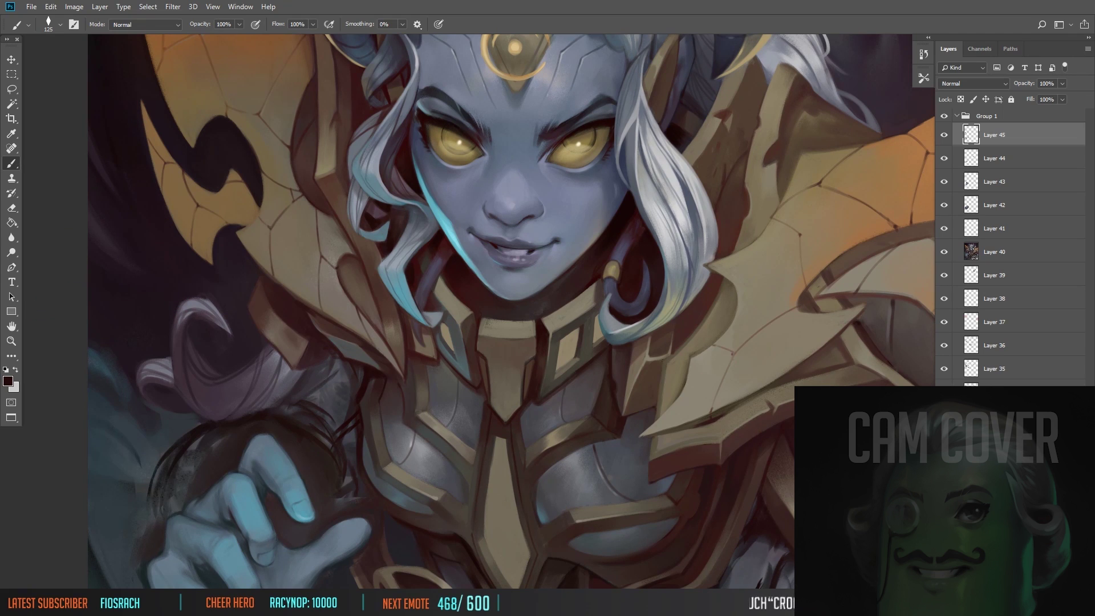
key(z)
scroll(409, 264, down, 3)
scroll(408, 265, up, 3)
scroll(408, 265, down, 2)
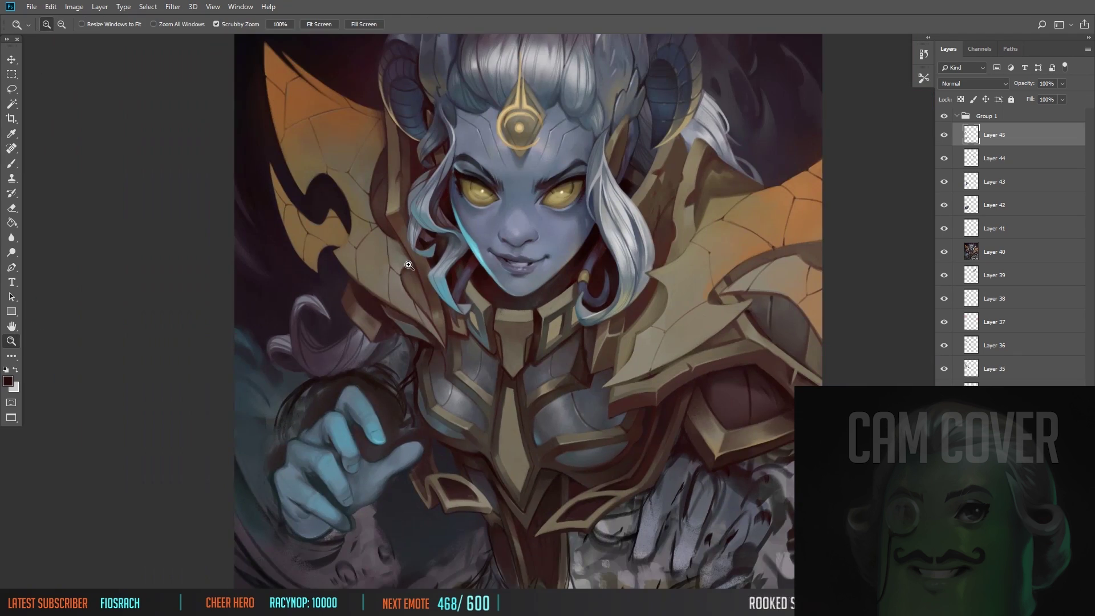
scroll(409, 264, down, 3)
key(b)
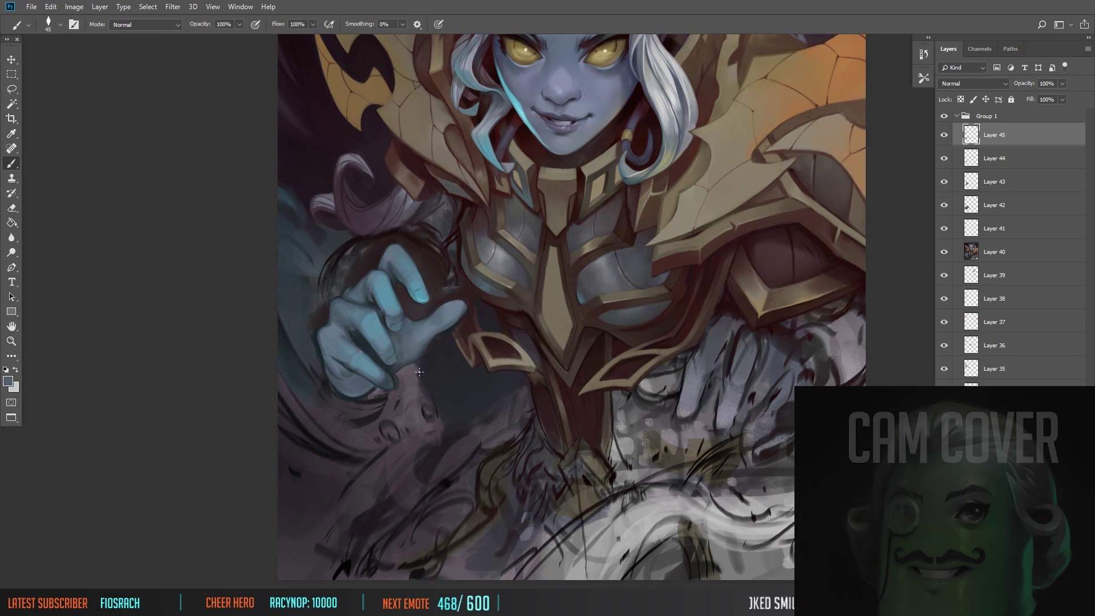
scroll(419, 371, down, 2)
key(ctrl+shift+alt+n)
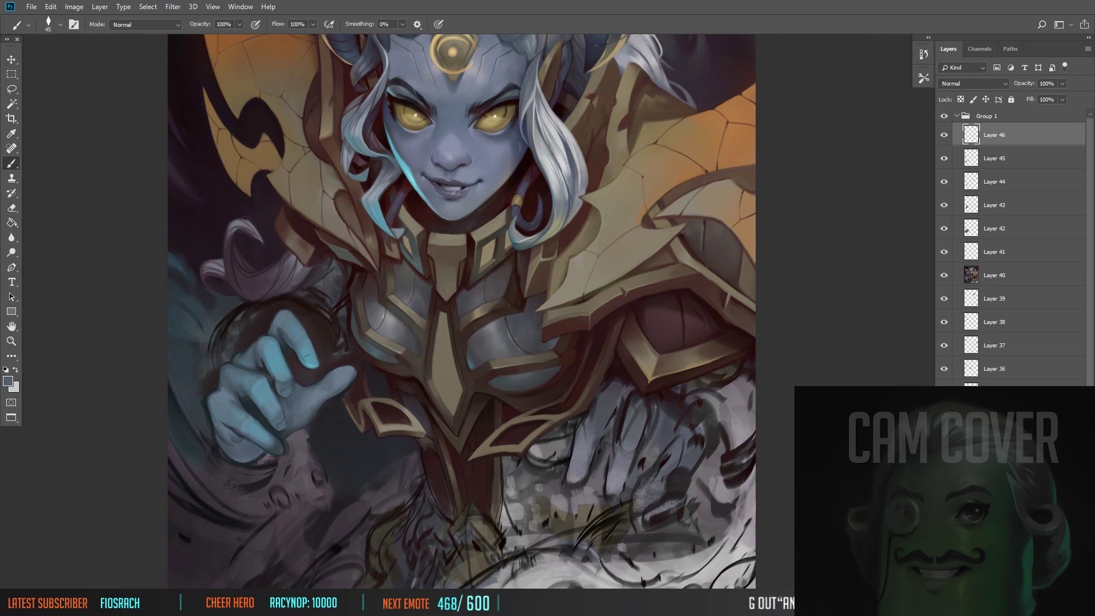
scroll(279, 234, up, 2)
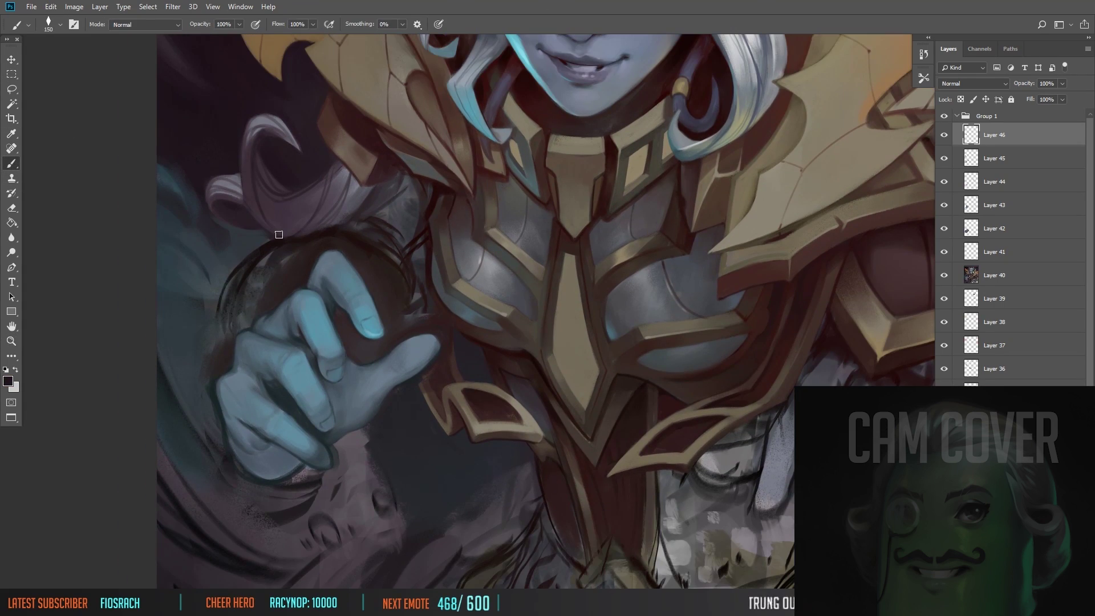
scroll(279, 235, down, 1)
mouse_move(222, 317)
mouse_down()
mouse_move(217, 365)
mouse_move(268, 416)
mouse_up()
Step: On fresh layers, paint dark strokes by the hand and a highlight on the orb with a larger brush
key(ctrl+shift+alt+n)
key(z)
key(ctrl+minus)
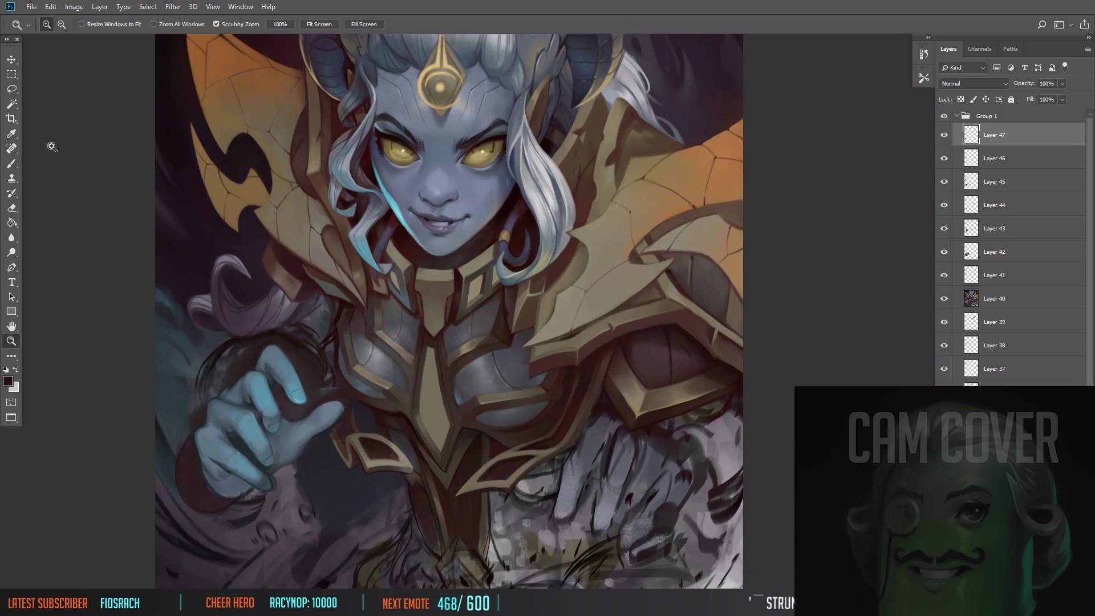
key(b)
key(ctrl+shift+alt+n)
key(bracketright)
key(bracketright)
drag(250, 213, 279, 254)
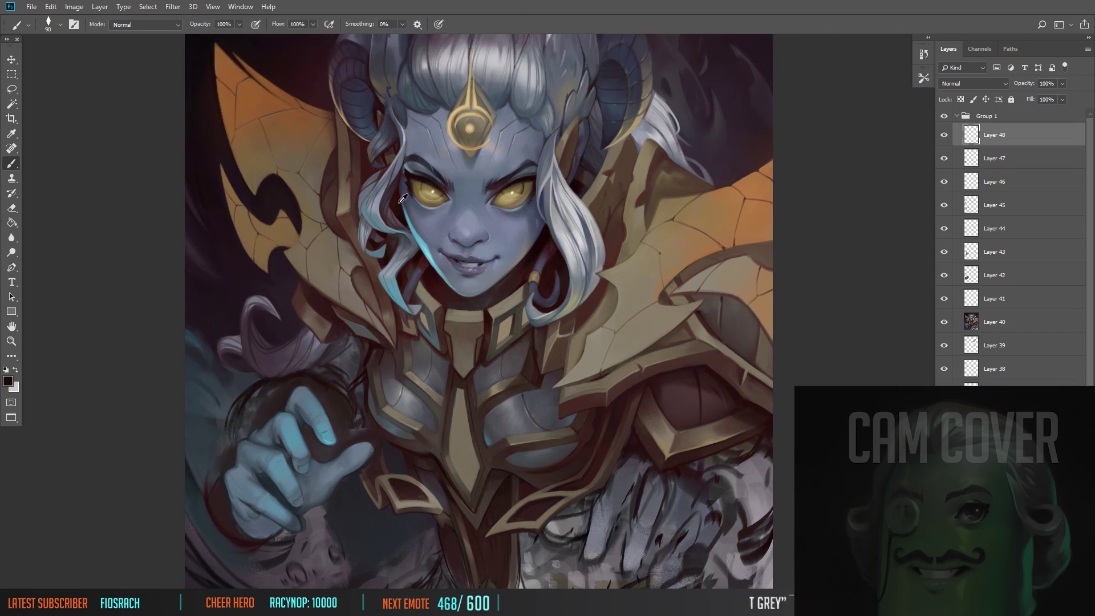
key(ctrl+shift+alt+n)
key(bracketright)
key(bracketright)
key(bracketright)
key(bracketright)
key(bracketright)
mouse_move(251, 422)
mouse_down()
mouse_move(197, 491)
mouse_move(194, 411)
mouse_move(260, 388)
mouse_up()
key(bracketright)
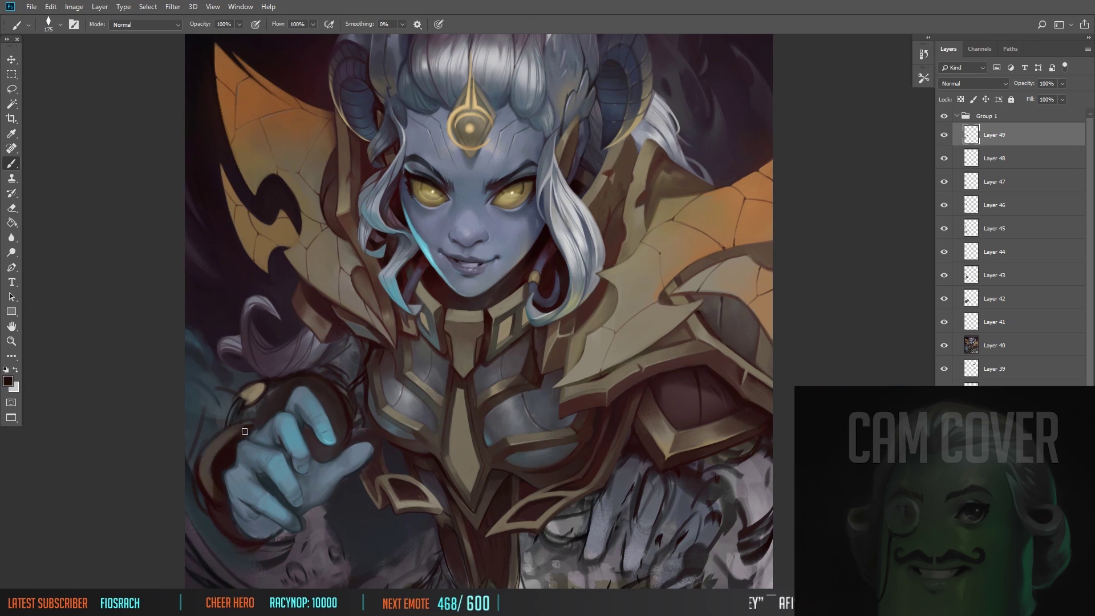
mouse_move(350, 167)
mouse_down()
mouse_move(339, 150)
mouse_move(344, 124)
mouse_up()
key(bracketright)
key(bracketright)
key(bracketright)
key(bracketright)
key(bracketright)
key(bracketright)
key(bracketright)
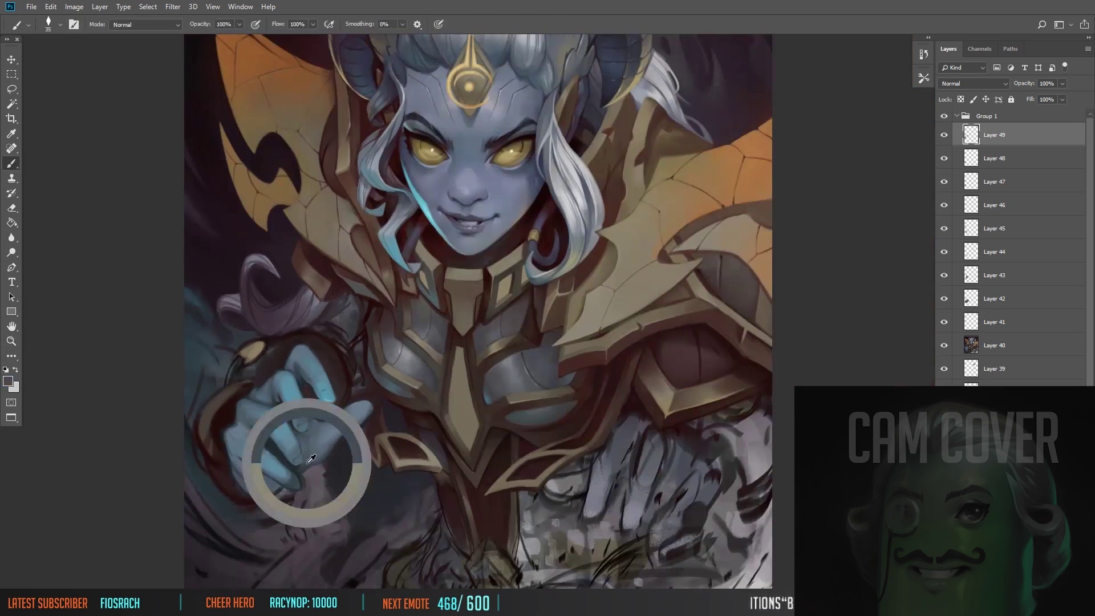
key(bracketright)
key(bracketright)
key(bracketright)
key(bracketright)
key(bracketright)
key(bracketright)
key(bracketright)
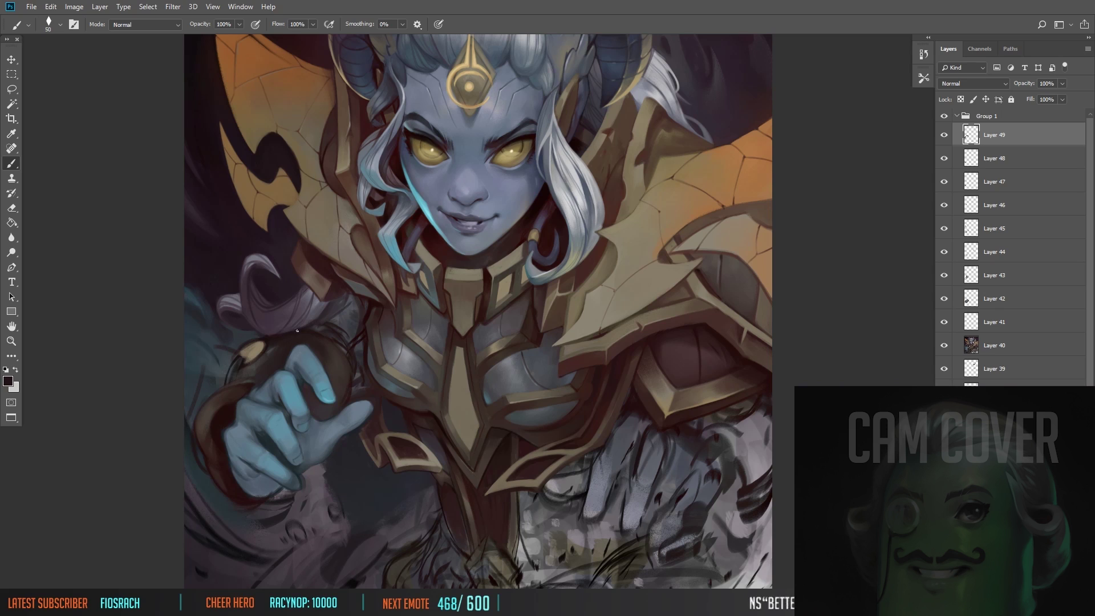
key(bracketright)
Step: Paint brown over the dark orb's edge and highlight, lighten it, and darken the nearby armour
alt+click(241, 388)
mouse_move(206, 408)
mouse_down()
mouse_move(233, 365)
mouse_move(258, 354)
mouse_up()
alt+click(272, 348)
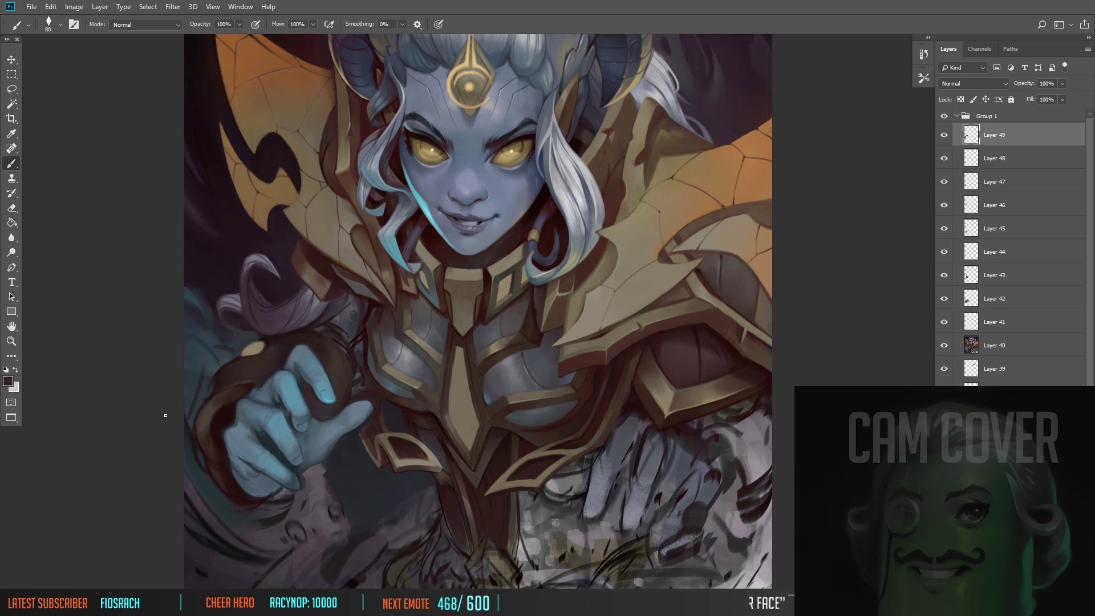
key(bracketleft)
key(bracketleft)
key(bracketleft)
key(bracketleft)
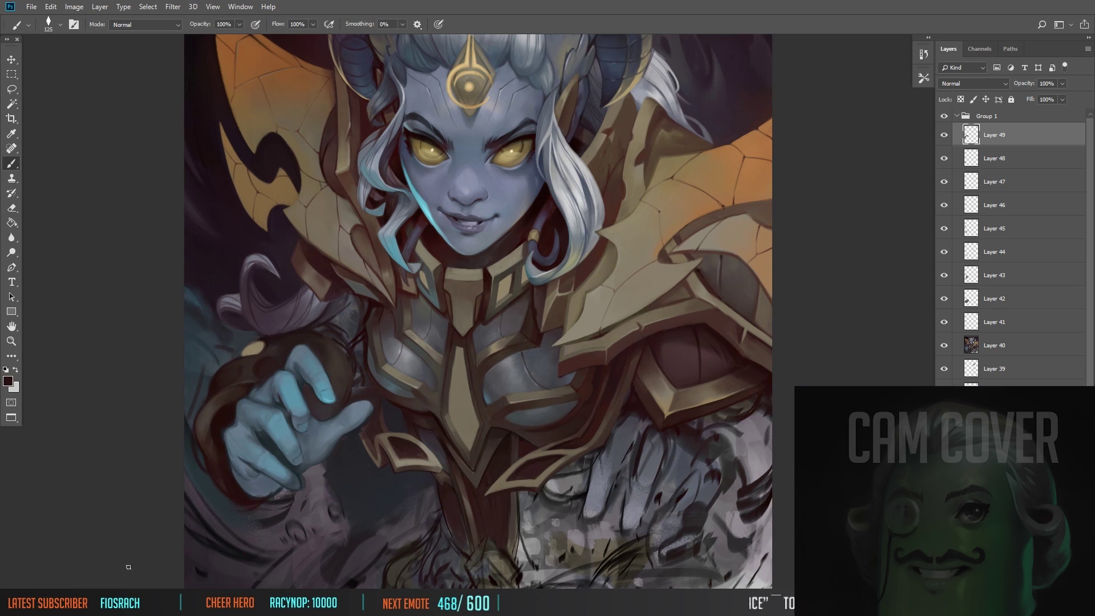
key(bracketright)
mouse_move(350, 395)
mouse_down()
mouse_move(337, 305)
mouse_move(359, 394)
mouse_up()
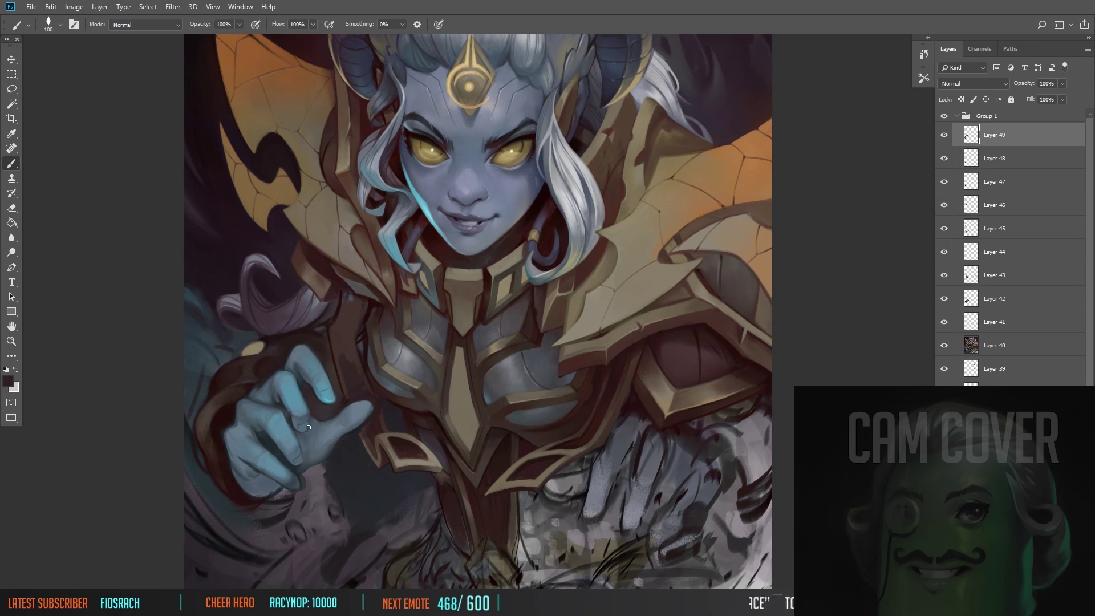
drag(349, 303, 353, 328)
key(bracketright)
key(bracketright)
key(bracketright)
key(bracketright)
key(bracketright)
key(bracketright)
key(bracketright)
key(bracketright)
alt+click(343, 381)
key(bracketleft)
key(bracketleft)
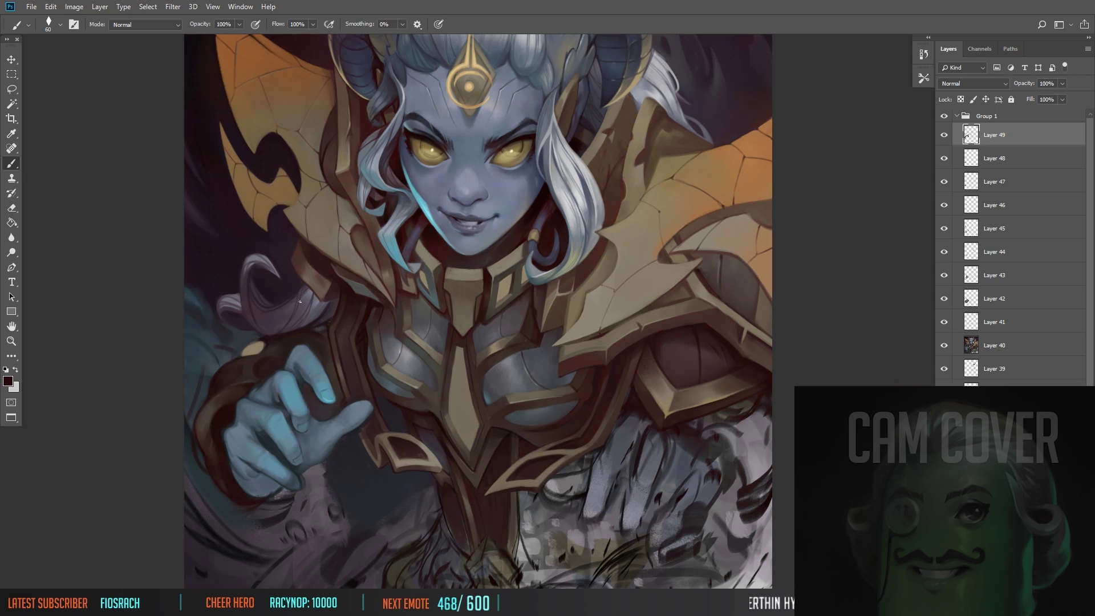
Step: Paint light-blue highlights along the fingers on a new layer
drag(373, 339, 328, 293)
key(ctrl+shift+alt+n)
mouse_move(272, 320)
mouse_down()
mouse_move(237, 424)
mouse_move(285, 376)
mouse_up()
key(ctrl+shift+alt+n)
scroll(400, 313, up, 2)
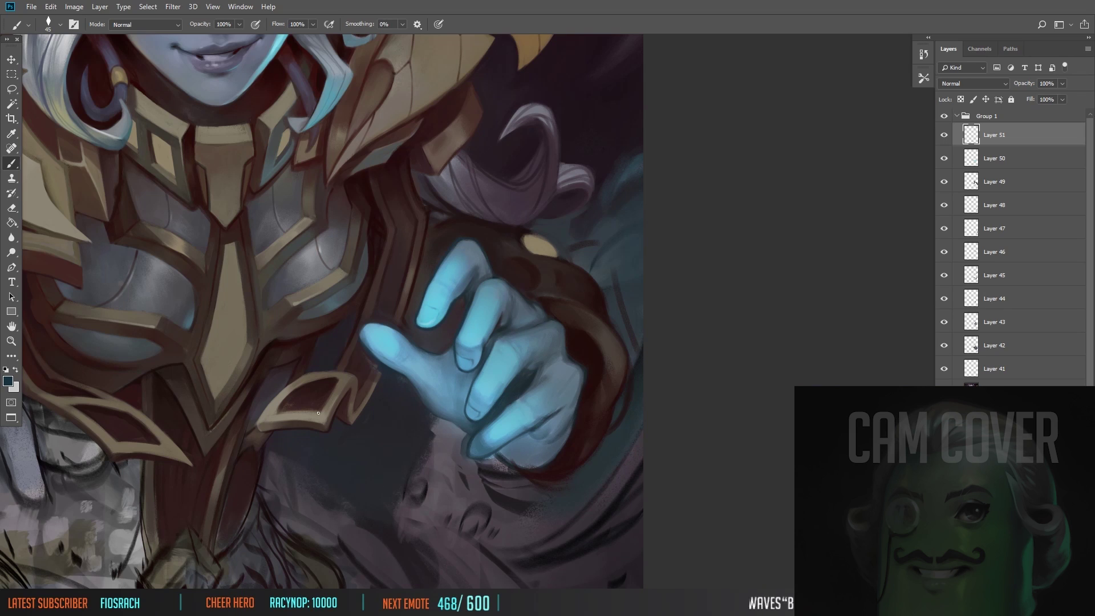
scroll(198, 305, down, 3)
scroll(386, 321, up, 3)
key(bracketleft)
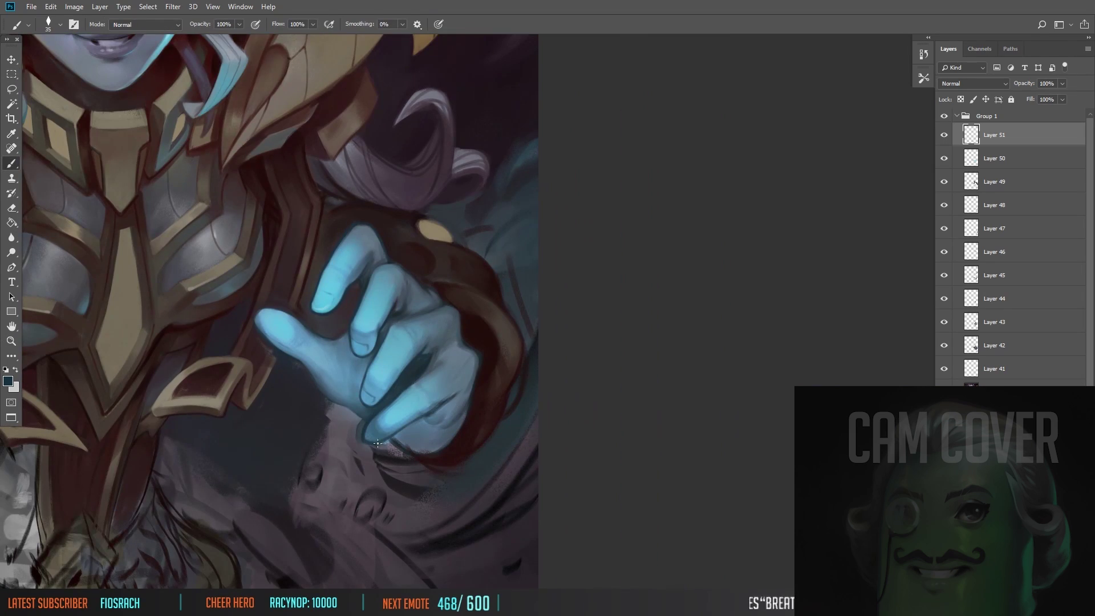
scroll(368, 401, down, 3)
scroll(400, 256, up, 3)
Step: Sample dark brown, cyan and navy from the painting and add a layer for glossy hand highlights
key(bracketright)
key(bracketright)
key(bracketright)
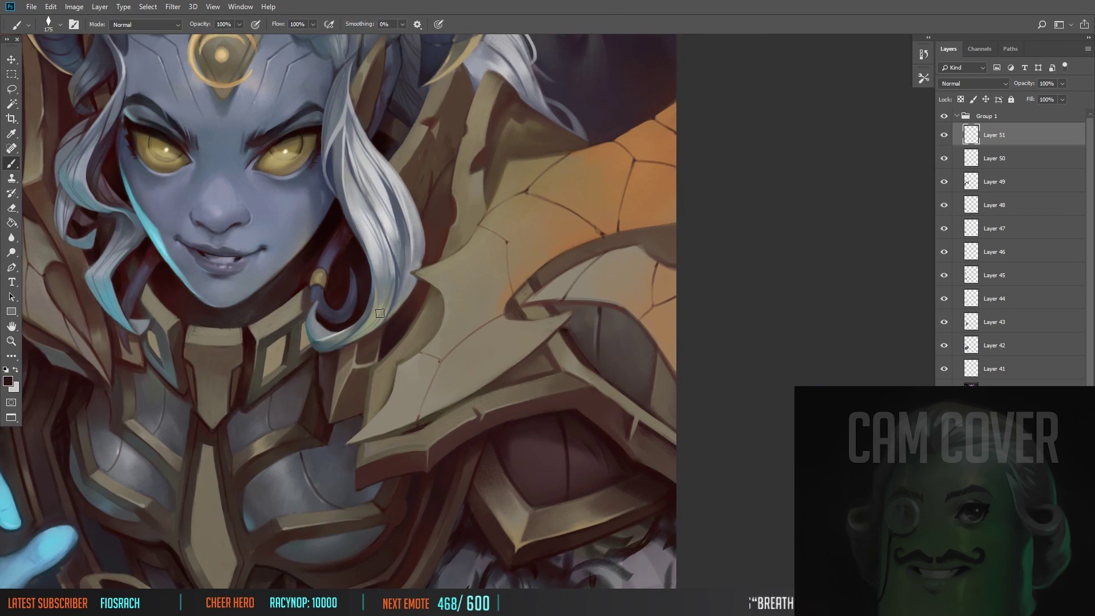
alt+click(446, 354)
drag(502, 319, 698, 246)
key(bracketleft)
key(bracketleft)
key(bracketleft)
key(bracketleft)
key(bracketleft)
key(bracketleft)
key(bracketleft)
key(bracketleft)
key(bracketleft)
key(bracketleft)
key(bracketleft)
scroll(286, 342, down, 3)
scroll(245, 399, up, 3)
key(ctrl+shift+alt+n)
alt+click(245, 363)
key(bracketright)
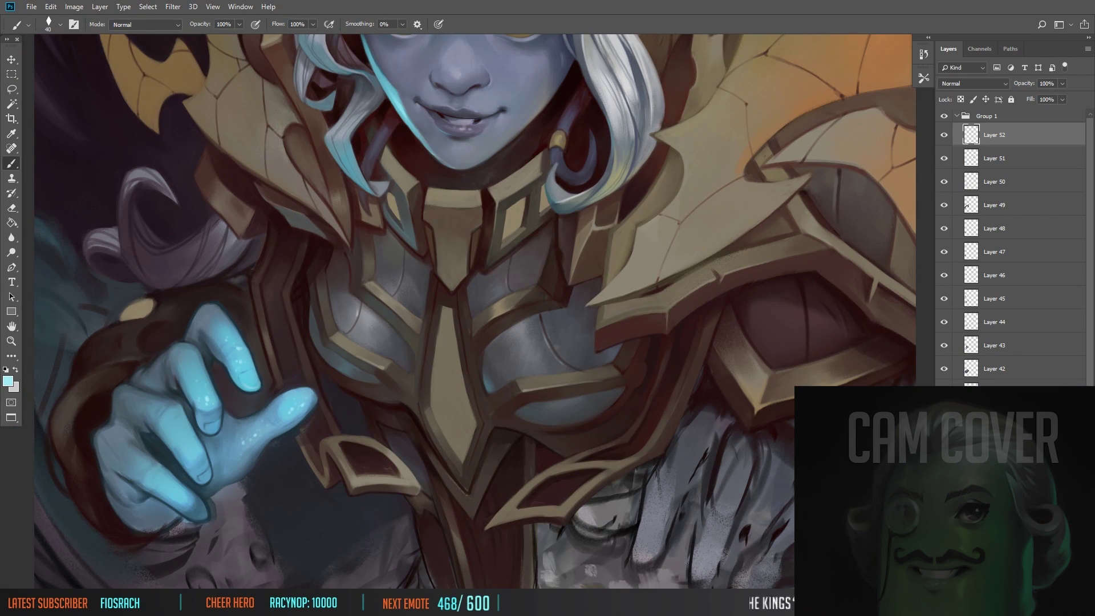
scroll(203, 425, down, 1)
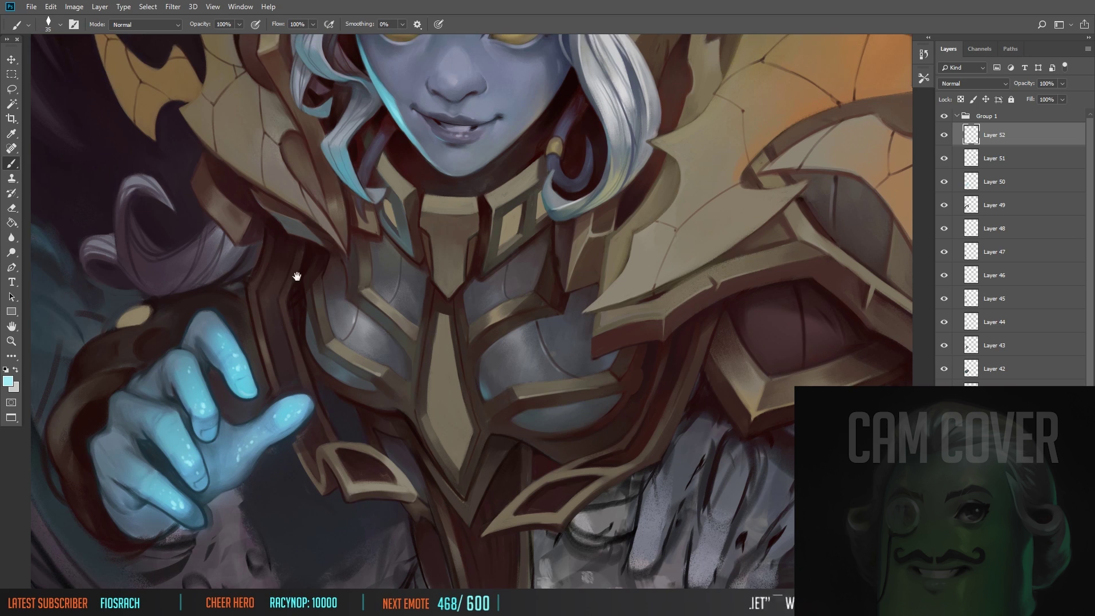
scroll(296, 276, down, 3)
scroll(296, 277, up, 3)
alt+click(225, 371)
key(bracketright)
scroll(226, 371, down, 3)
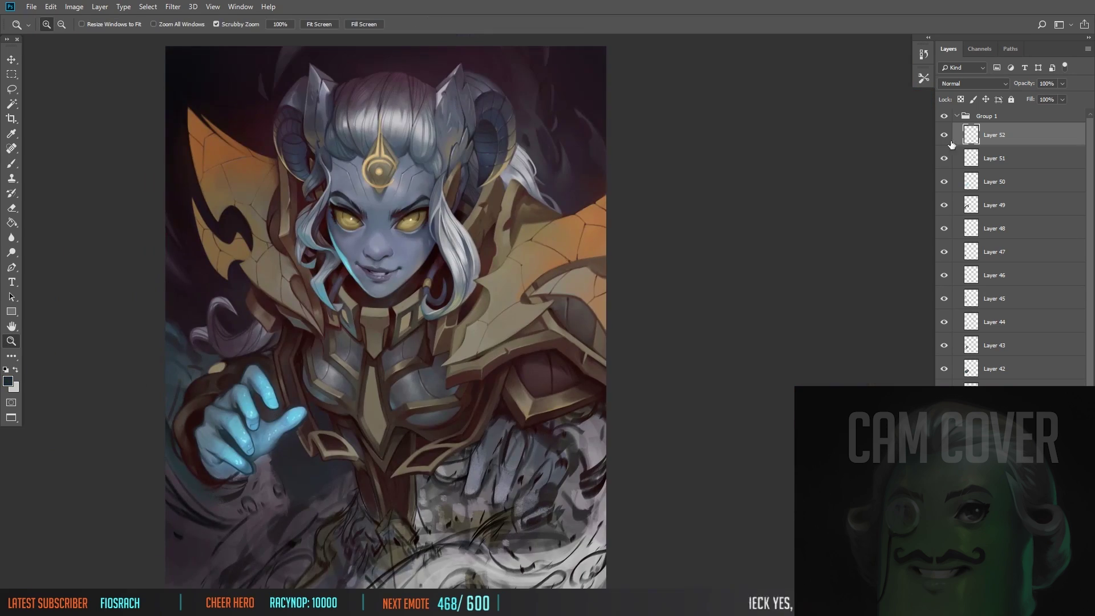
scroll(136, 175, down, 1)
Step: Lower Layer 52's opacity to 88% and flip through the reference artworks
key(m)
key(8)
key(8)
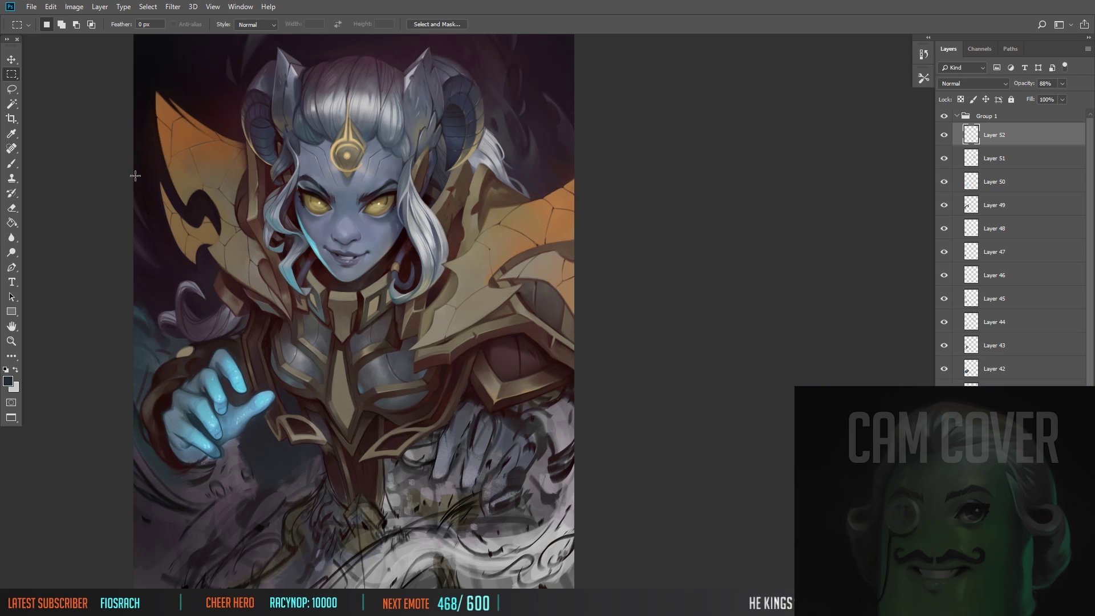
key(b)
scroll(342, 257, up, 2)
scroll(346, 227, up, 1)
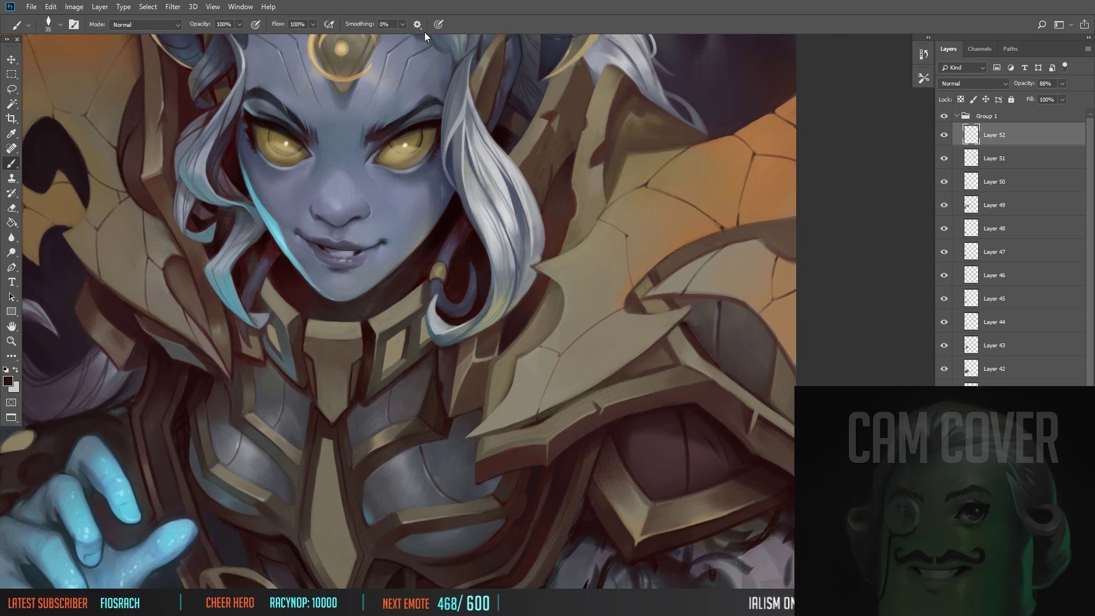
key(z)
scroll(427, 377, down, 1)
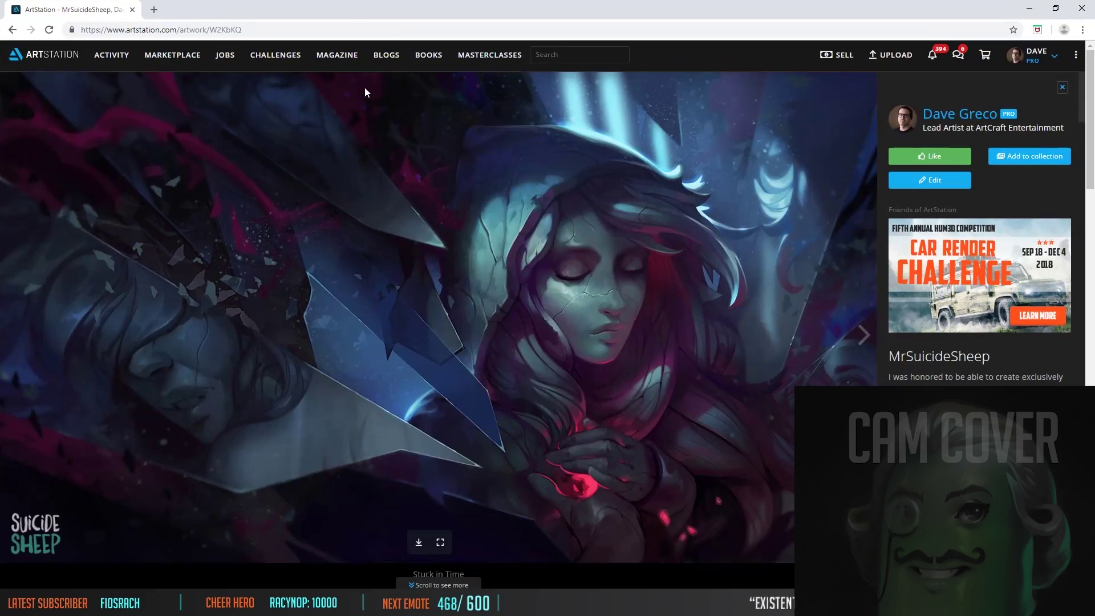
click(859, 335)
click(859, 334)
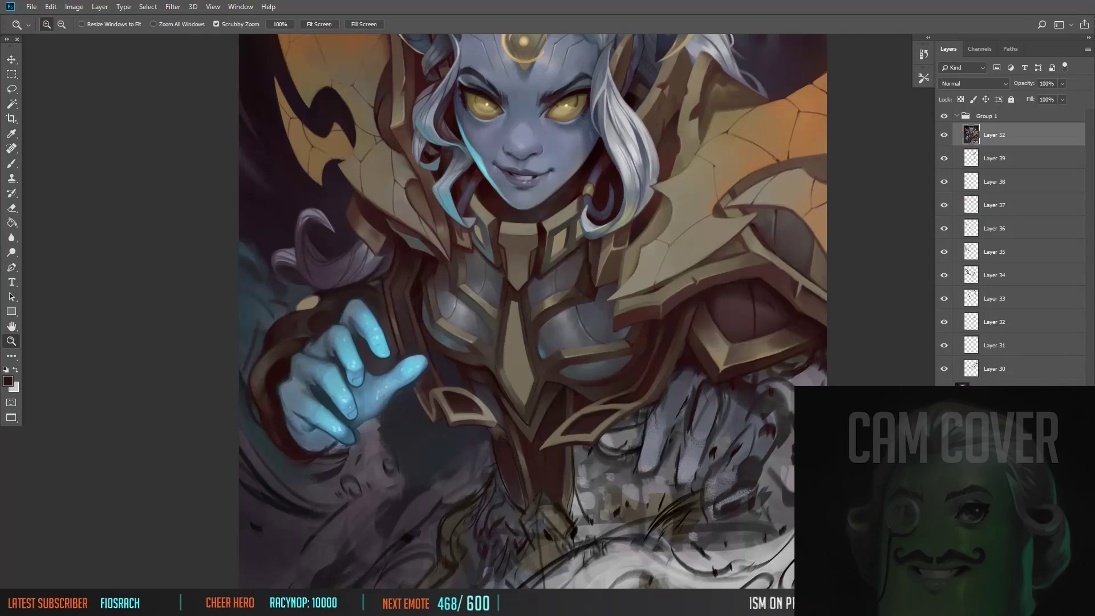
scroll(360, 290, down, 2)
scroll(360, 290, up, 3)
scroll(232, 303, down, 2)
scroll(233, 304, up, 2)
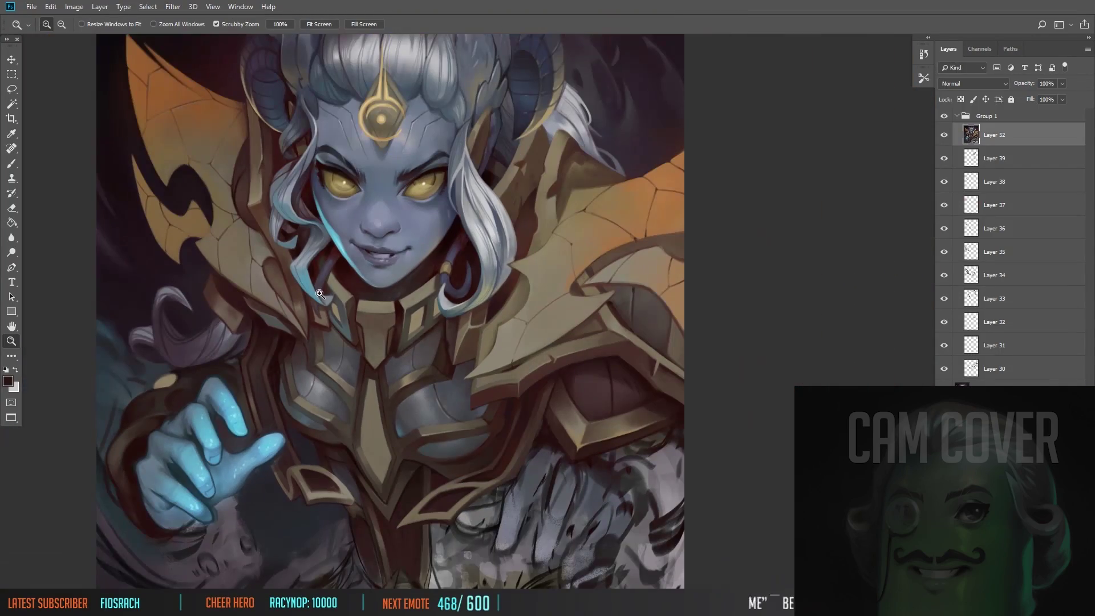
Step: Fit the painting on screen, zoom into the face and chest, and add Layer 53 above Layer 52
scroll(233, 303, down, 2)
key(m)
scroll(274, 237, down, 2)
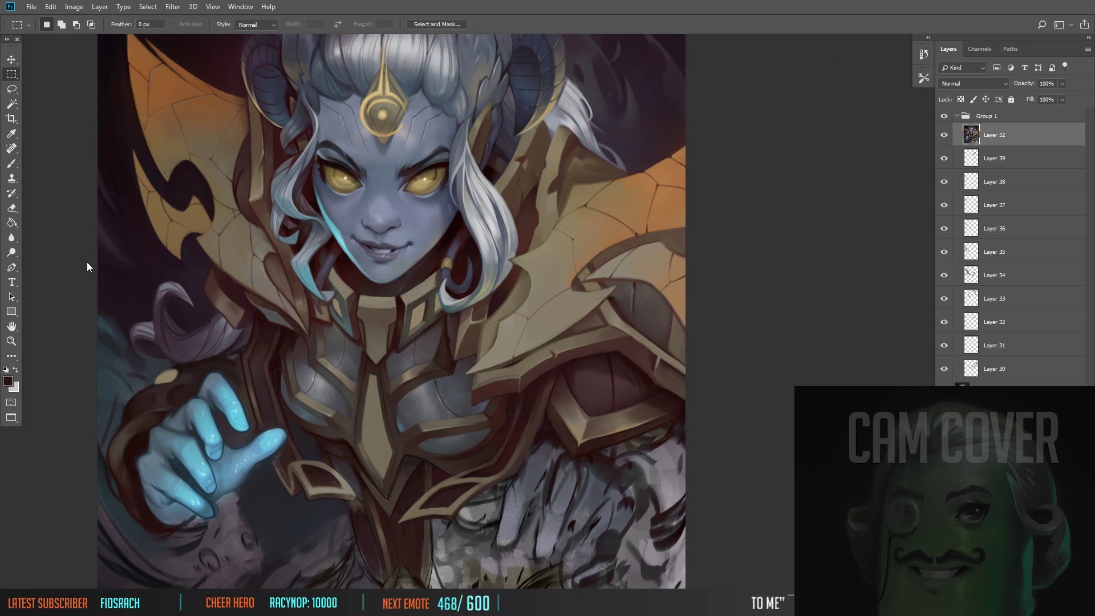
scroll(471, 241, left, 2)
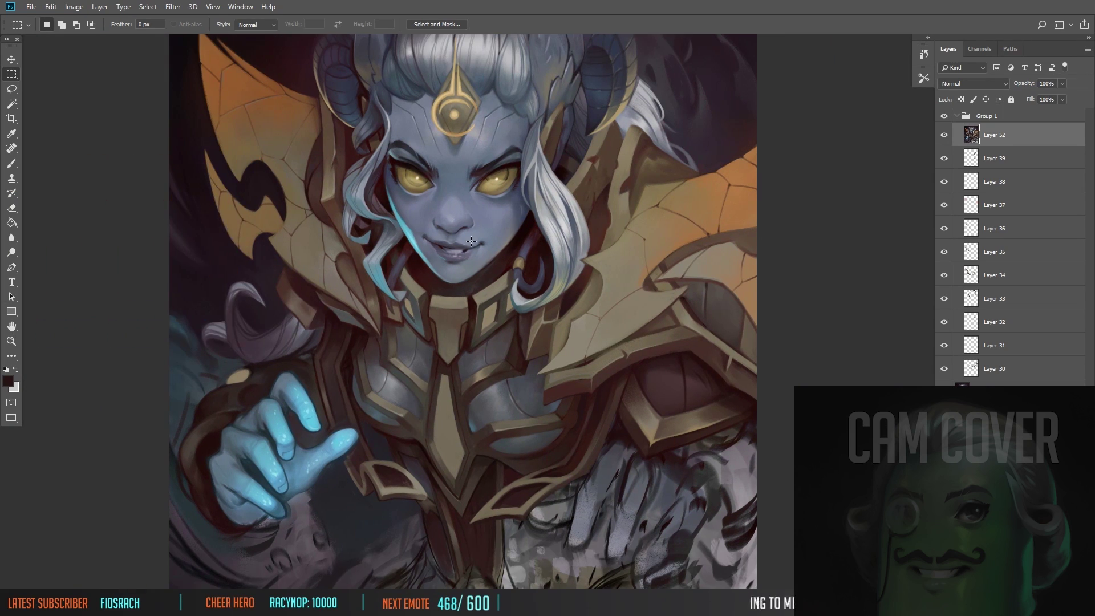
key(z)
key(ctrl+0)
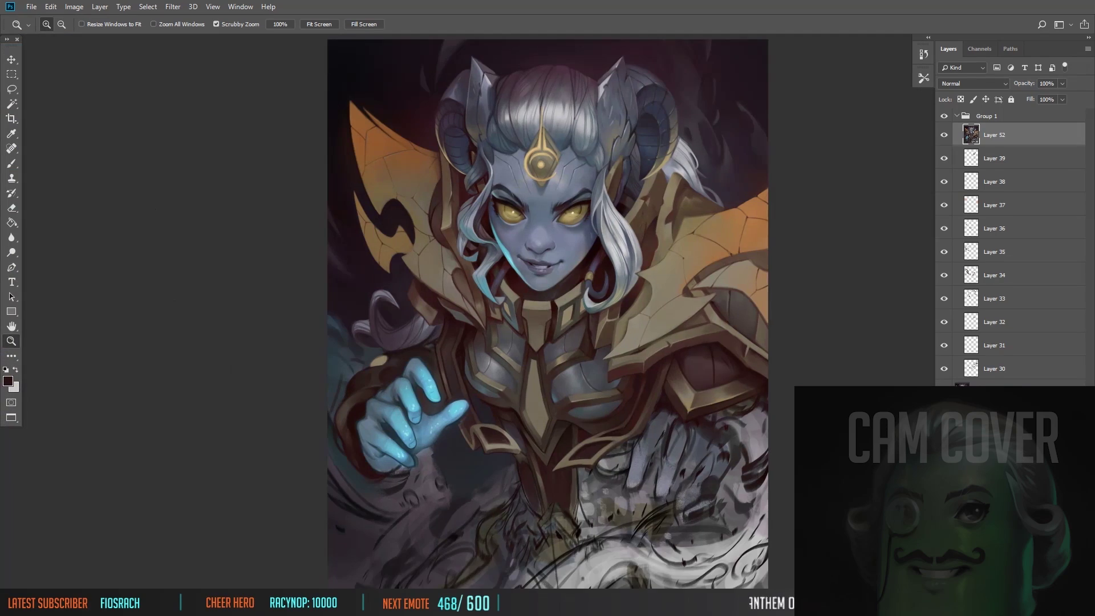
click(471, 286)
key(b)
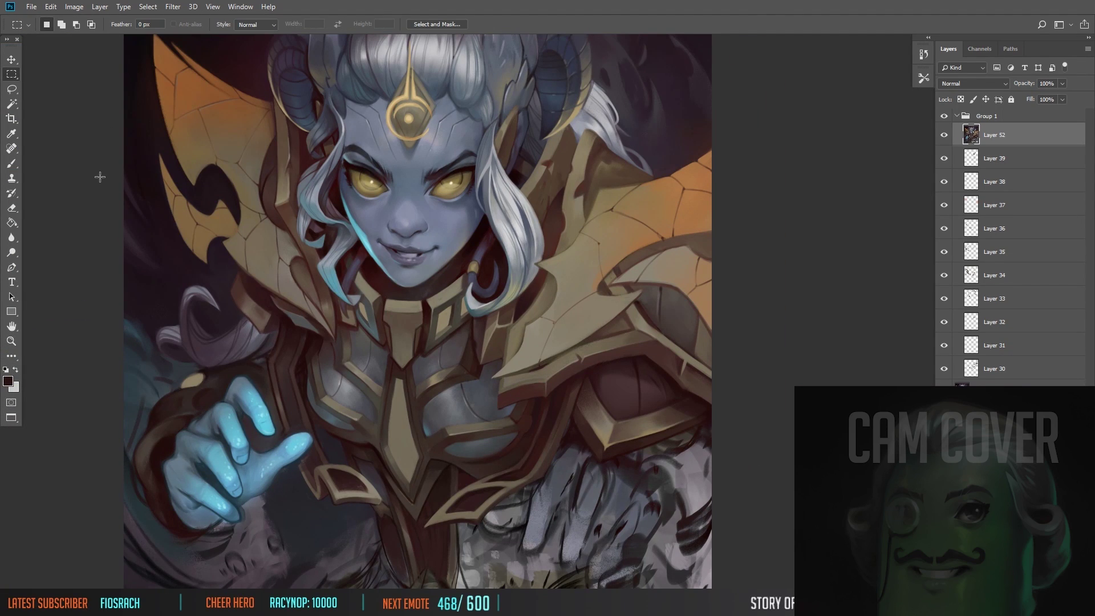
key(ctrl+shift+alt+n)
scroll(101, 180, down, 2)
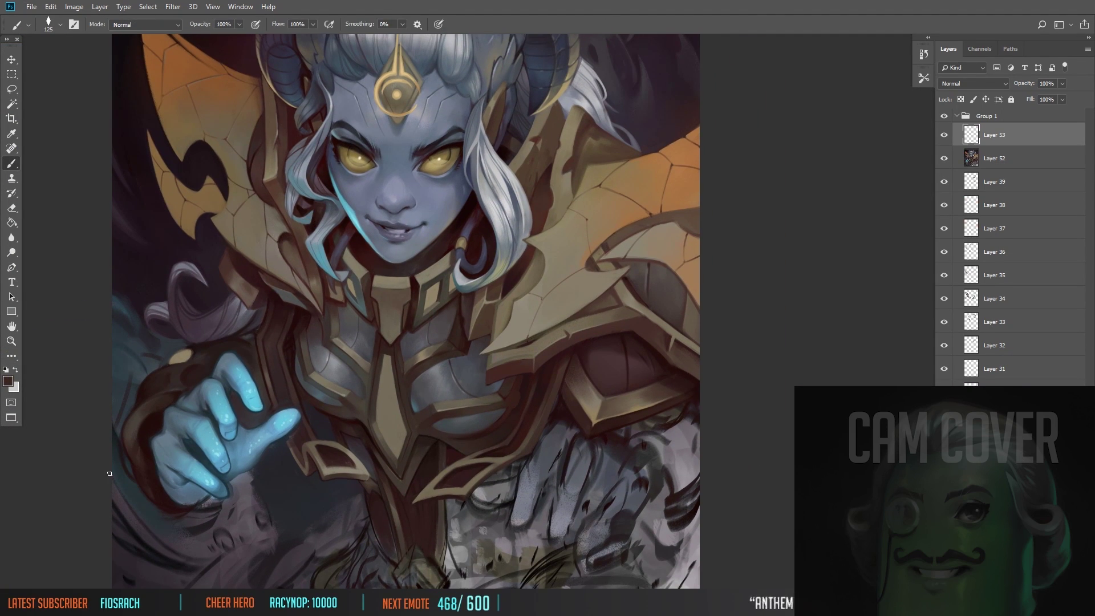
Step: Switch to a different brush preset, add Layers 54 and 55, and enlarge the brush to 90
right_click(303, 569)
double_click(251, 310)
key(ctrl+shift+alt+n)
scroll(146, 324, up, 2)
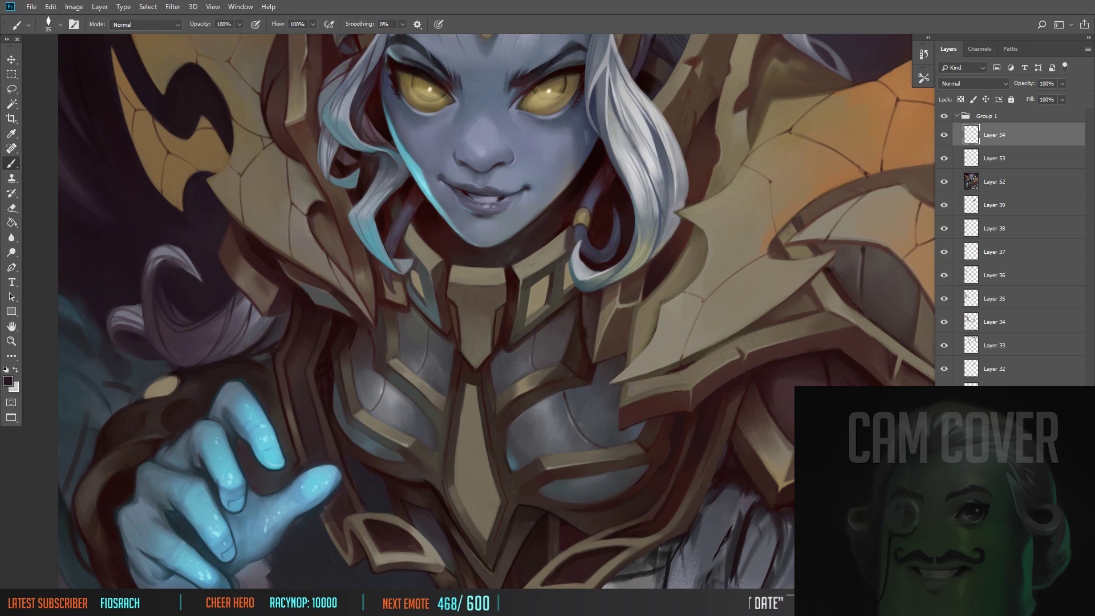
scroll(473, 308, down, 3)
scroll(216, 539, up, 3)
key(bracketright)
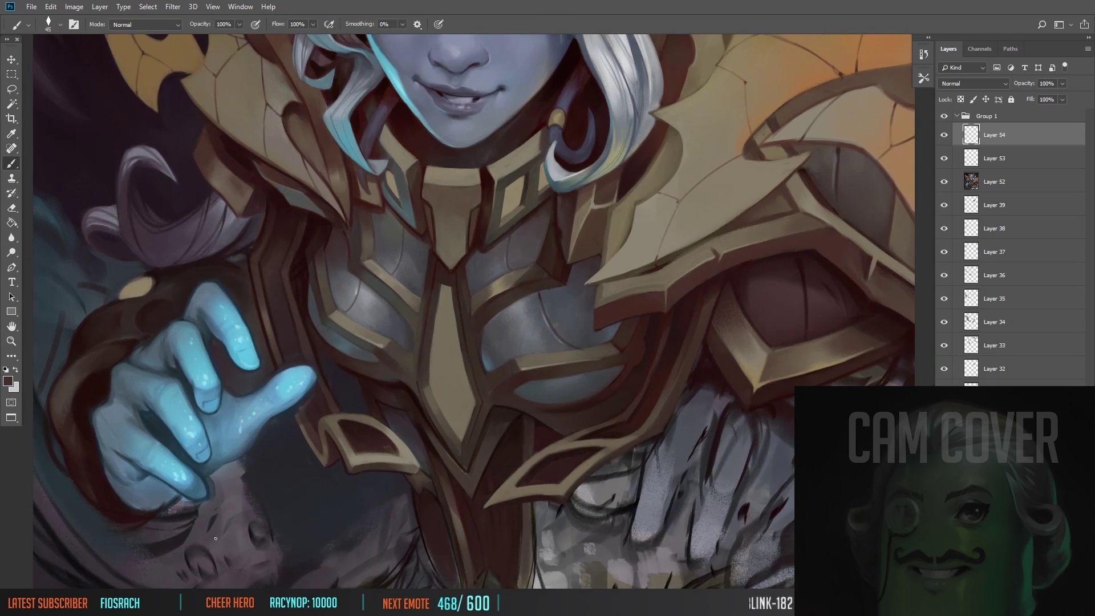
scroll(216, 539, down, 2)
key(bracketright)
key(bracketright)
key(bracketright)
key(bracketright)
key(bracketright)
key(ctrl+shift+alt+n)
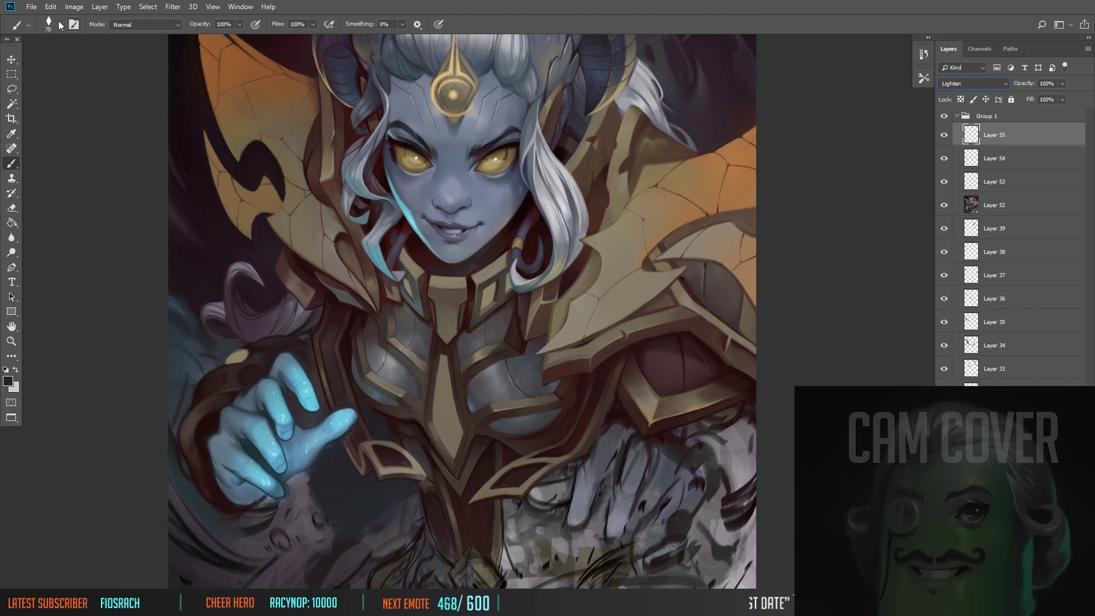
Step: Set the new layer to Lighten at 75% opacity, change brush preset, and add Layers 56 and 57
alt+click(177, 453)
key(bracketright)
key(bracketright)
key(bracketright)
key(bracketright)
key(bracketright)
scroll(232, 506, down, 3)
scroll(355, 513, up, 2)
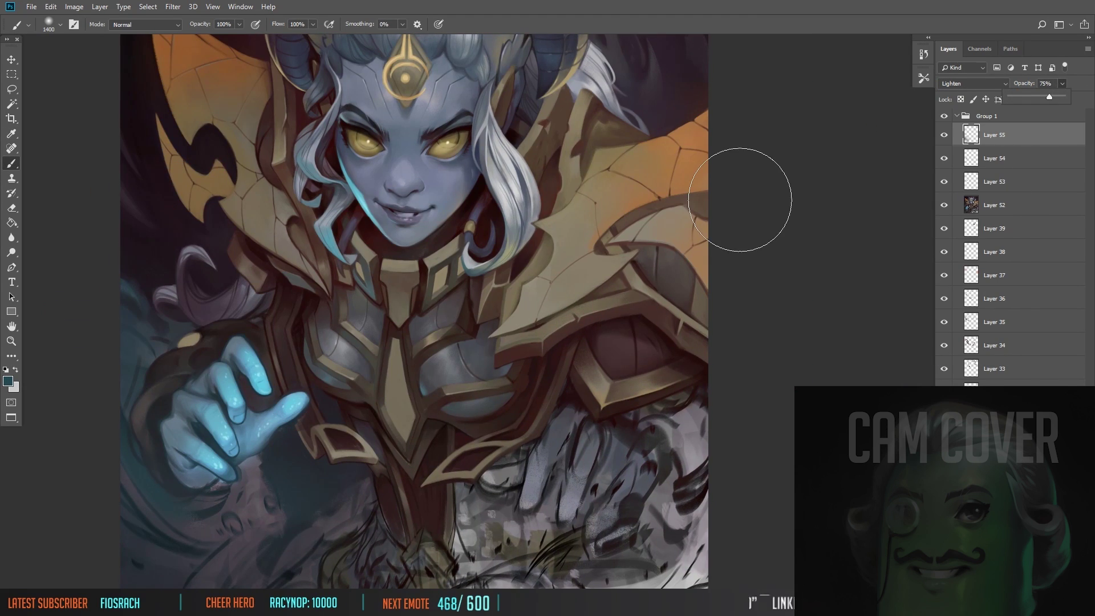
scroll(740, 200, down, 2)
click(59, 25)
click(526, 282)
key(ctrl+shift+alt+n)
key(ctrl+shift+alt+n)
key(bracketleft)
key(bracketleft)
key(bracketleft)
key(bracketleft)
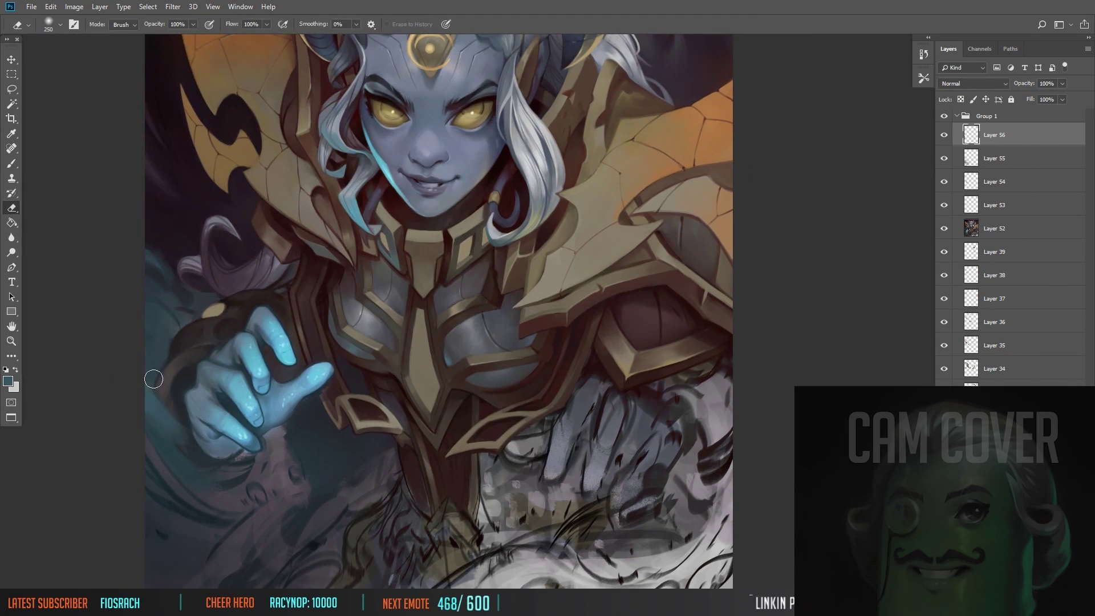
scroll(152, 380, up, 2)
scroll(225, 179, up, 2)
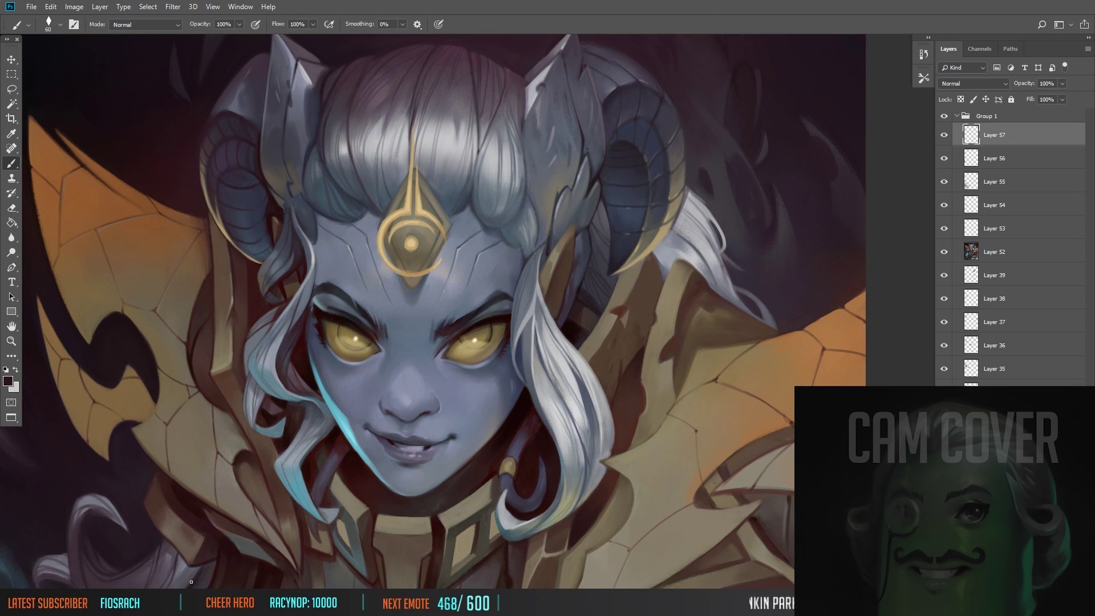
scroll(229, 460, down, 2)
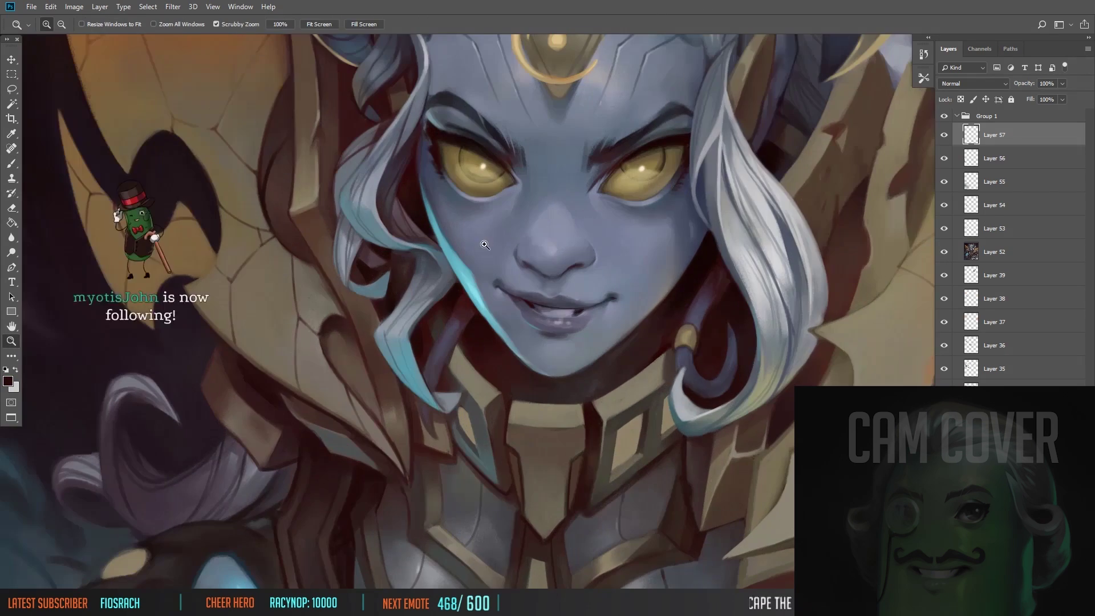
scroll(352, 305, down, 2)
scroll(285, 275, up, 2)
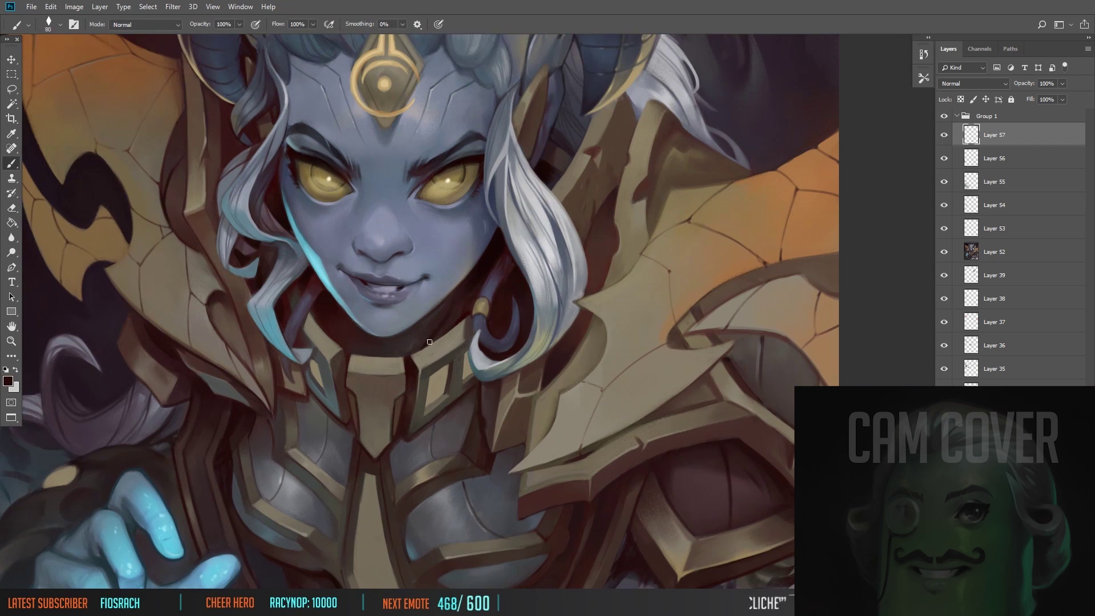
Step: Stamp the visible painting as Layer 58, desaturate it to check values, then hide it
key(ctrl+0)
key(ctrl+shift+alt+e)
key(ctrl+shift+u)
scroll(171, 261, down, 3)
key(ctrl+0)
key(ctrl+comma)
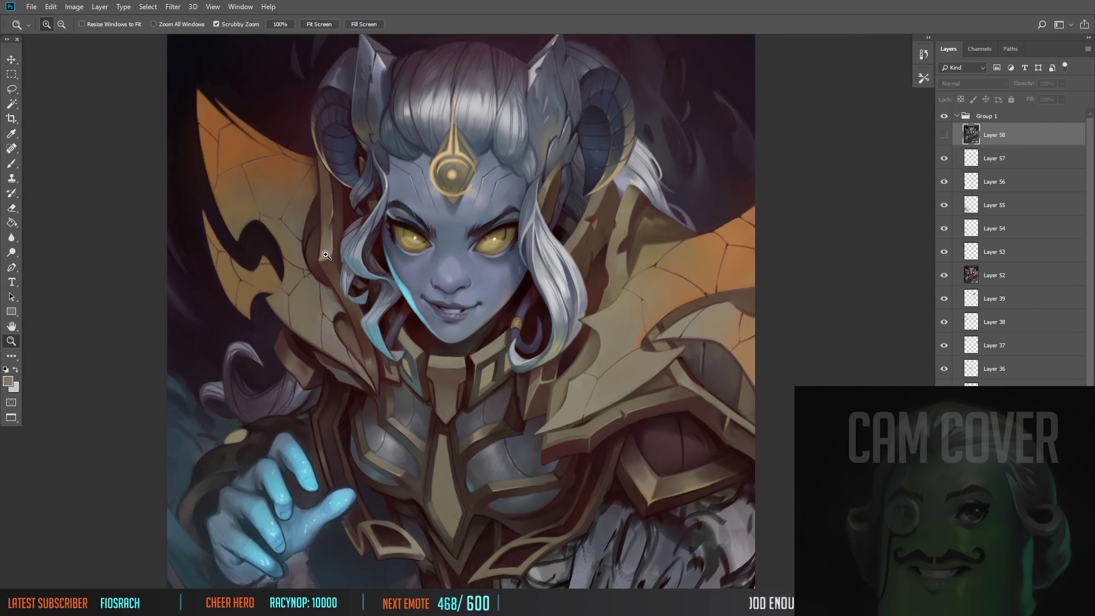
Step: Zoom in on the face, add new empty Layers 59 and 60, then view the whole portrait
key(m)
drag(497, 294, 442, 240)
key(z)
scroll(401, 235, up, 2)
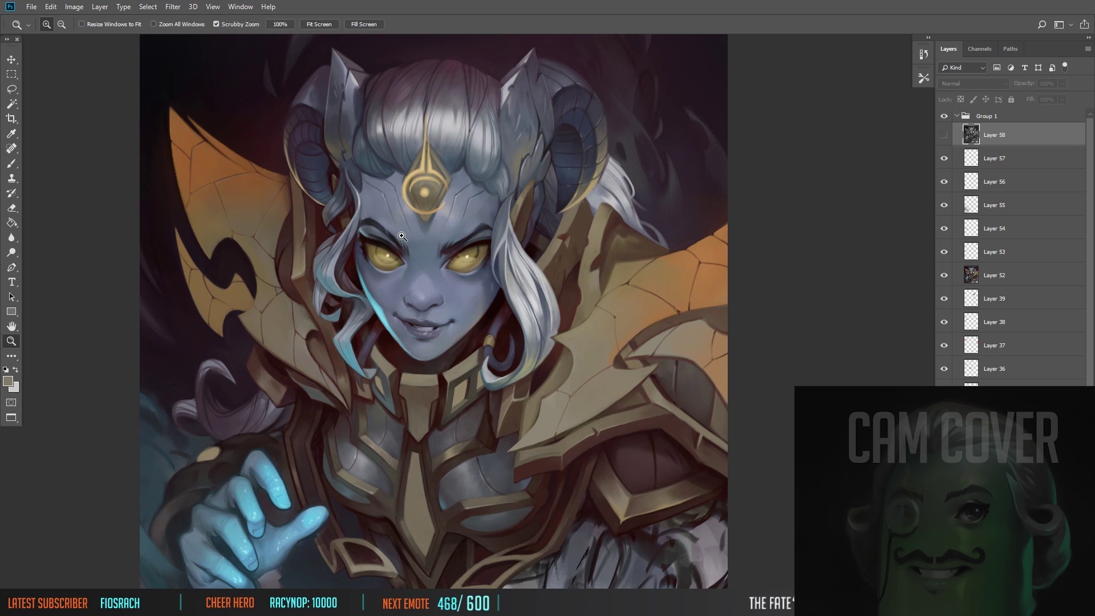
key(ctrl+plus)
key(b)
key(ctrl+shift+alt+n)
scroll(527, 229, down, 4)
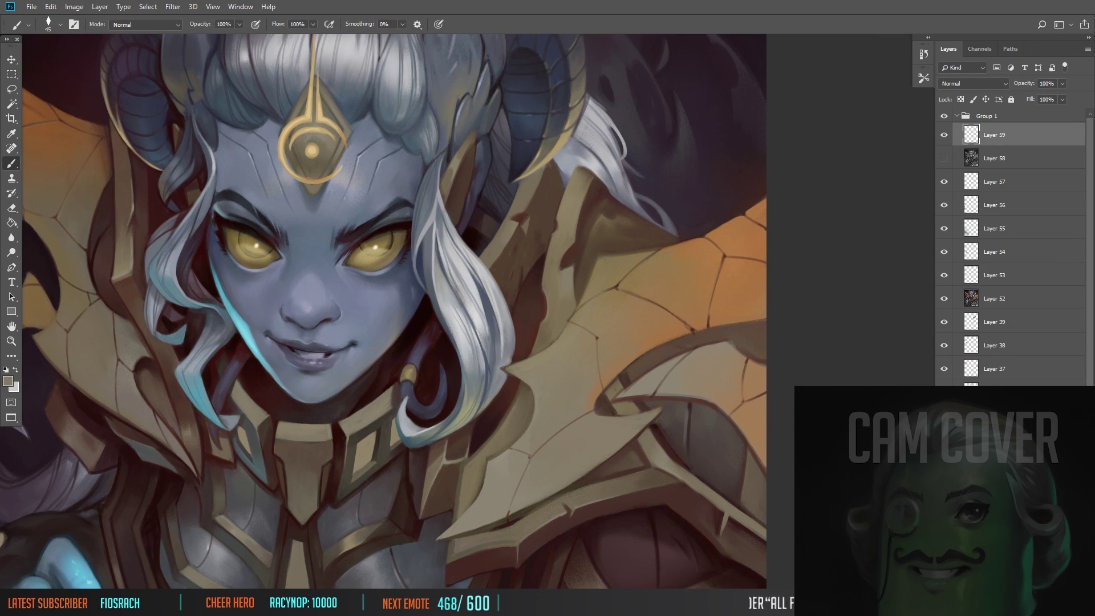
scroll(405, 312, left, 2)
key(ctrl+shift+alt+n)
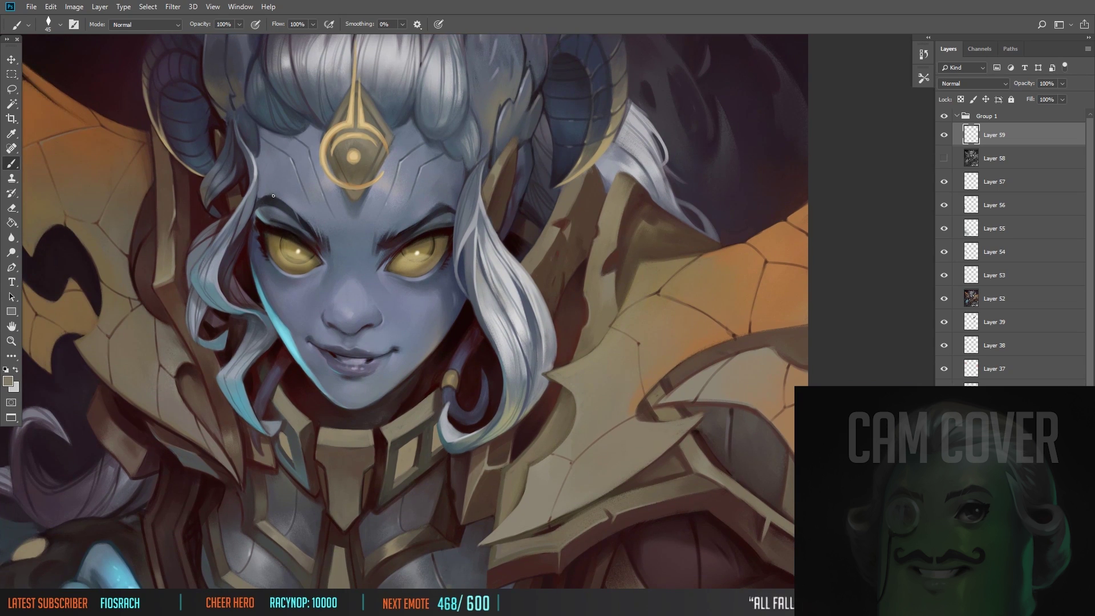
key(ctrl+minus)
key(ctrl+minus)
Step: With a larger brush, hand-letter 'BRB!' in the upper-right background
key(bracketright)
key(bracketright)
key(bracketright)
key(bracketright)
drag(616, 199, 628, 220)
drag(628, 200, 645, 220)
drag(643, 196, 661, 217)
drag(671, 184, 666, 210)
click(664, 217)
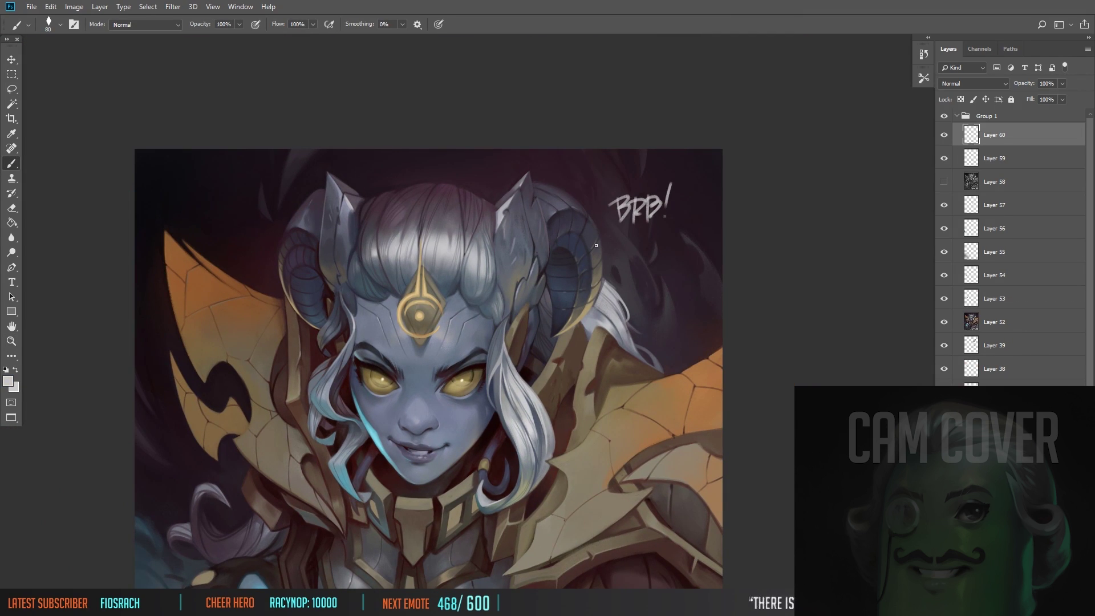
Step: Undo the BRB! lettering, add empty Layer 61, and pick a darker colour with a smaller brush
key(ctrl+z)
key(ctrl+z)
key(ctrl+z)
key(ctrl+z)
key(ctrl+z)
drag(599, 183, 571, 116)
key(ctrl+shift+alt+n)
key(bracketleft)
key(bracketleft)
key(bracketleft)
key(bracketleft)
key(bracketleft)
alt+click(279, 155)
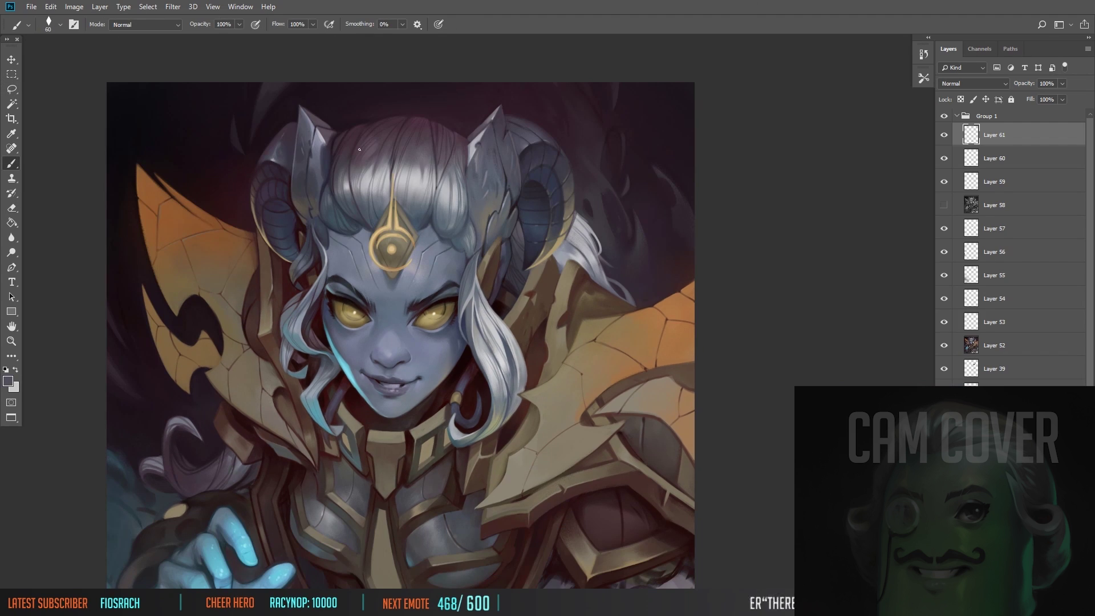
Step: Flip the canvas to check the drawing and sample the dark brown shadow under the chin
key(h)
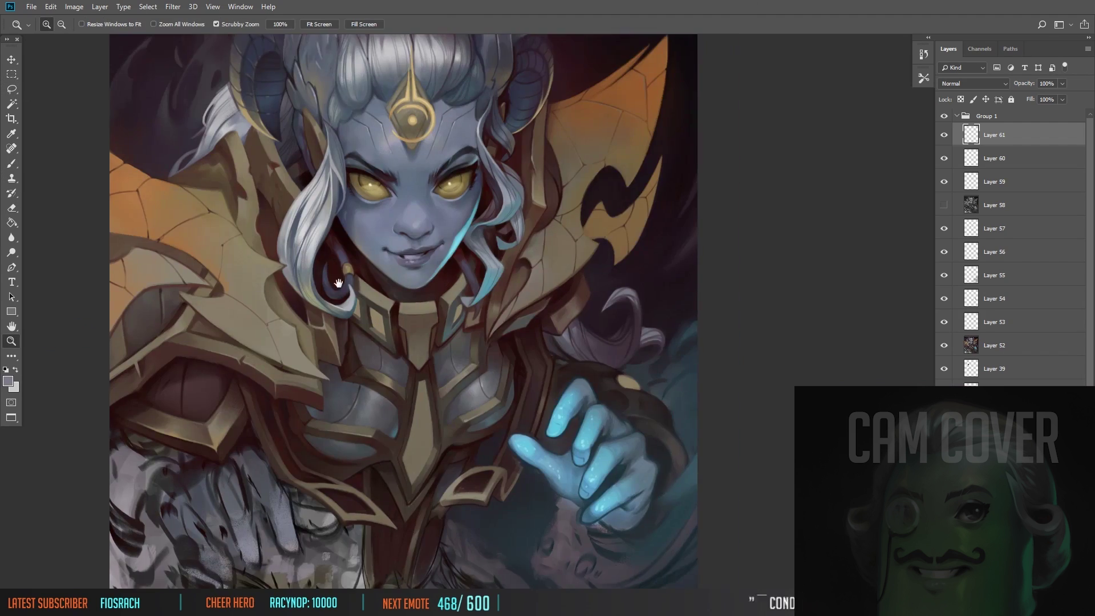
scroll(224, 239, up, 3)
key(bracketright)
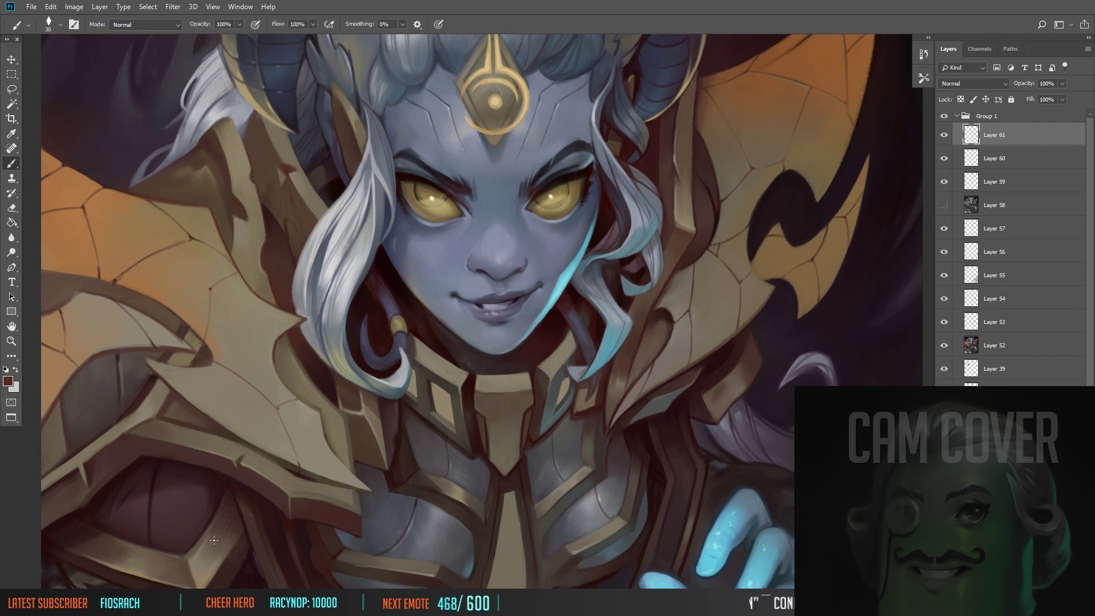
key(bracketright)
key(bracketright)
key(bracketright)
key(bracketright)
key(bracketright)
key(bracketright)
key(bracketright)
key(bracketright)
key(bracketright)
alt+click(499, 360)
drag(257, 61, 340, 93)
key(bracketleft)
key(bracketleft)
key(bracketleft)
key(bracketleft)
key(bracketleft)
key(bracketleft)
Step: Bring the whole figure into view and move the hand reference photo aside
drag(280, 437, 349, 295)
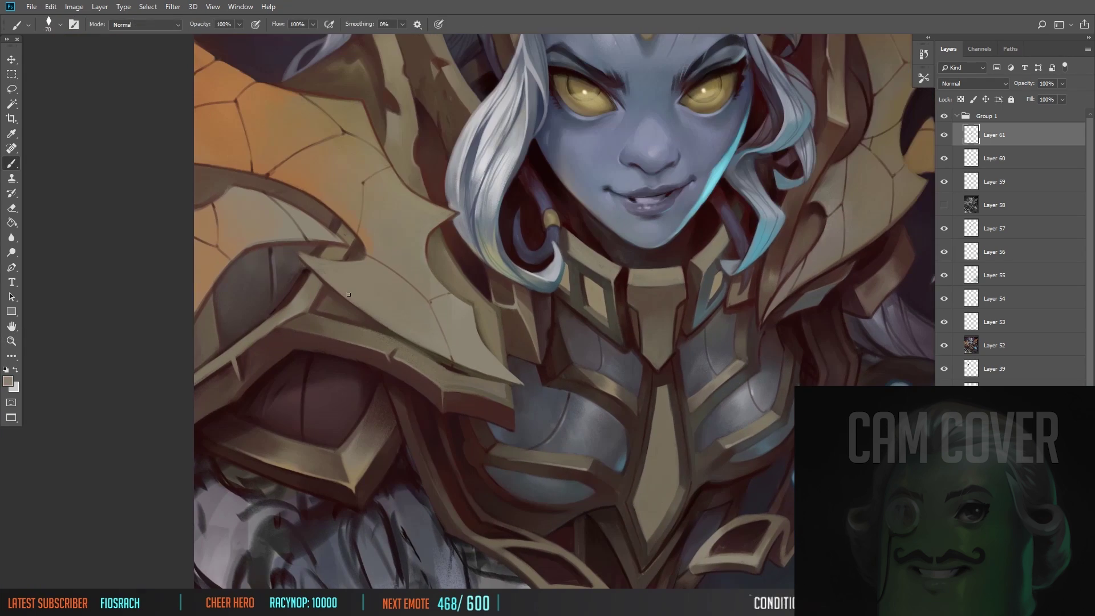
scroll(186, 507, down, 2)
drag(186, 507, 104, 535)
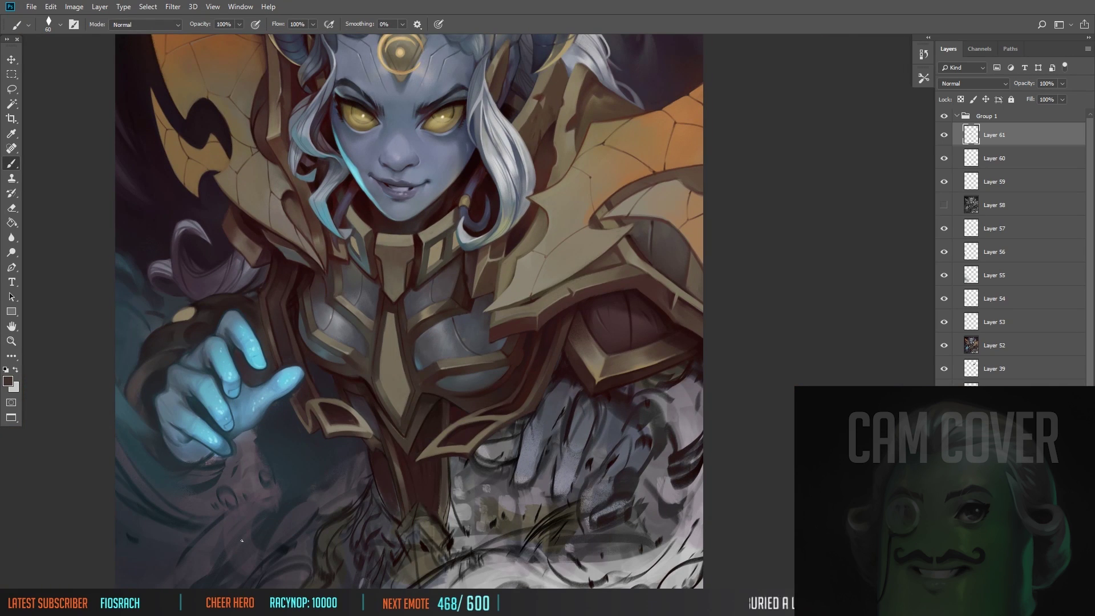
scroll(169, 541, up, 2)
key(bracketright)
key(bracketright)
key(bracketright)
key(bracketright)
key(bracketright)
key(bracketright)
key(bracketright)
key(bracketright)
key(bracketright)
key(bracketright)
key(bracketright)
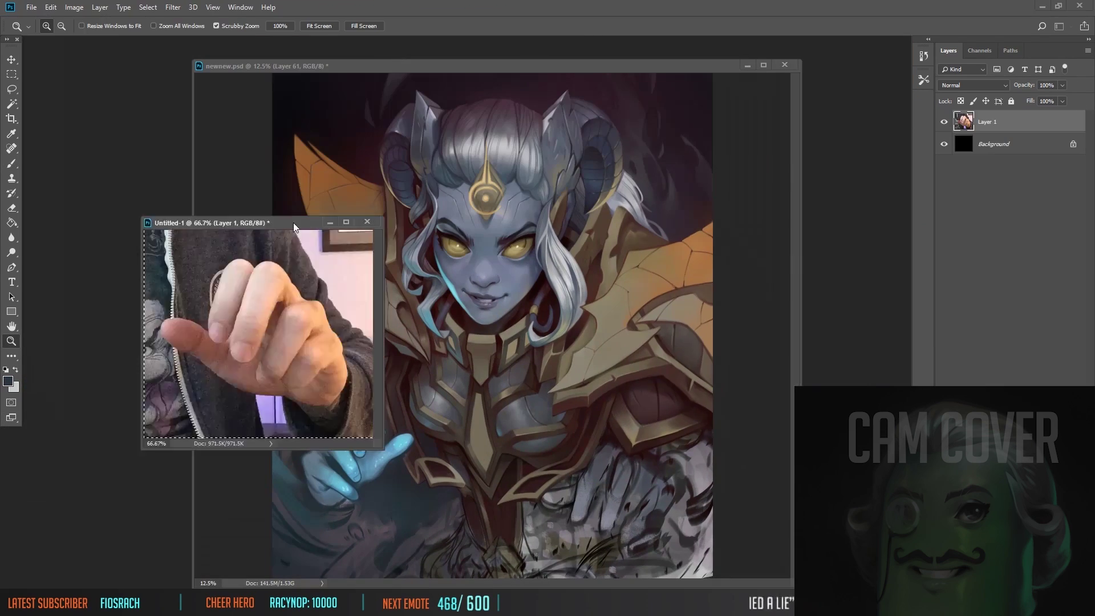
drag(294, 223, 782, 186)
Step: Add new empty Layer 62 and zoom in closer on the face
key(z)
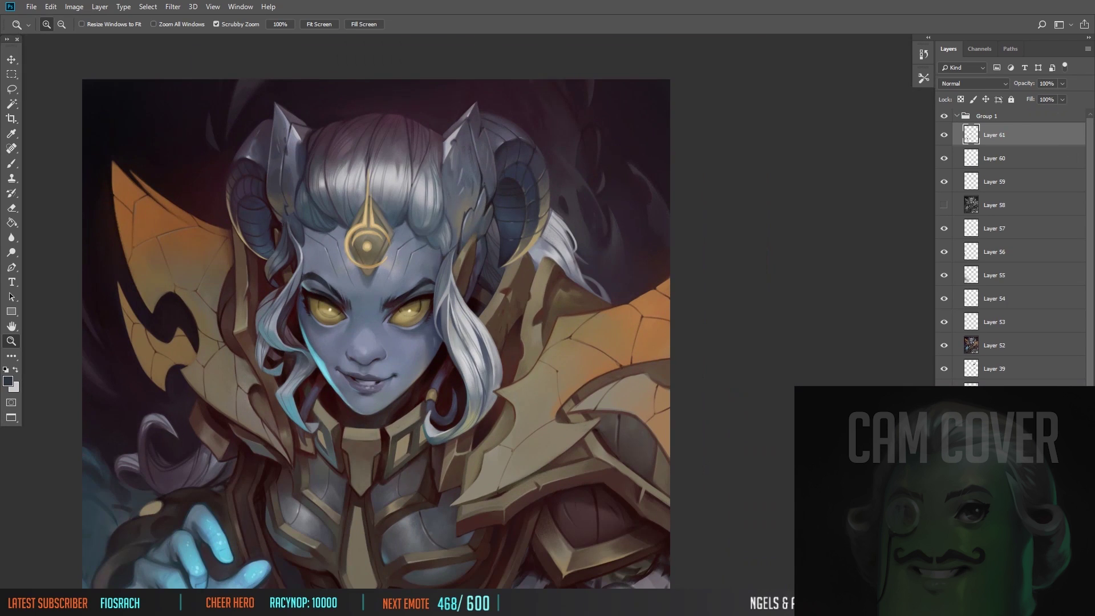
key(ctrl+shift+alt+n)
click(421, 218)
key(b)
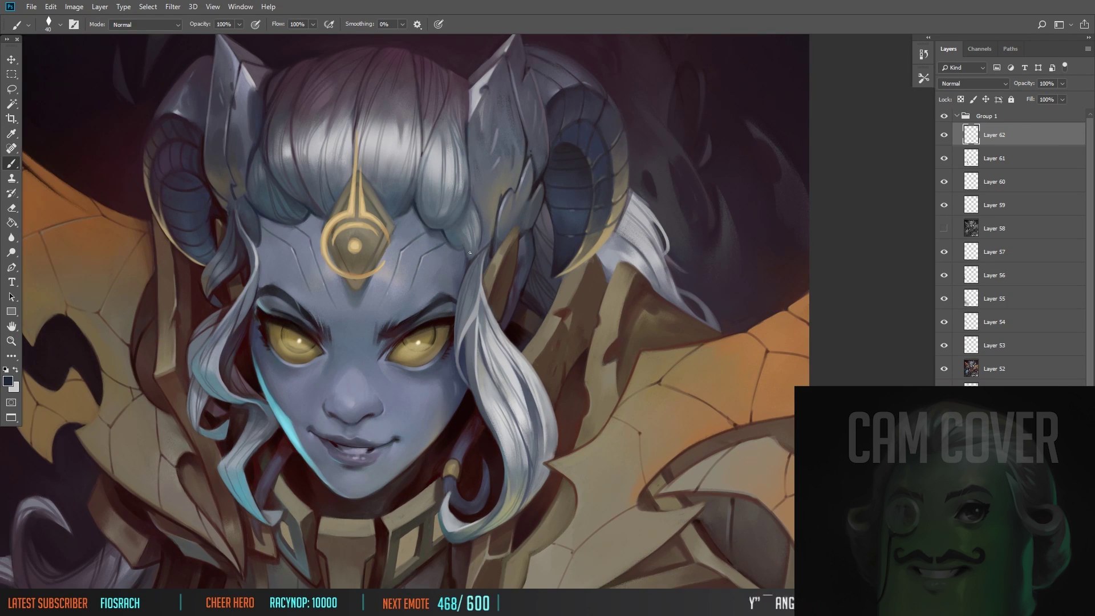
click(12, 341)
alt+click(182, 273)
click(182, 273)
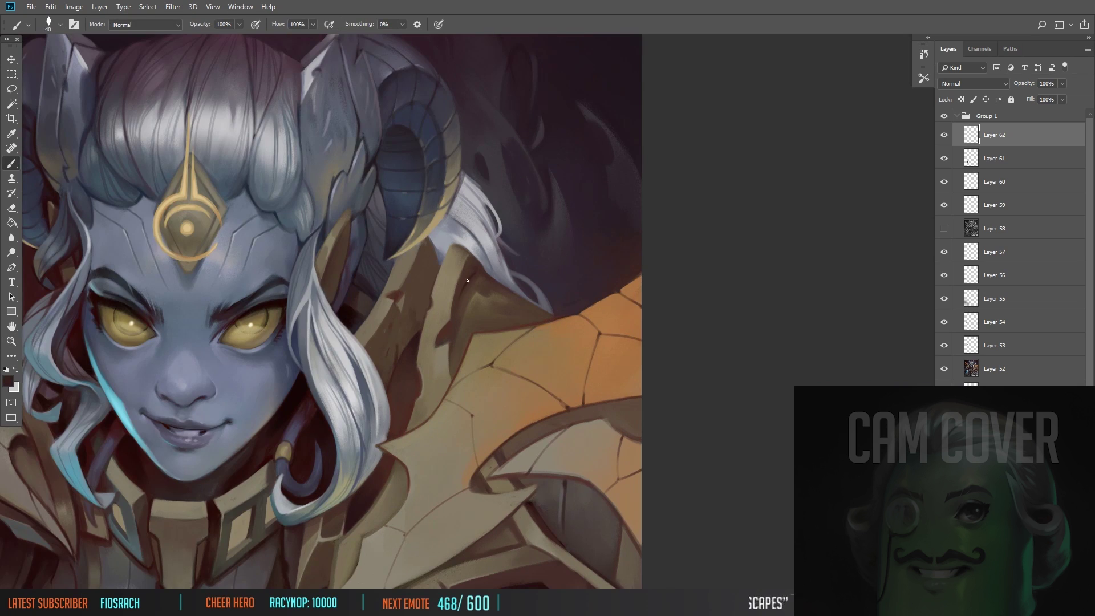
alt+click(181, 273)
click(181, 308)
key(b)
Step: Frame the head, check the whole painting, and sample the face's blue-grey and a dark hair-edge colour
scroll(129, 522, up, 2)
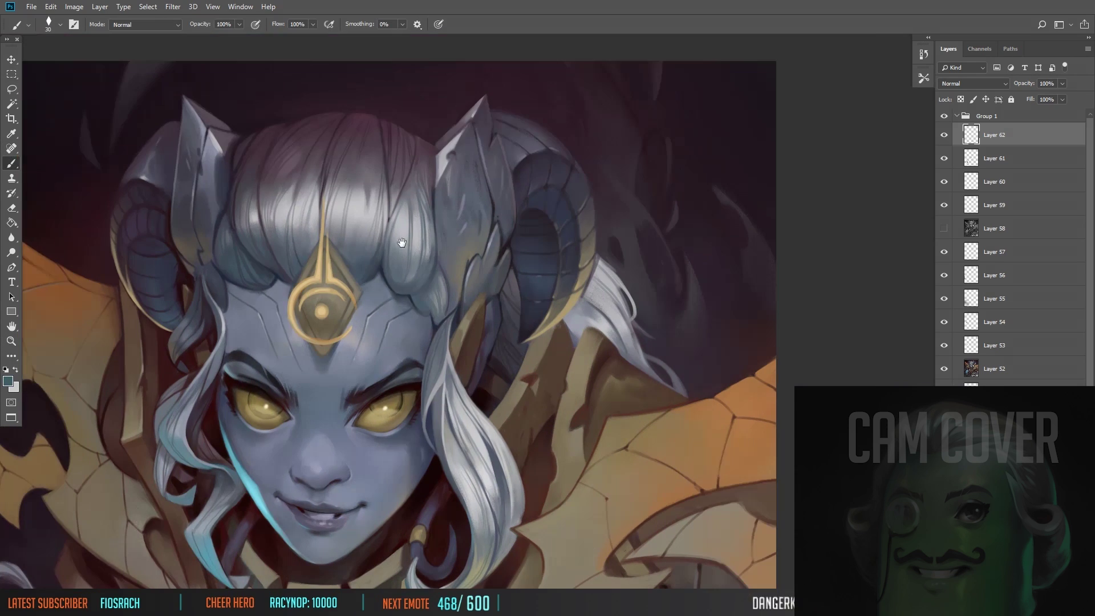
click(509, 135)
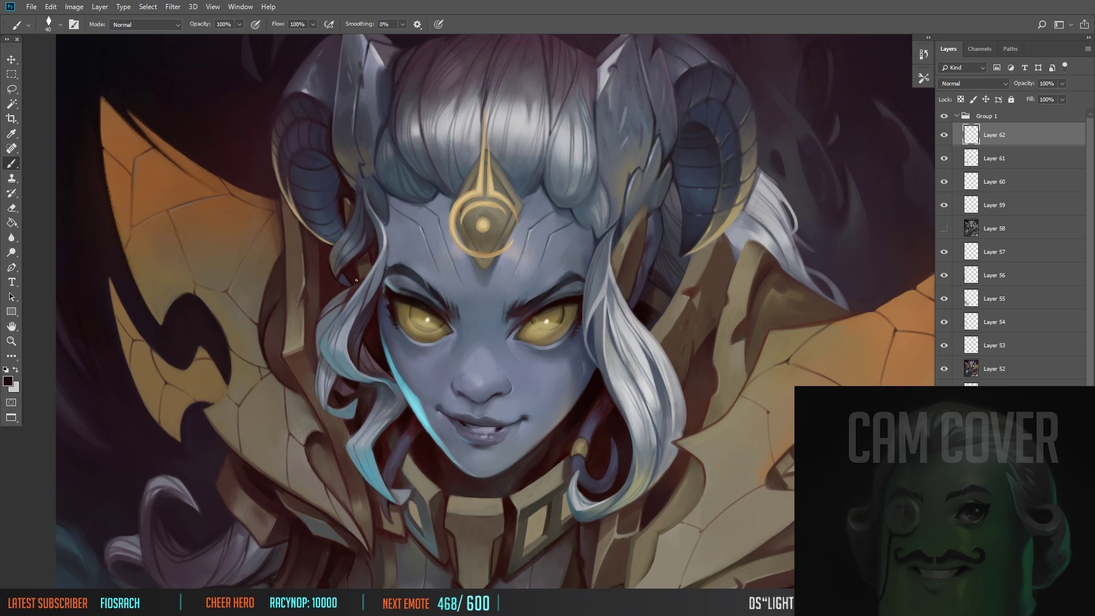
scroll(281, 262, up, 2)
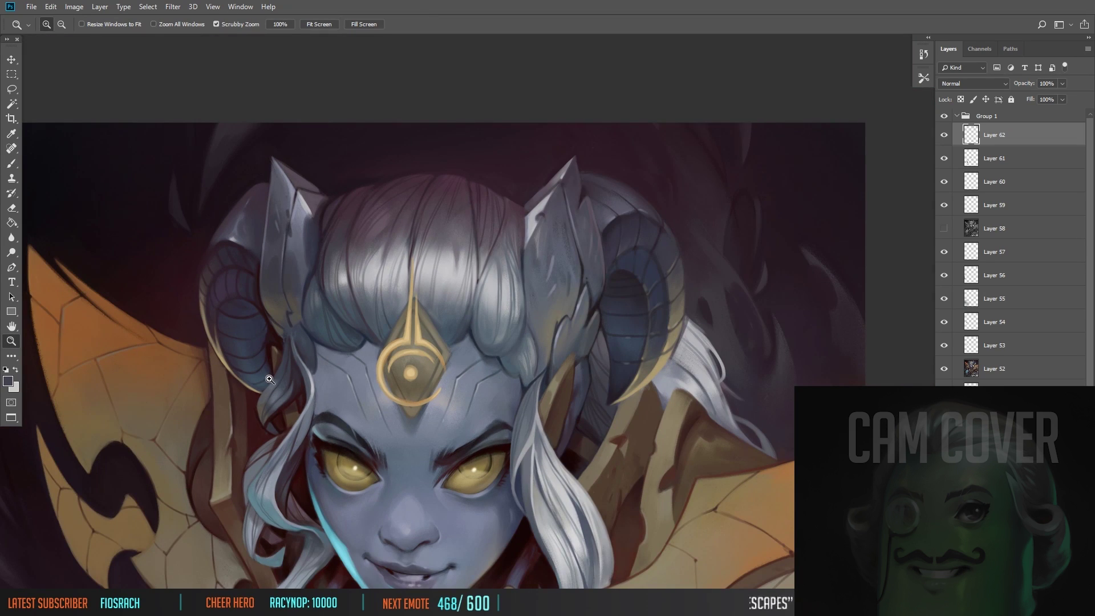
key(ctrl+minus)
key(b)
key(ctrl+plus)
alt+click(463, 329)
key(ctrl+minus)
alt+click(197, 462)
Step: Paint a dark stroke along the hair edge and group the layer into Group 2
drag(341, 186, 357, 215)
alt+click(360, 218)
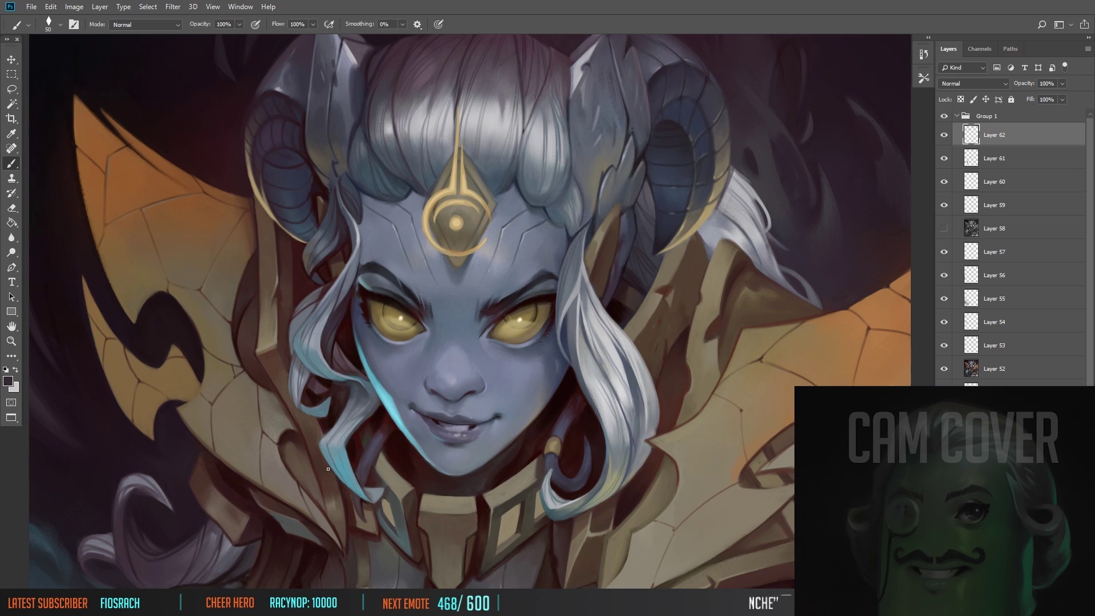
key(ctrl+g)
scroll(328, 469, up, 2)
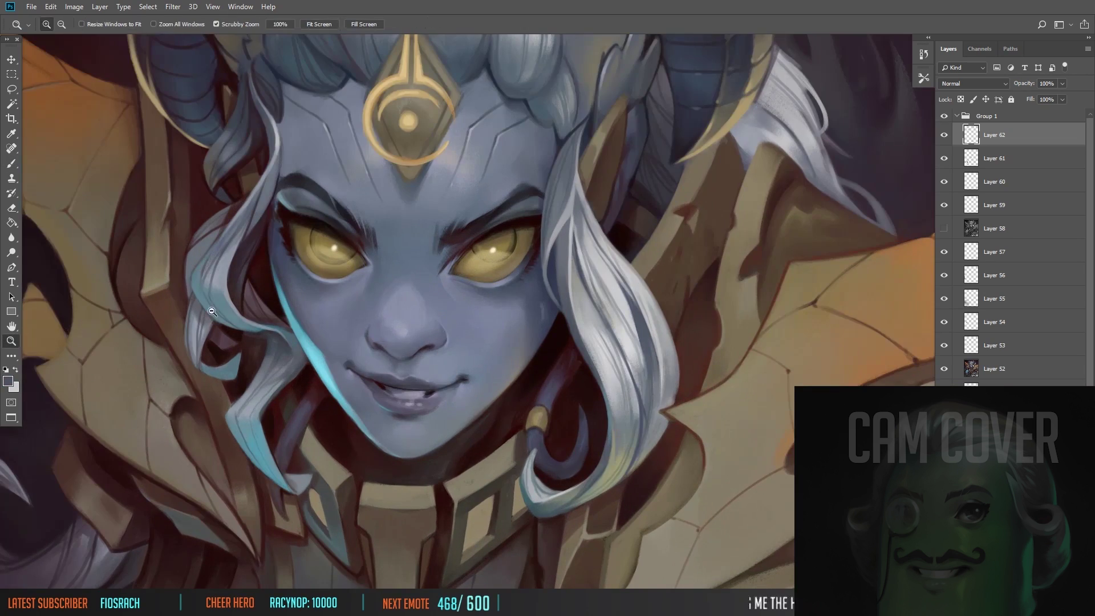
scroll(165, 155, down, 3)
Step: Add new empty Layer 63 and sample a light grey from the painting
key(m)
drag(166, 156, 126, 202)
key(ctrl+shift+alt+n)
key(b)
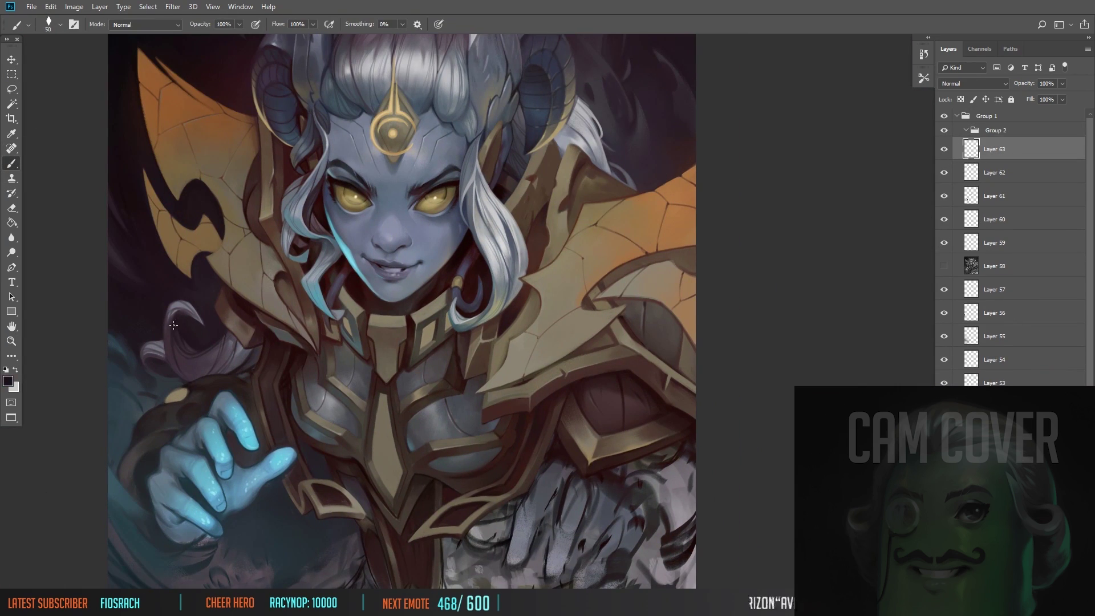
drag(437, 368, 404, 373)
alt+click(526, 152)
Step: Add new empty Layer 64 and sample a dark colour with an enlarged brush
key(ctrl+shift+alt+n)
drag(365, 308, 399, 285)
key(bracketright)
key(bracketright)
key(bracketright)
key(bracketright)
drag(610, 196, 676, 227)
alt+click(676, 227)
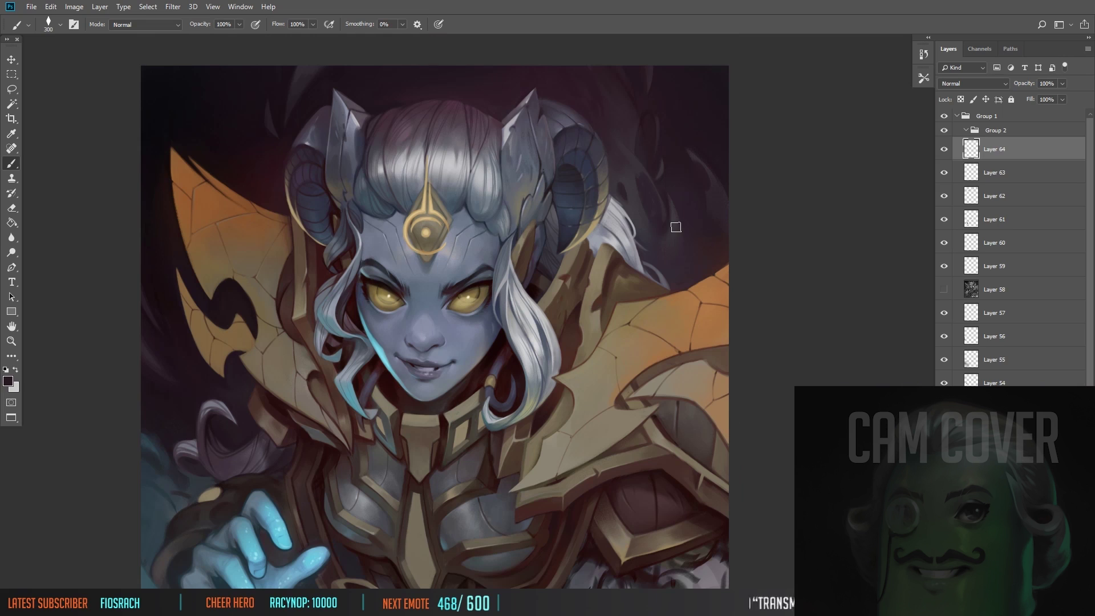
Step: Sample a light grey from the hair and colours from the face with a smaller brush
key(bracketleft)
alt+click(336, 190)
alt+click(342, 136)
alt+click(325, 217)
ctrl+click(239, 201)
key(bracketleft)
key(bracketleft)
key(bracketleft)
key(bracketleft)
key(bracketleft)
key(bracketleft)
key(bracketleft)
key(bracketleft)
key(bracketleft)
key(bracketleft)
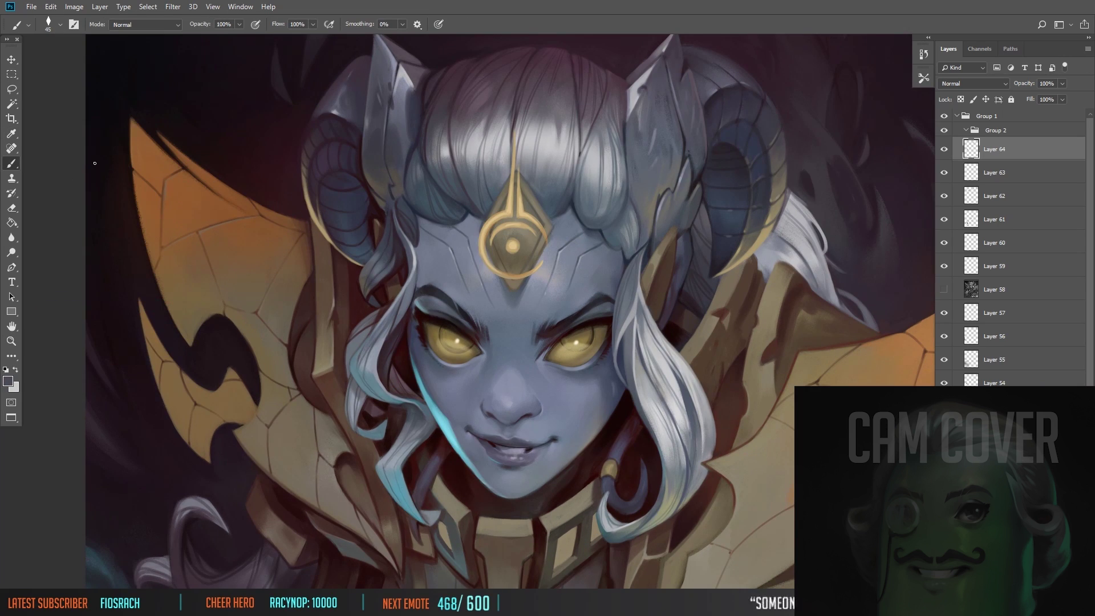
key(h)
mouse_move(95, 163)
mouse_down()
mouse_move(59, 118)
mouse_move(78, 70)
mouse_up()
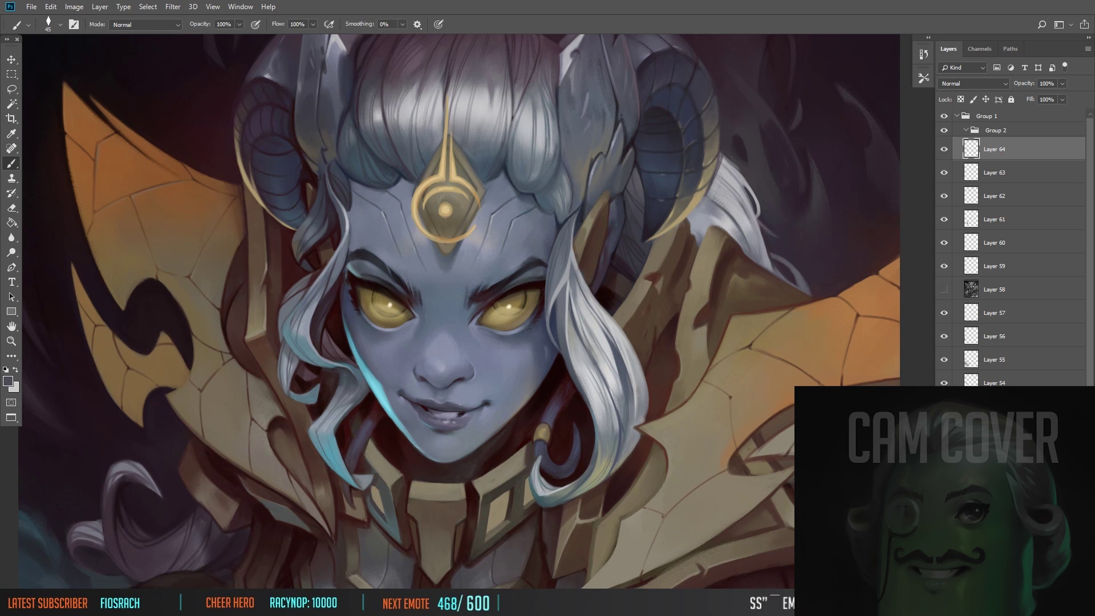
Step: Sample a light grey near the canvas top and zoom in around the face
drag(456, 285, 505, 220)
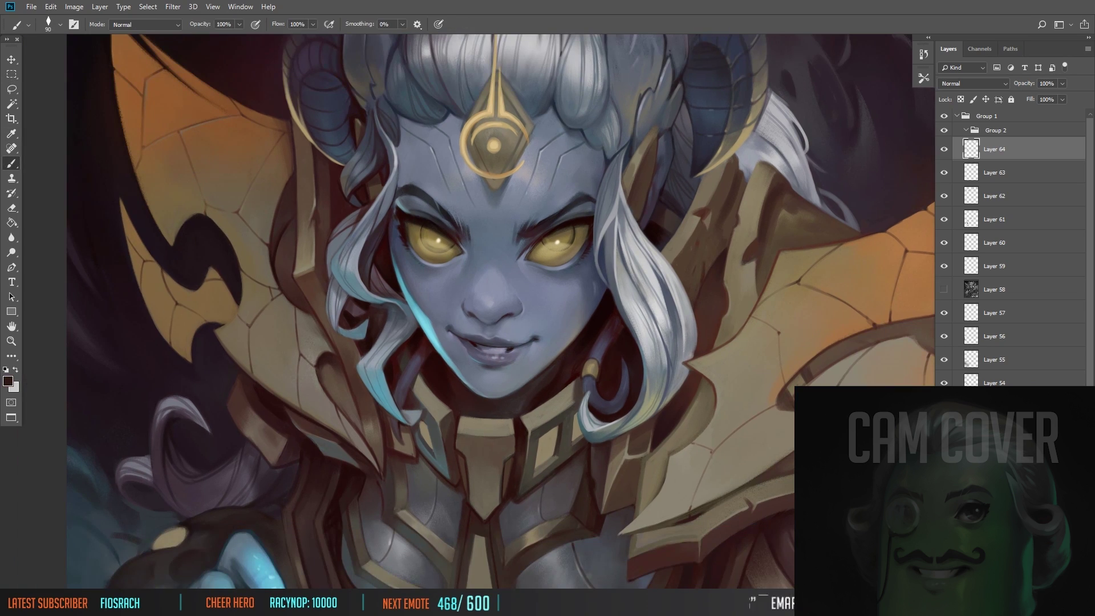
key(bracketleft)
drag(400, 171, 305, 337)
alt+click(289, 184)
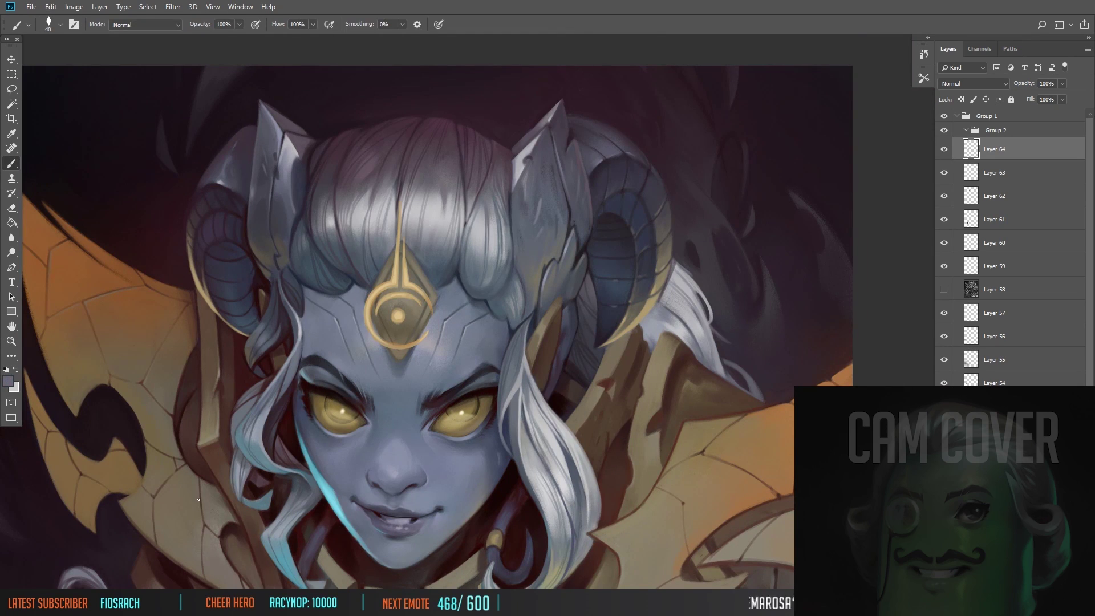
key(z)
alt+click(203, 342)
click(203, 342)
click(308, 328)
alt+click(320, 353)
click(11, 164)
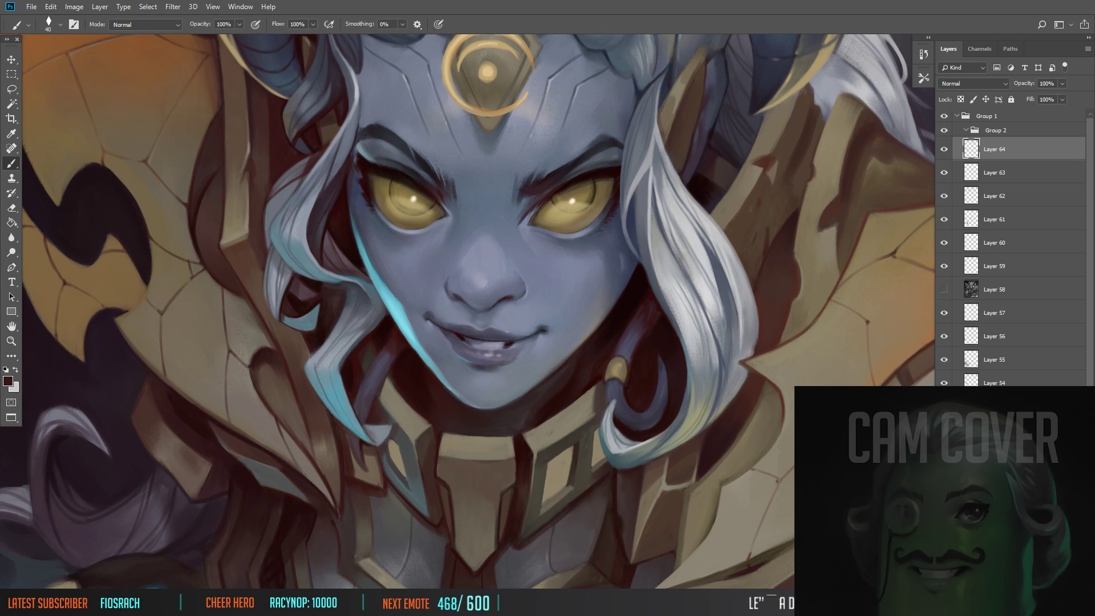
Step: Sample a blue-grey colour and enlarge the brush for further shading
scroll(468, 311, down, 10)
scroll(467, 311, left, 5)
alt+click(362, 401)
key(bracketright)
key(bracketright)
key(bracketright)
key(bracketright)
key(bracketright)
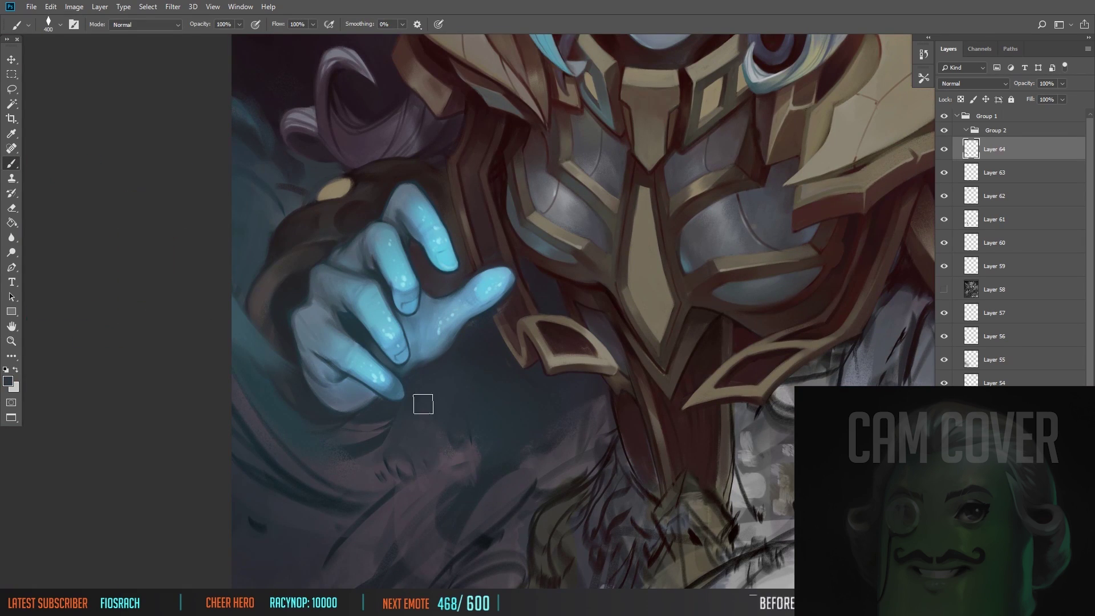
Step: Sample a dark brown and a light grey around the neck and armour
alt+click(421, 399)
key(bracketleft)
key(bracketleft)
key(bracketleft)
key(bracketleft)
key(bracketleft)
key(ctrl+0)
scroll(485, 280, up, 5)
alt+click(485, 280)
key(bracketright)
scroll(484, 279, up, 5)
drag(219, 187, 257, 205)
Step: Sample the forehead grey, the shadow beside the hair, and the face's light grey-blue
key(bracketright)
key(bracketright)
key(bracketright)
key(bracketright)
key(bracketright)
alt+click(355, 254)
key(bracketleft)
key(bracketleft)
key(bracketleft)
key(bracketleft)
key(bracketleft)
key(bracketleft)
key(bracketleft)
key(bracketleft)
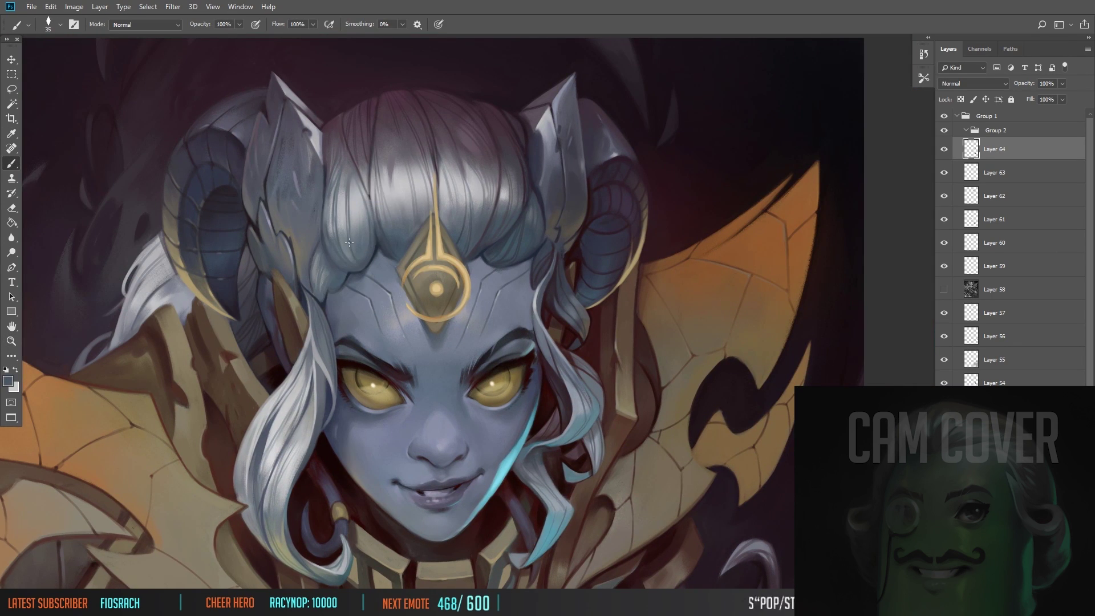
alt+click(271, 345)
alt+click(387, 254)
key(z)
alt+click(335, 312)
click(335, 312)
key(b)
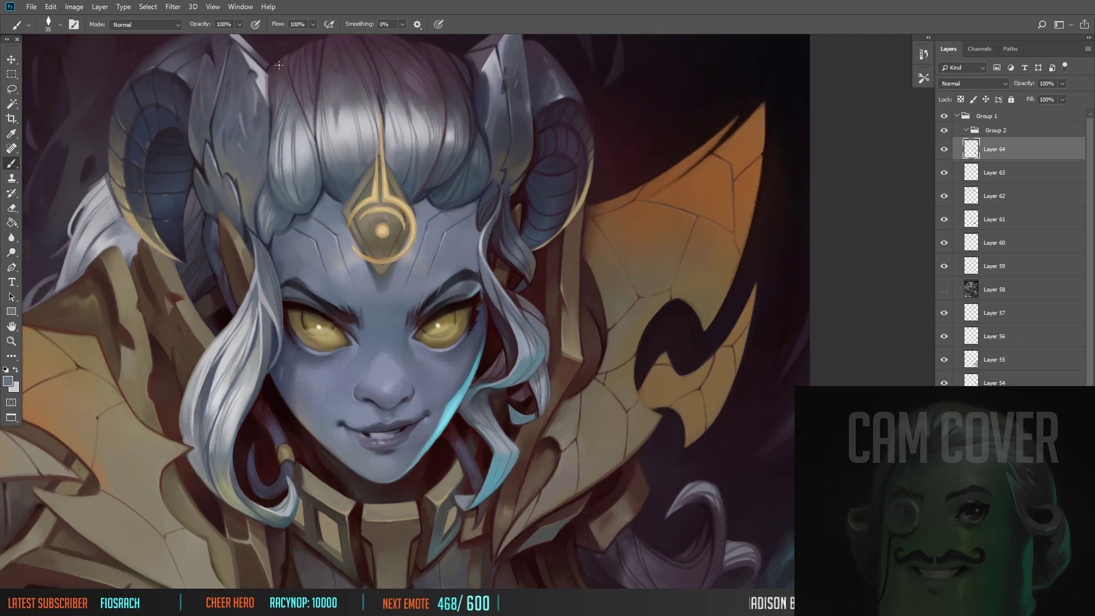
Step: Sample a dark colour and a light grey, adjusting the brush size between them
drag(91, 271, 174, 319)
key(bracketright)
alt+click(174, 319)
drag(293, 284, 266, 187)
scroll(266, 188, down, 2)
scroll(338, 102, up, 2)
key(bracketleft)
alt+click(174, 512)
key(bracketright)
key(bracketright)
key(bracketright)
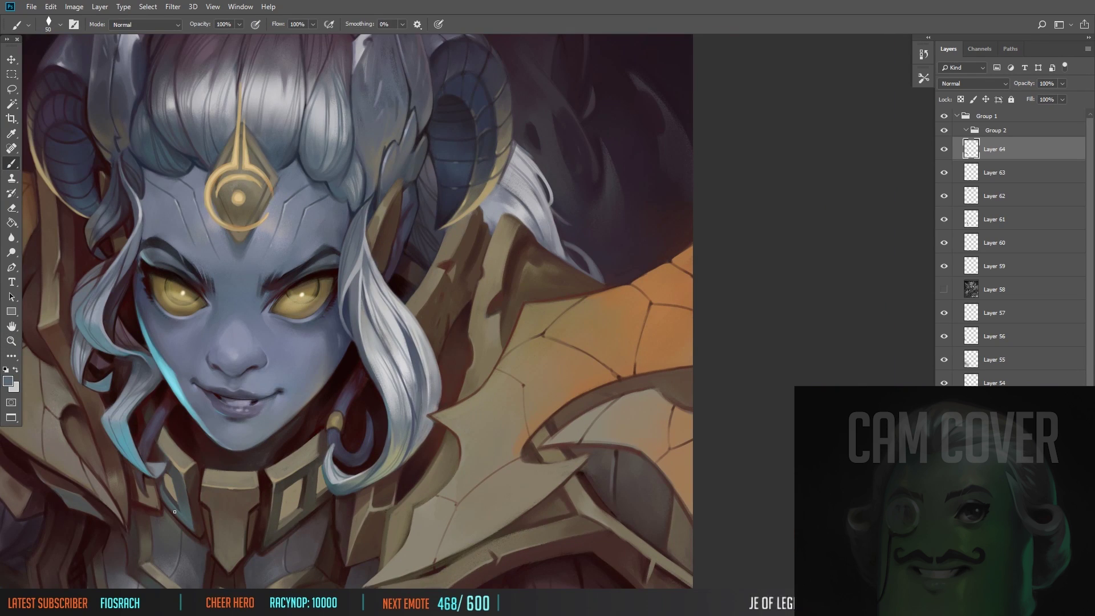
scroll(175, 512, up, 2)
scroll(435, 299, down, 1)
Step: Add new empty Layer 65 at the top of Group 2
key(m)
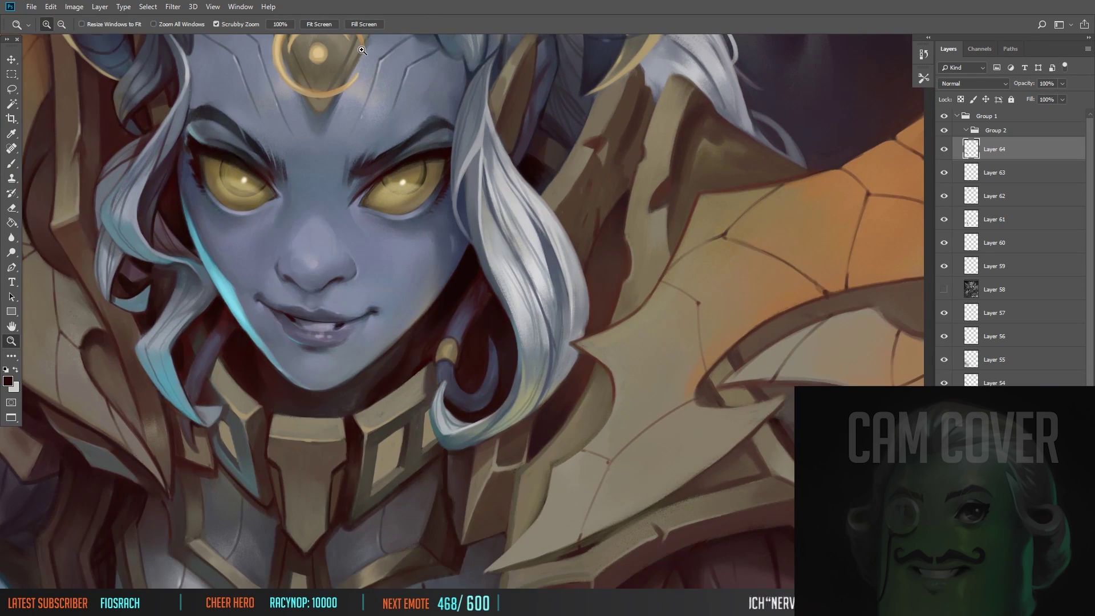
scroll(242, 170, up, 1)
scroll(242, 170, down, 2)
key(ctrl+shift+alt+n)
scroll(245, 371, up, 2)
Step: Zoom in on the armour and hand, bringing the chest into view, and resize the brush
key(b)
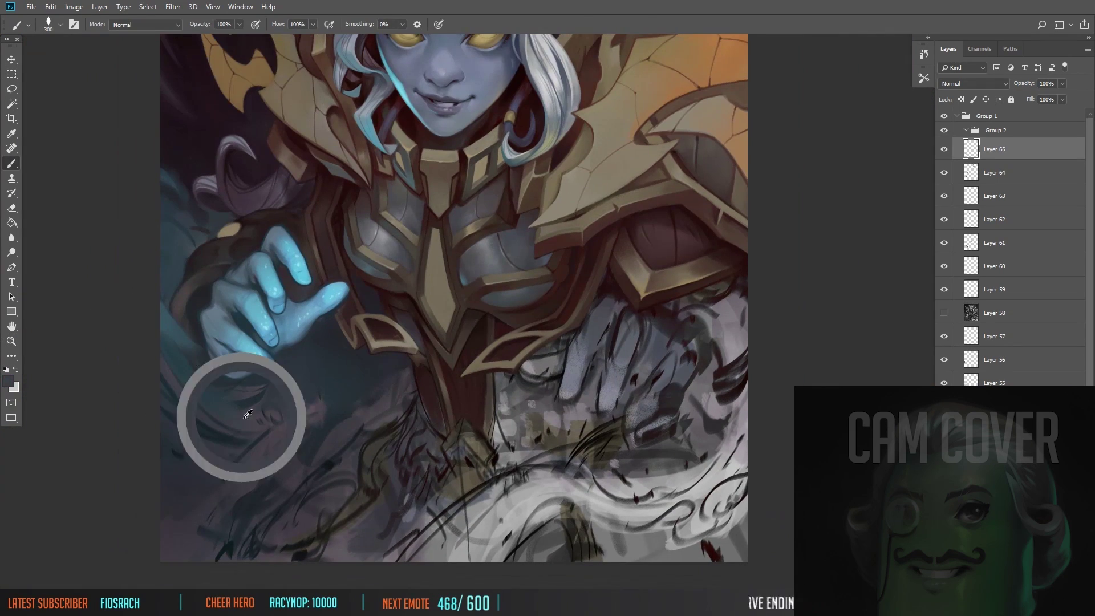
key(bracketleft)
key(bracketleft)
key(bracketleft)
key(bracketleft)
key(bracketleft)
key(bracketleft)
key(bracketleft)
key(bracketleft)
key(bracketleft)
key(bracketleft)
key(bracketleft)
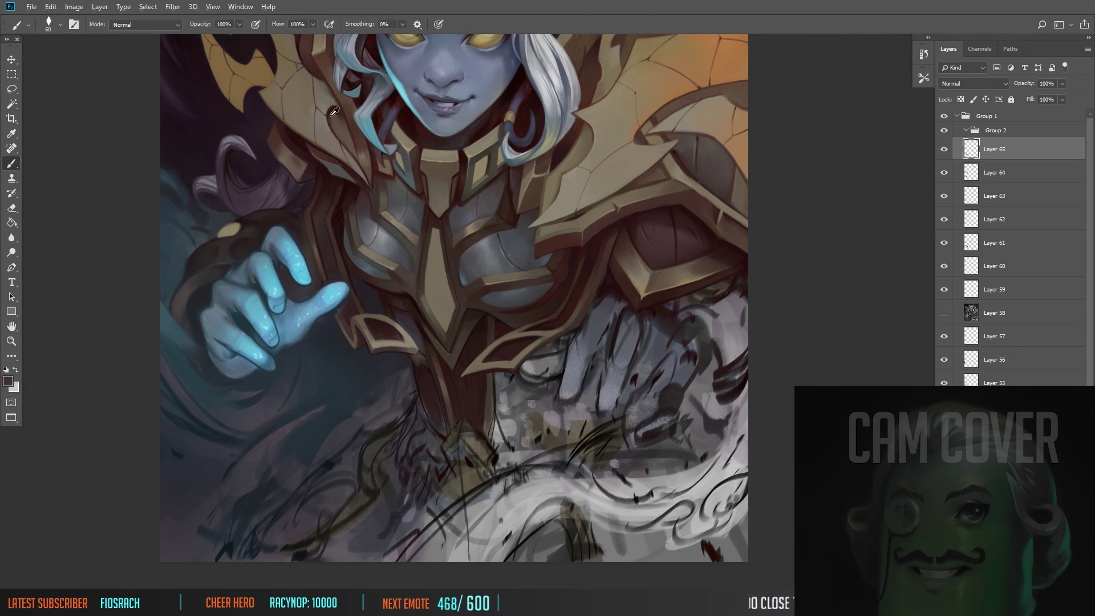
key(z)
click(345, 291)
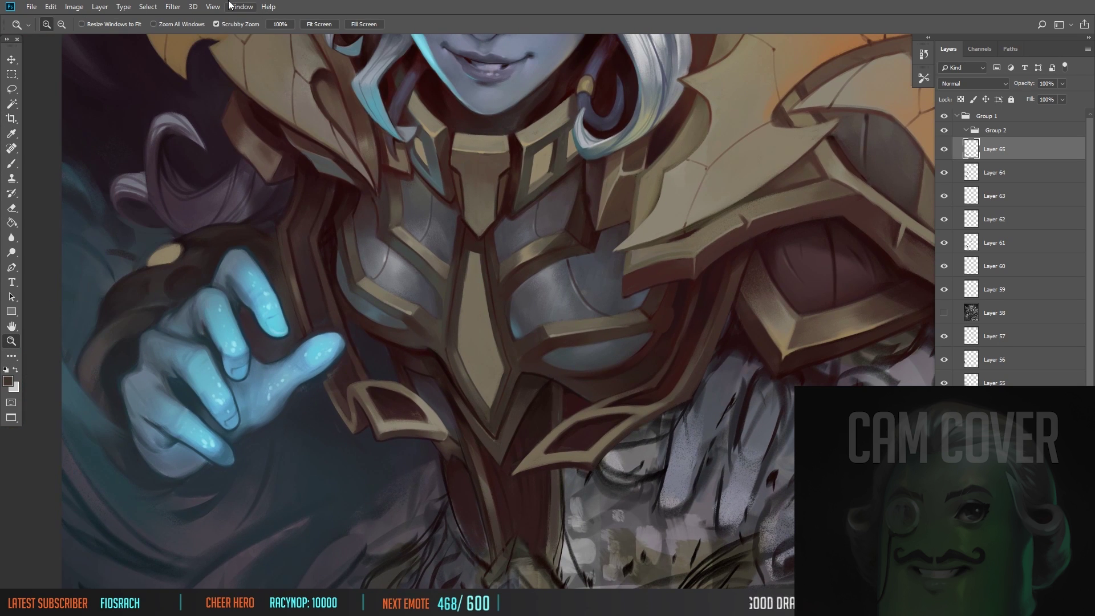
scroll(210, 245, up, 2)
key(b)
key(bracketright)
key(bracketright)
key(bracketright)
key(bracketright)
key(bracketright)
key(bracketright)
key(bracketright)
key(bracketright)
drag(137, 302, 183, 321)
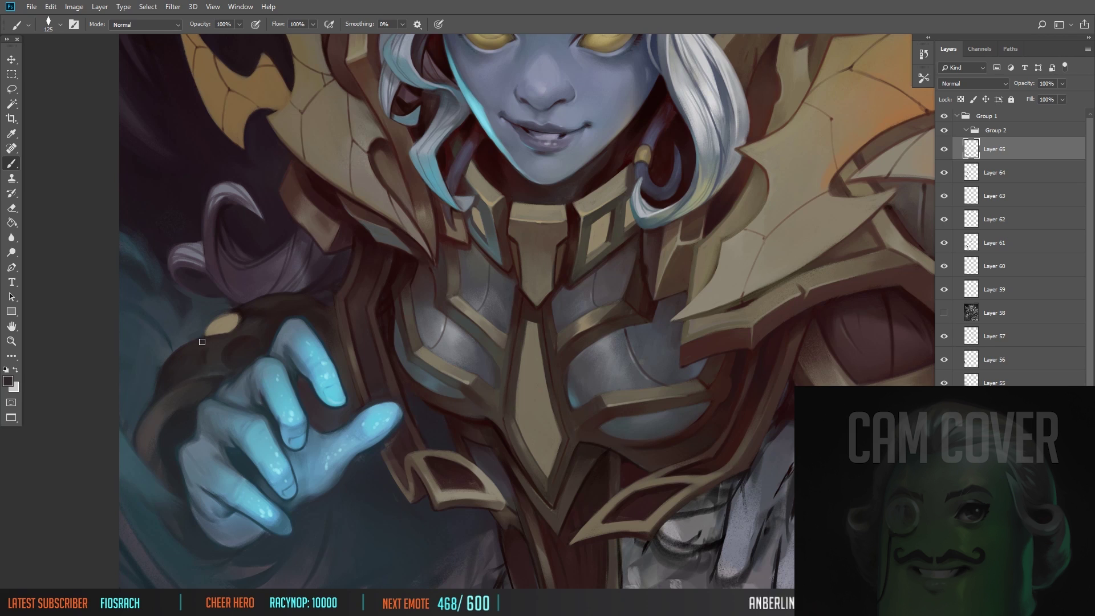
scroll(399, 308, down, 3)
scroll(399, 229, up, 3)
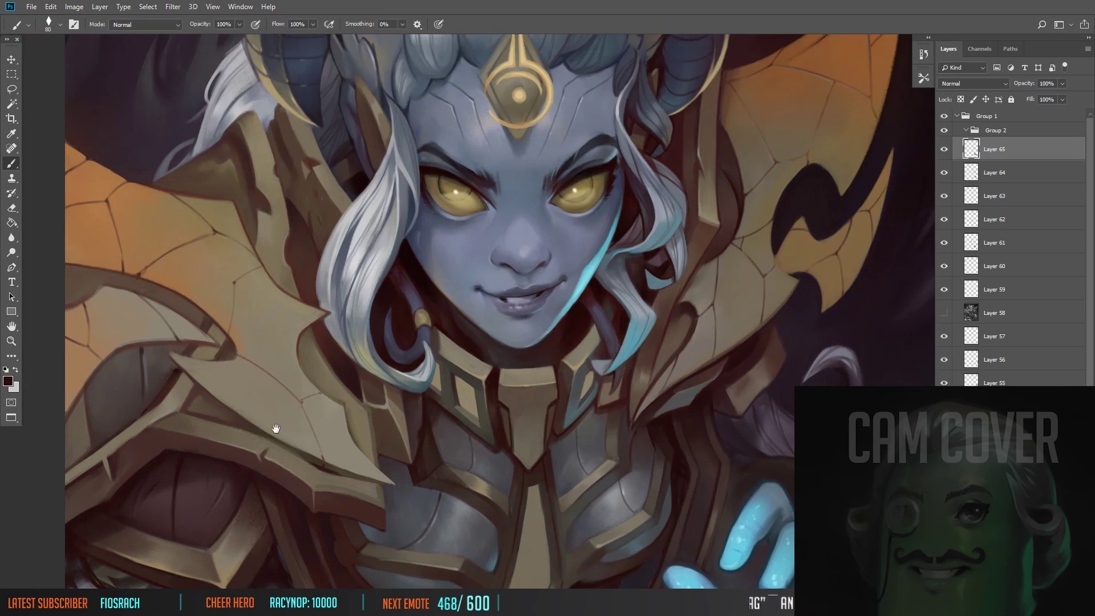
Step: Sample the cyan rim-light colour from the face and enlarge the brush slightly
drag(294, 311, 516, 327)
key(bracketleft)
key(bracketleft)
key(bracketleft)
key(bracketleft)
alt+click(517, 328)
key(bracketleft)
key(bracketleft)
key(bracketleft)
key(bracketleft)
key(bracketleft)
key(bracketright)
alt+click(217, 268)
key(bracketright)
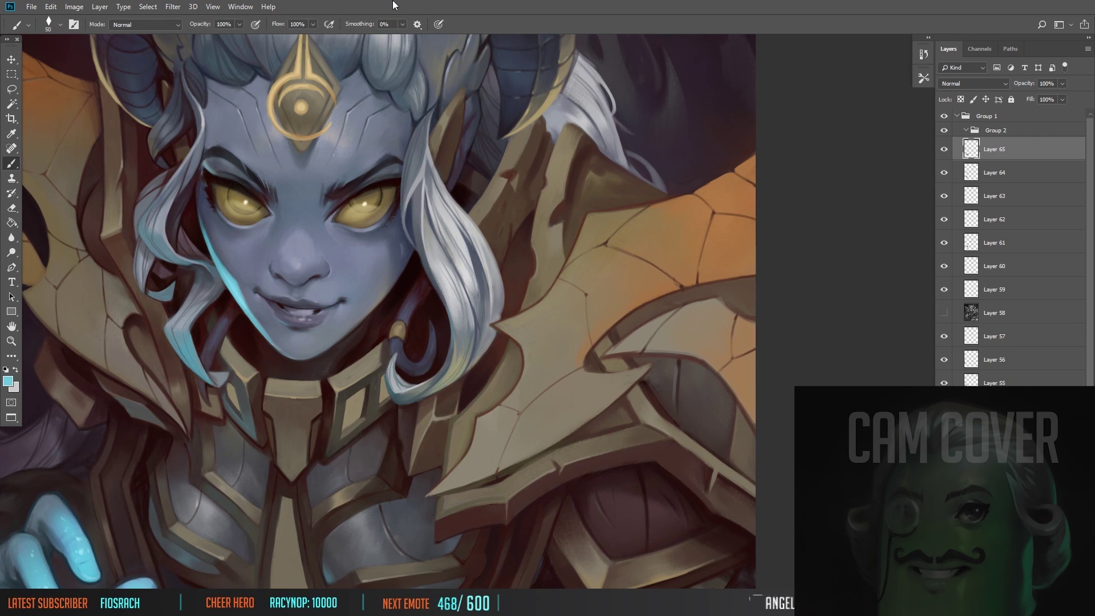
Step: Add a new empty layer, Layer 66, above Layer 65
scroll(439, 259, up, 3)
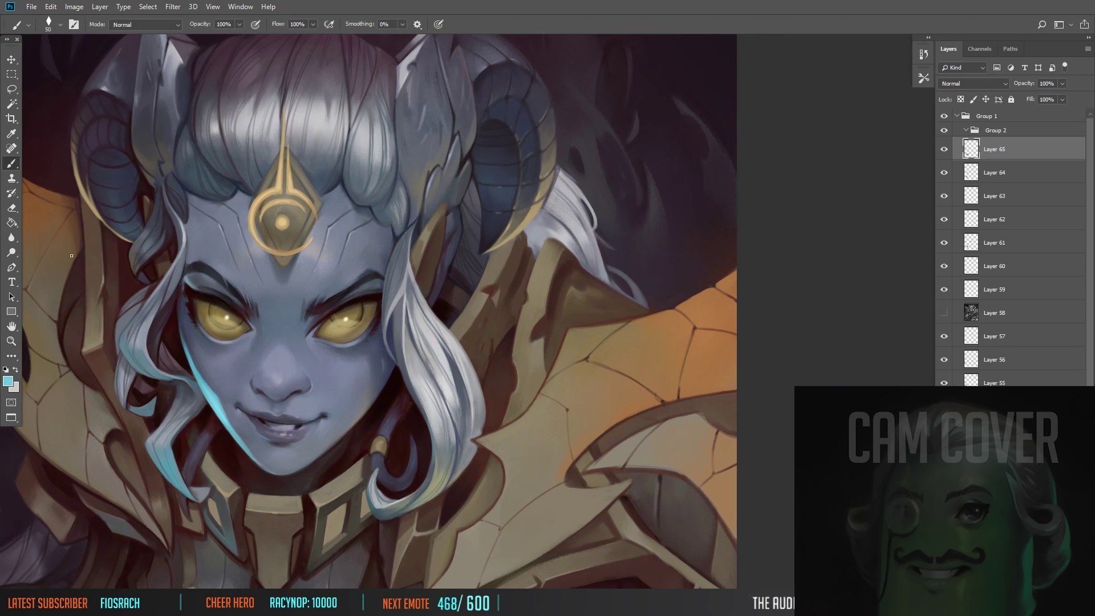
key(ctrl+shift+alt+n)
scroll(325, 294, up, 1)
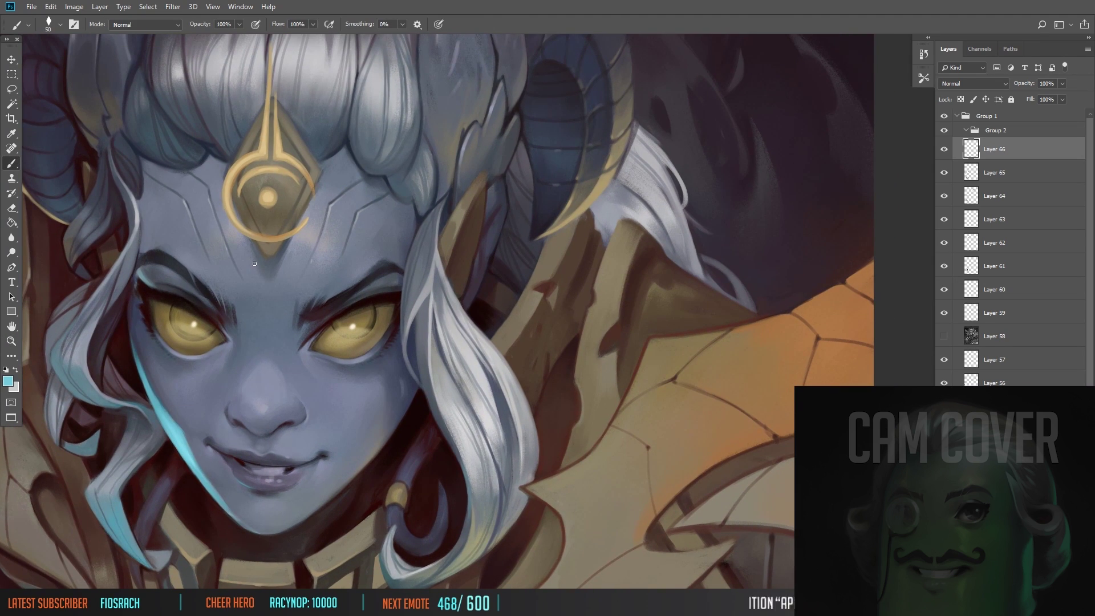
Step: Frame the head, set the brush to 25 and sample a dark colour from the painting
drag(297, 174, 371, 268)
alt+click(373, 268)
key(bracketleft)
key(bracketleft)
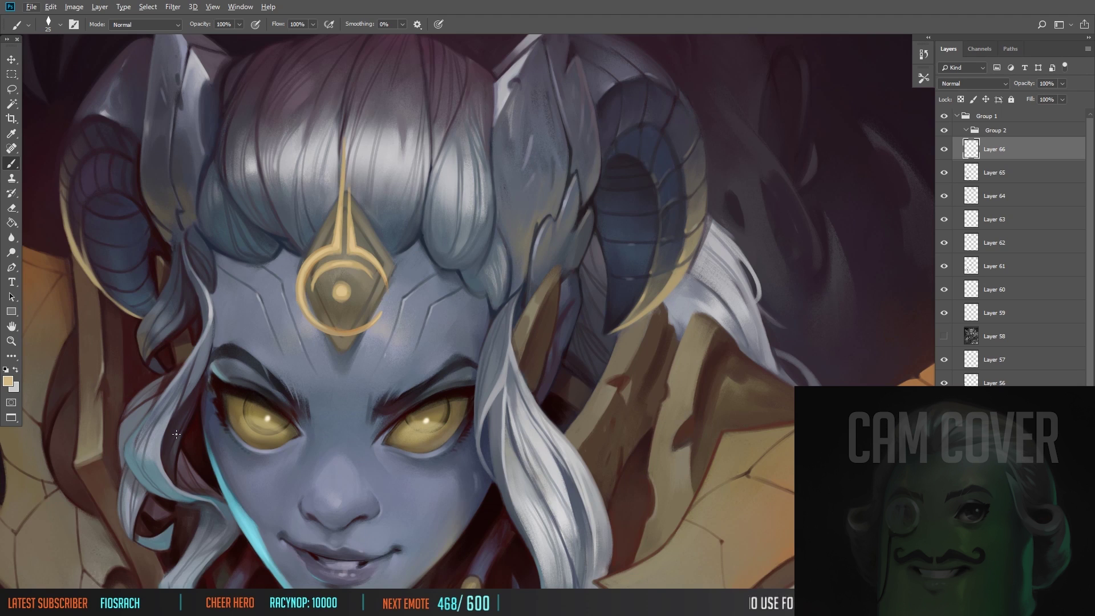
key(m)
scroll(176, 434, down, 1)
drag(176, 434, 123, 119)
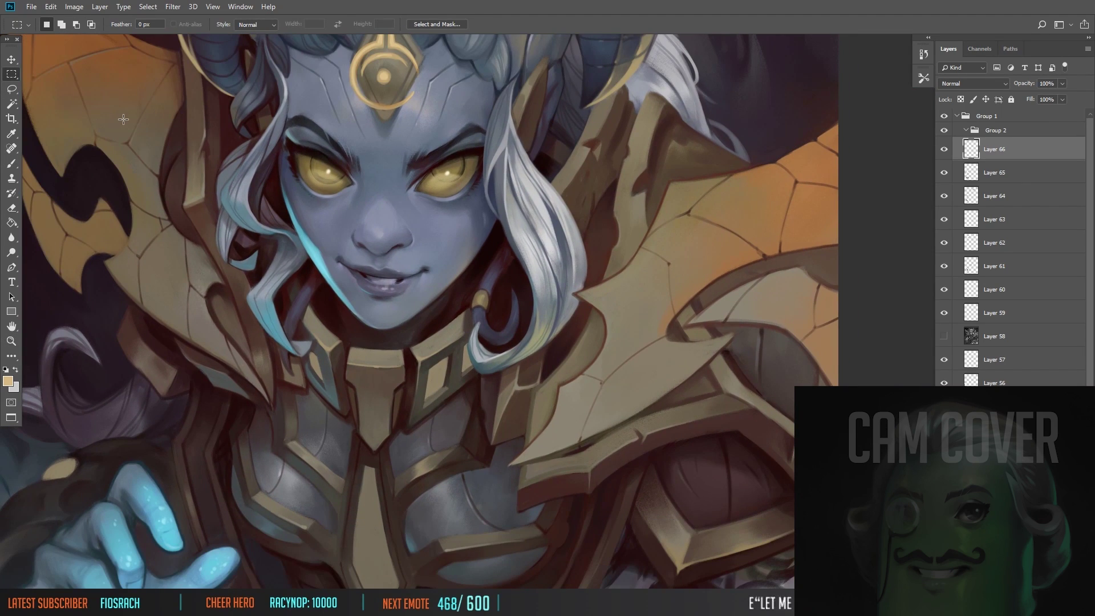
scroll(123, 119, down, 1)
scroll(354, 188, up, 1)
drag(353, 188, 399, 319)
key(b)
alt+click(478, 192)
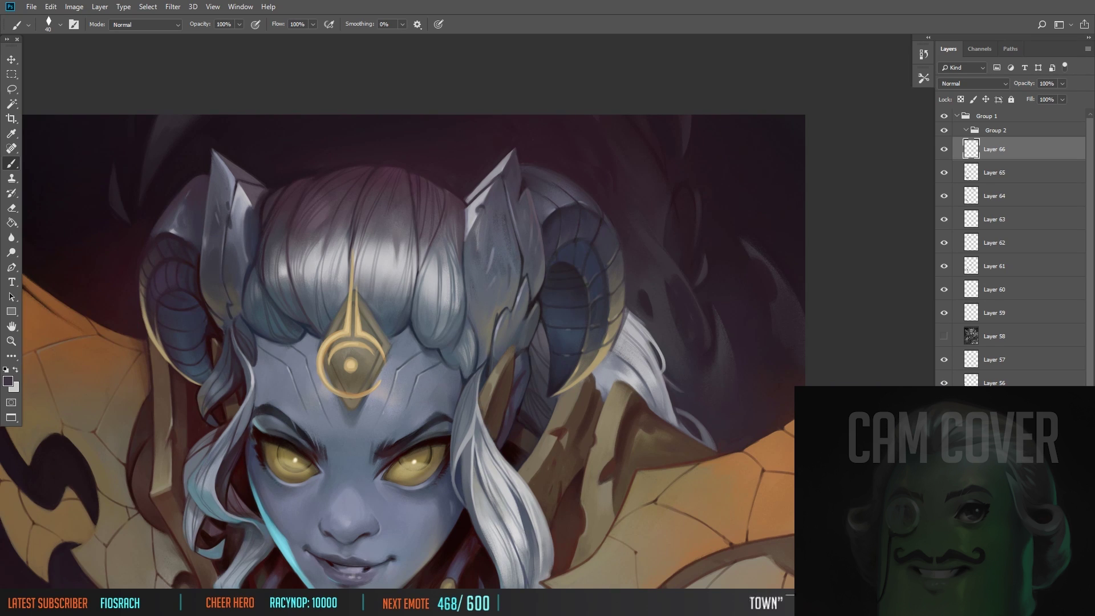
Step: Paint short dark strokes along the white hair edge, then zoom out to the whole image
drag(228, 328, 231, 345)
alt+click(238, 361)
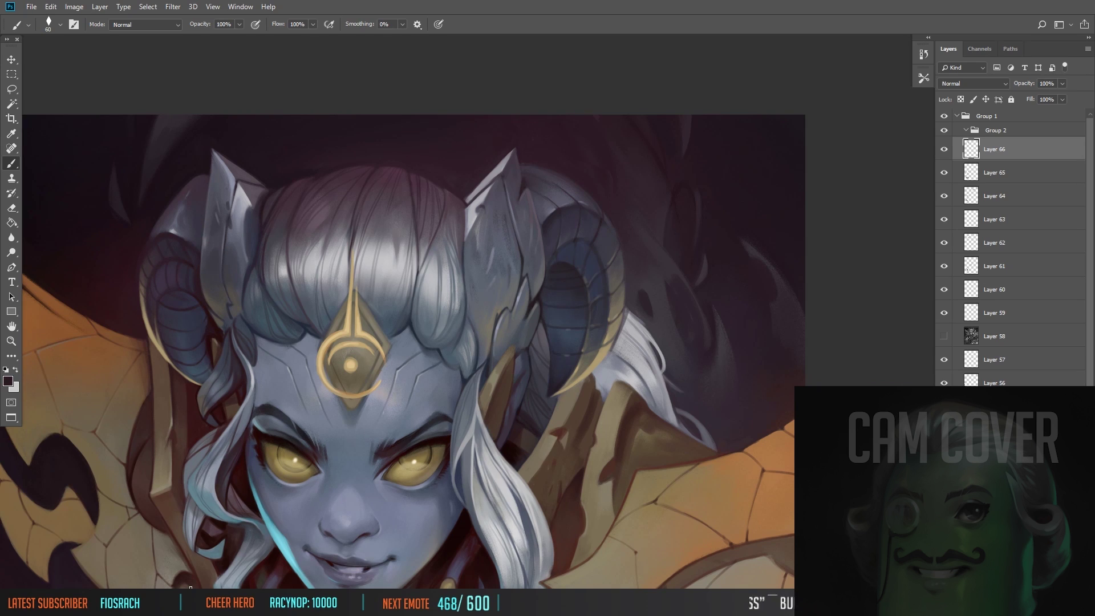
key(m)
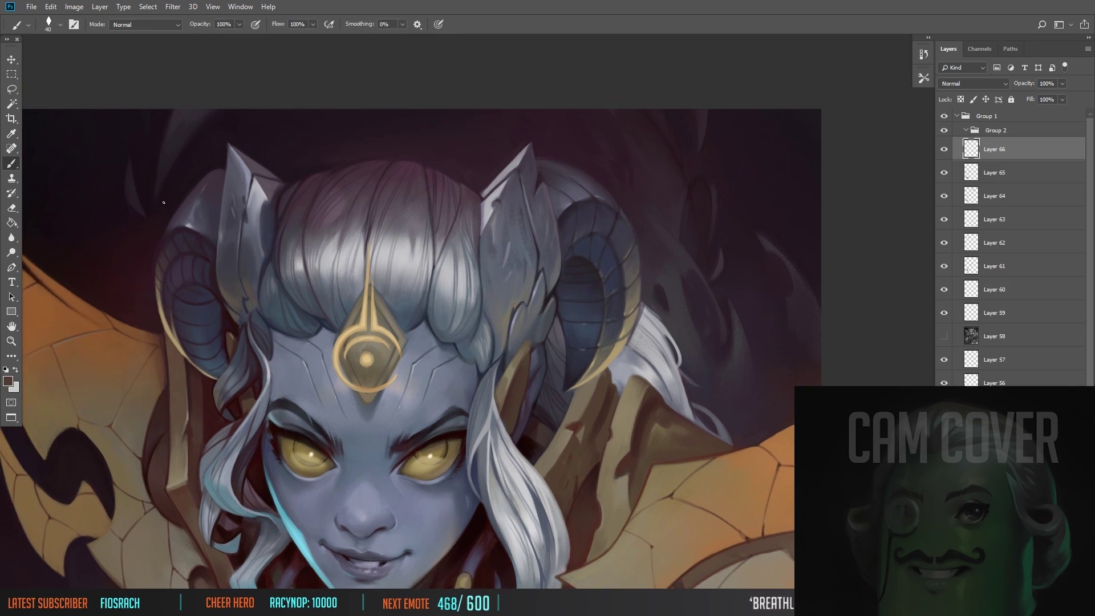
key(z)
drag(242, 200, 228, 221)
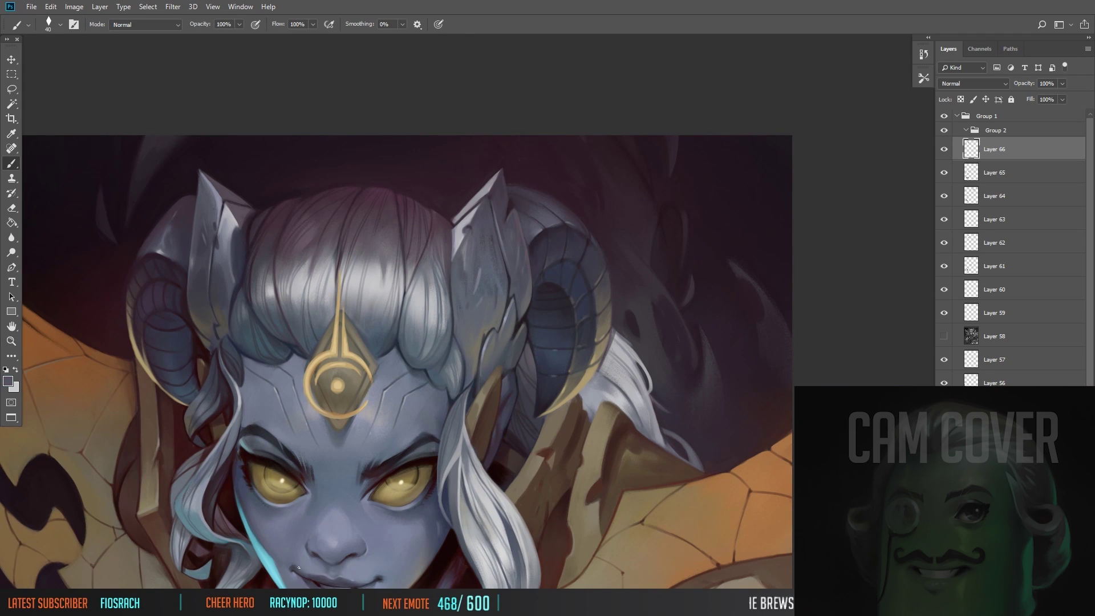
drag(447, 279, 539, 289)
key(m)
key(b)
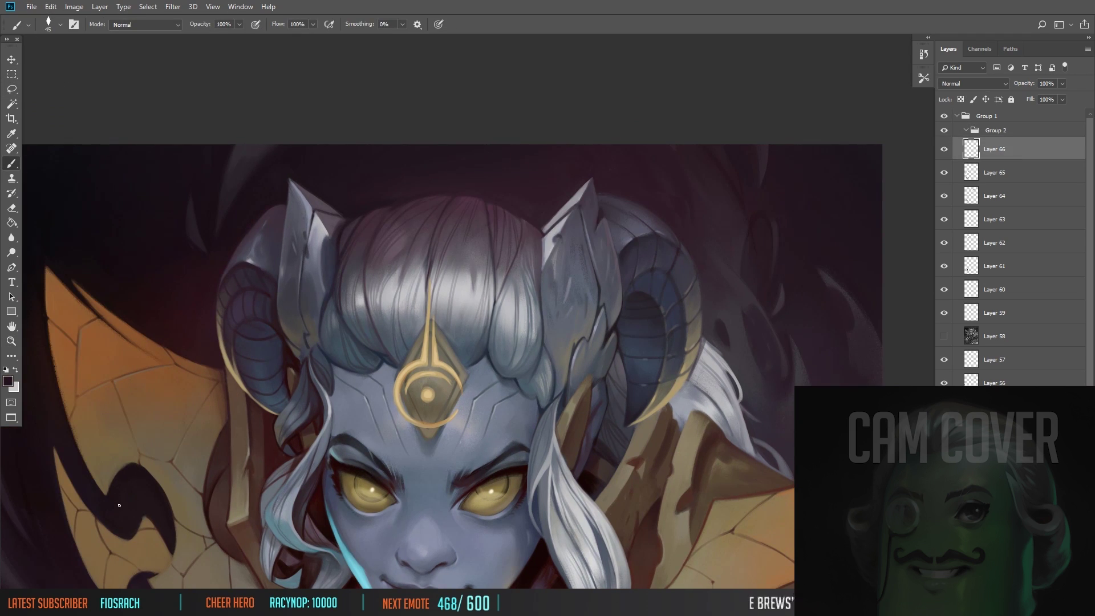
drag(163, 287, 140, 91)
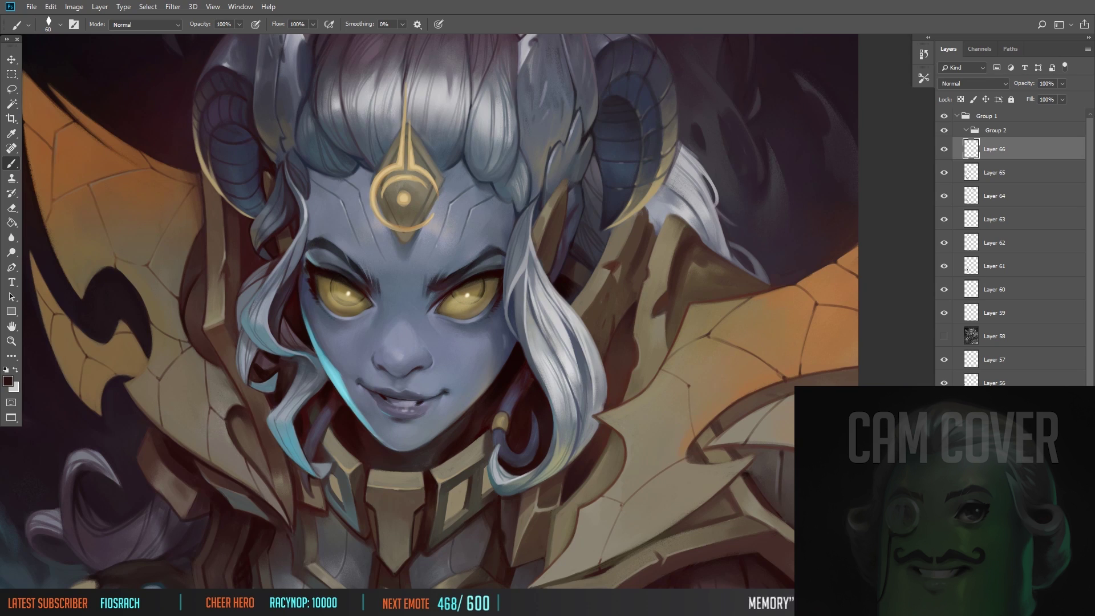
key(z)
alt+click(194, 304)
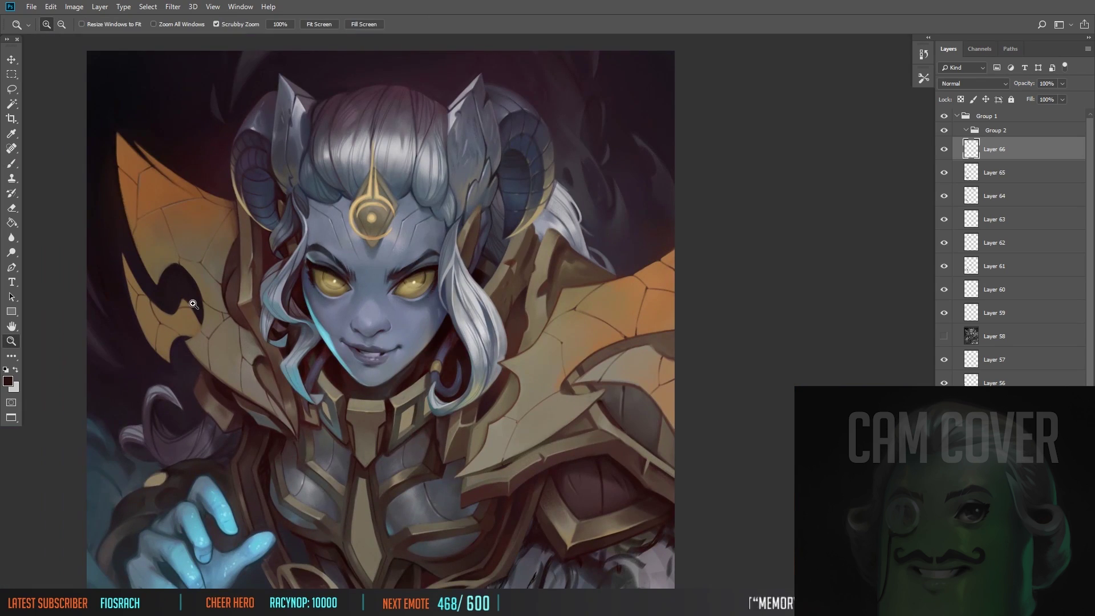
Step: Glance at the other open document, then return to the sorceress painting
key(m)
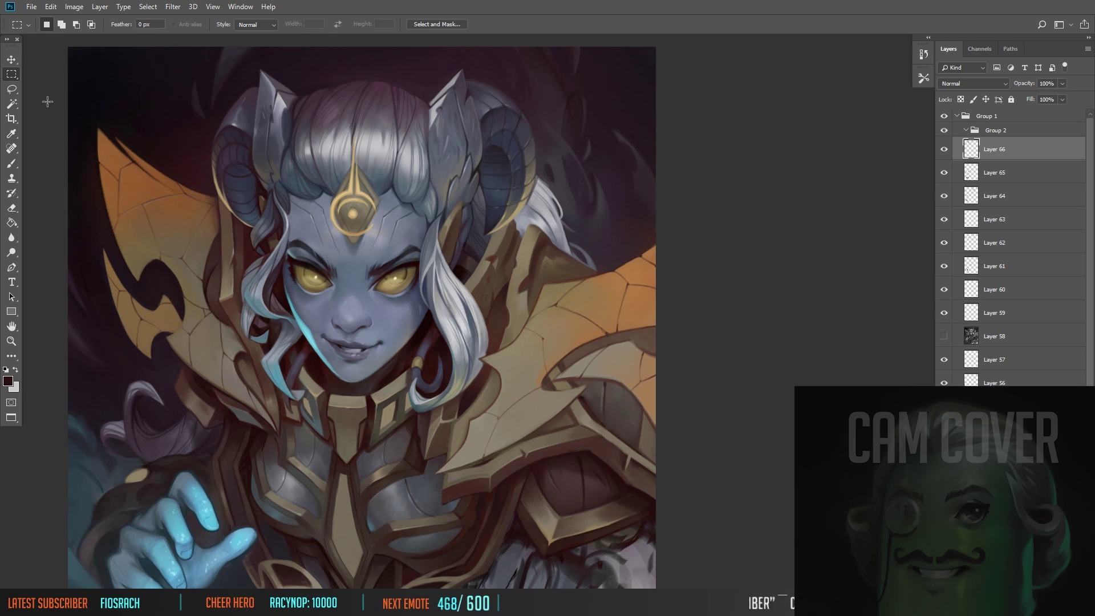
key(ctrl+plus)
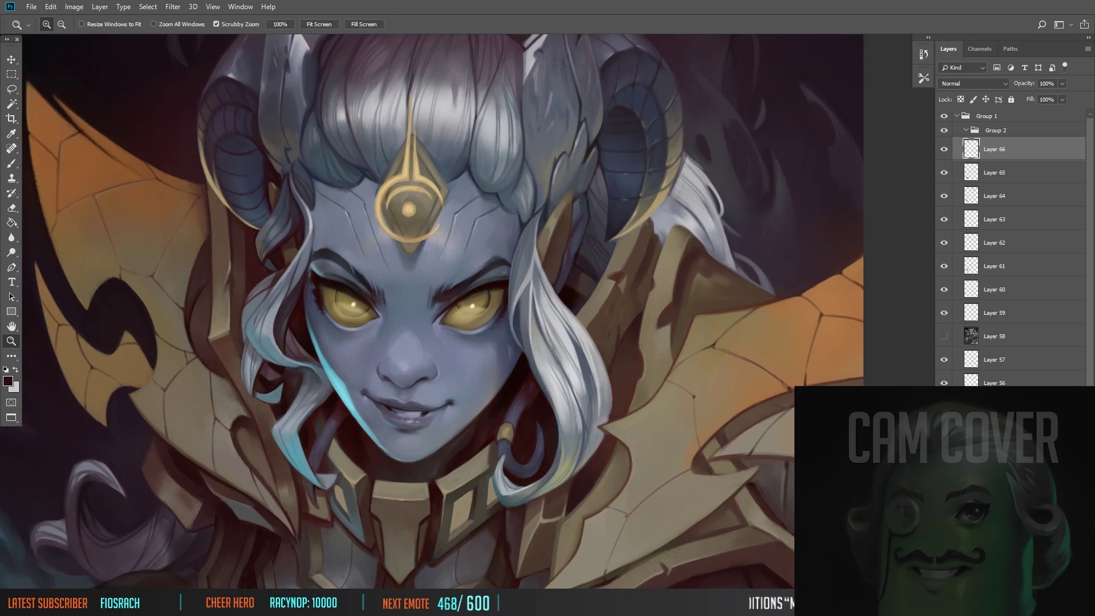
scroll(240, 254, up, 2)
key(b)
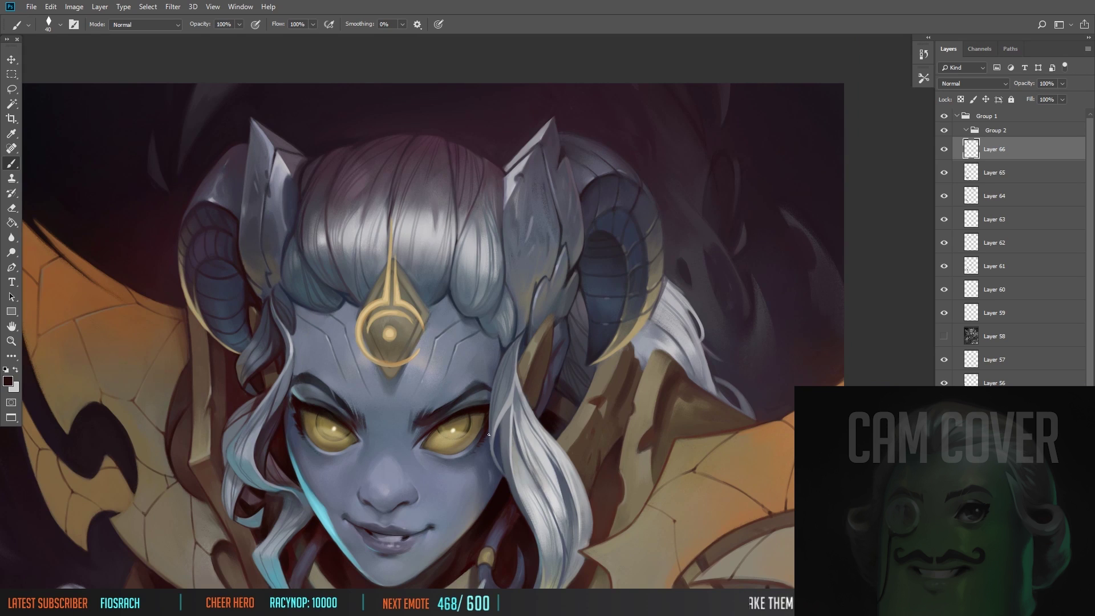
key(z)
key(ctrl+Tab)
key(ctrl+Tab)
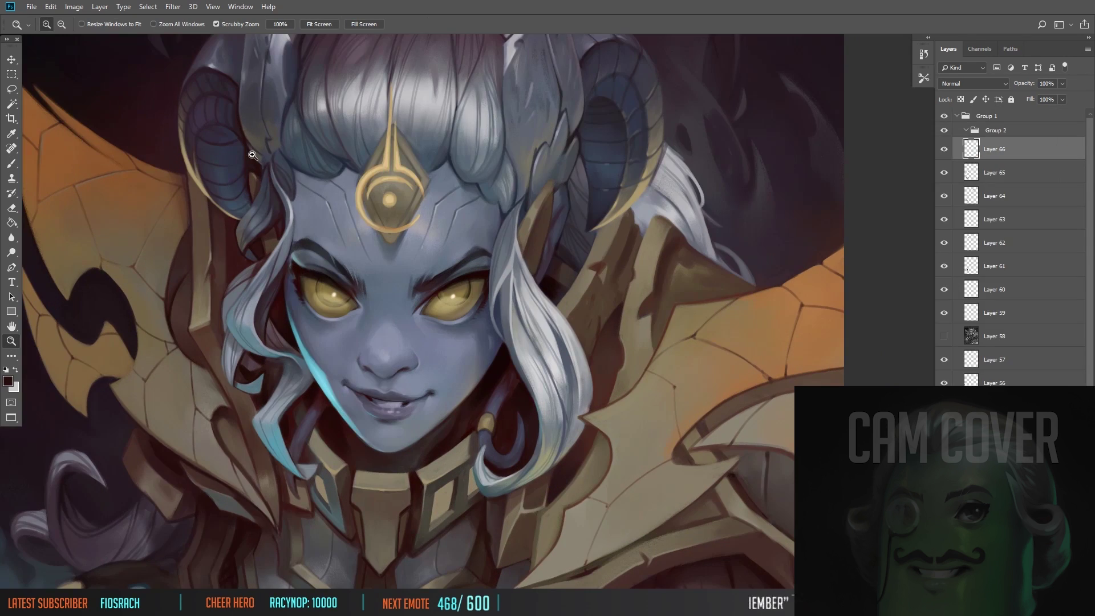
key(b)
Step: Sample the face's blue-grey skin tone and zoom in around the canvas centre
mouse_move(130, 173)
mouse_down()
mouse_move(93, 275)
mouse_move(341, 279)
mouse_move(359, 323)
mouse_up()
alt+click(360, 323)
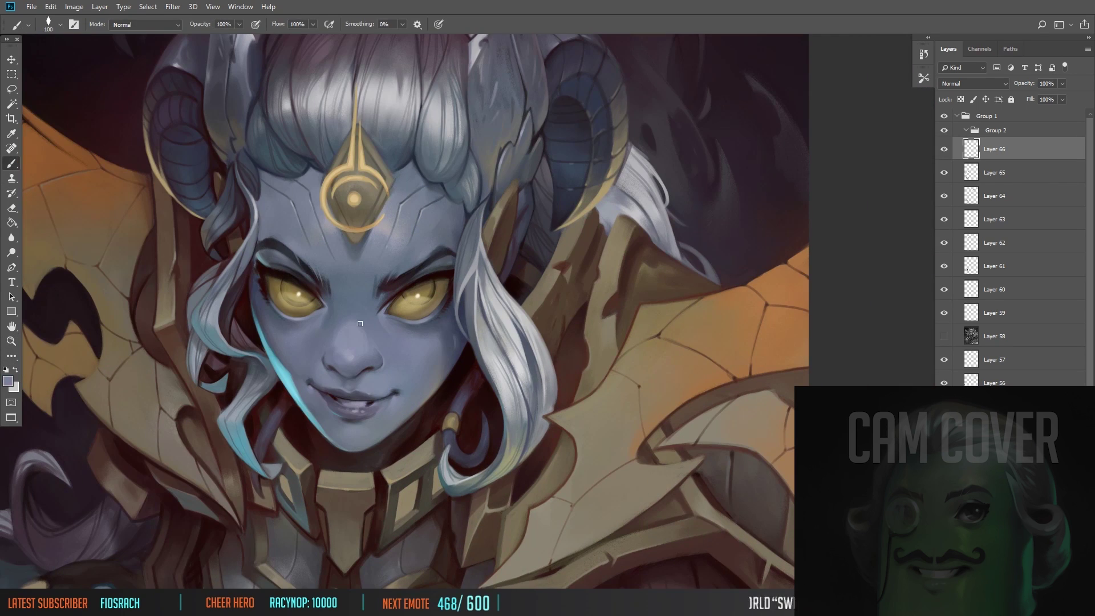
key(z)
key(ctrl+minus)
key(ctrl+plus)
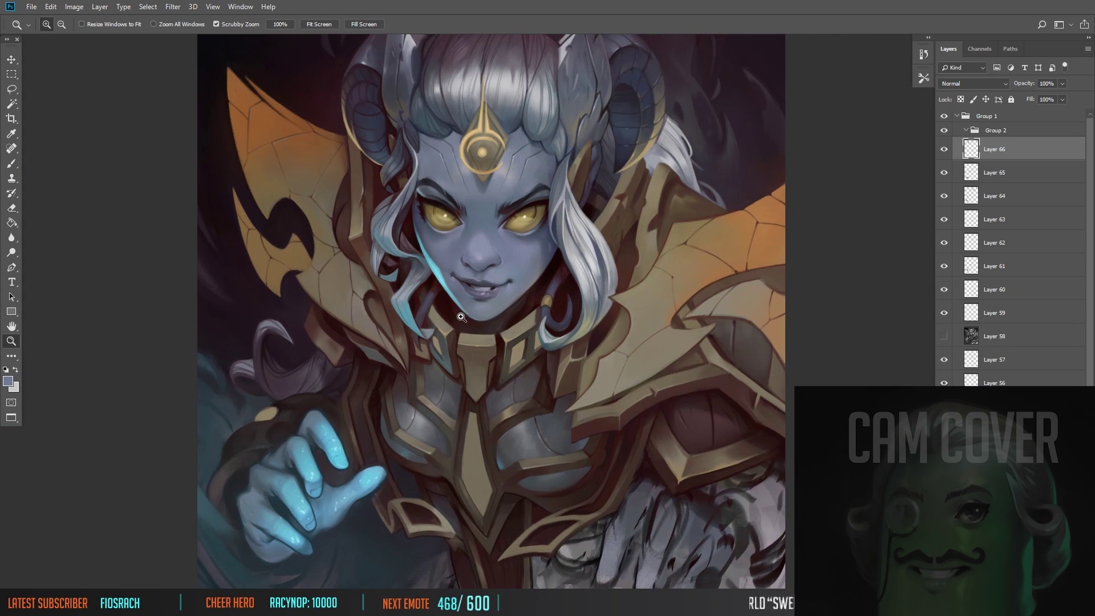